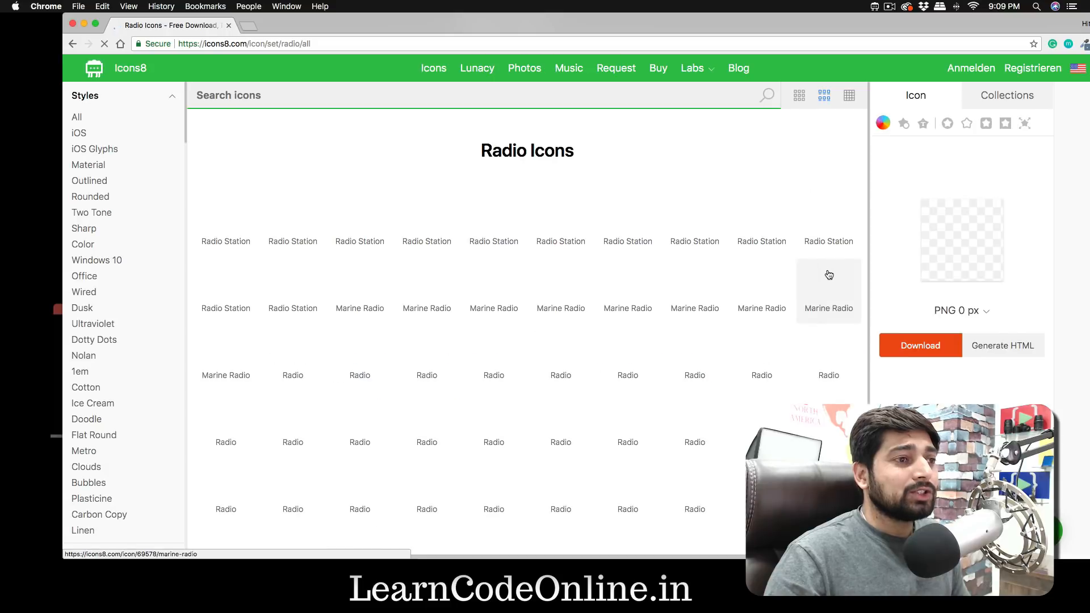
- Filter the radio icons to the Color style, view the Radio Station icon's download formats and sizes, and close the browser window
left_click(96, 243)
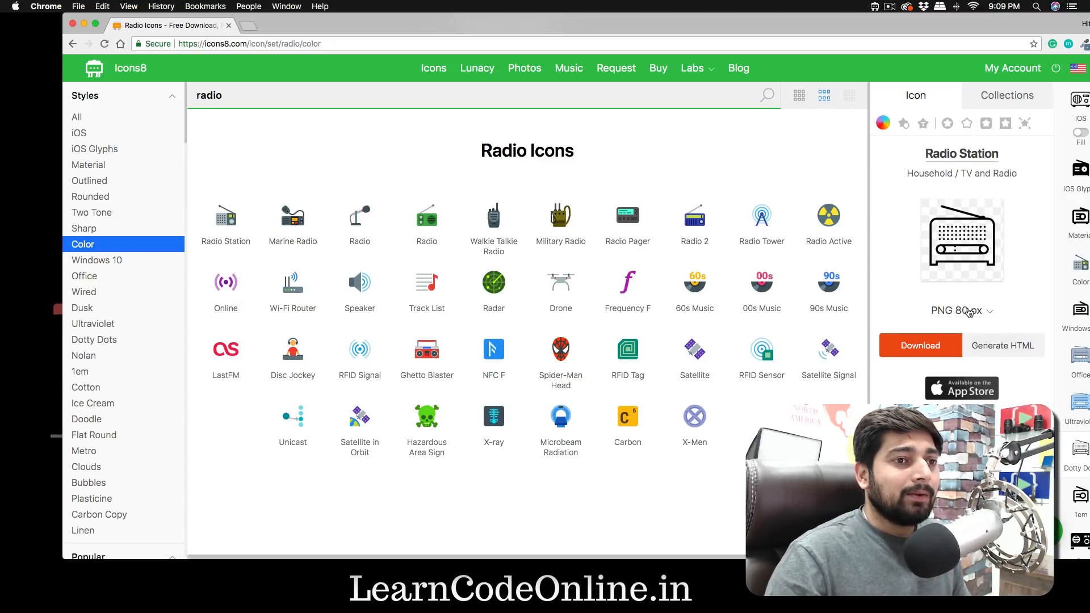
left_click(987, 312)
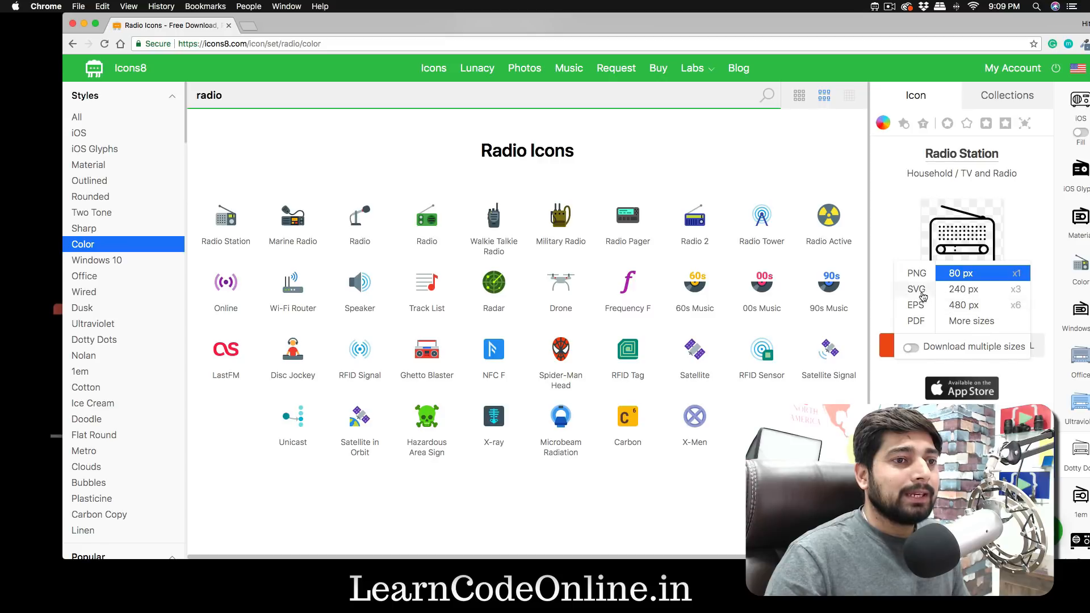
left_click(880, 211)
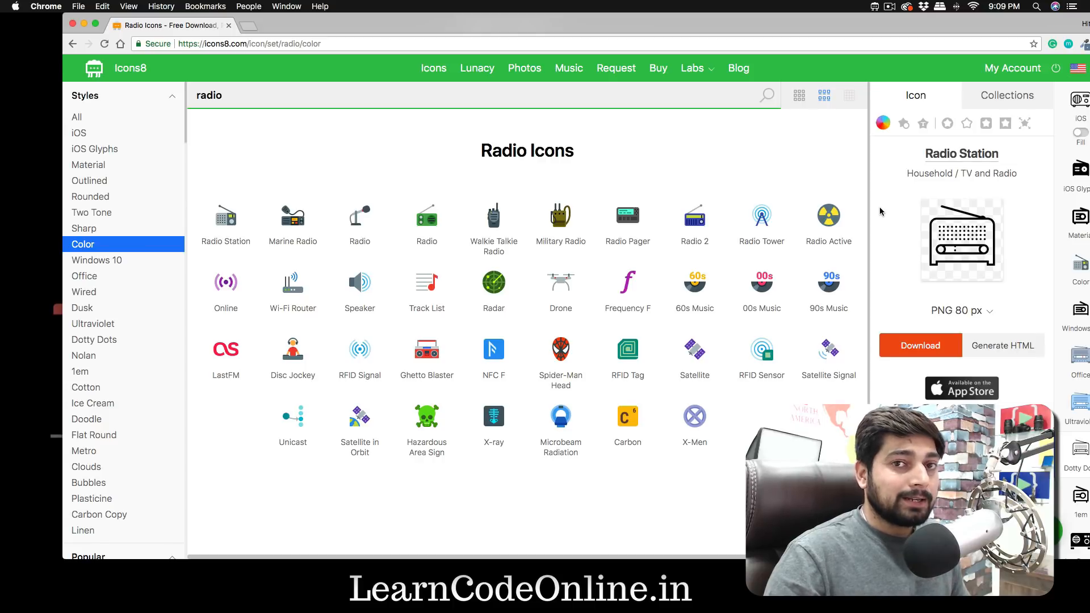
left_click(72, 23)
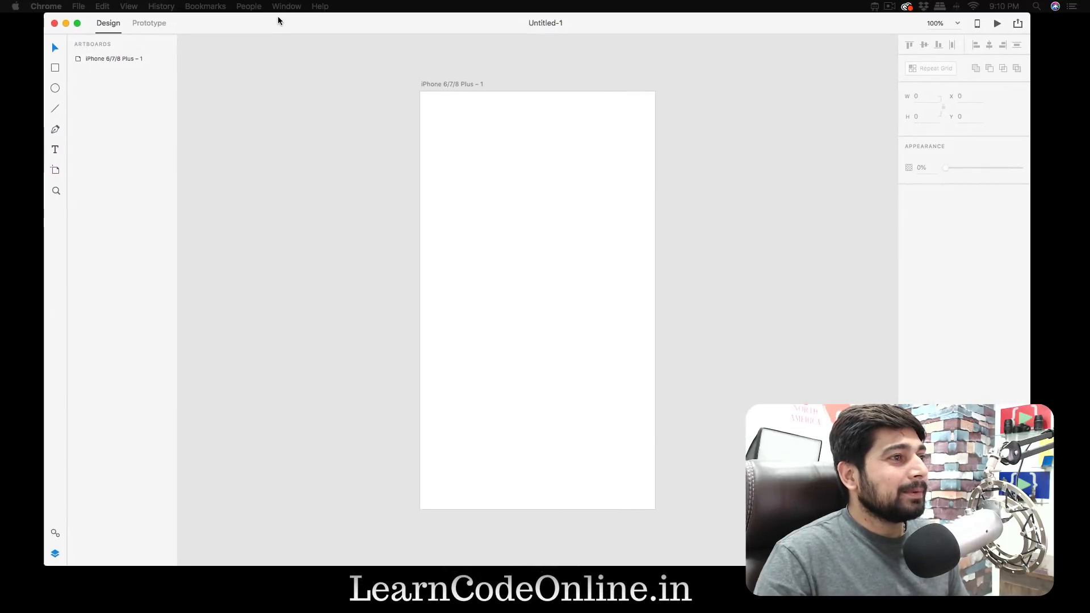
- In Adobe XD, turn on the grid for the iPhone 6/7/8 Plus artboard and set its type to Square
left_click_drag(277, 20, 272, 20)
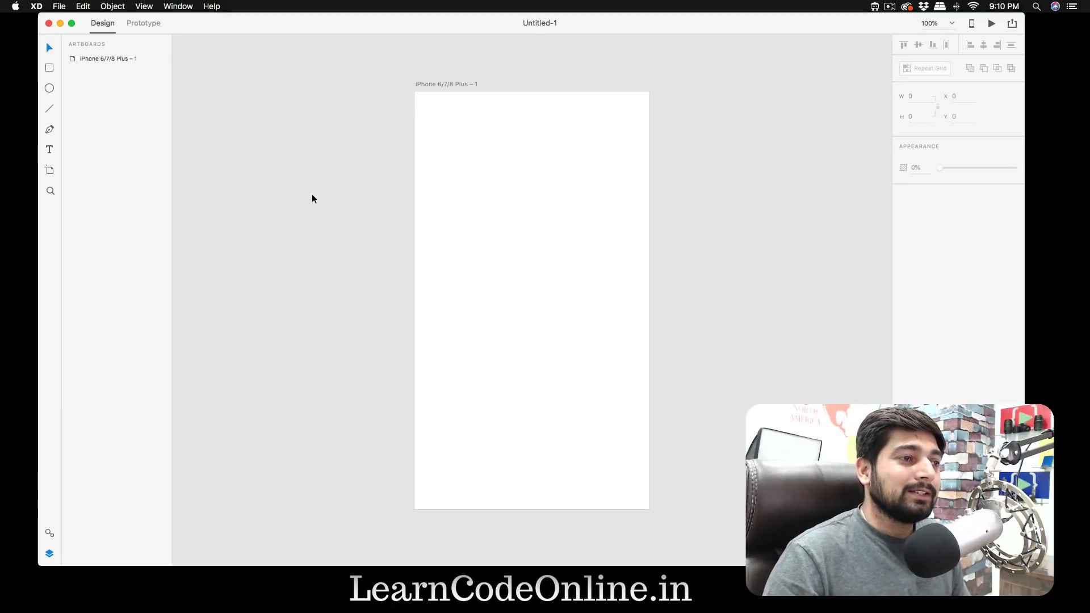
left_click(447, 102)
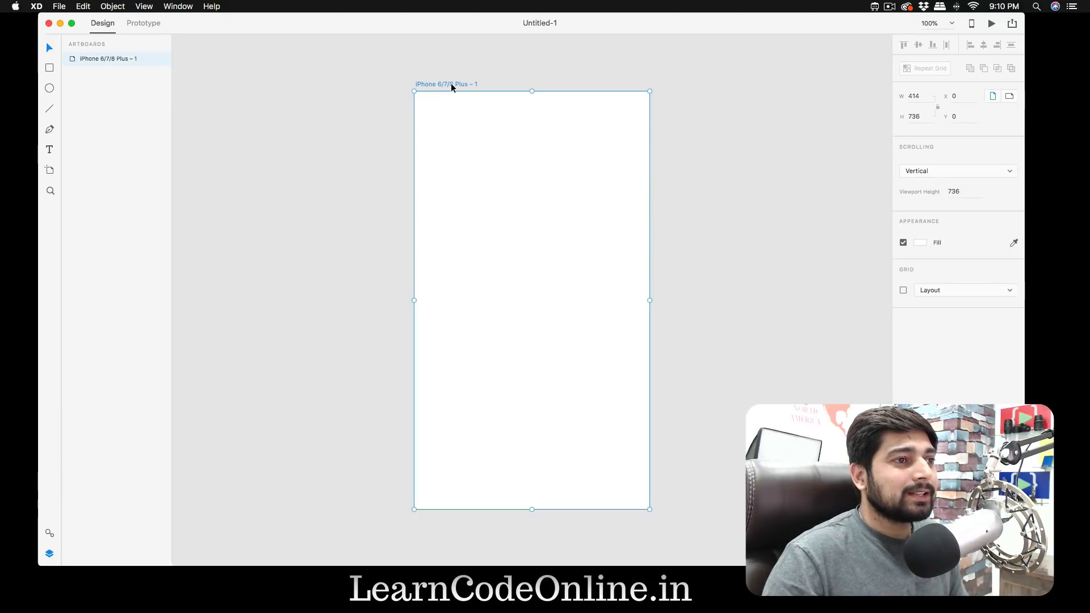
left_click(903, 290)
left_click(957, 292)
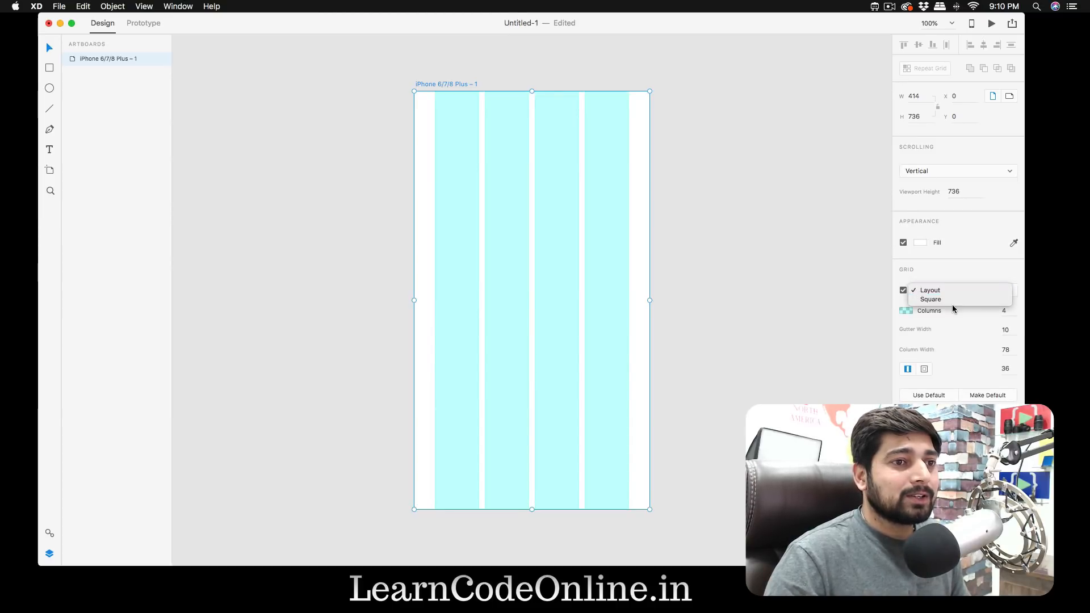
left_click(959, 302)
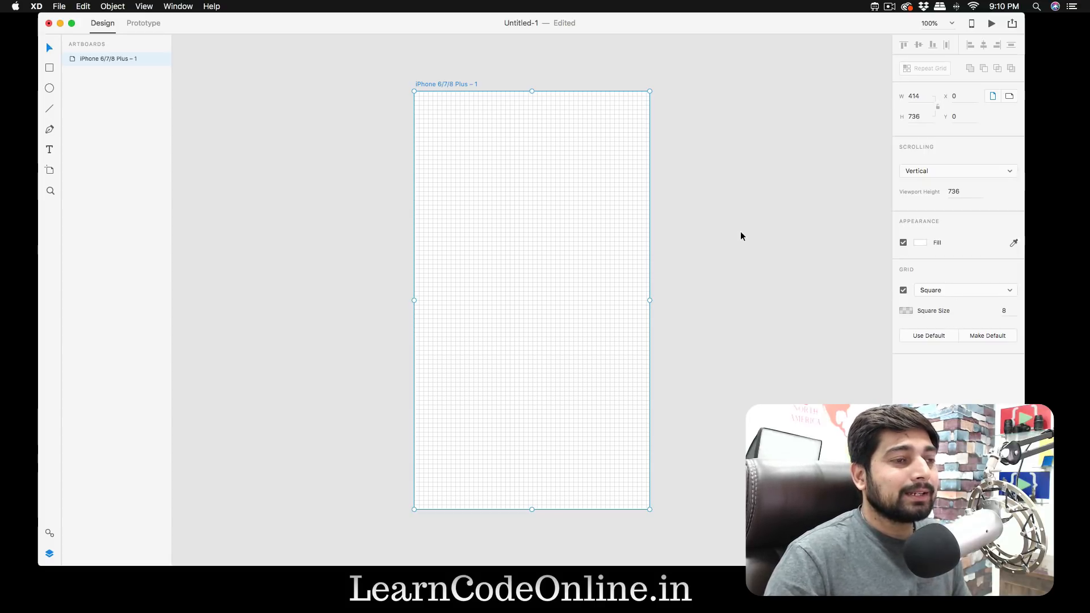
- Draw a rectangle about 148 by 88 inside the artboard and narrow it from its left edge to a width of 144
key("super+equal")
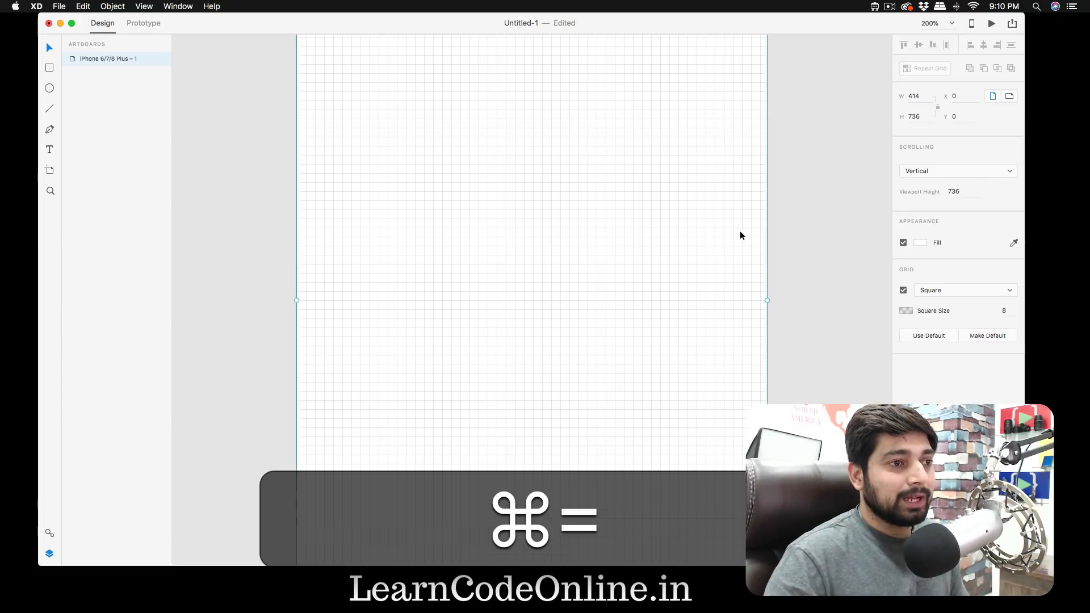
key("super+equal")
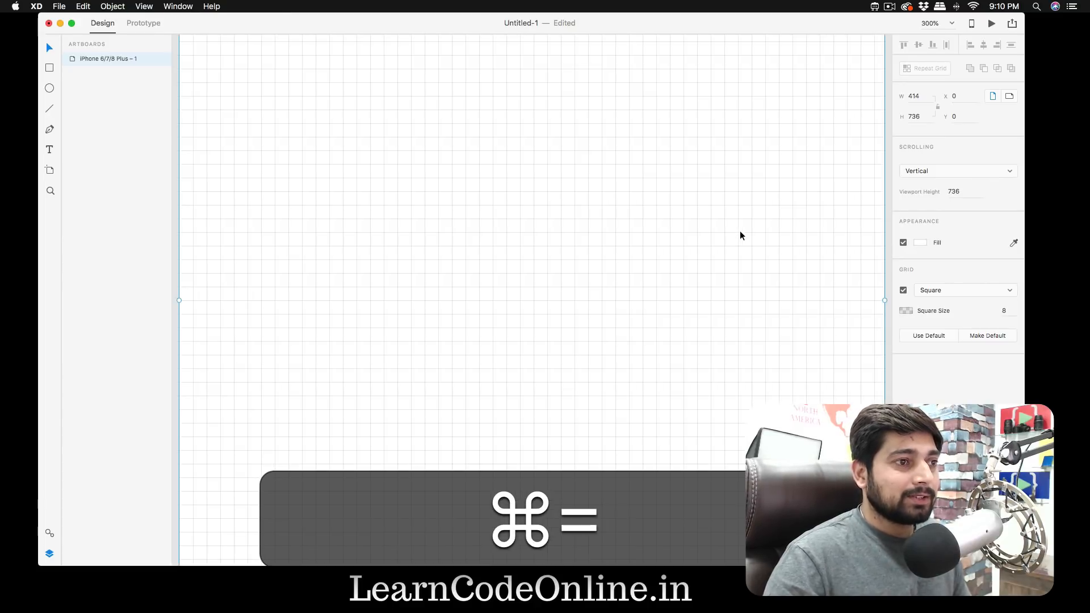
key("r")
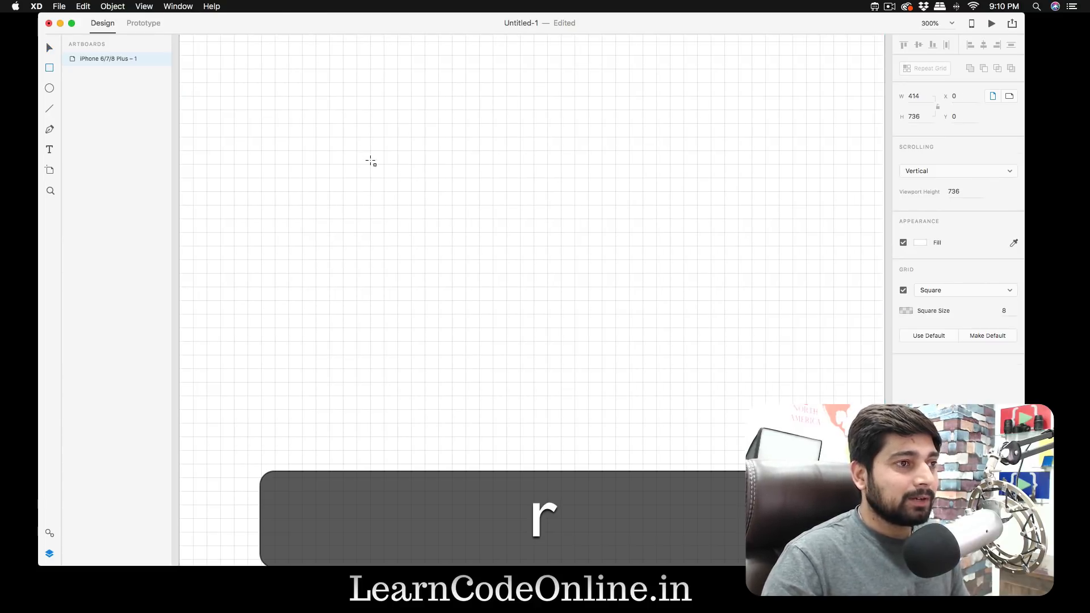
left_click_drag(364, 151, 615, 301)
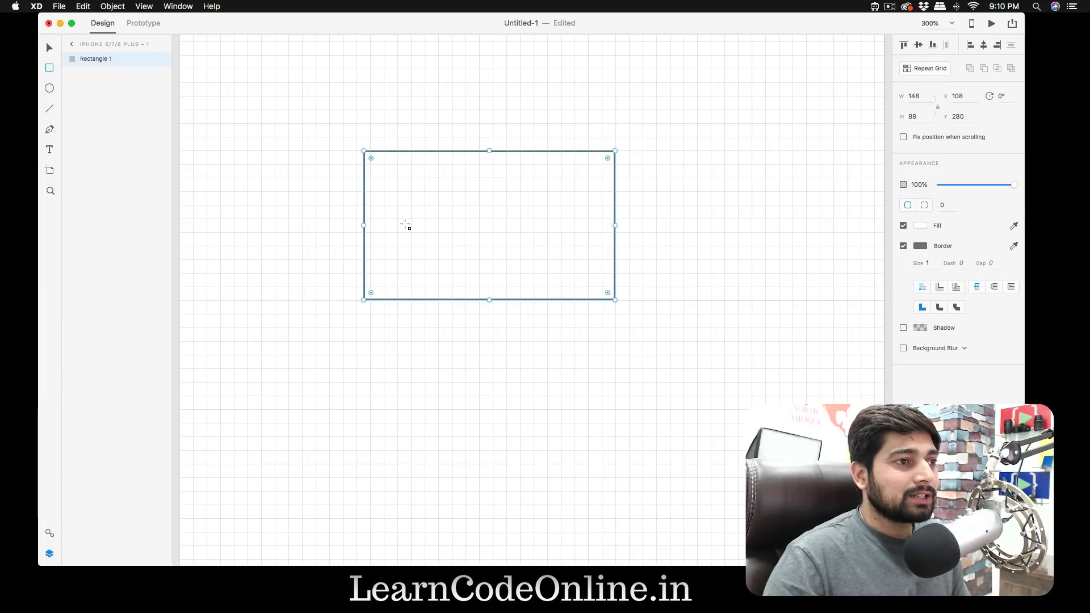
left_click_drag(363, 224, 368, 224)
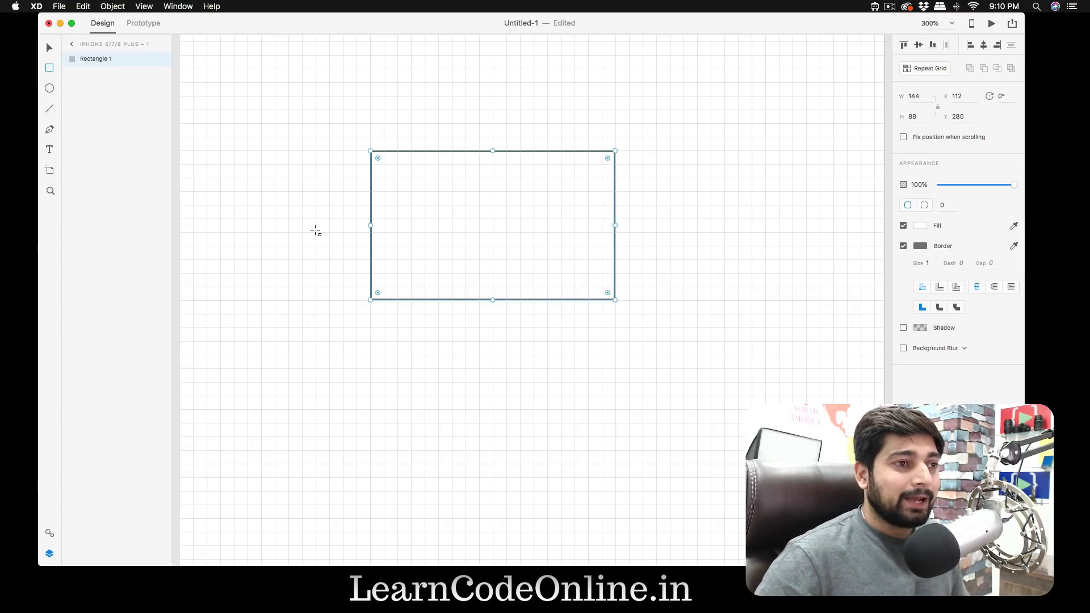
- Nudge the rectangle sideways in steps of 1, and move it right in two steps of 10 to X 132
key("Right")
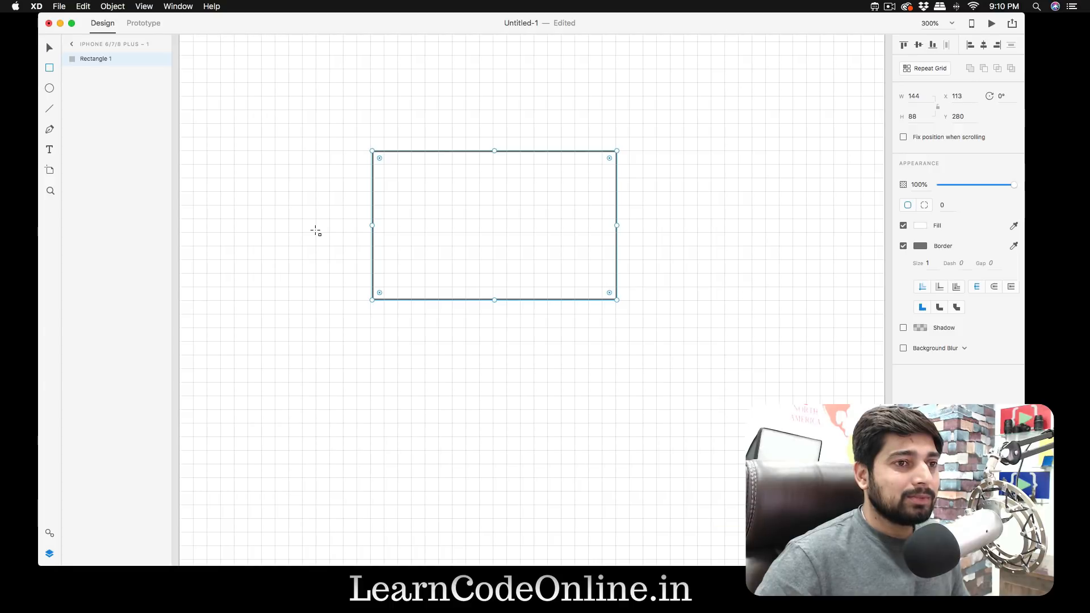
key("Left")
key("Right")
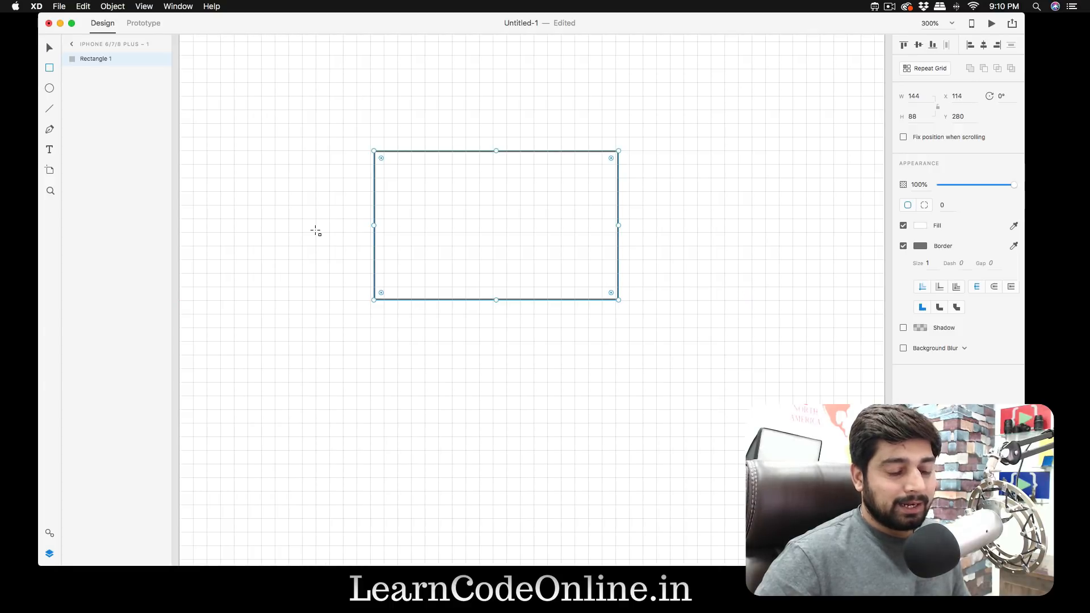
key("Left")
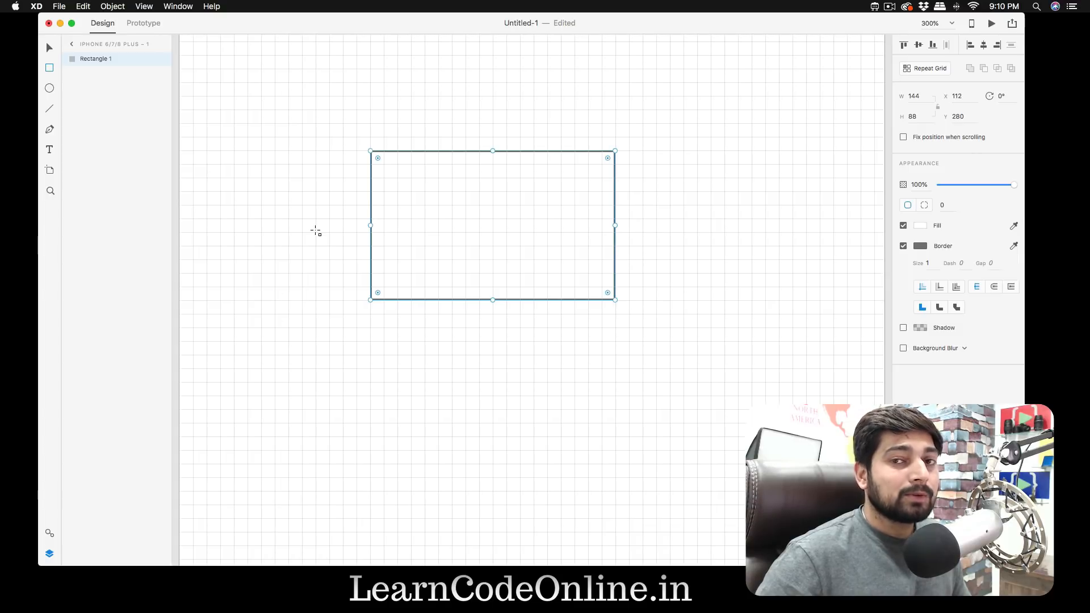
key("shift+Right")
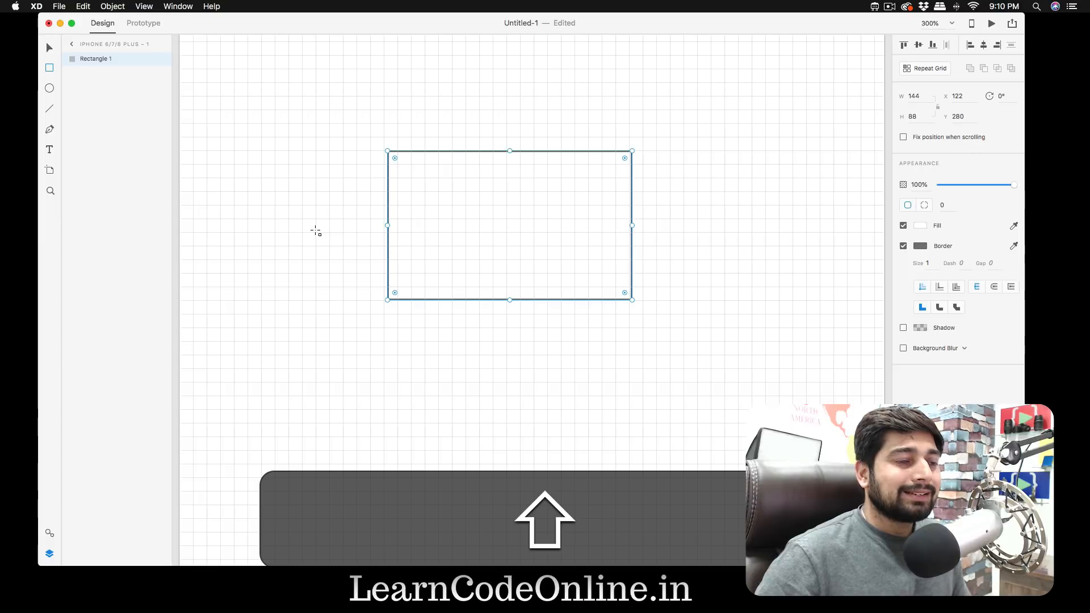
key("shift+Right")
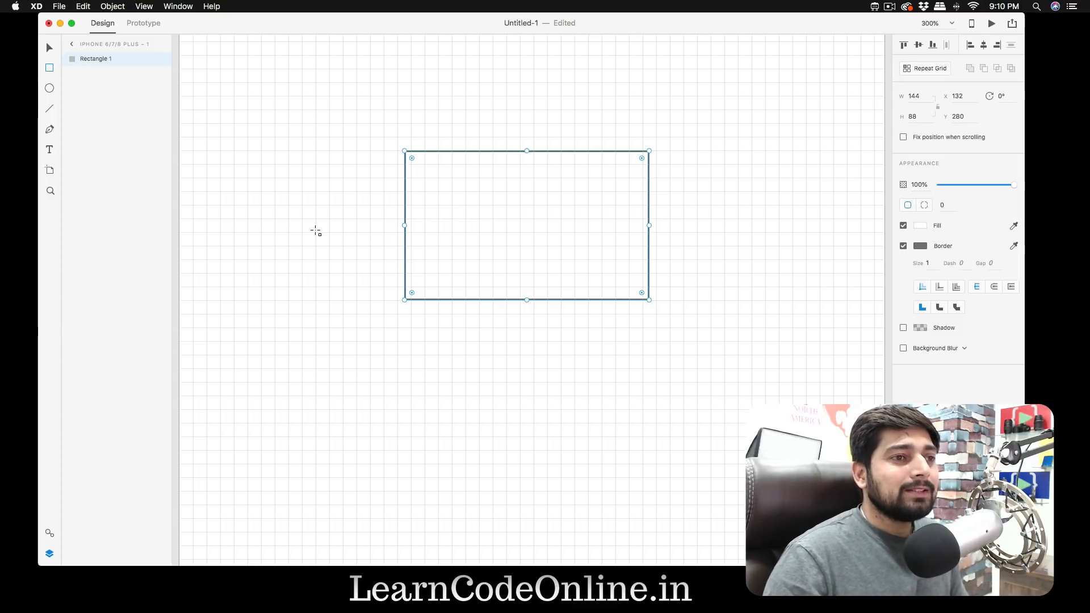
- Set the artboard's square grid size to 10 and deselect the artboard
key("super+minus")
key("super+minus")
key("super+minus")
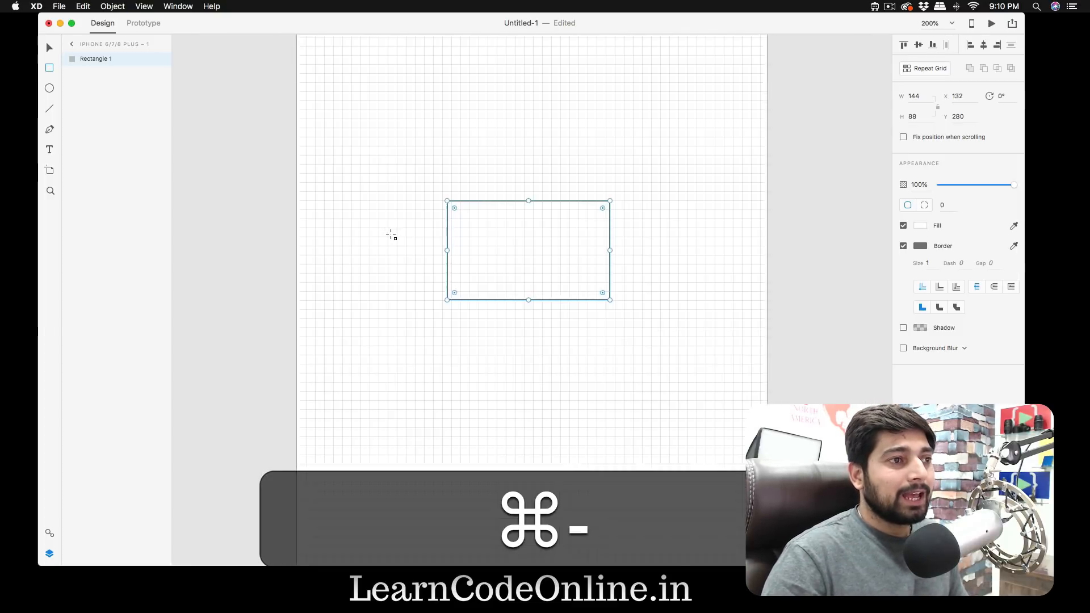
left_click(455, 86)
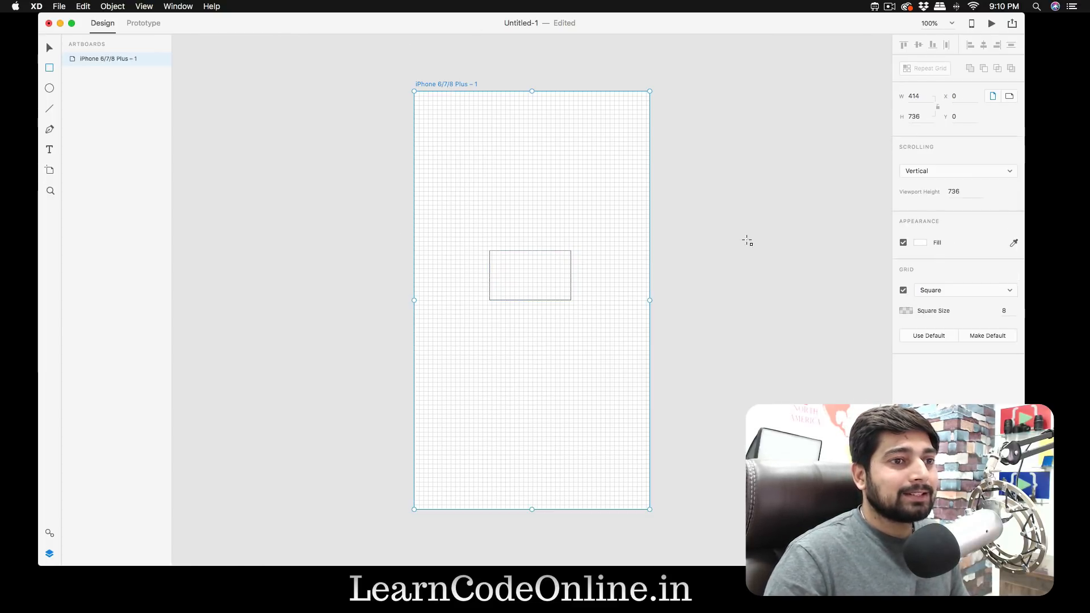
left_click(1003, 310)
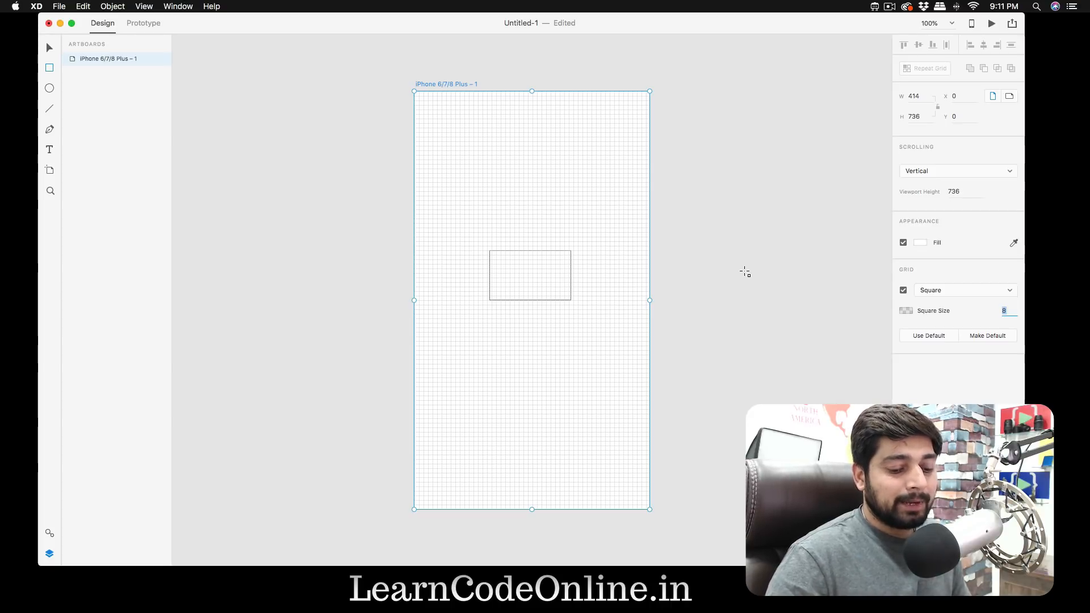
type("10")
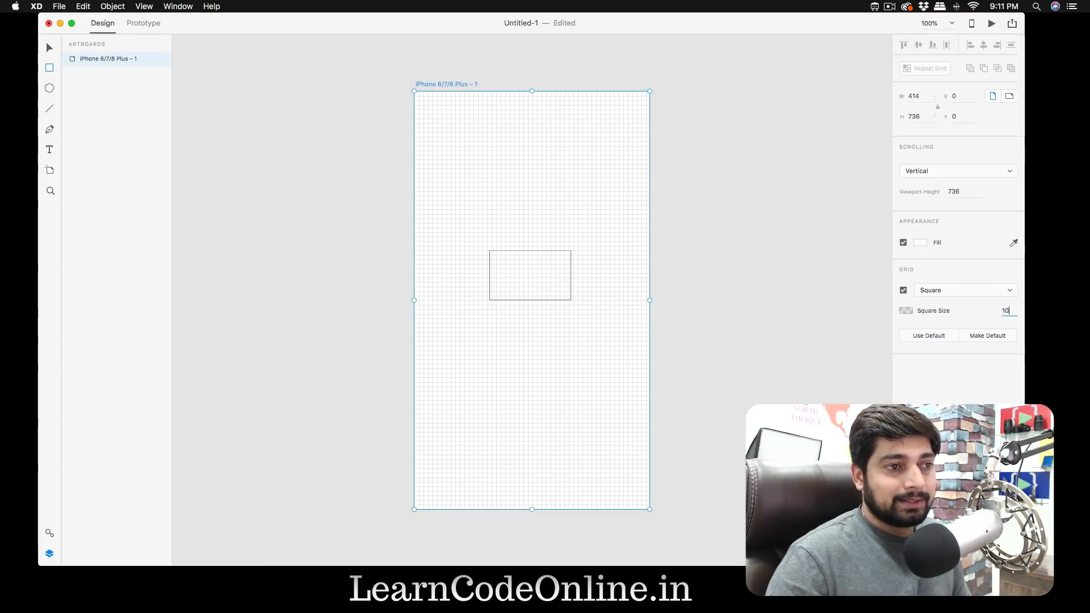
key("Return")
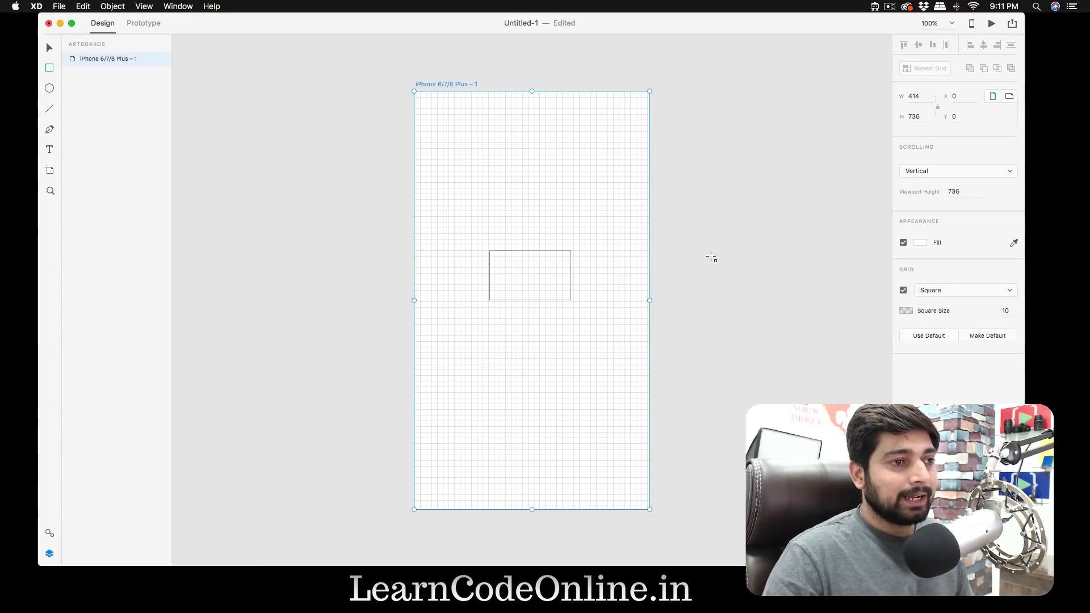
key("Escape")
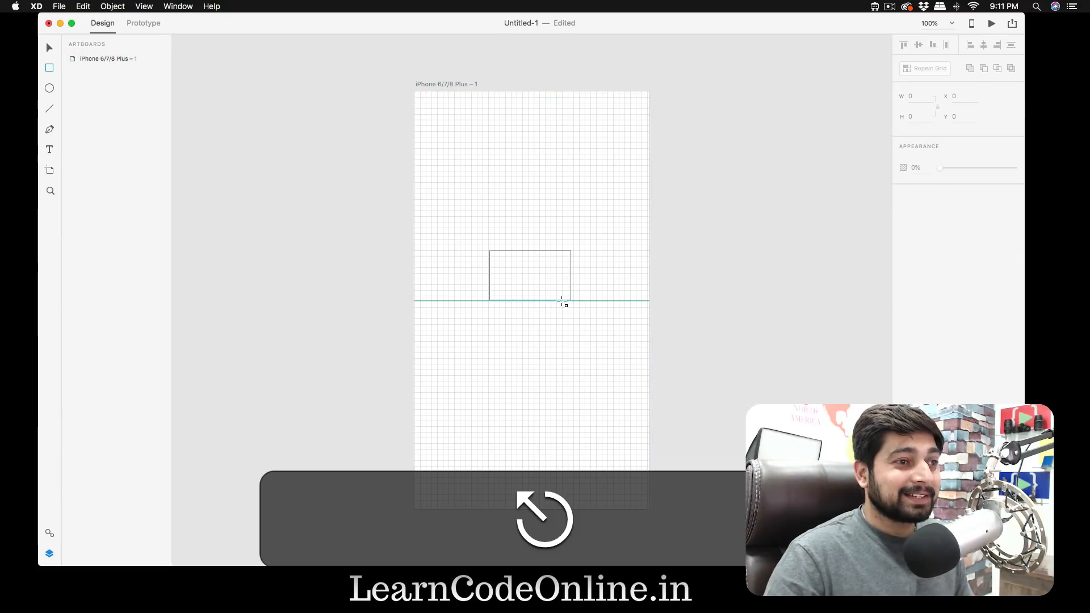
- Delete the rectangle from the artboard
scroll(562, 302, "down", 1)
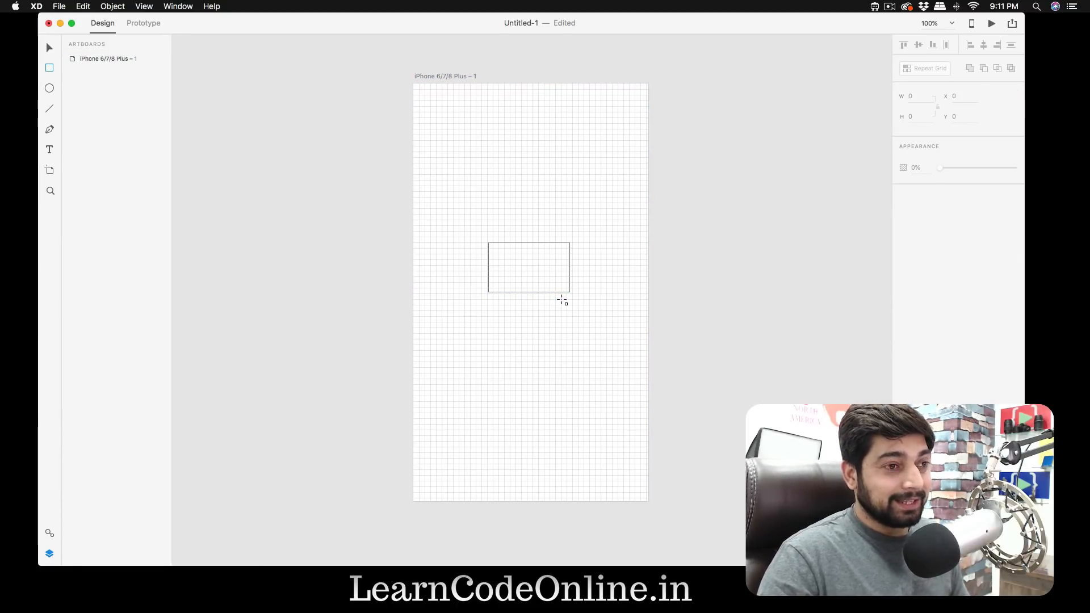
key("v")
left_click(558, 293)
key("BackSpace")
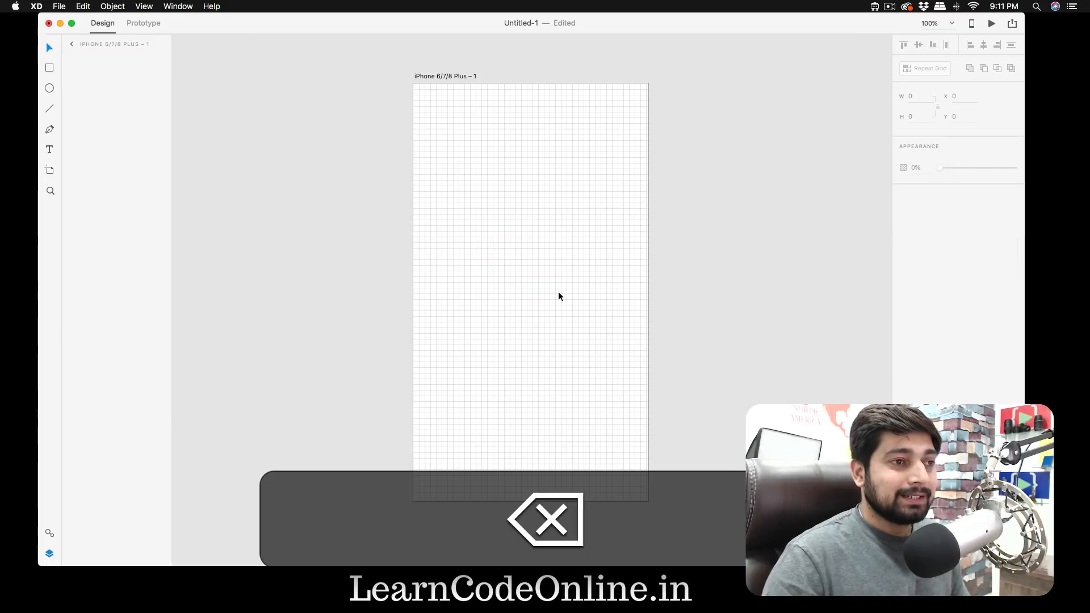
- Draw a rectangle about 230 by 90 on the artboard's grid at X 60, Y 100
left_click(521, 238)
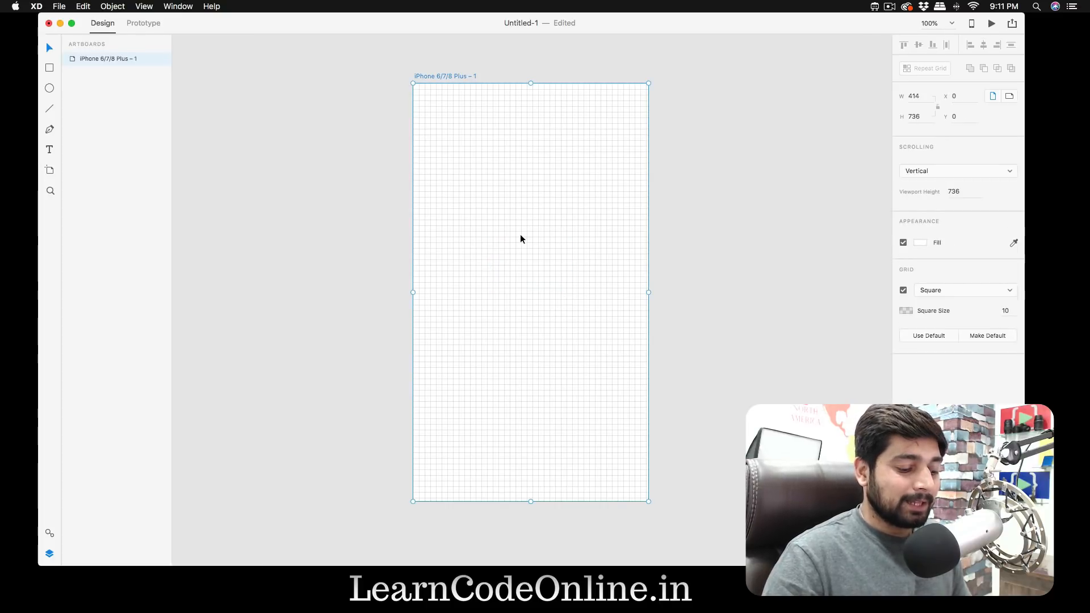
key("r")
left_click_drag(447, 140, 510, 192)
key("super+equal")
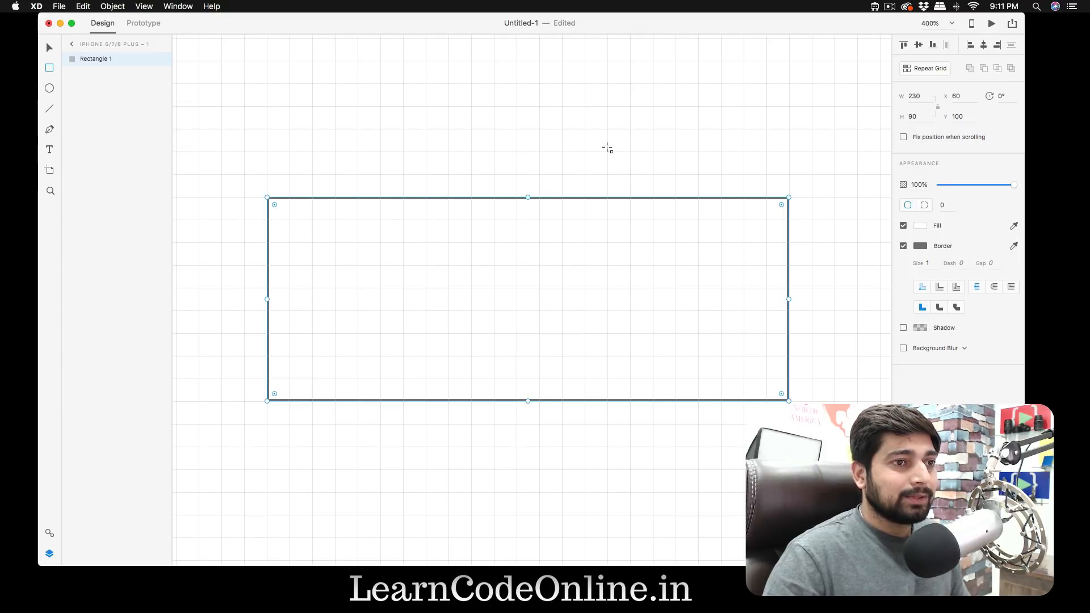
- Nudge the rectangle right in two steps of 10 to X 80, and back left to X 60
key("shift")
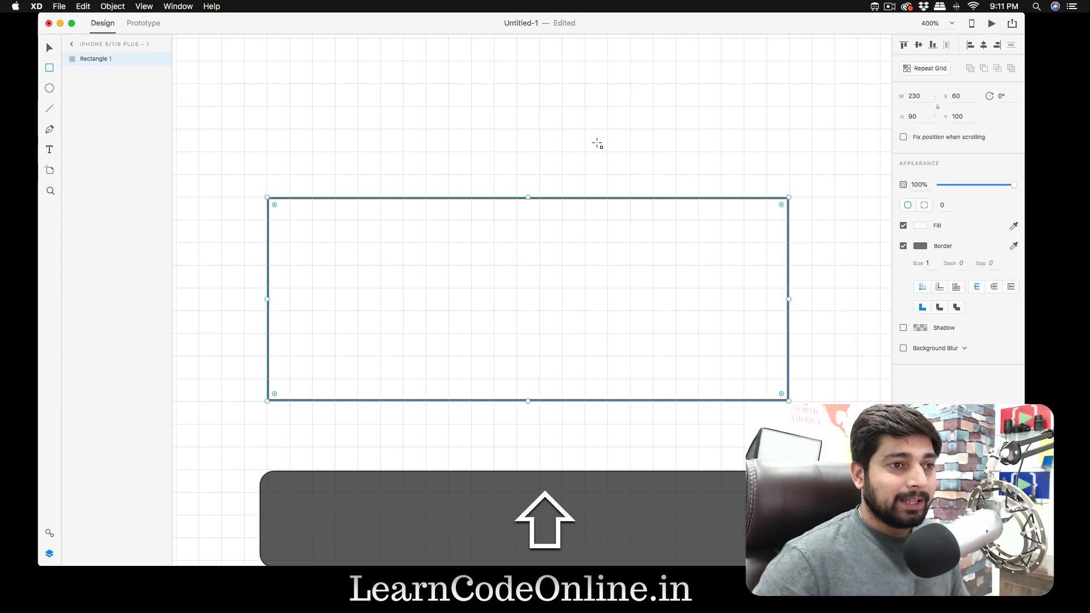
key("shift+Right")
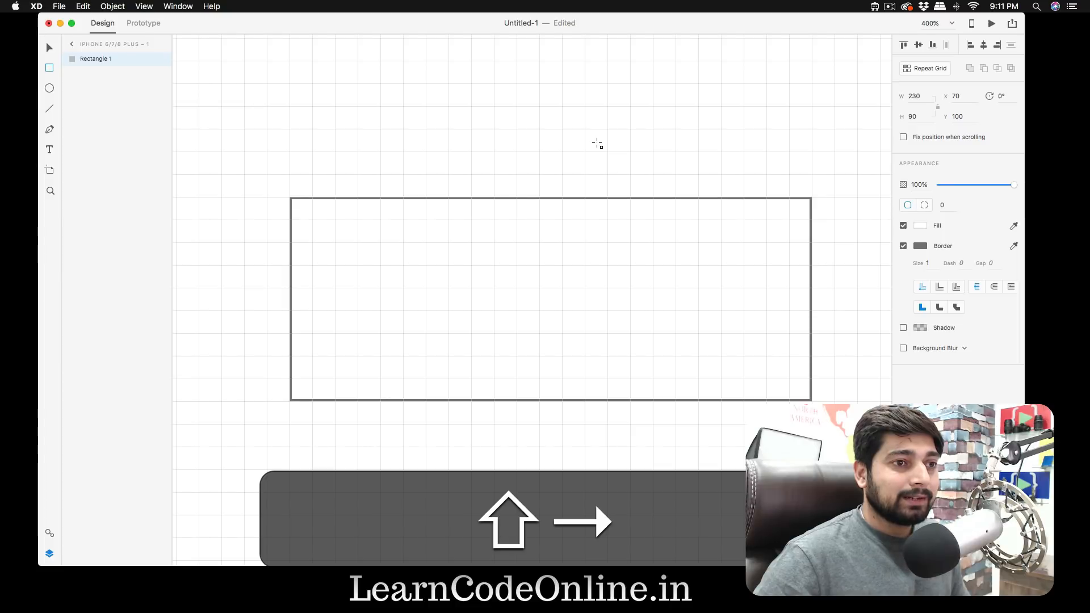
key("shift+Right")
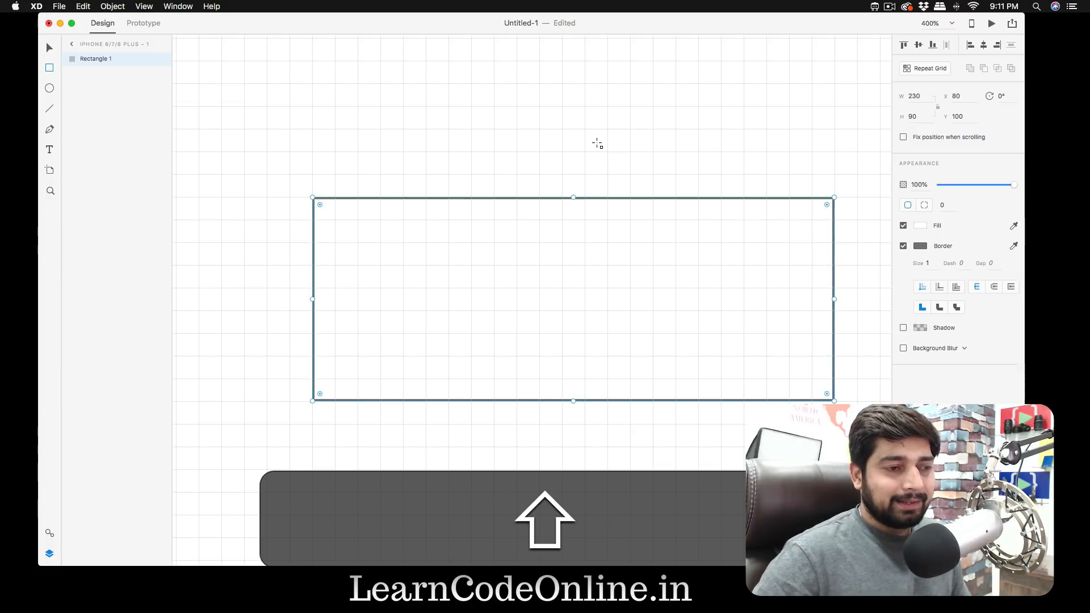
key("shift+Left")
key("shift+Left")
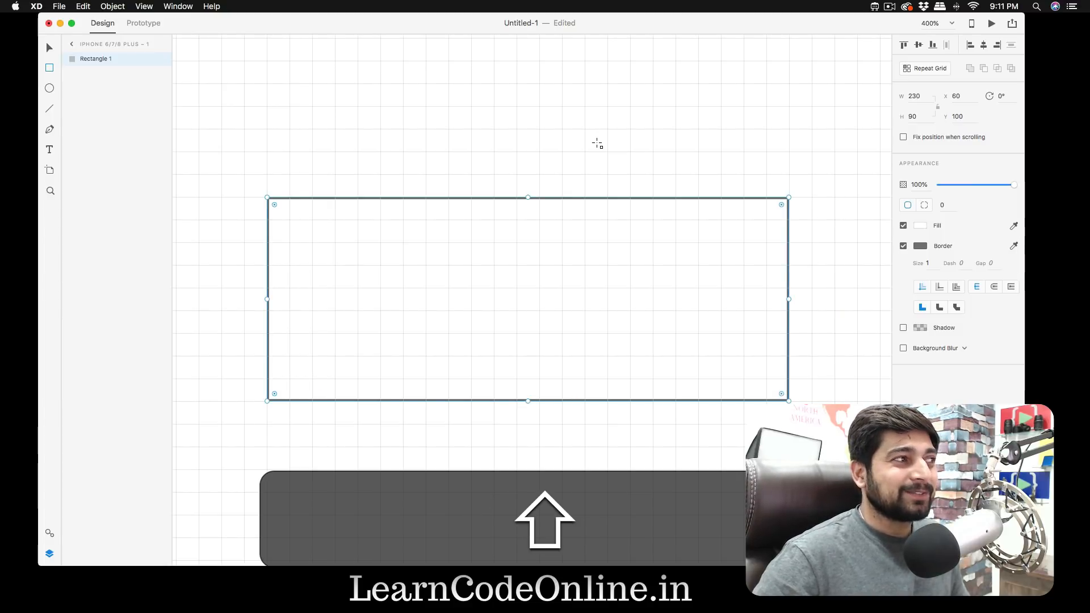
- Delete the iPhone 6/7/8 Plus artboard along with its rectangle
key("super+minus")
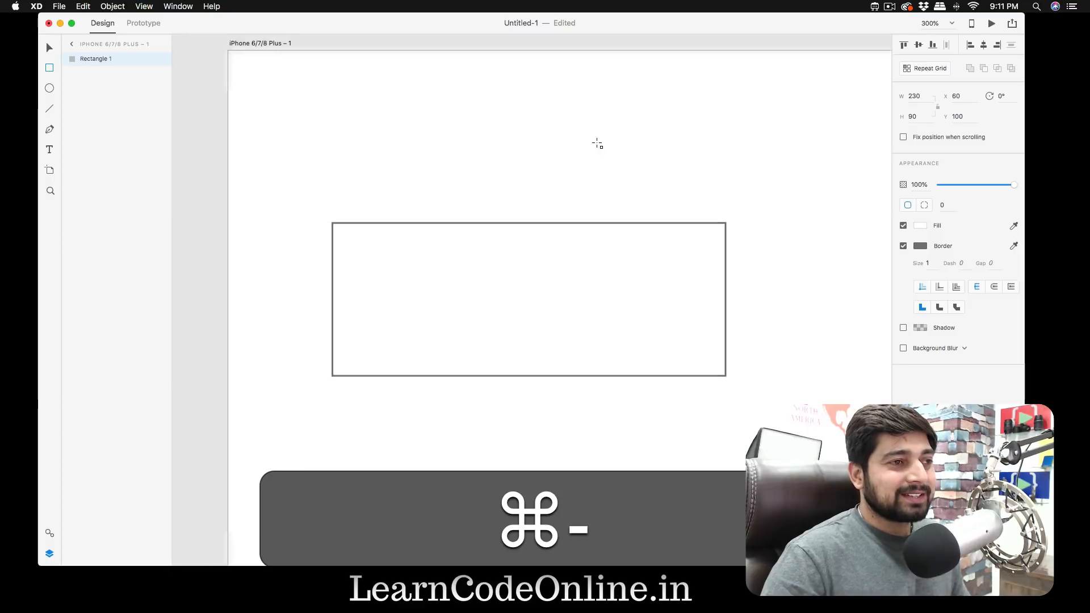
left_click(271, 45)
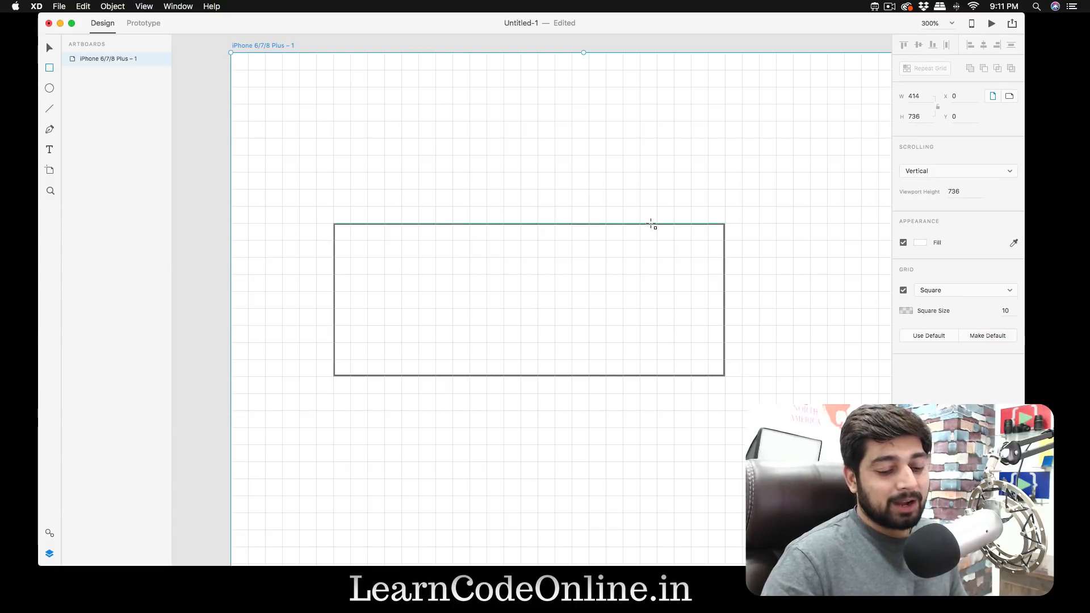
key("BackSpace")
key("super+minus")
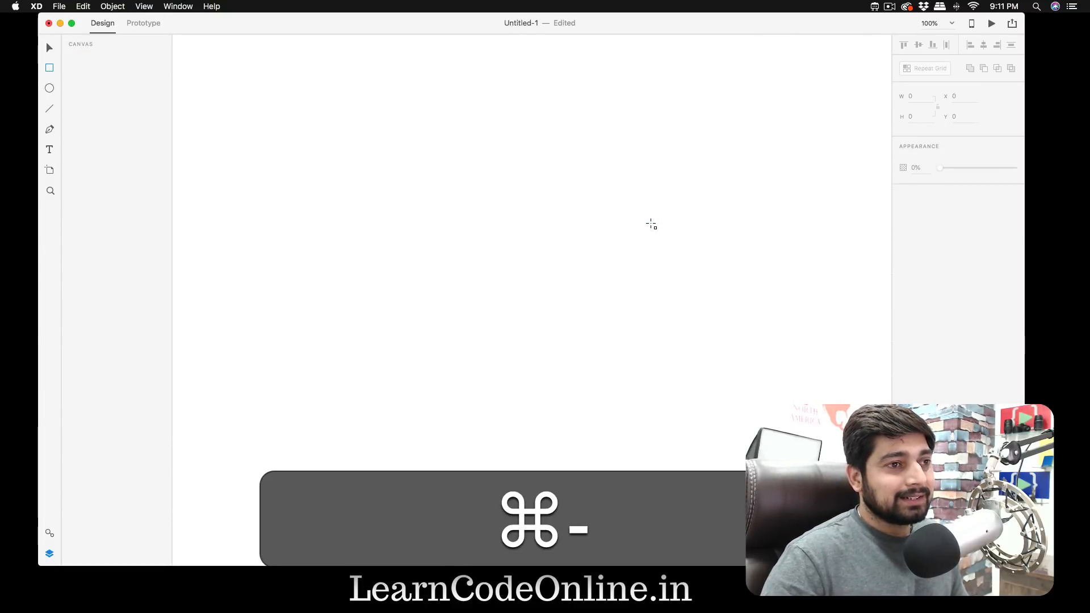
- Undo the deletion to restore the iPhone 6/7/8 Plus artboard together with its rectangle
key("super+minus")
key("super+z")
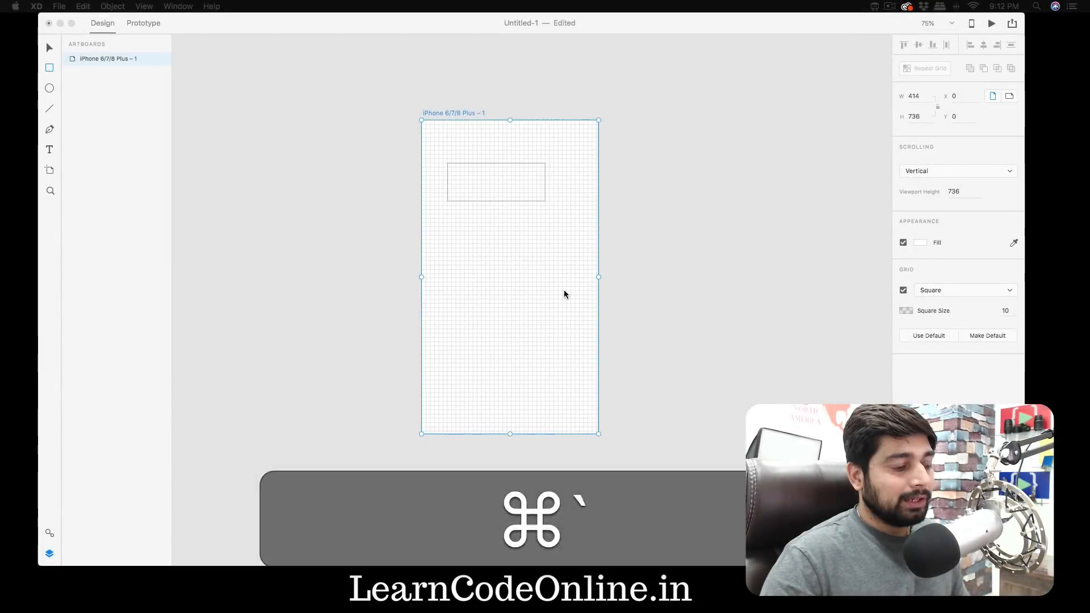
key("super+z")
key("super+i")
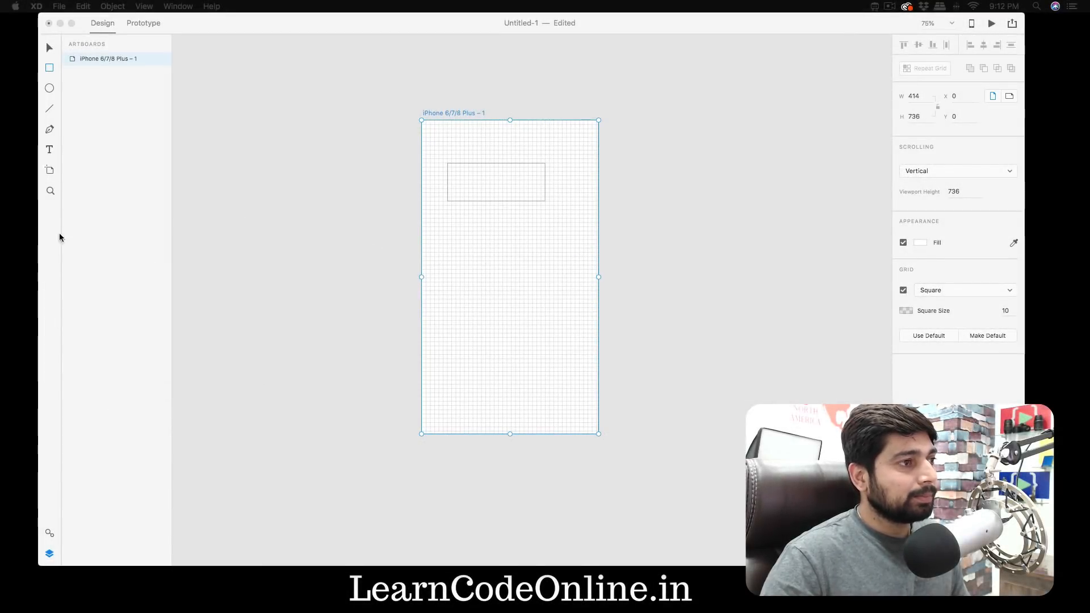
key("super+1")
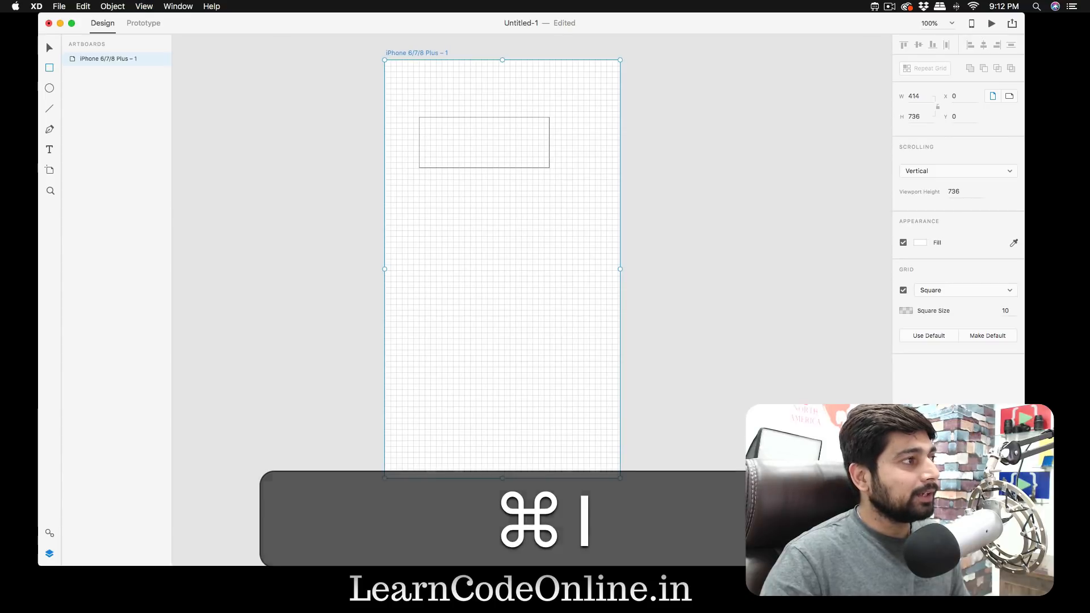
key("super+minus")
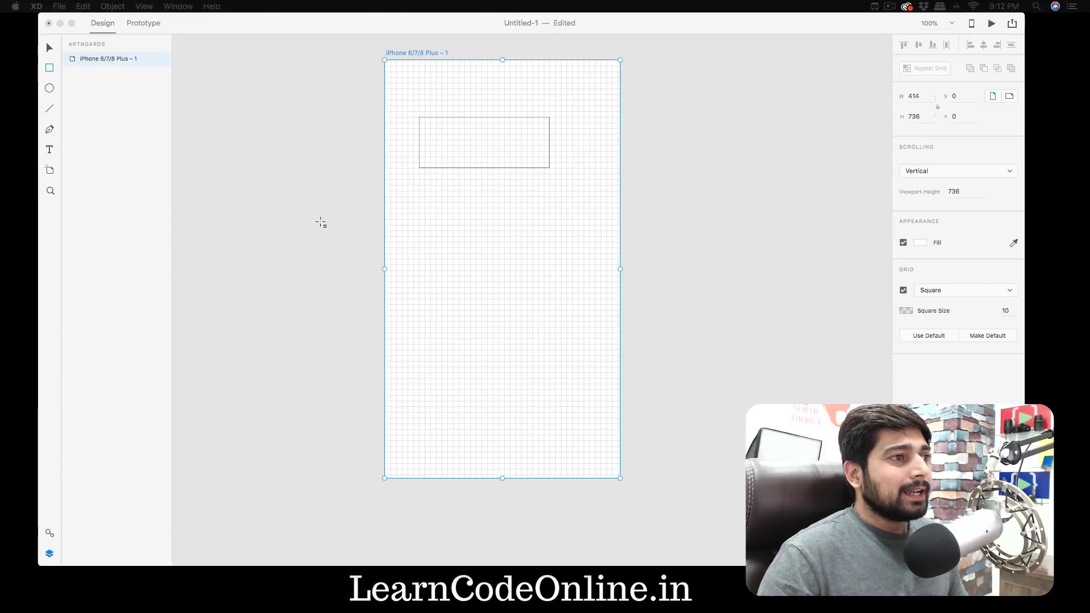
- Delete the 230 by 90 rectangle from the artboard
left_click_drag(701, 24, 688, 26)
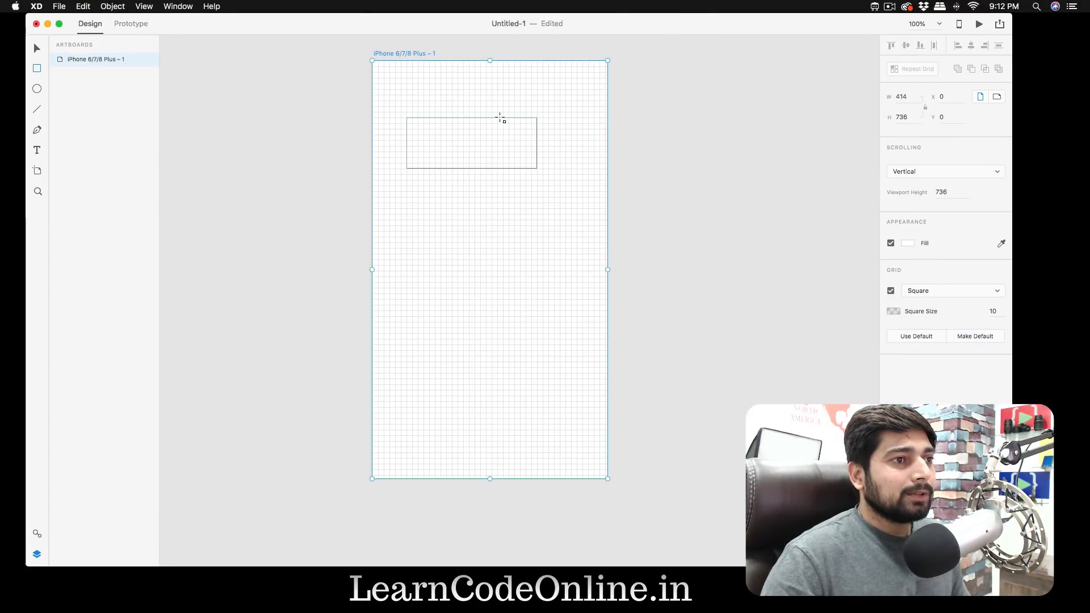
key("v")
left_click(502, 118)
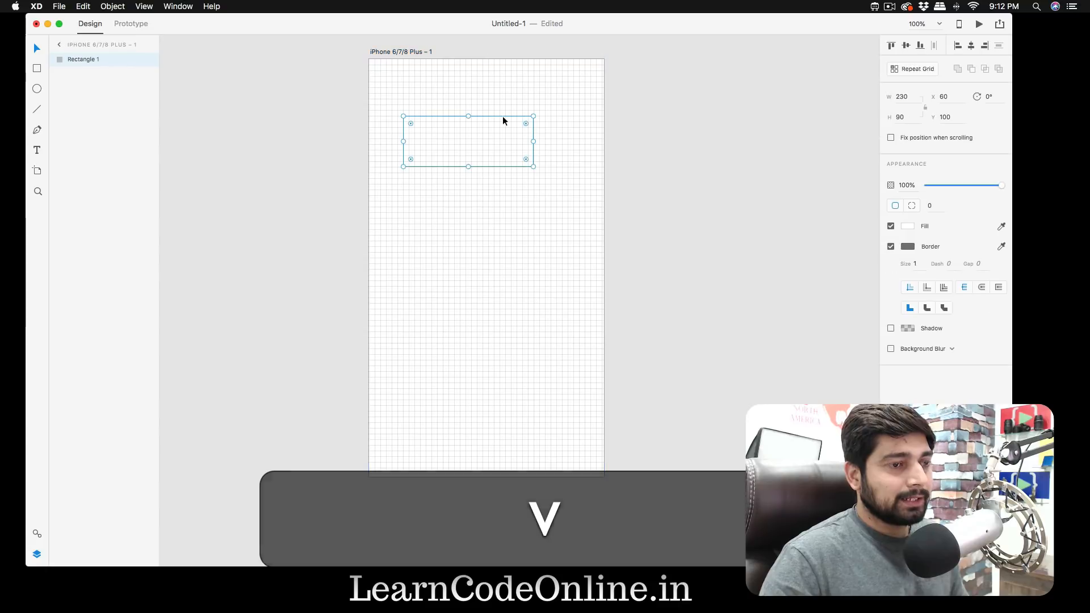
key("BackSpace")
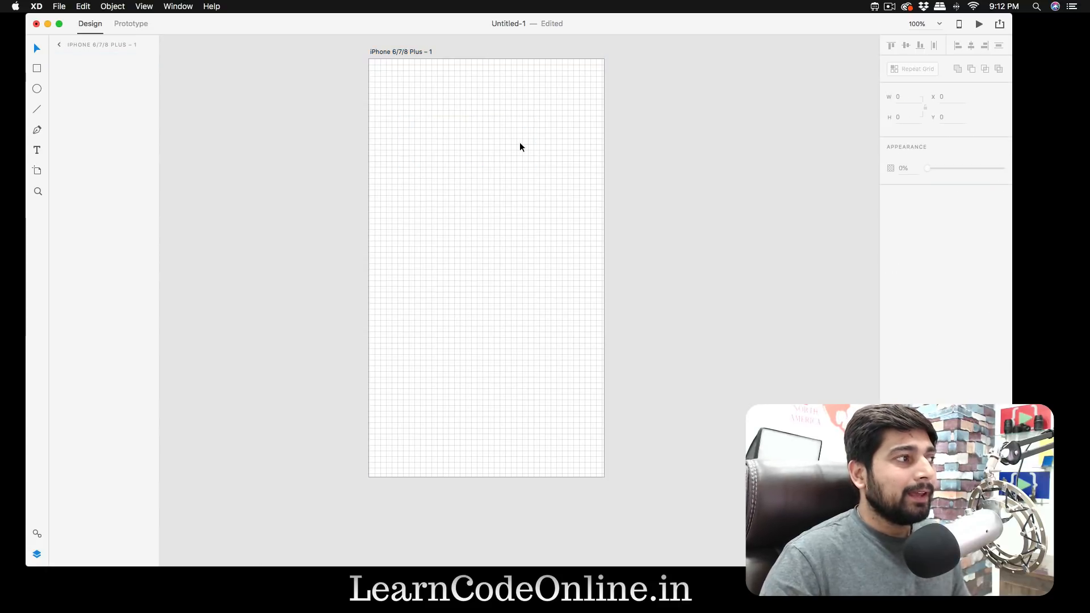
- Draw a rectangle covering the whole artboard, 414 by 736 at X 0, Y 0
left_click(406, 56)
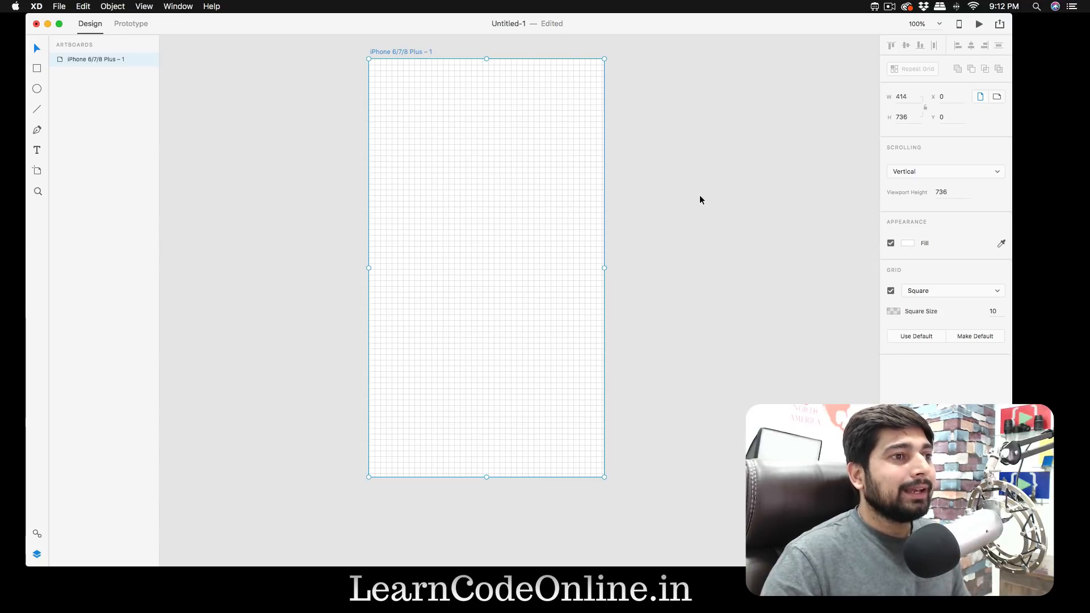
key("r")
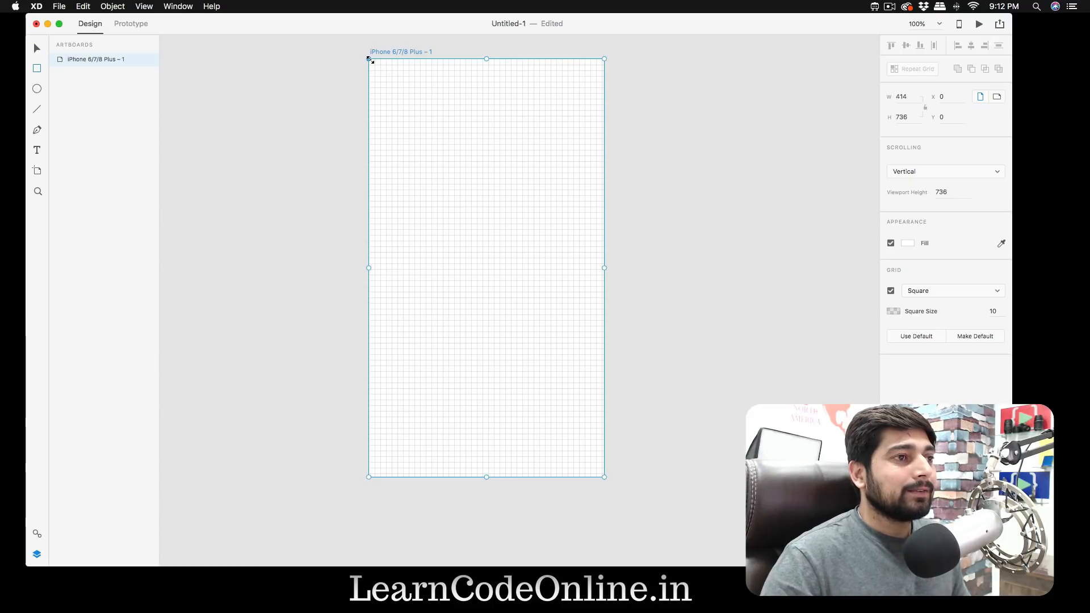
left_click_drag(369, 65, 398, 139)
left_click_drag(546, 440, 604, 477)
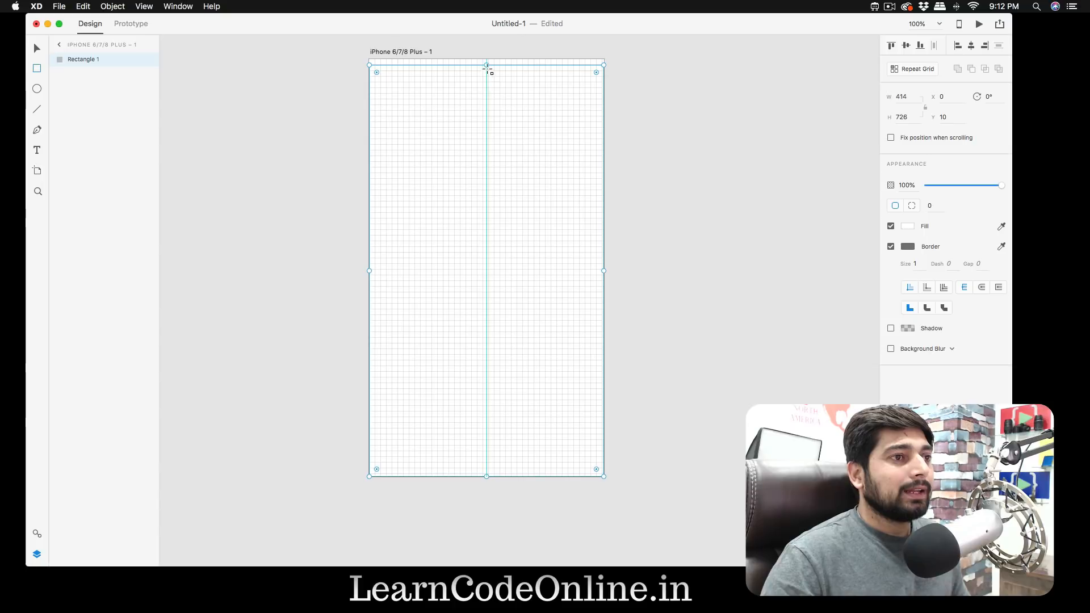
left_click_drag(487, 65, 487, 59)
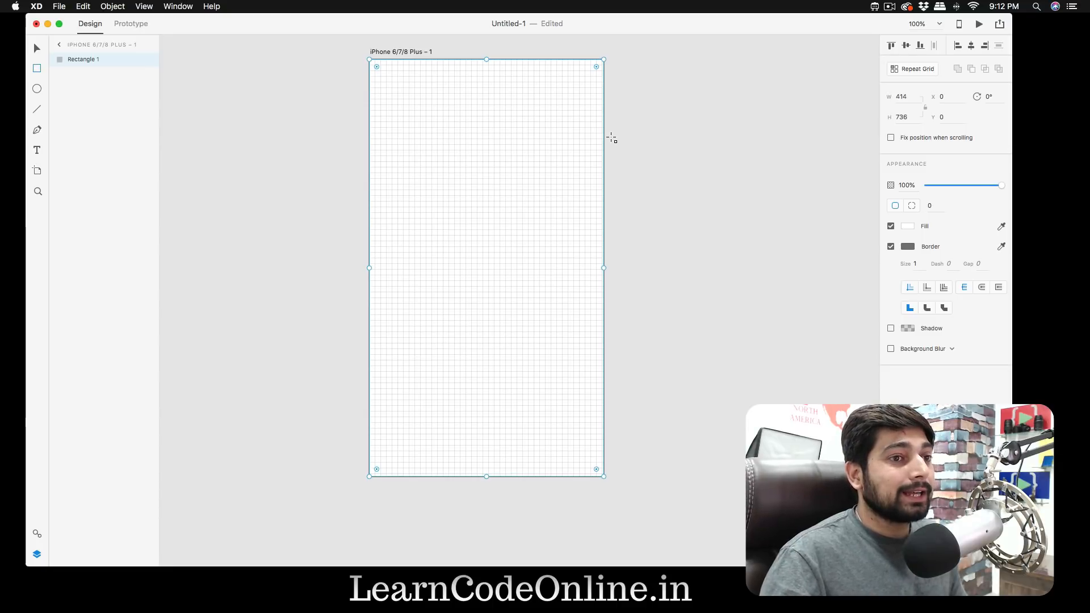
- Remove the full-artboard rectangle's border and fill it with the dark colour #15171E sampled from the screen
left_click(890, 247)
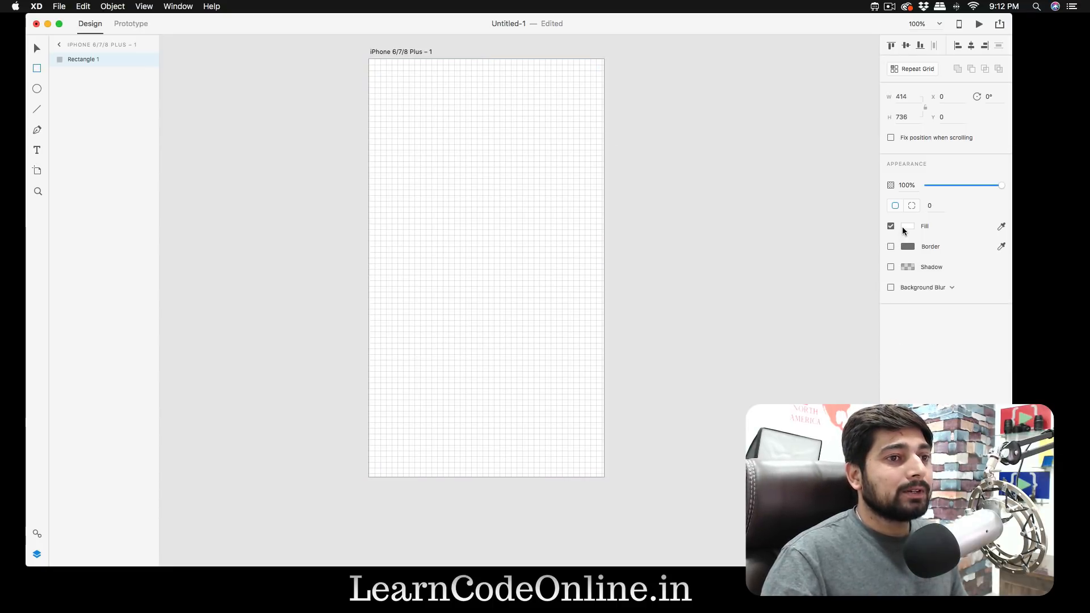
left_click(906, 226)
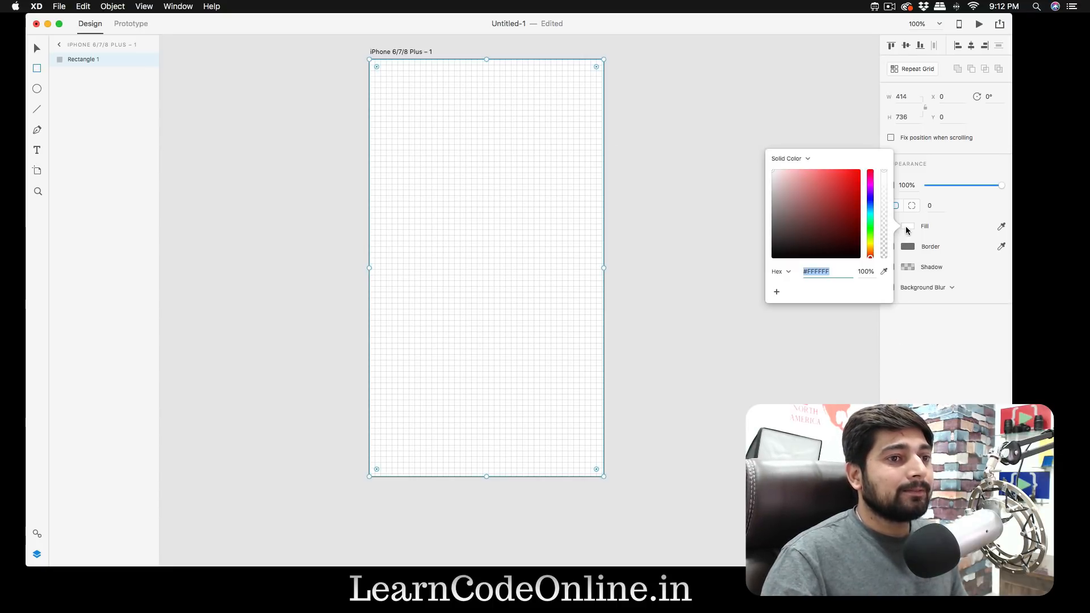
left_click(884, 271)
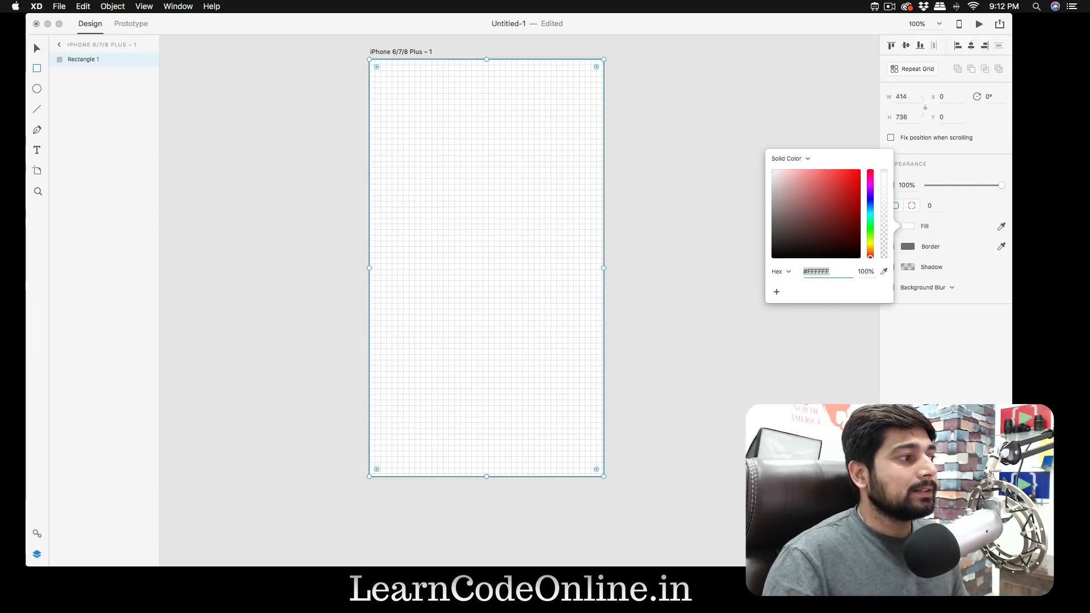
left_click(0, 327)
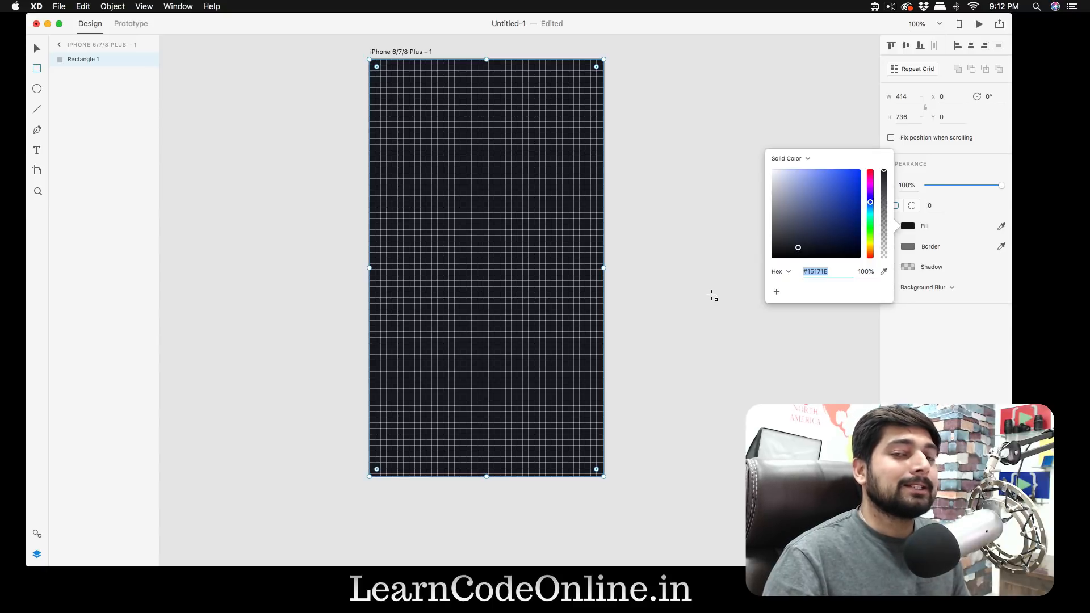
key("super+z")
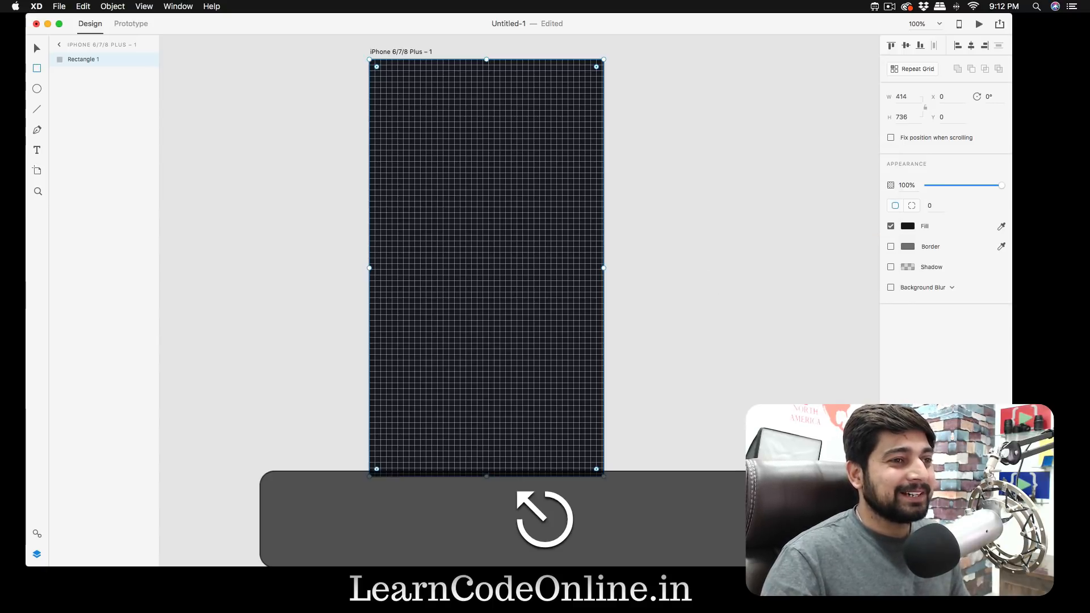
key("super+z")
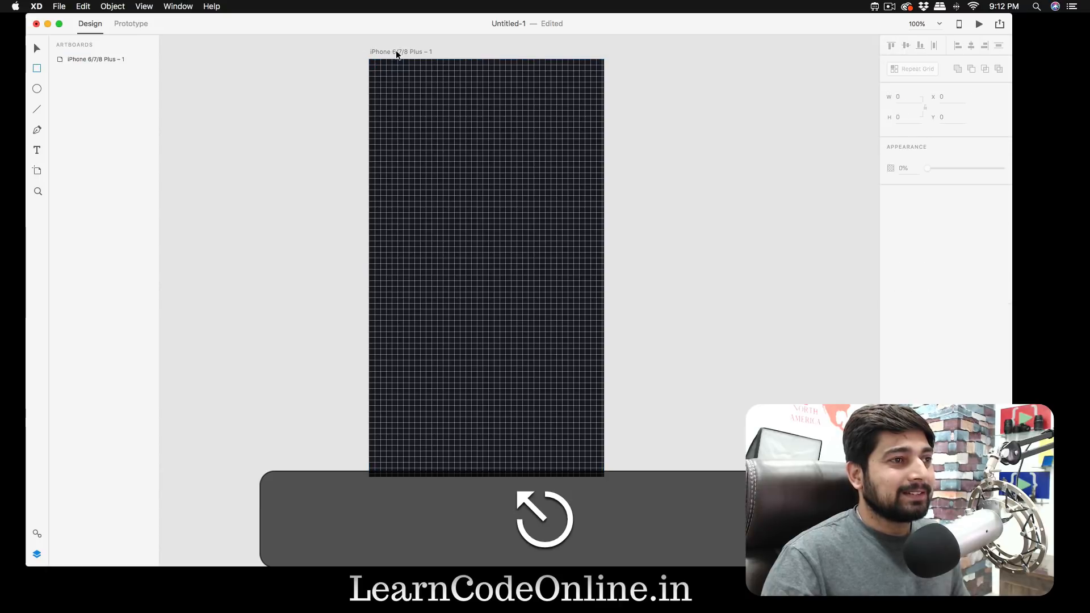
- Hide the artboard's square grid and show it again
left_click(397, 50)
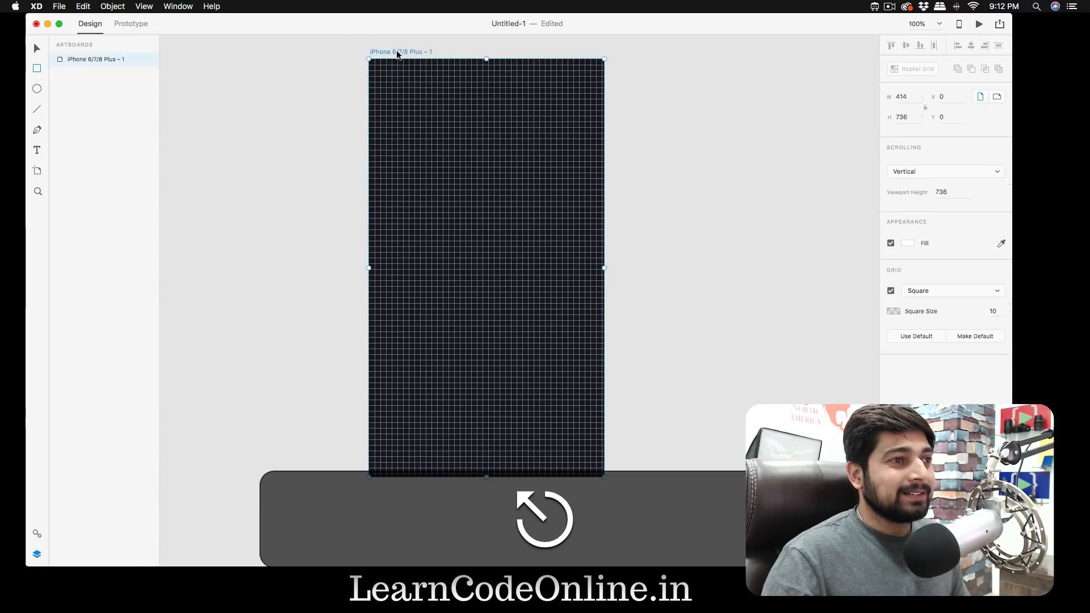
left_click(891, 291)
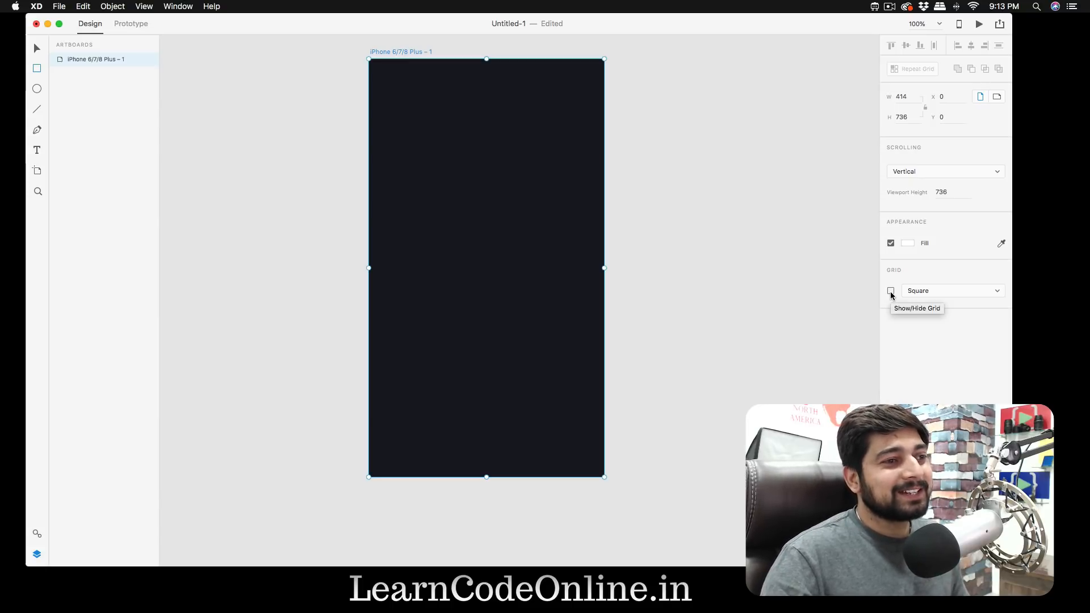
left_click(890, 291)
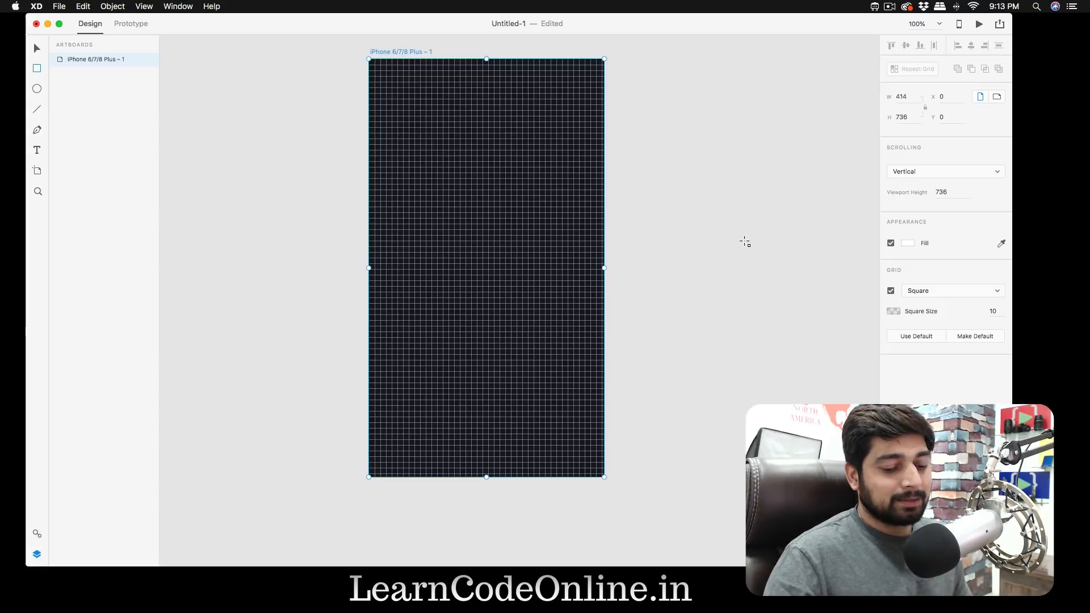
- Draw a 40 by 40 square near the artboard's upper-left corner at X 20, Y 10
key("super+equal")
scroll(744, 241, "up", 10)
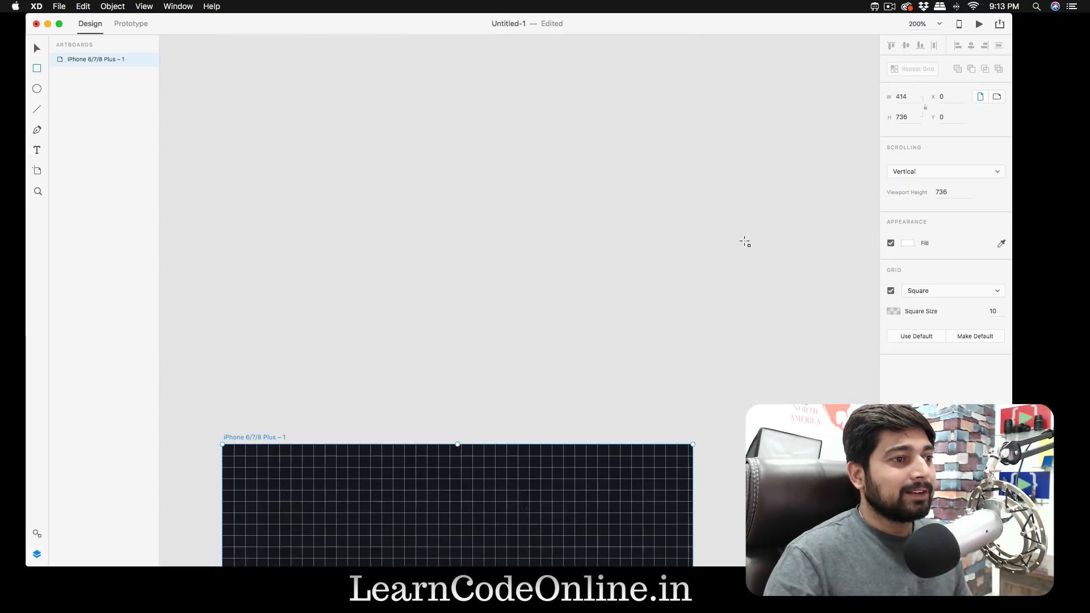
scroll(744, 242, "down", 5)
scroll(745, 241, "left", 1)
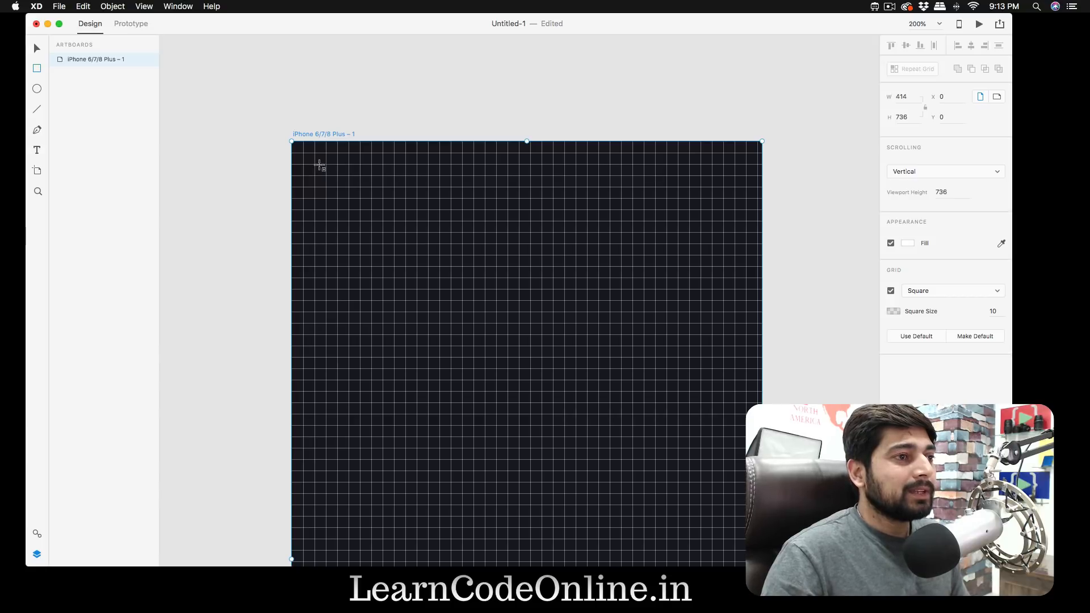
mouse_move(314, 153)
left_mouse_down()
mouse_move(321, 188)
mouse_move(359, 198)
left_mouse_up()
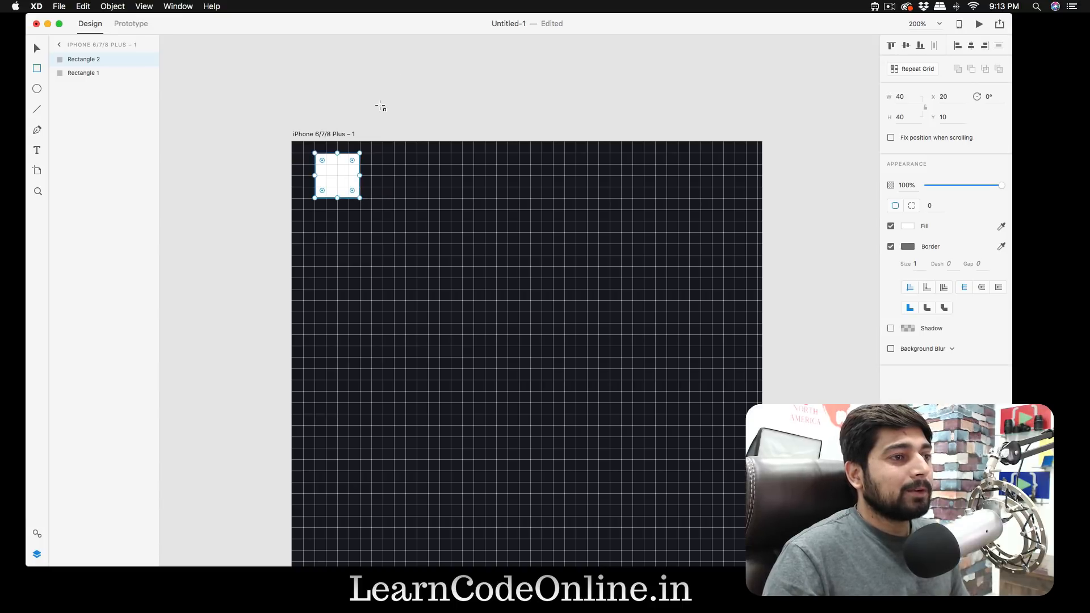
key("super+z")
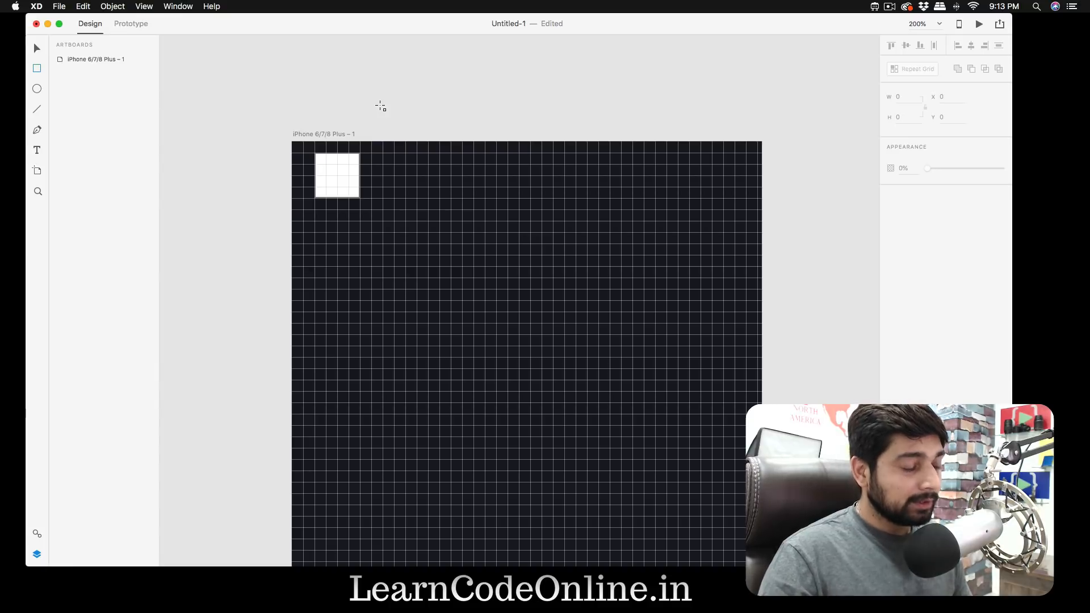
- Duplicate the white square to the artboard's upper-right corner at X 350, Y 10, aligned with the original
key("alt+v")
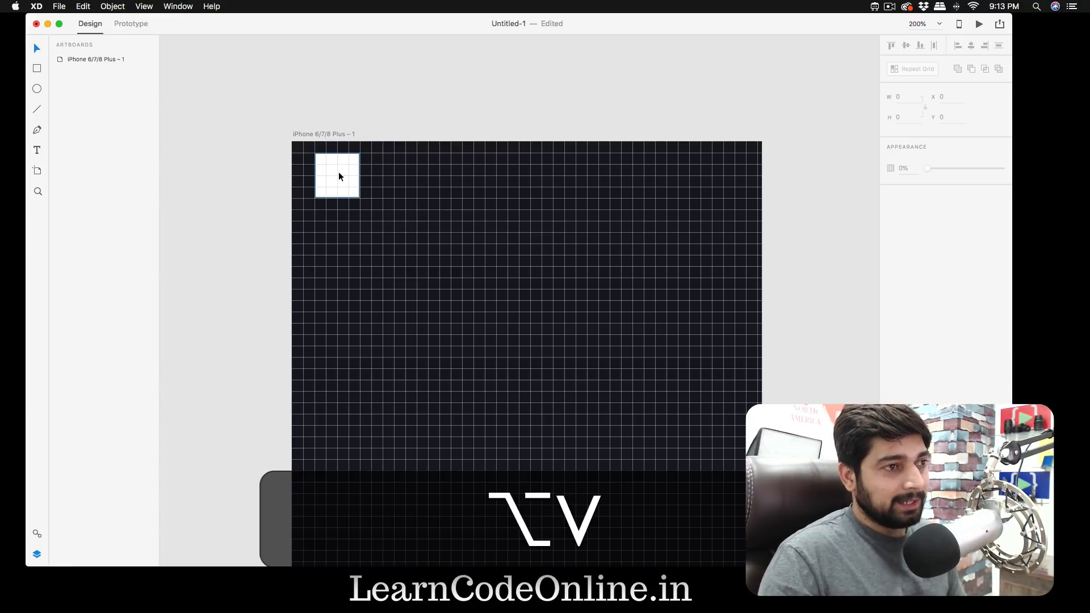
left_click_drag(336, 173, 697, 181)
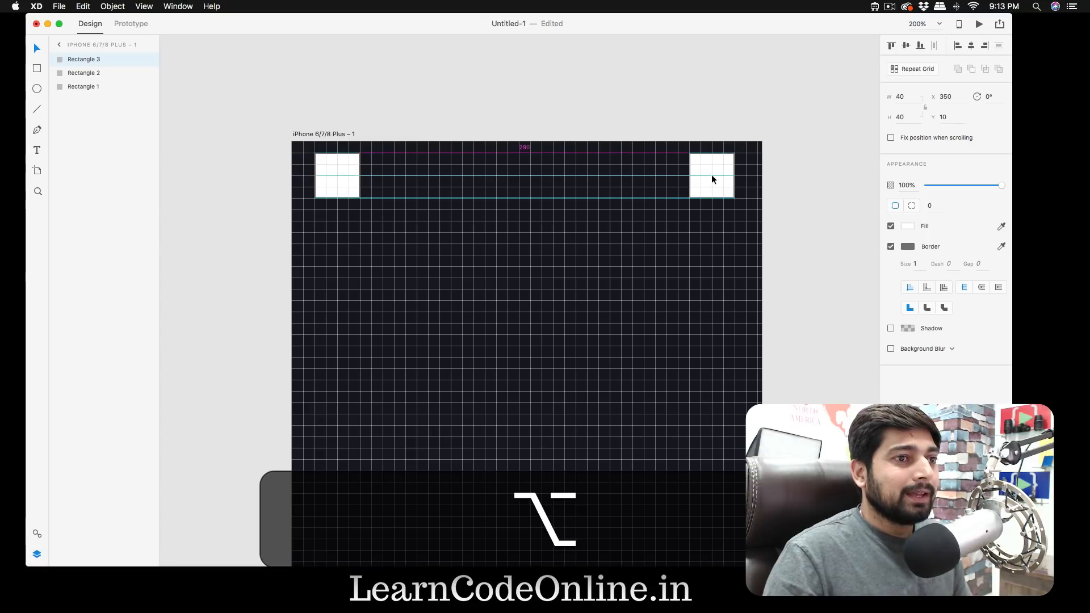
left_click_drag(712, 176, 712, 176)
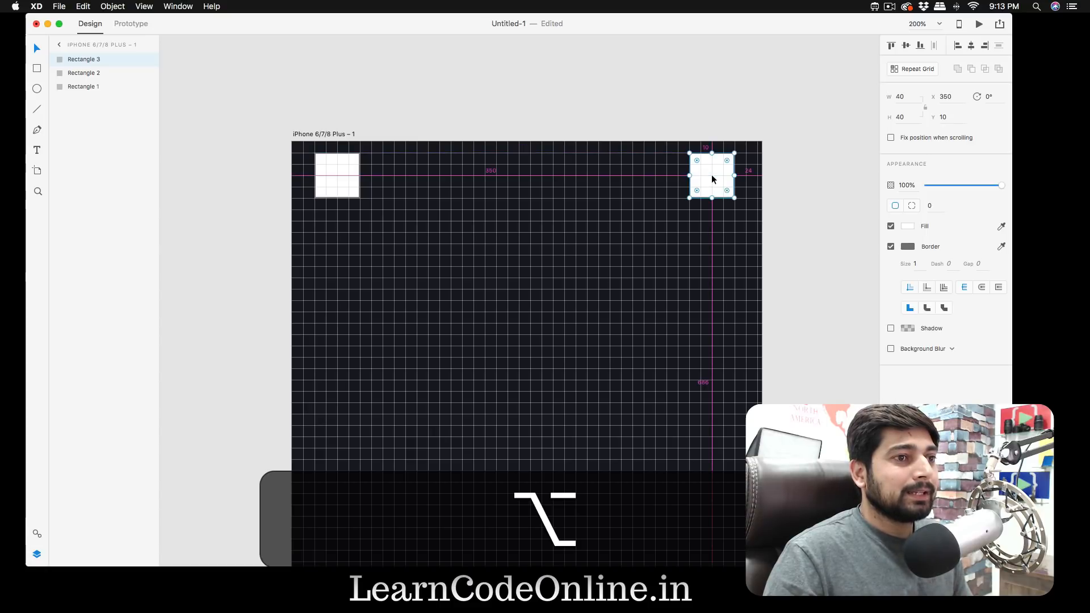
left_click(676, 109)
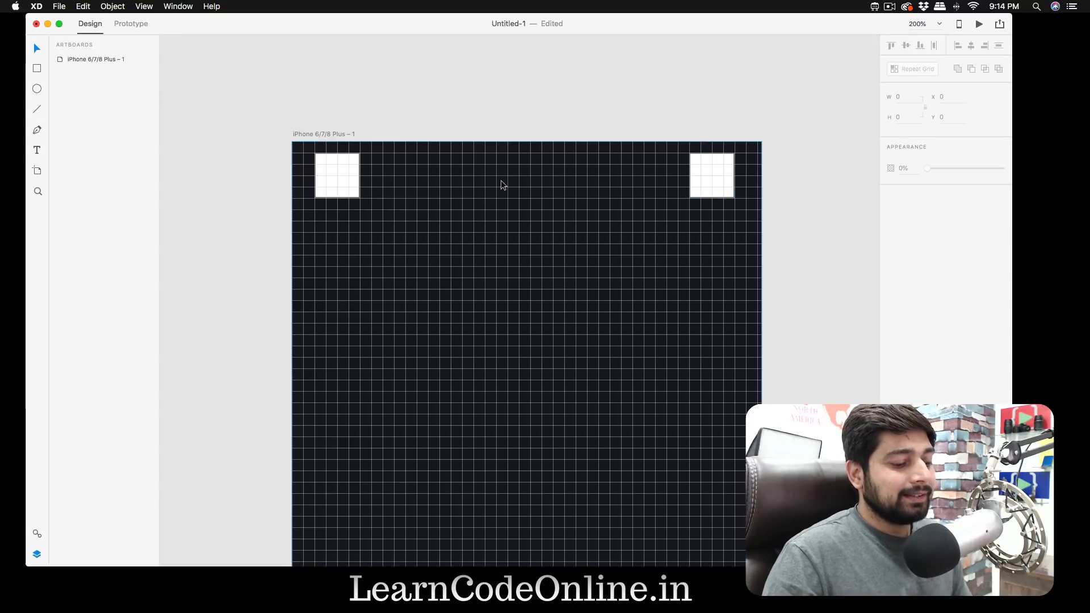
- Add the text "MyLogo" between the two white squares, starting at X 190, Y 30
key("t")
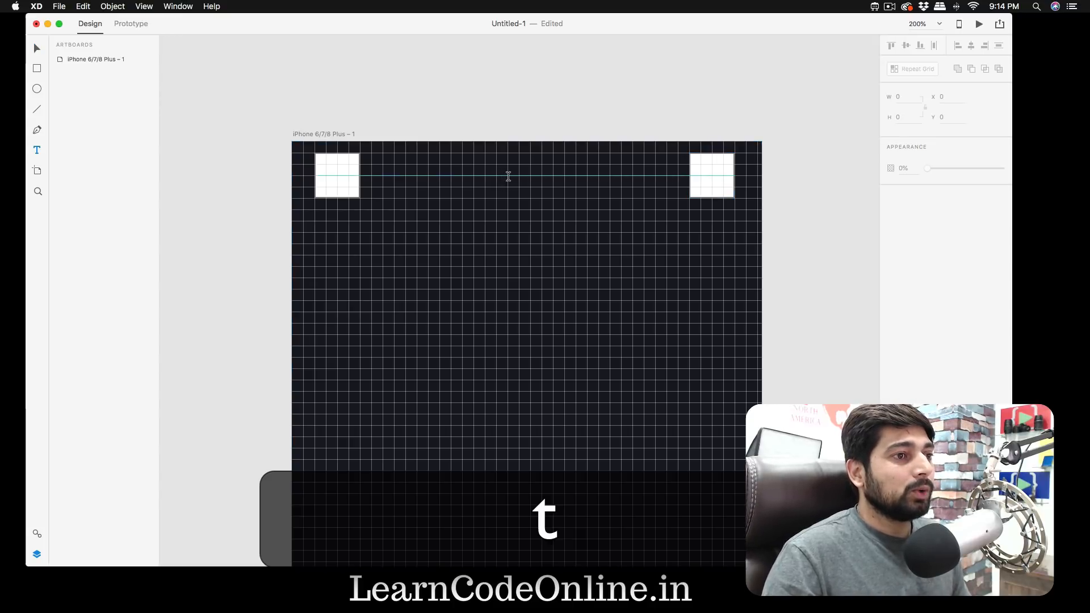
left_click(508, 177)
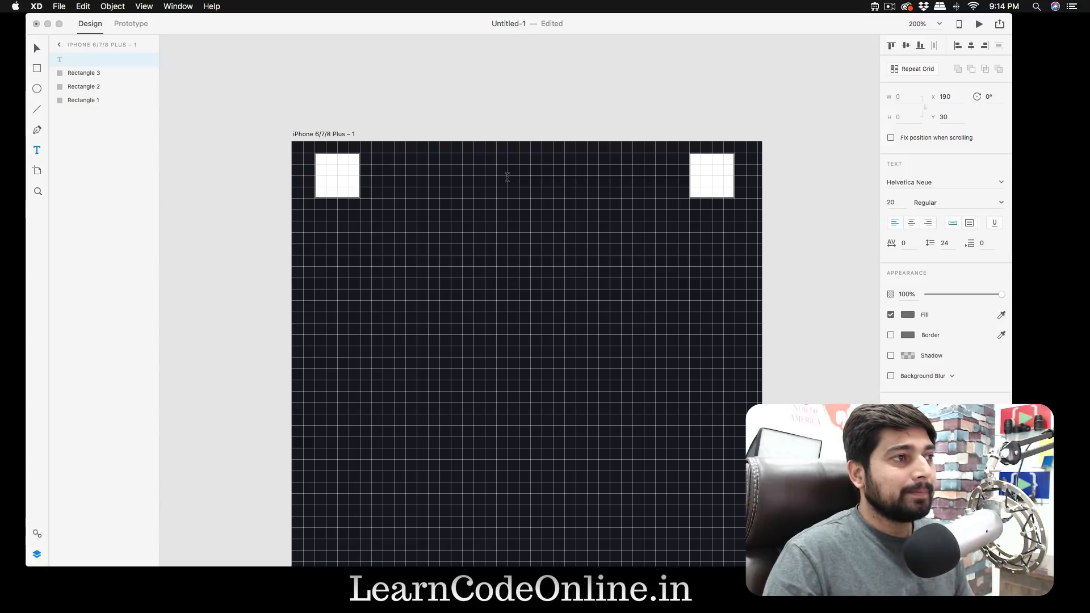
type("M")
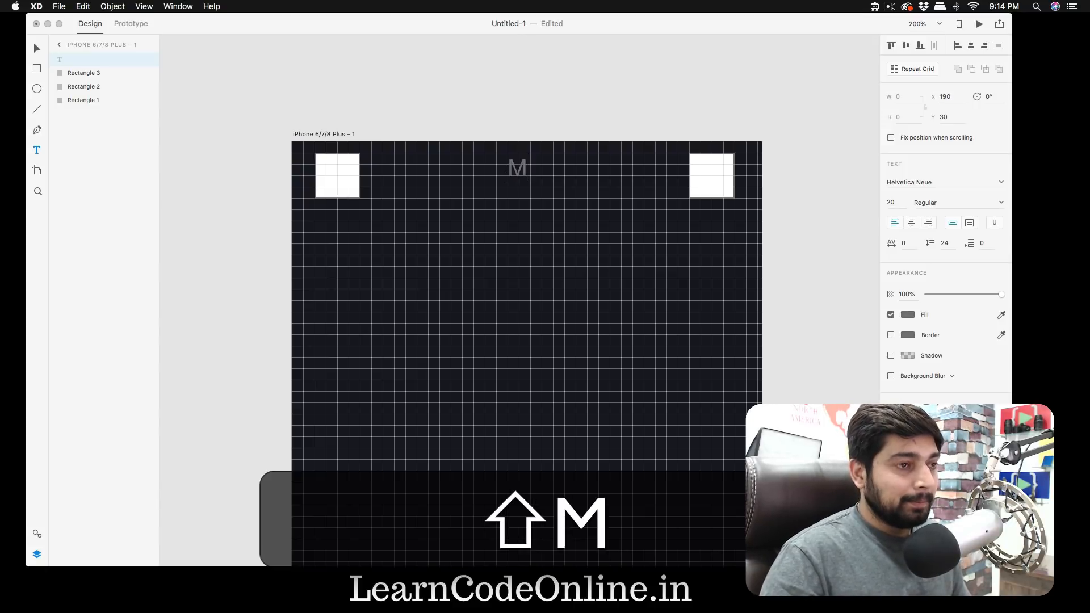
type("yLogo")
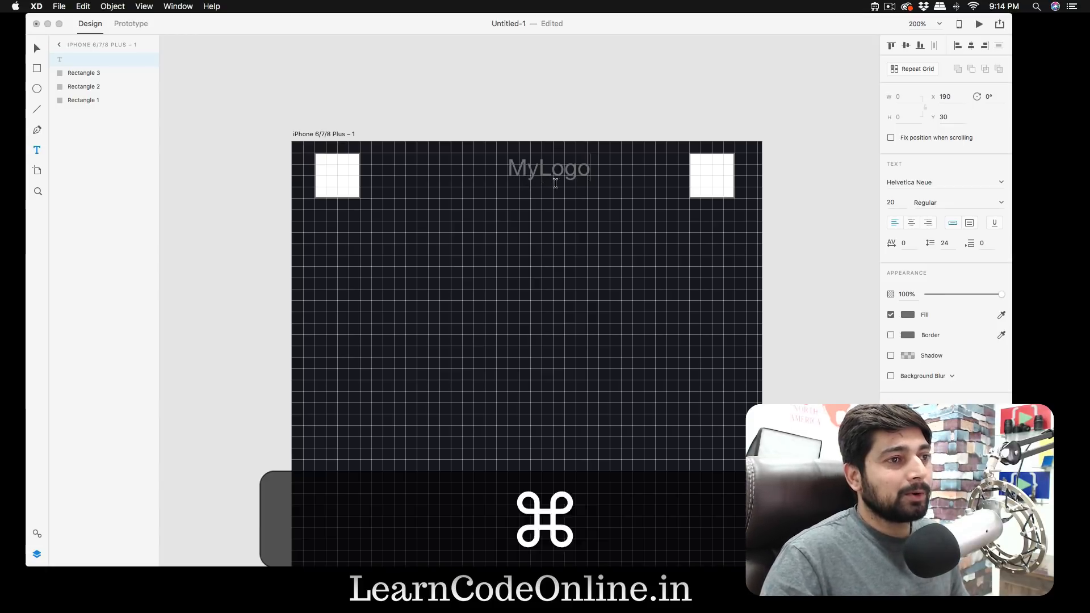
- Set the fill of the whole "MyLogo" text to the blue #56A2FD sampled from the screen
key("super+a")
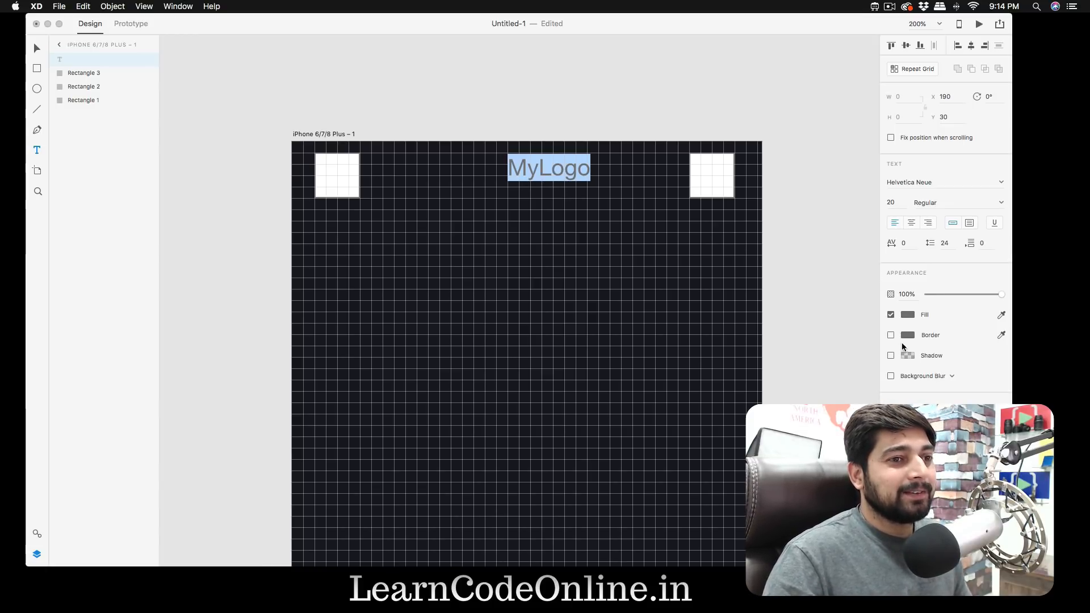
left_click(909, 315)
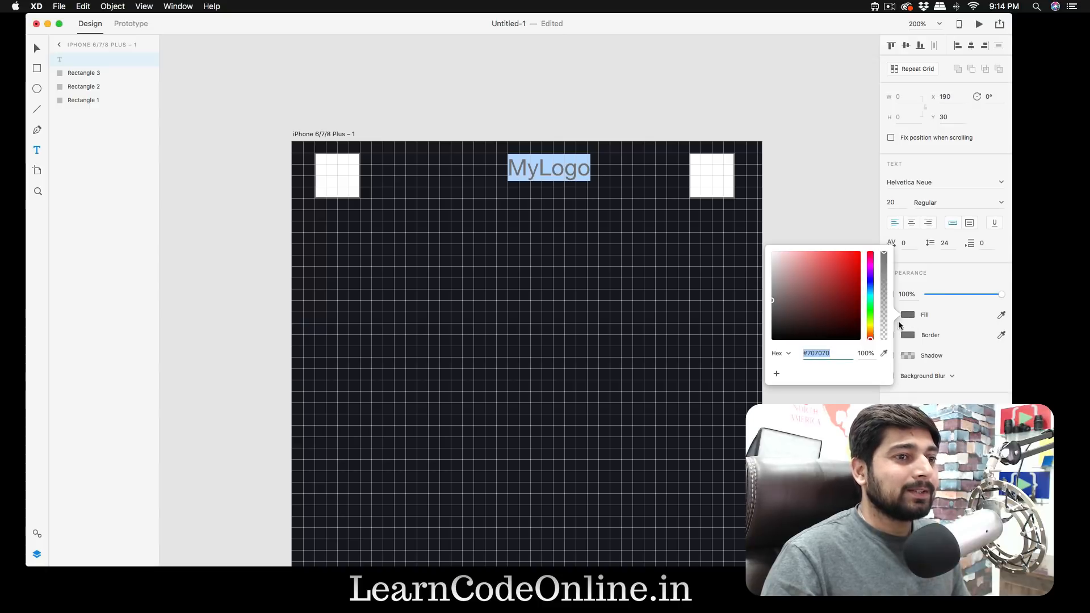
left_click(884, 353)
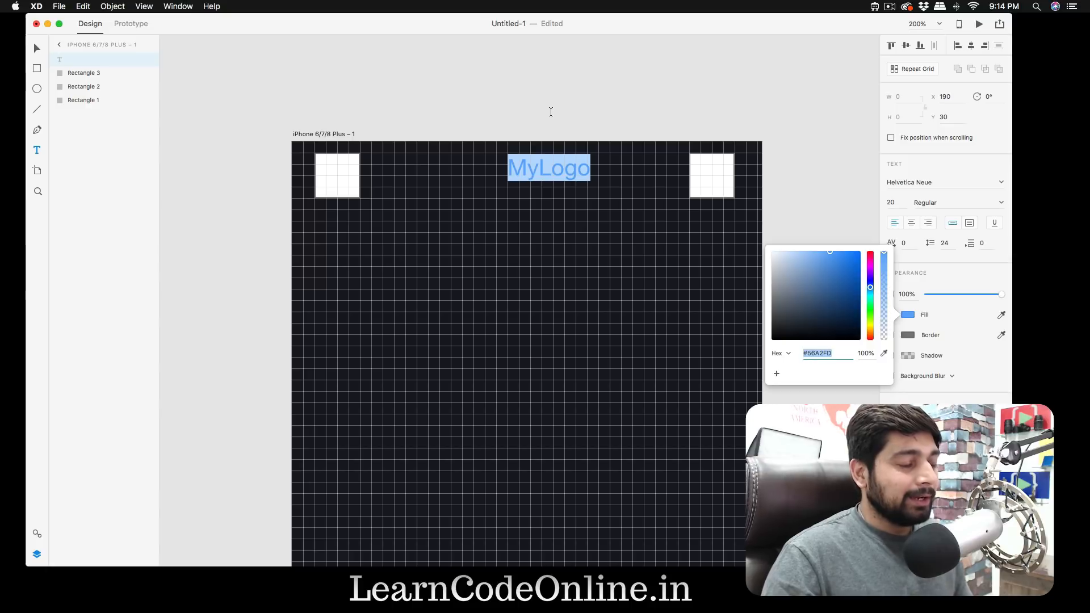
- Move the "MyLogo" text to X 170.5, Y 10, centred between the white squares, and set its font size to 30
key("Escape")
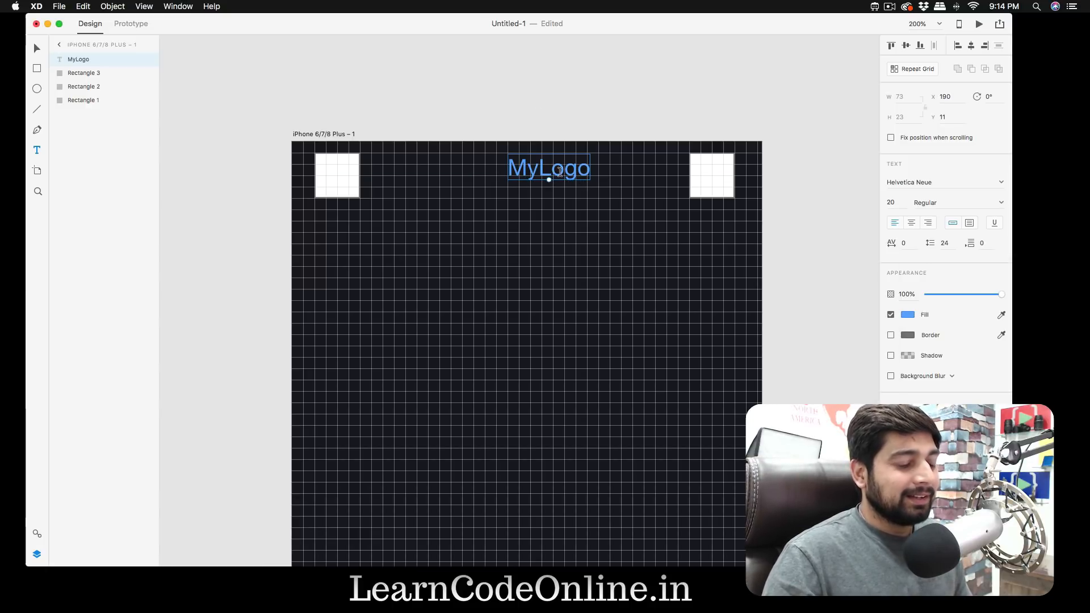
key("v")
left_click_drag(559, 171, 545, 174)
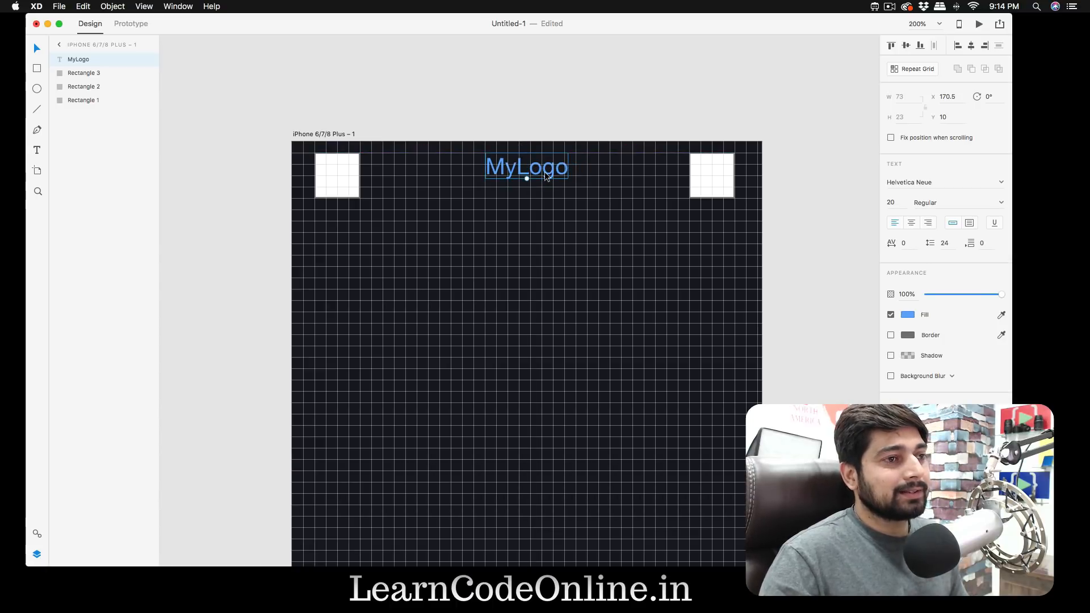
left_click(893, 201)
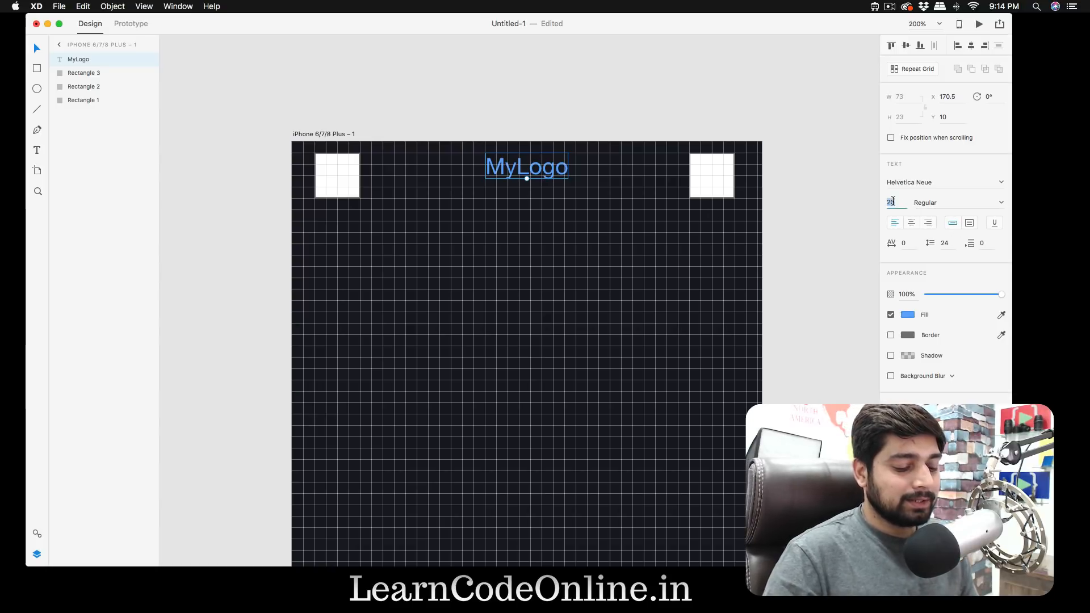
type("30")
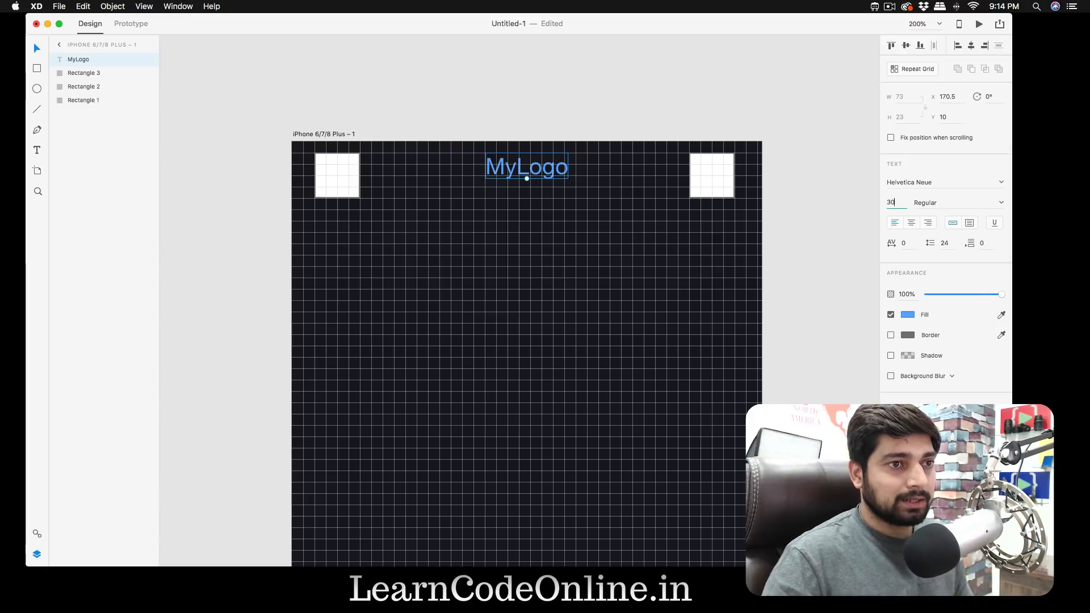
key("Return")
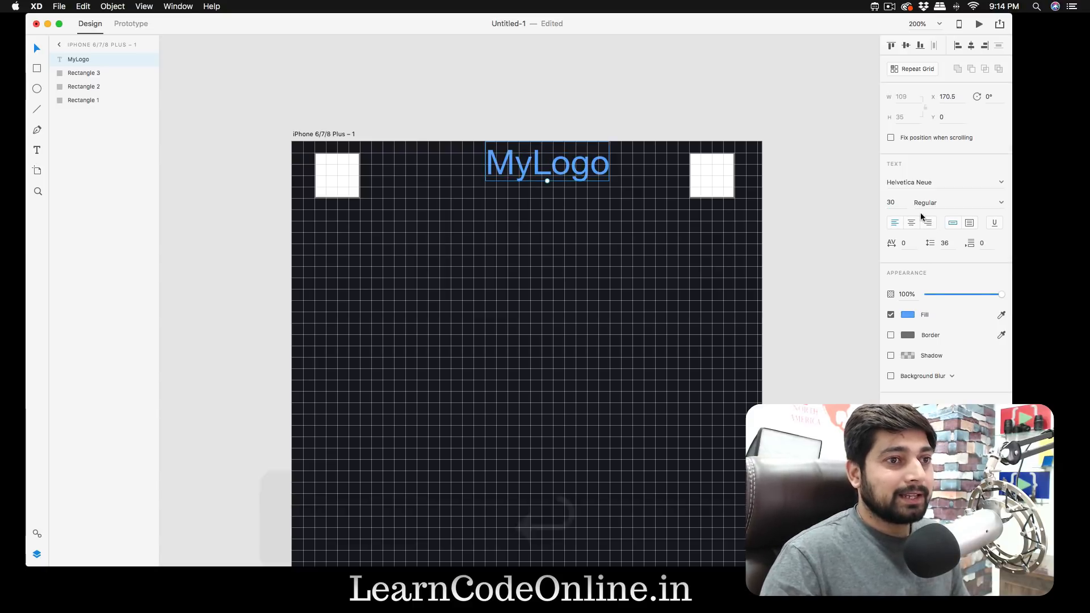
- Change the font of the "MyLogo" text to Avenir
left_click(956, 182)
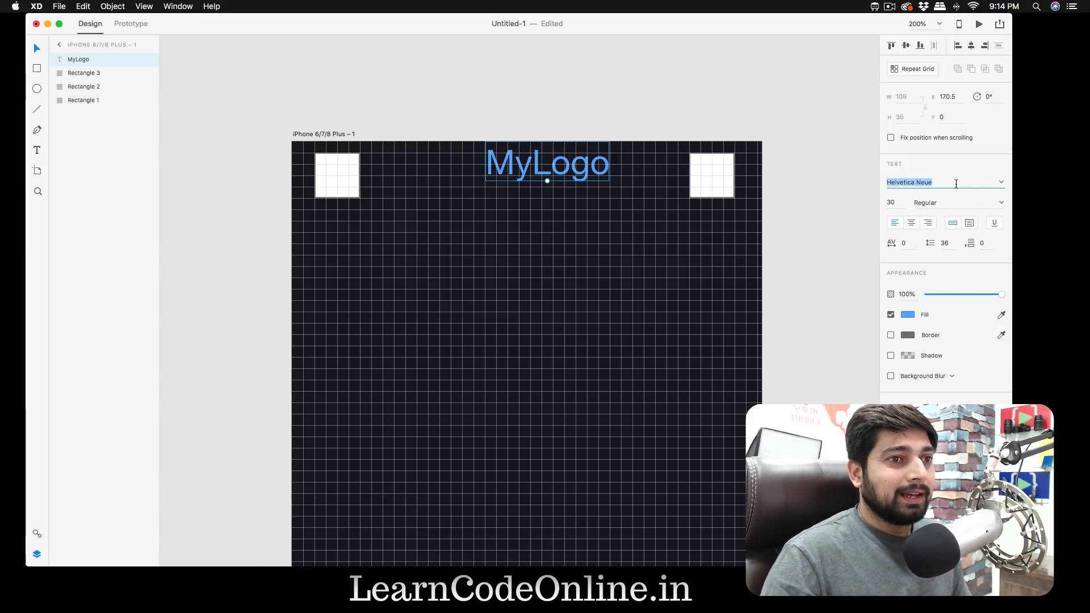
left_click(1002, 183)
scroll(950, 245, "down", 10)
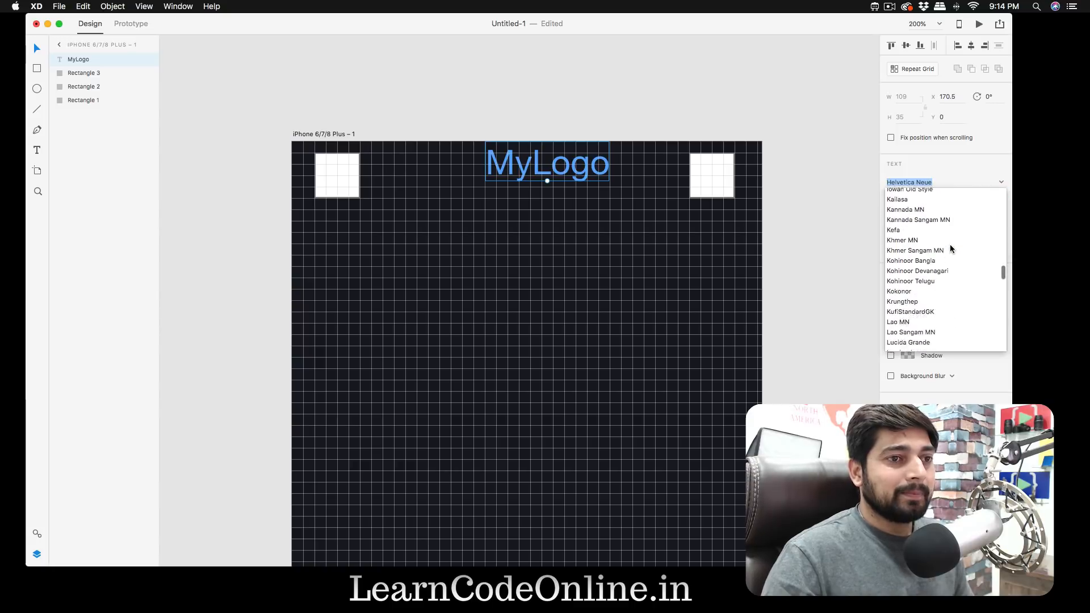
scroll(949, 246, "down", 4)
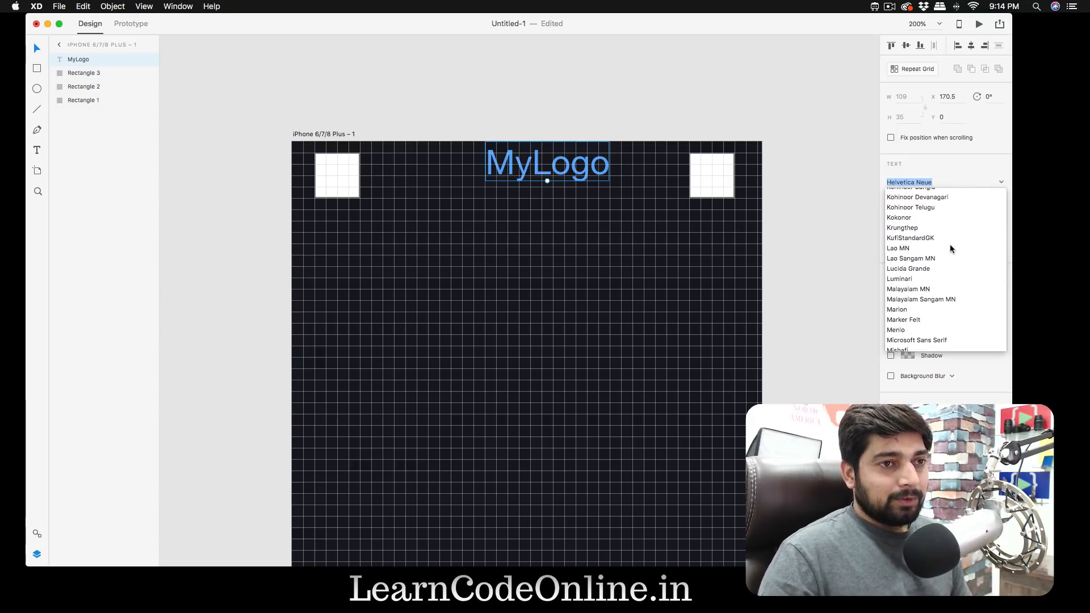
type("av")
key("Return")
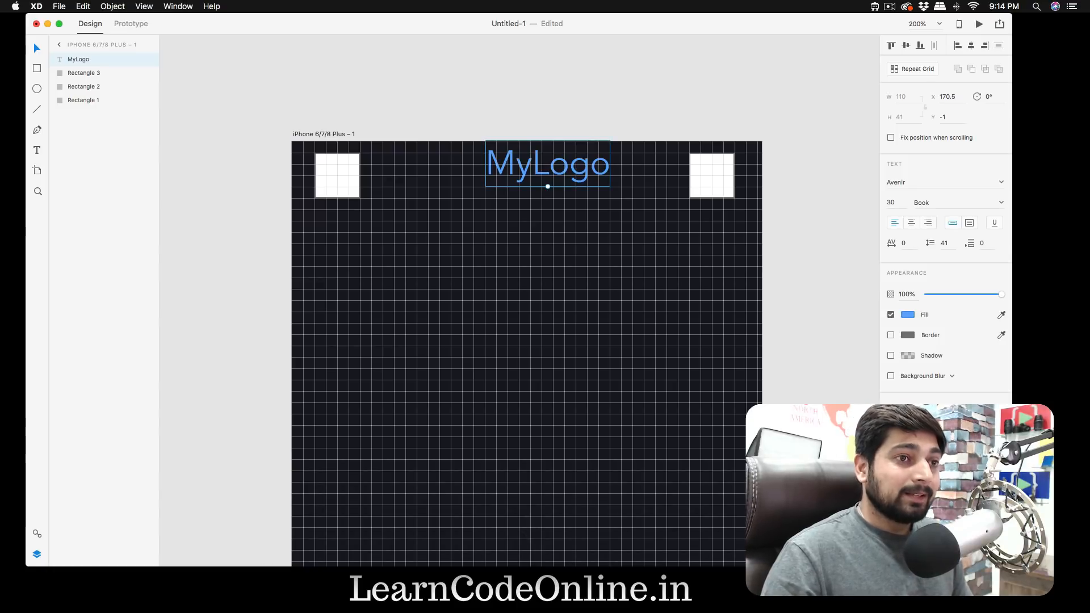
- Recentre the "MyLogo" text between the two white squares at X 152, Y 9
left_click(600, 119)
left_click_drag(570, 157, 552, 168)
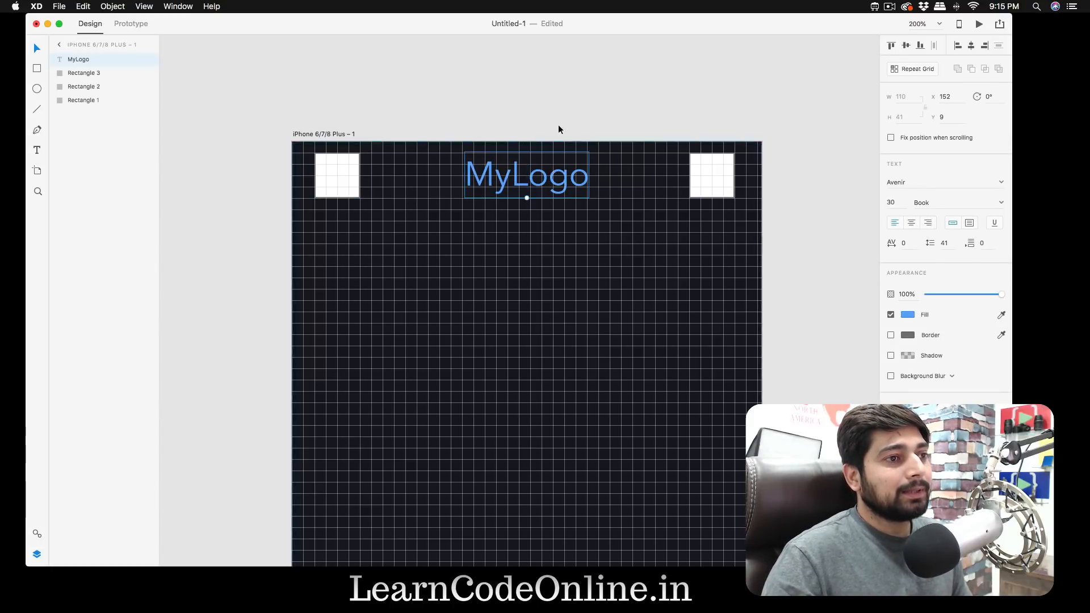
left_click(578, 92)
- Hide the artboard's square grid to preview the header without it, and show the grid again
left_click(335, 134)
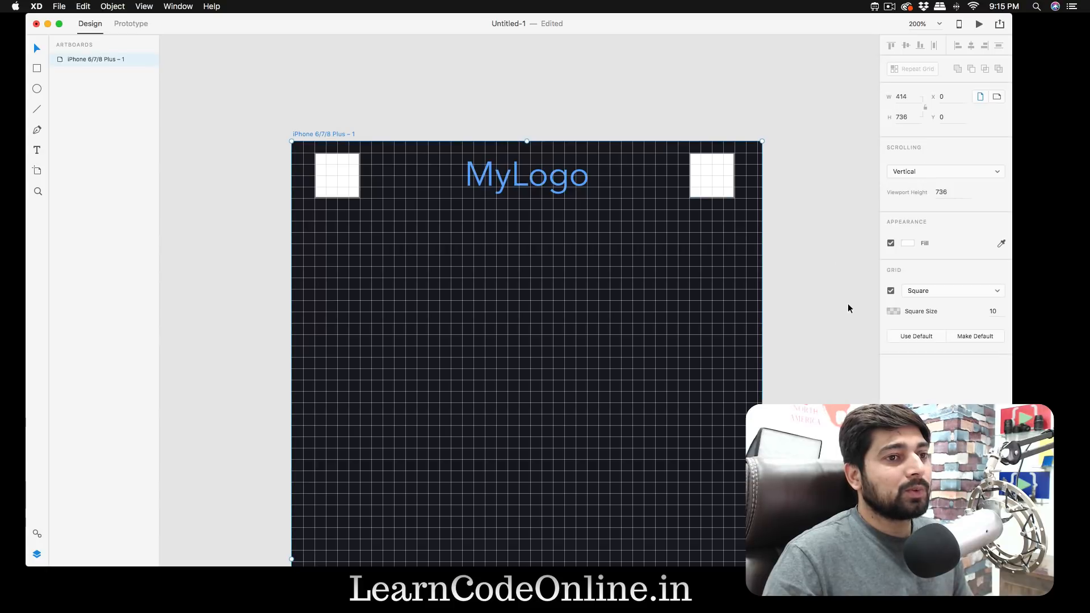
left_click(891, 291)
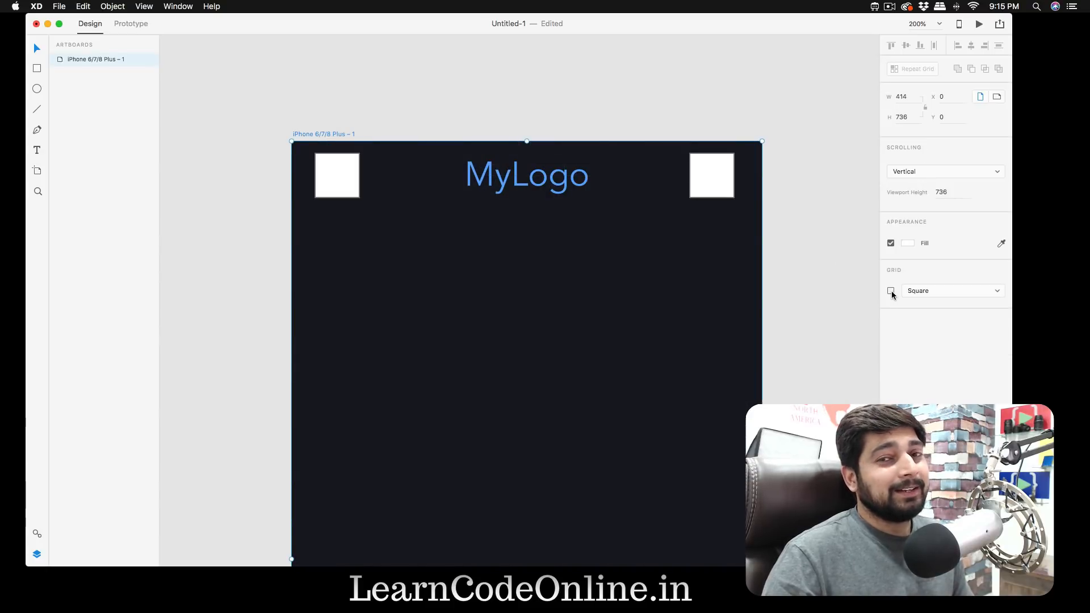
left_click(891, 291)
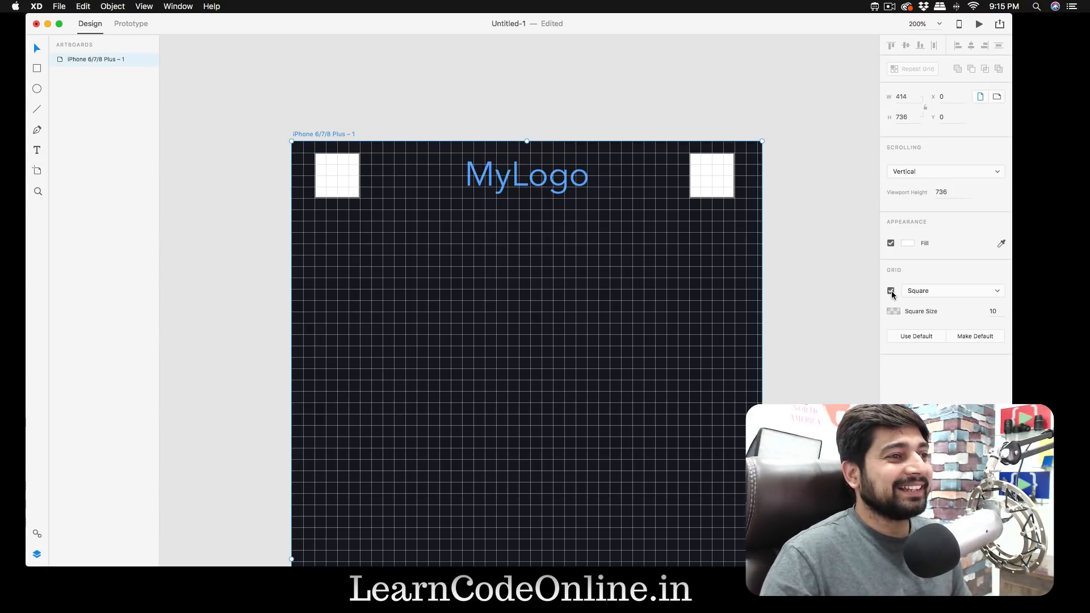
- Draw a horizontal line about 400 wide across the middle of the artboard, starting at X 10, Y 368
scroll(795, 250, "down", 5)
scroll(795, 253, "up", 2)
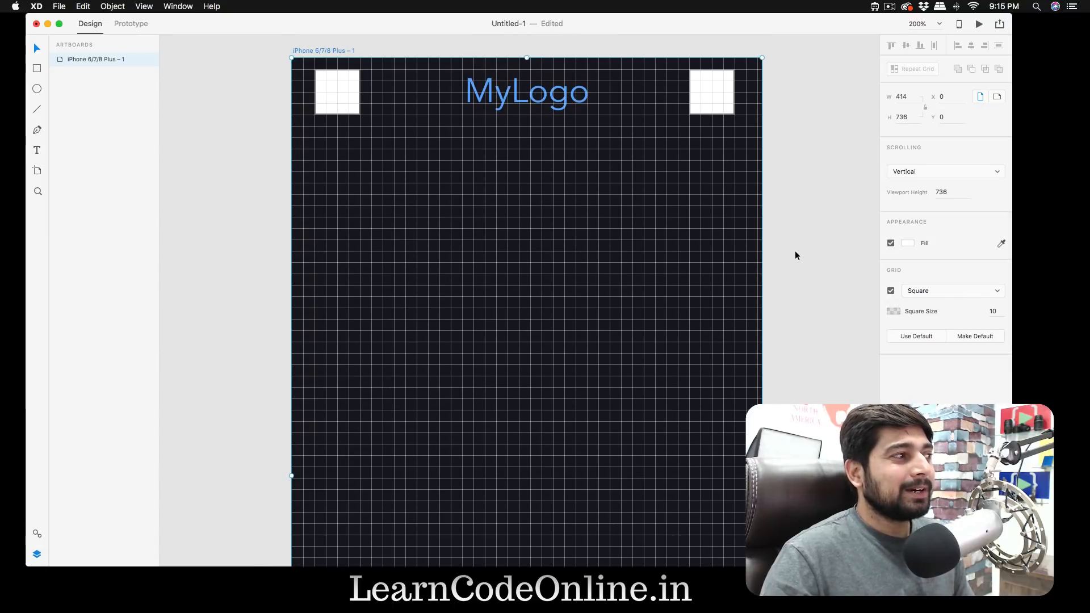
scroll(796, 253, "right", 4)
scroll(796, 253, "down", 2)
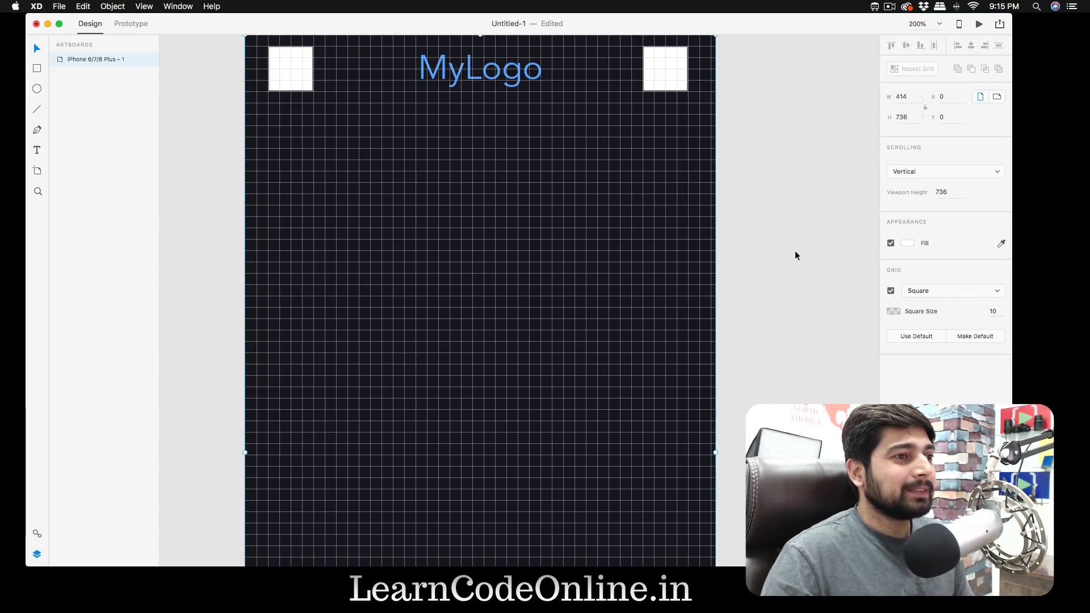
scroll(795, 252, "down", 1)
scroll(795, 252, "left", 1)
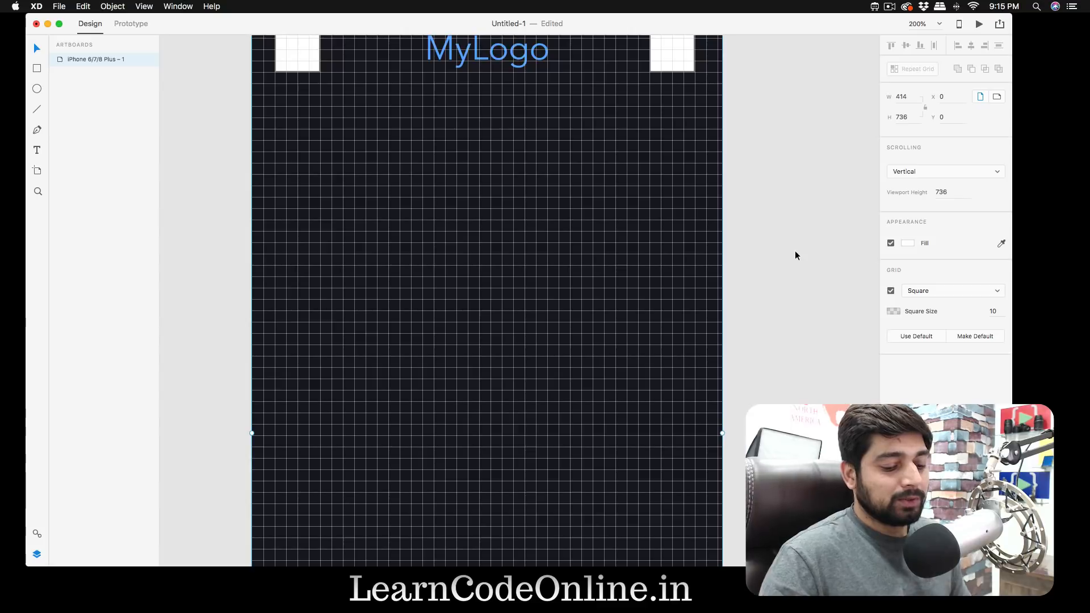
key("super+minus")
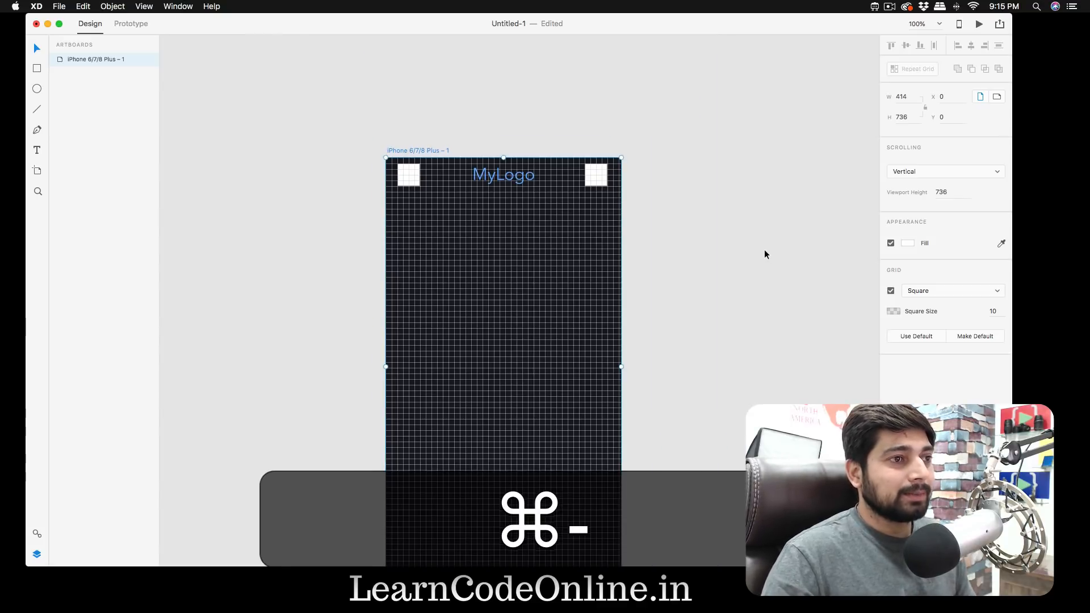
scroll(765, 250, "down", 2)
scroll(764, 250, "right", 1)
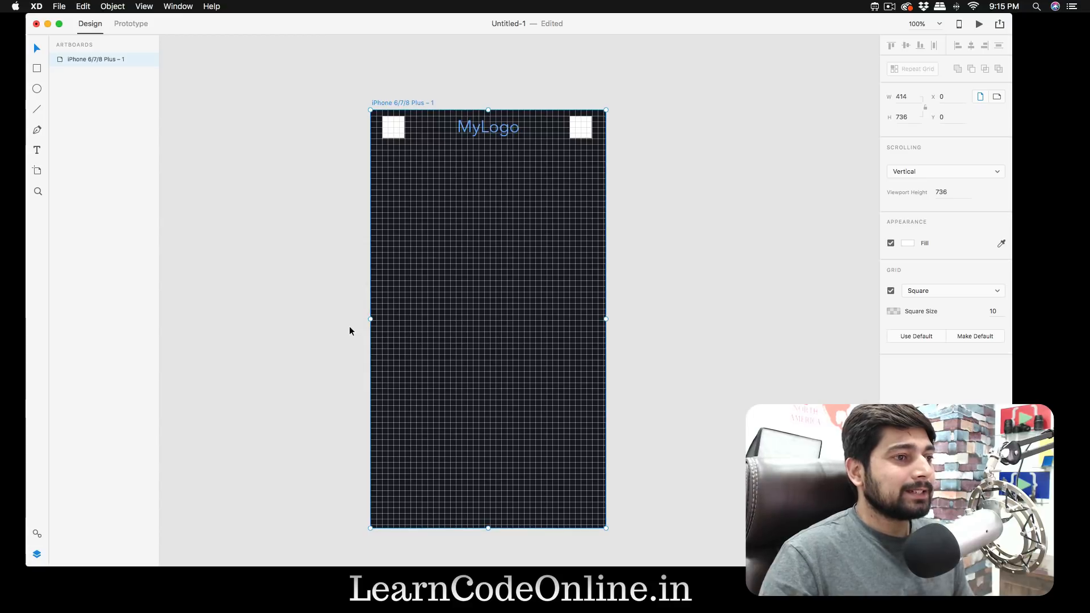
key("l")
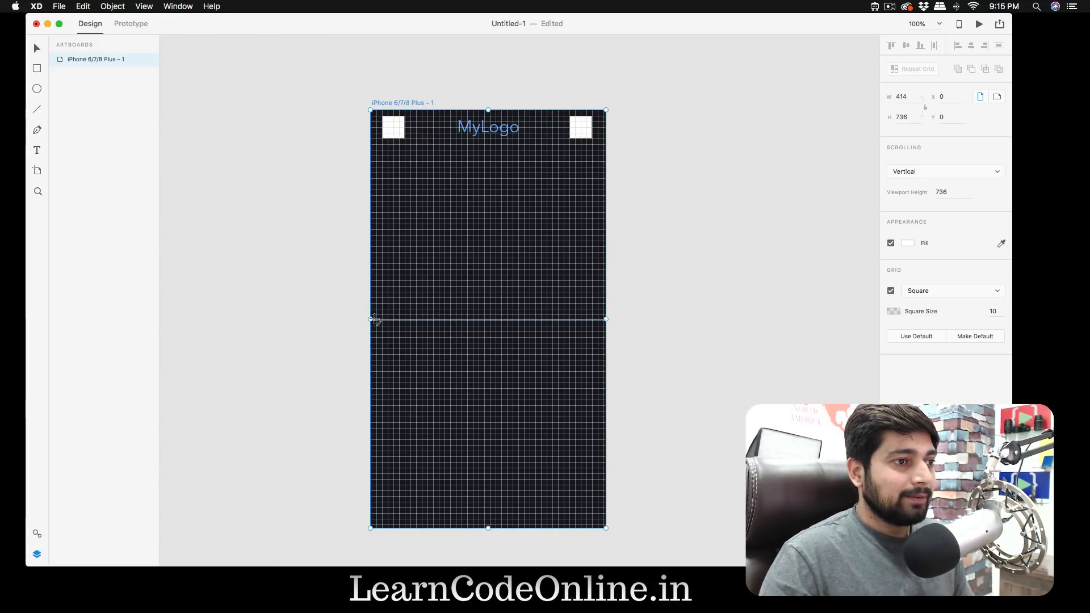
left_click_drag(375, 319, 603, 319)
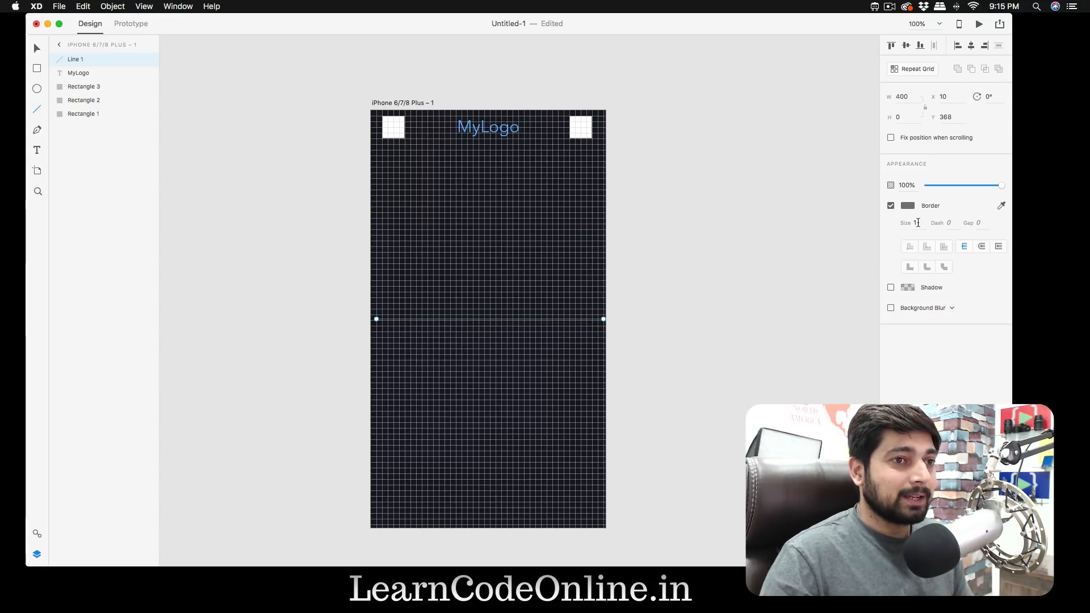
- Set the horizontal line's border size to 6 and its colour to white #FFFFFF
type("6")
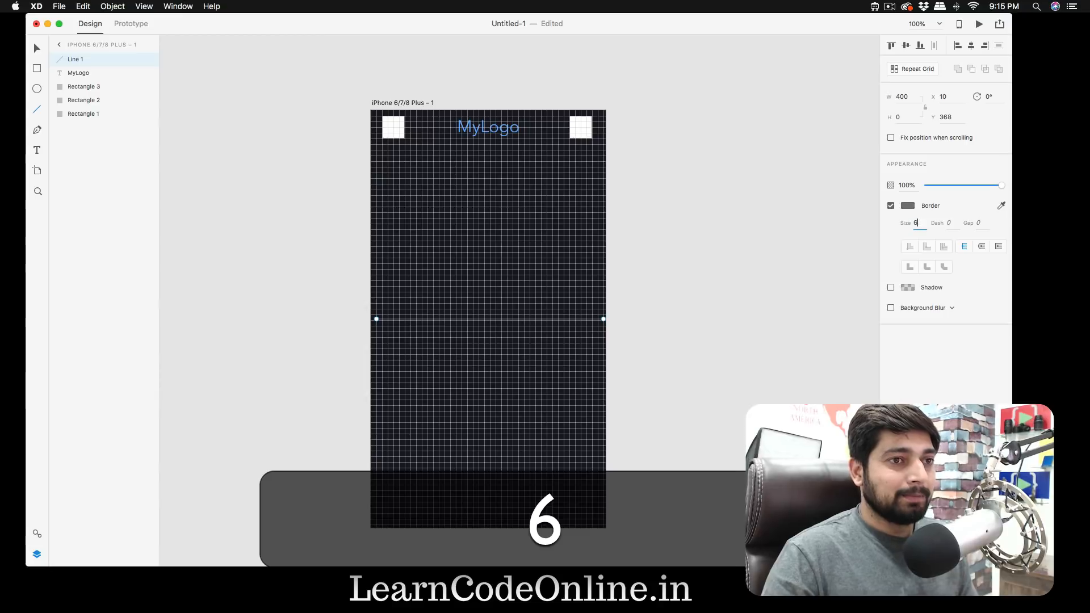
left_click(909, 207)
left_click_drag(775, 160, 766, 139)
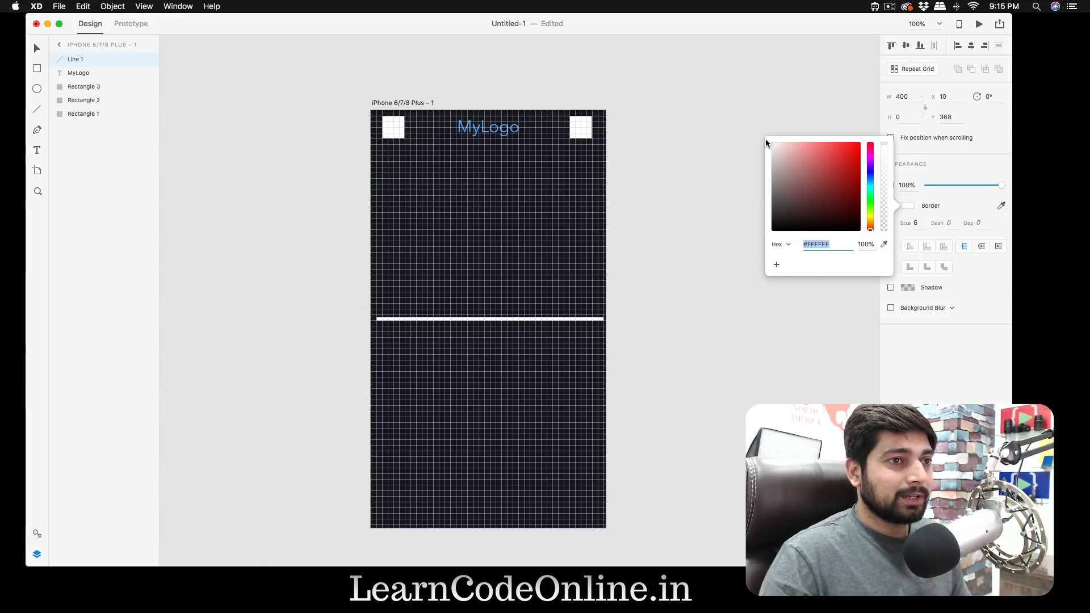
left_click(677, 183)
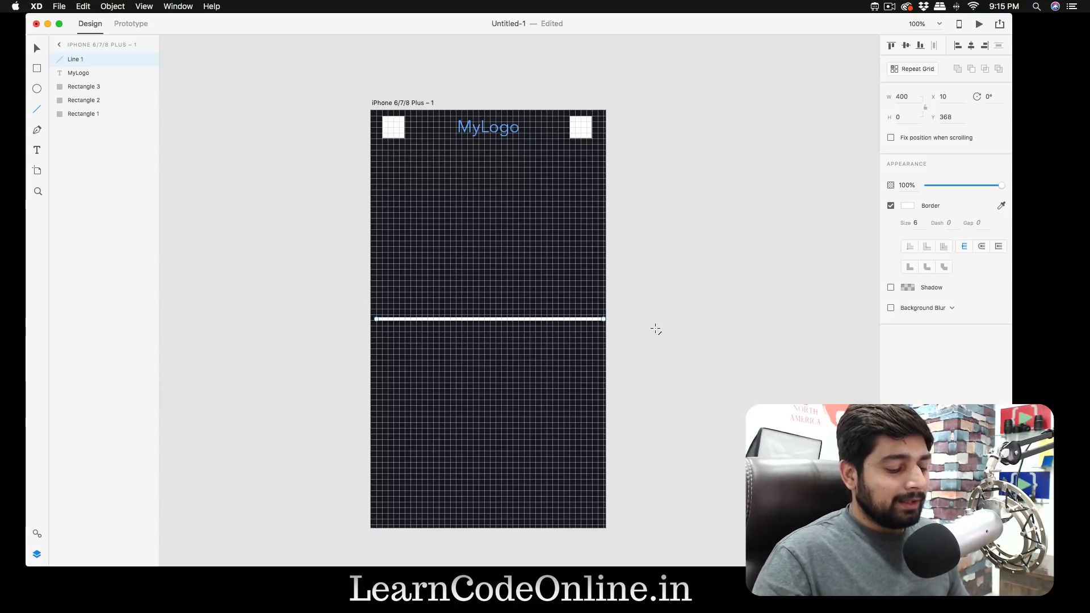
key("super+z")
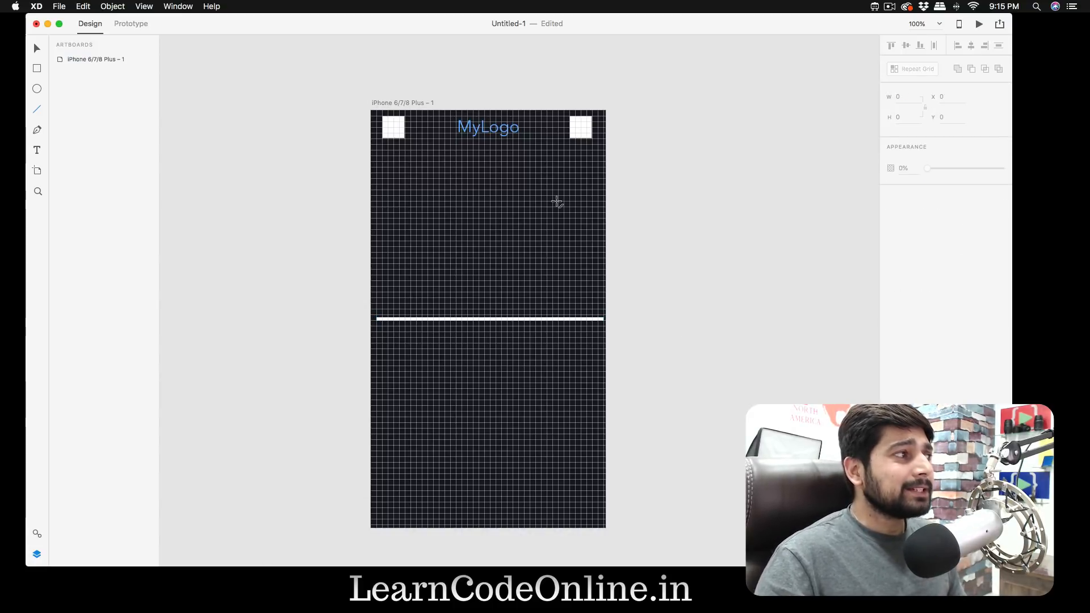
key("o")
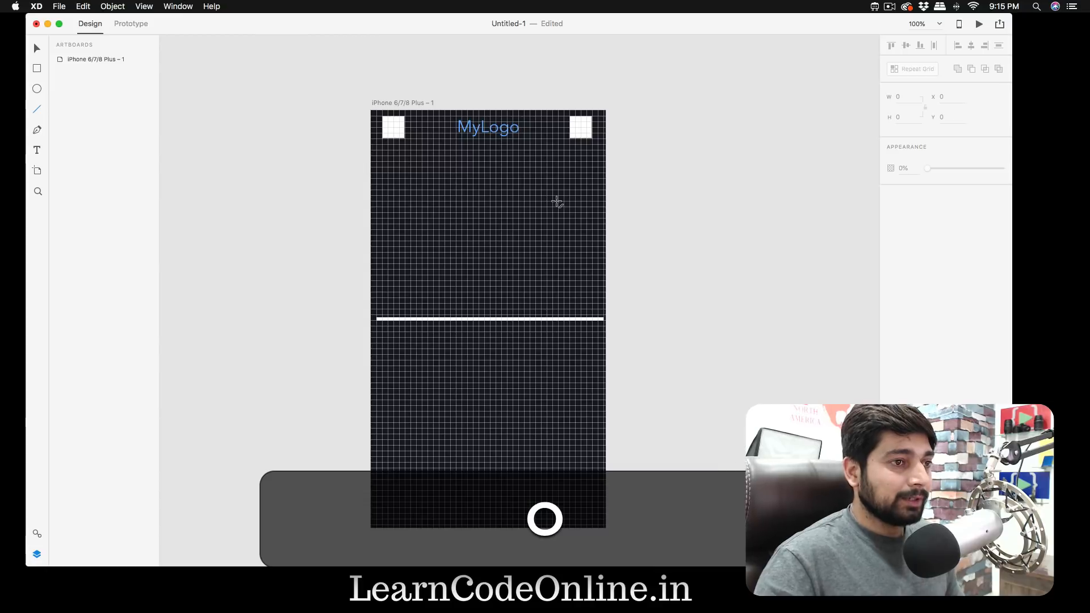
key("shift")
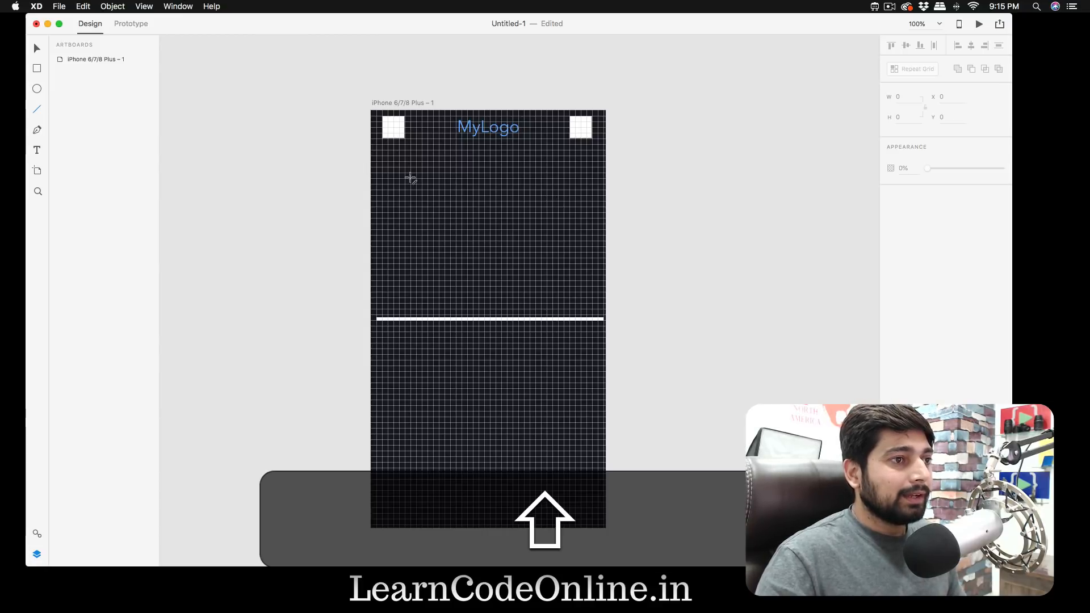
left_click_drag(411, 180, 443, 205)
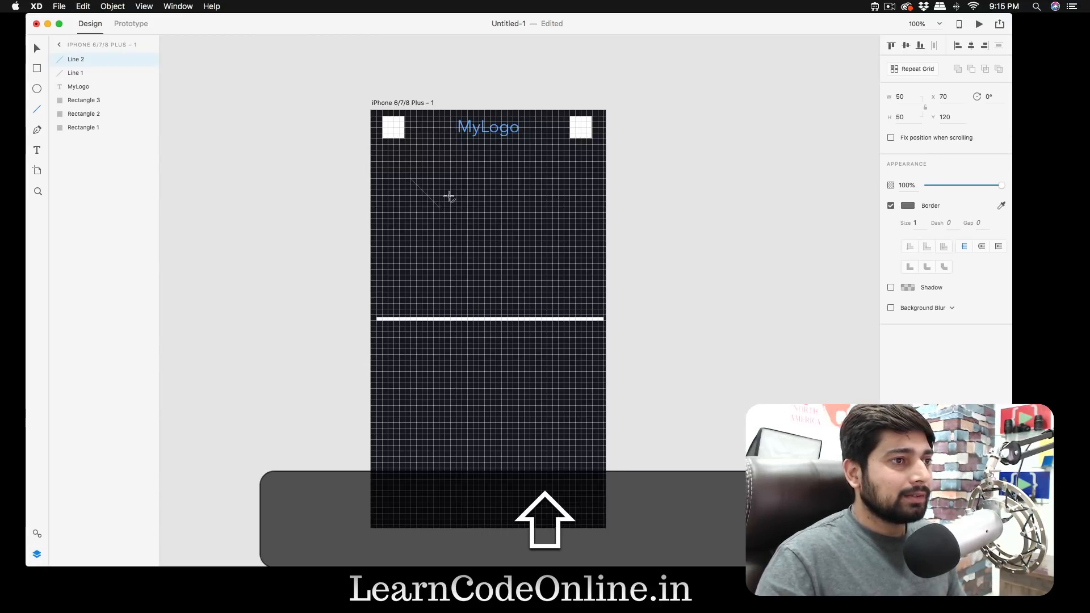
key("super+z")
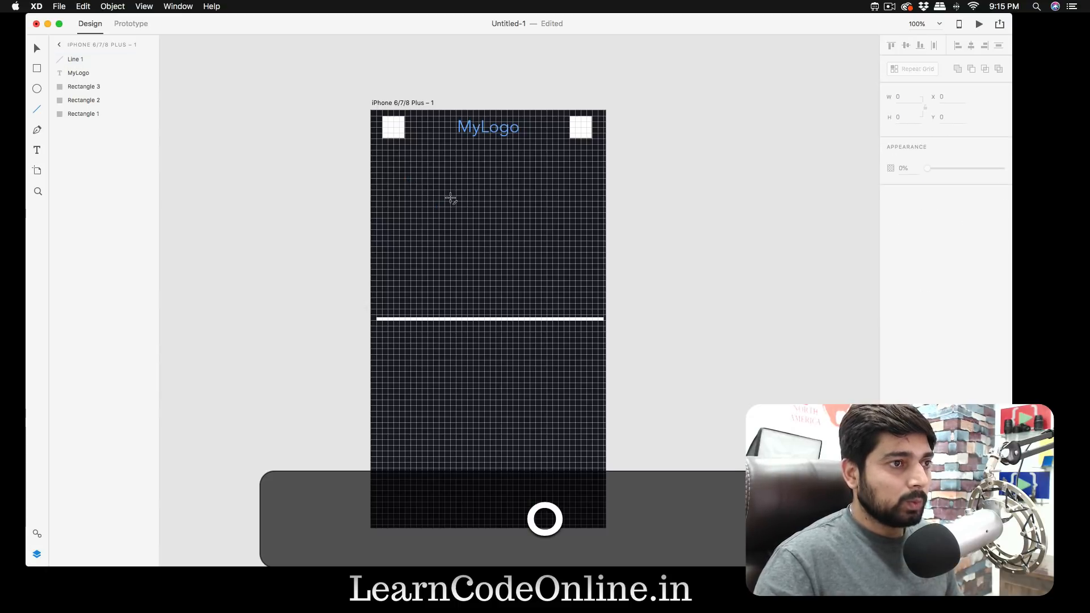
- Draw an 80 by 80 circle below the header's left square, and reduce it to 70 by 70 at X 70, Y 80
key("e")
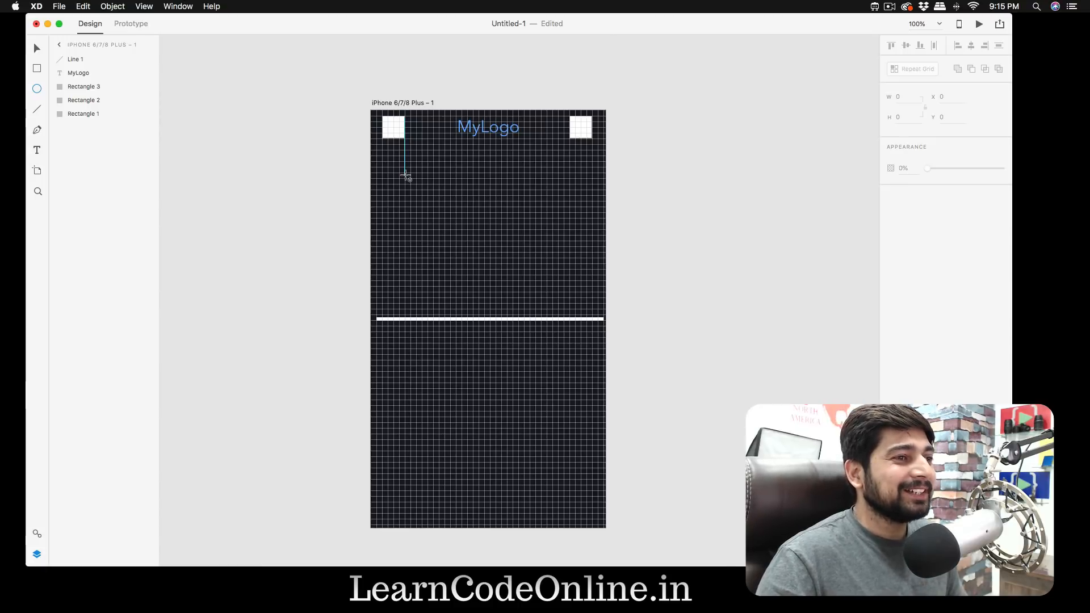
left_click_drag(405, 173, 449, 219)
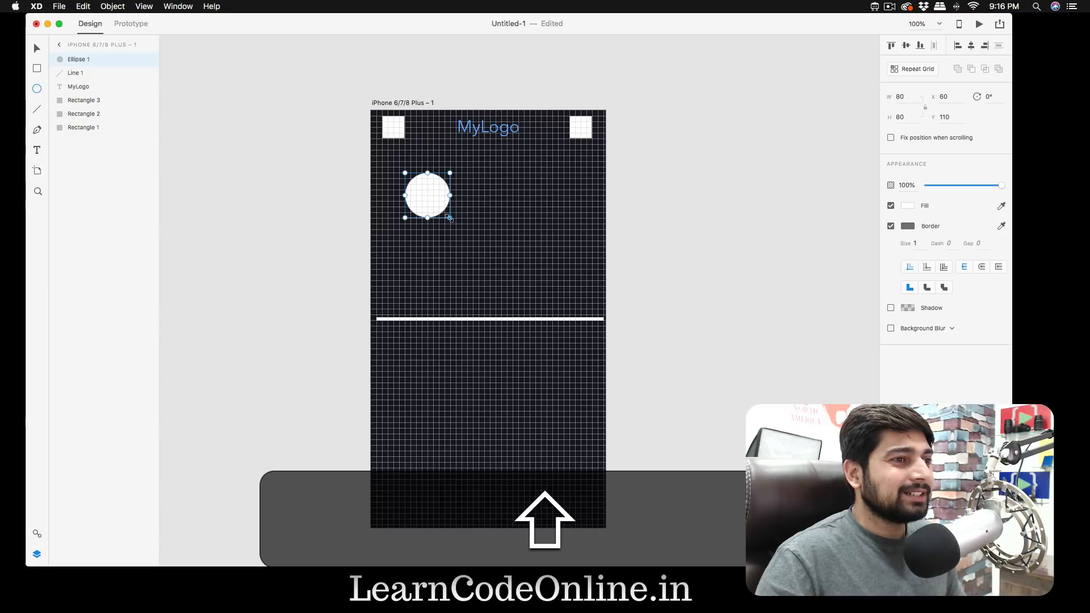
key("v")
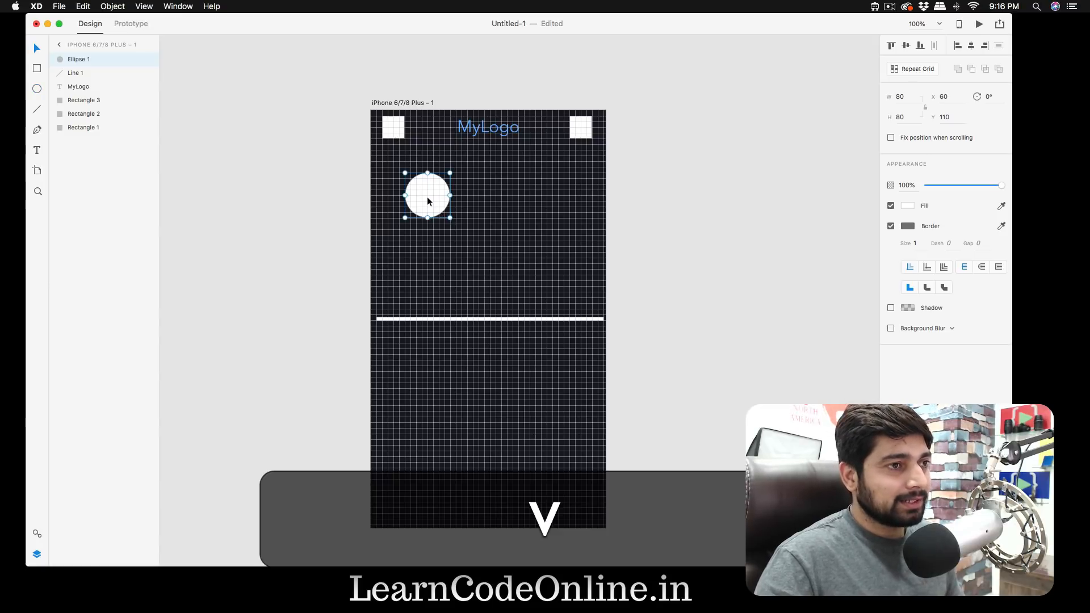
key("shift")
left_click_drag(449, 216, 437, 186)
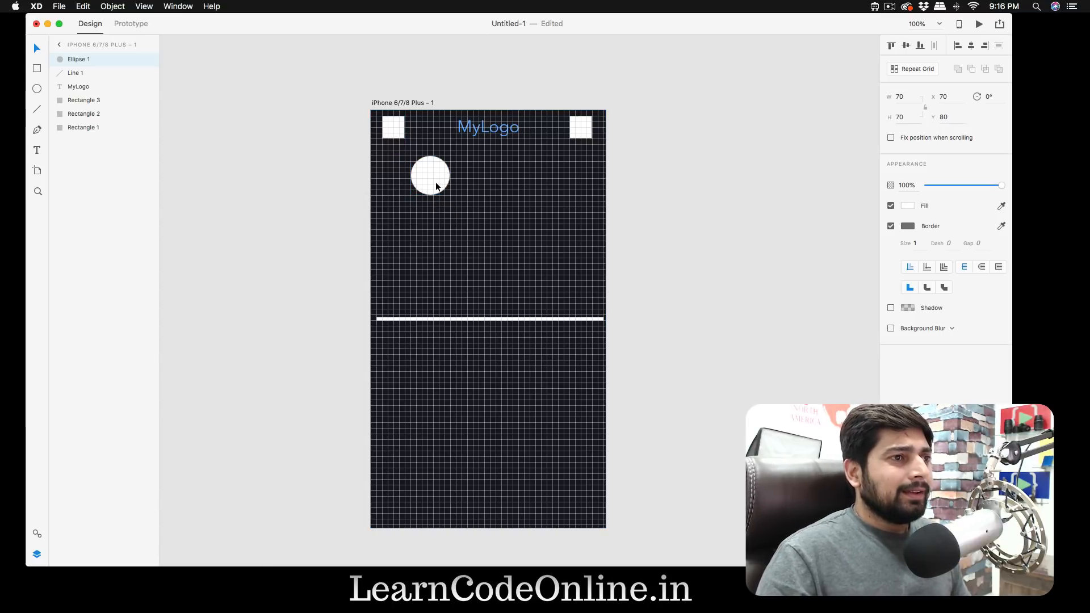
left_click(436, 187)
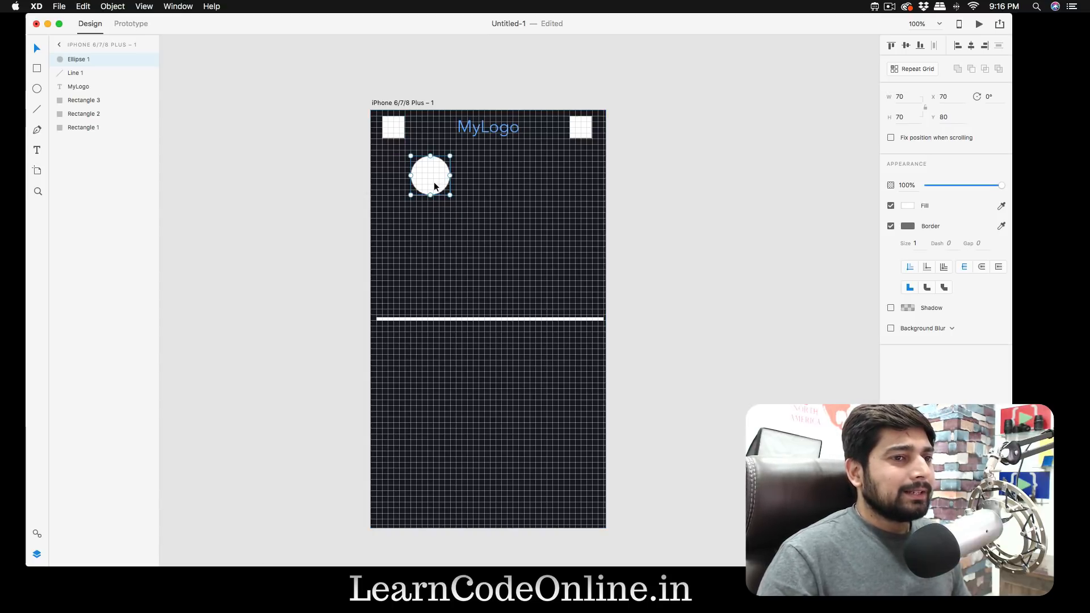
left_click(913, 227)
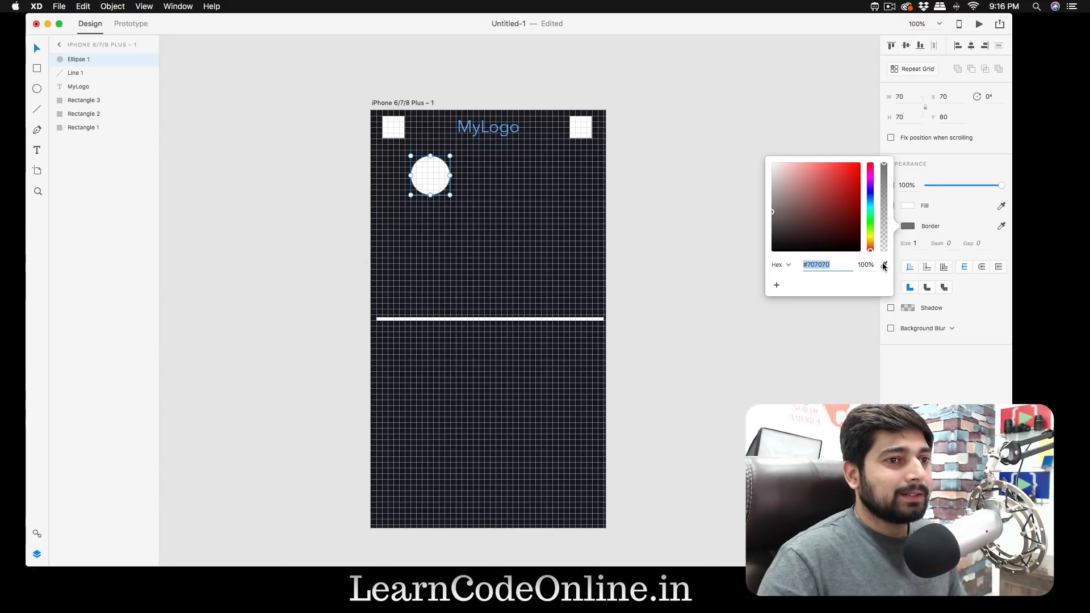
left_click(638, 209)
- Save the MyLogo text's blue fill #56A2FD as a colour asset
left_click(497, 134)
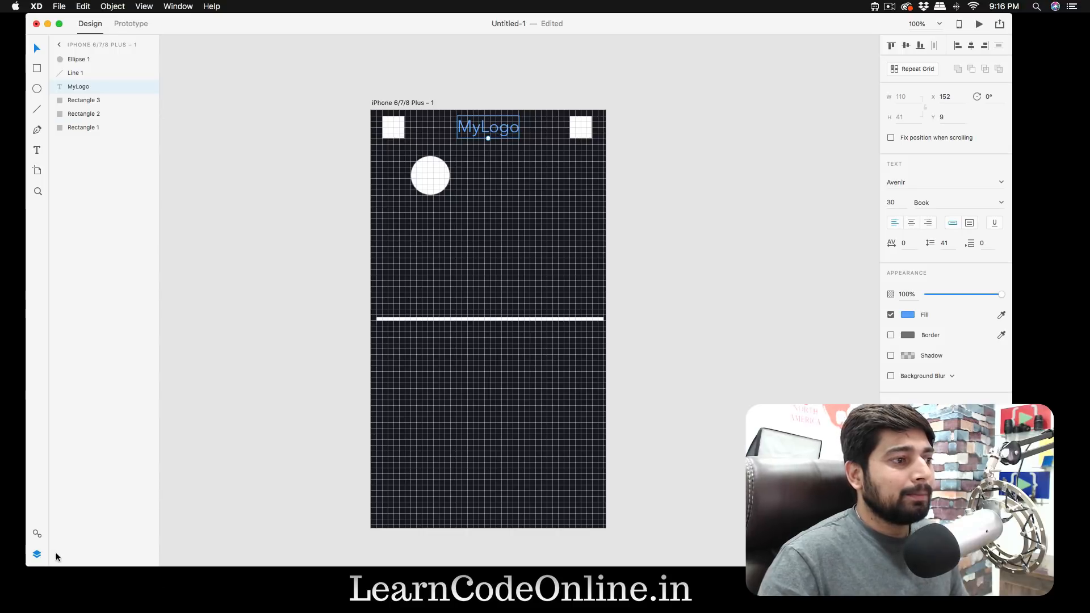
left_click(36, 534)
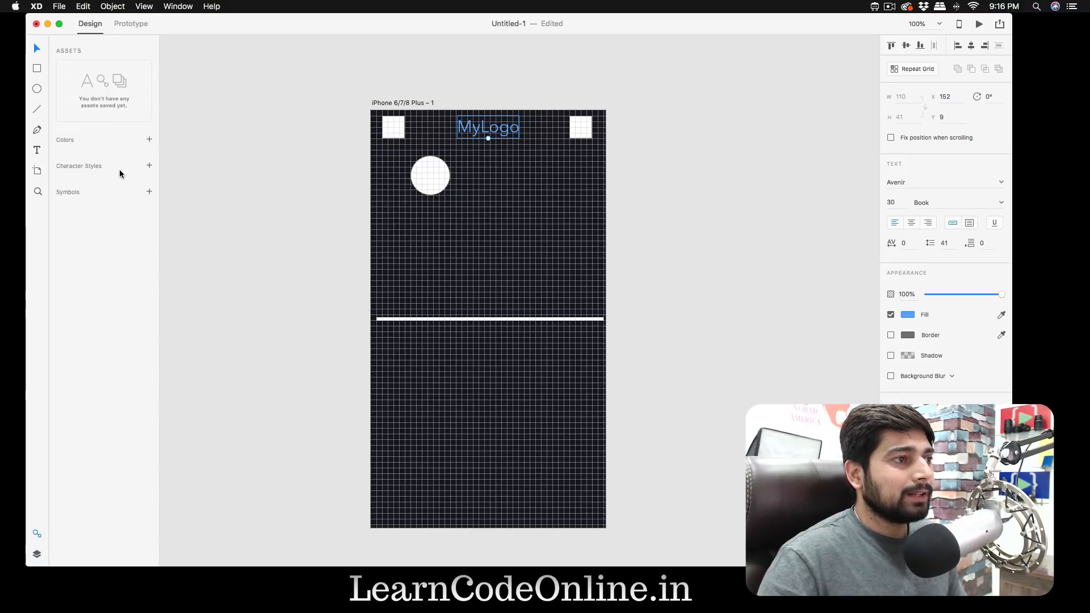
left_click(149, 139)
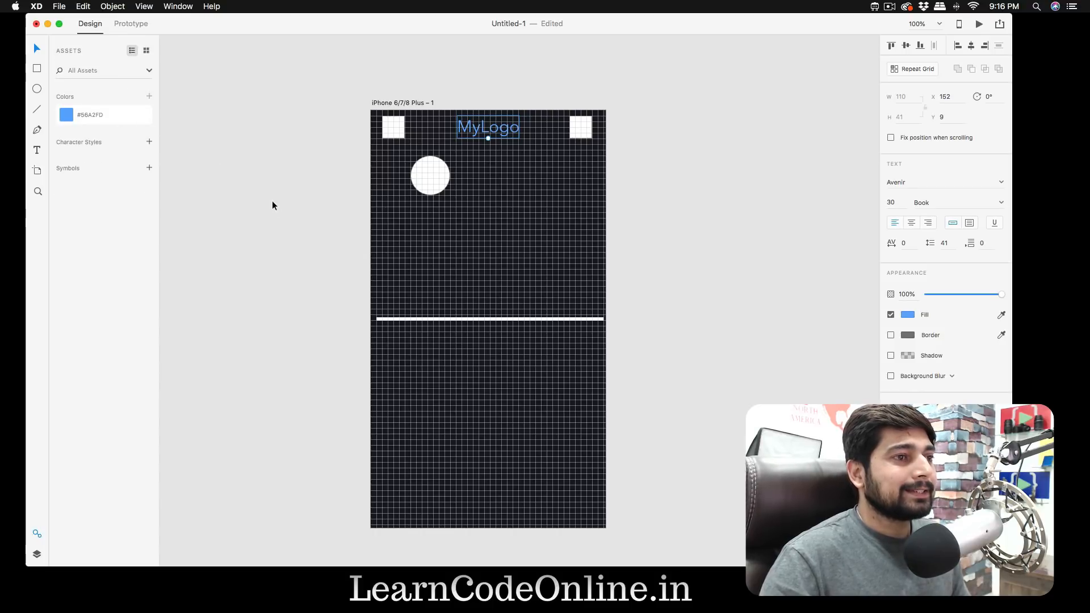
left_click(274, 158)
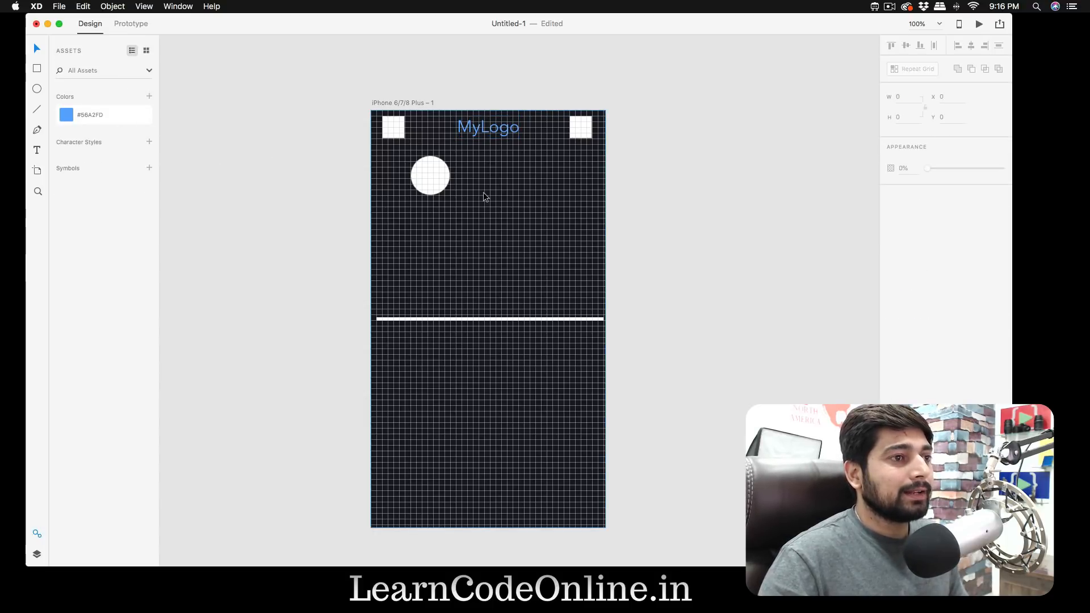
- Set the circle's border colour to the saved blue #56A2FD and its border size to 4
left_click(432, 176)
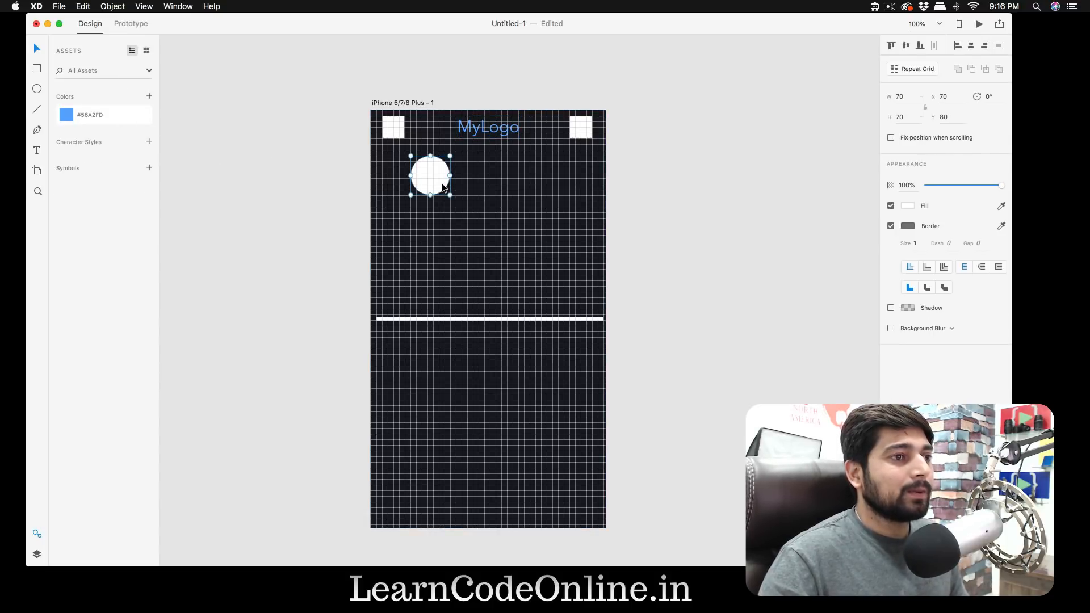
left_click(909, 226)
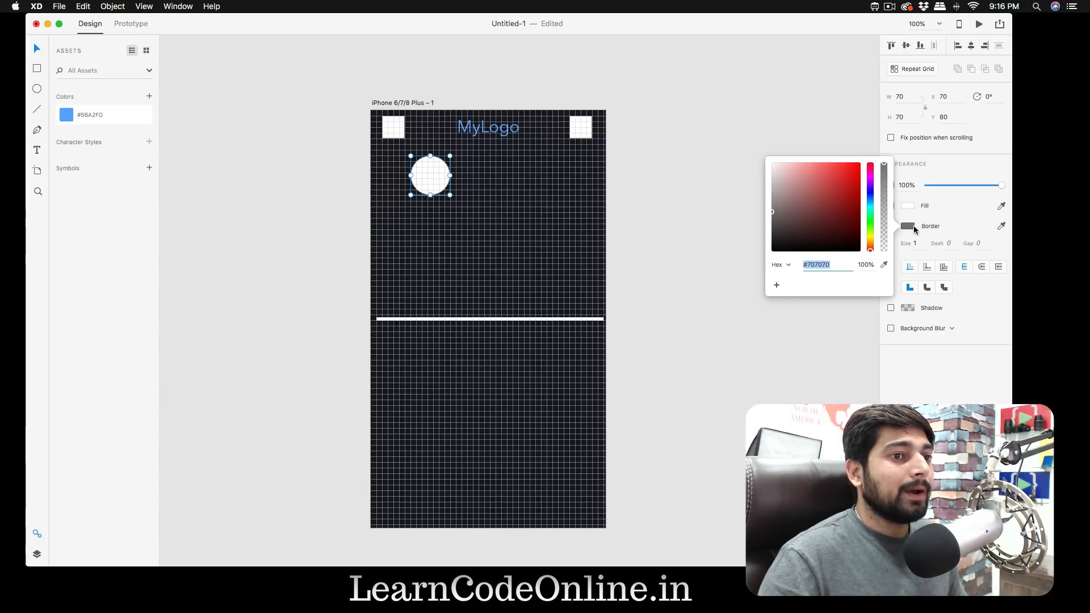
left_click(884, 264)
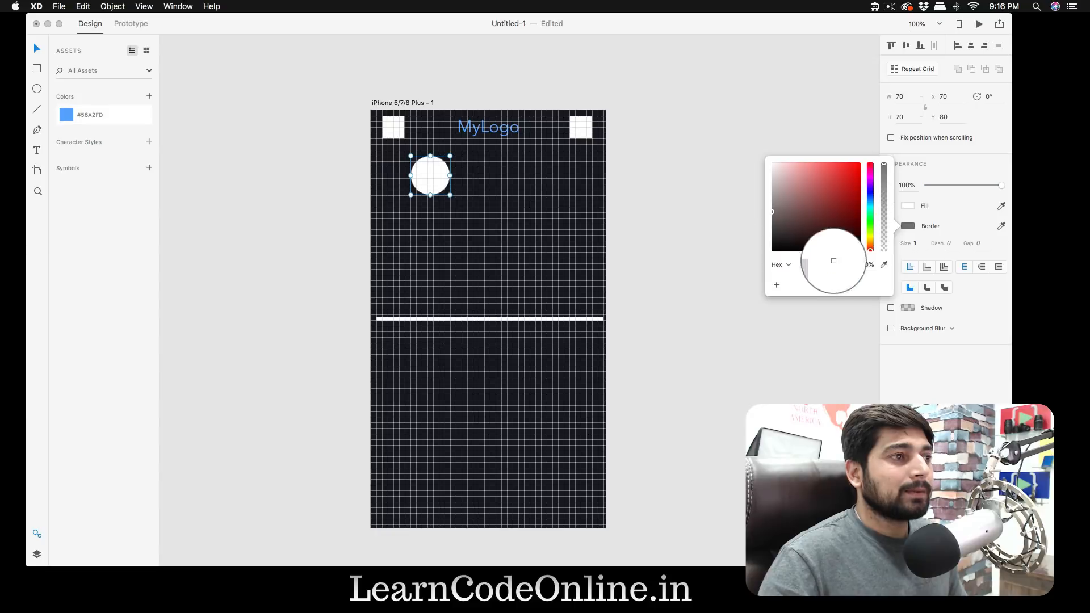
left_click(67, 115)
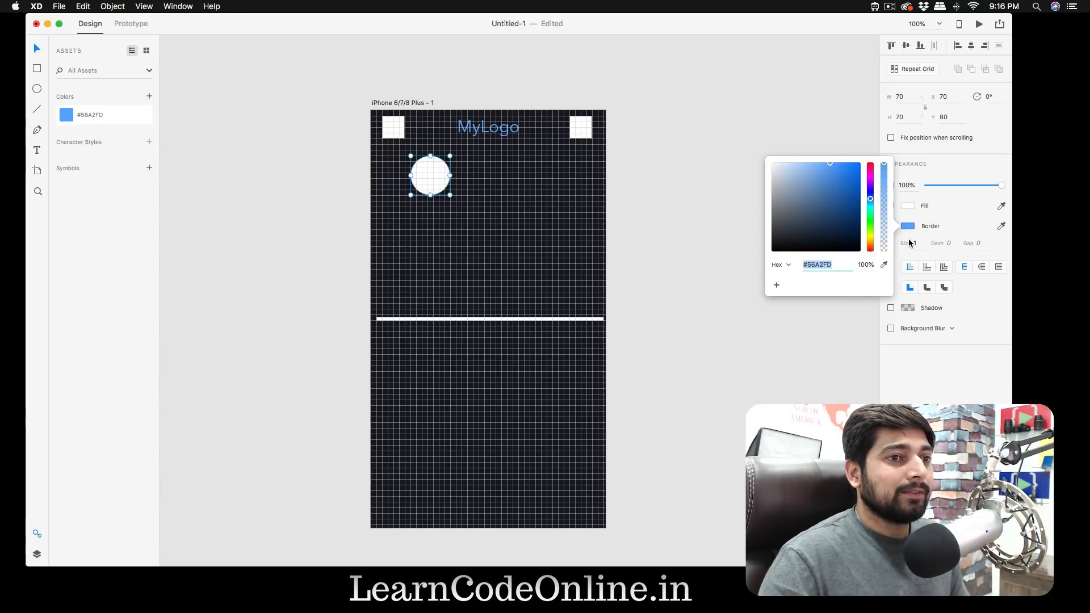
left_click(917, 243)
type("4")
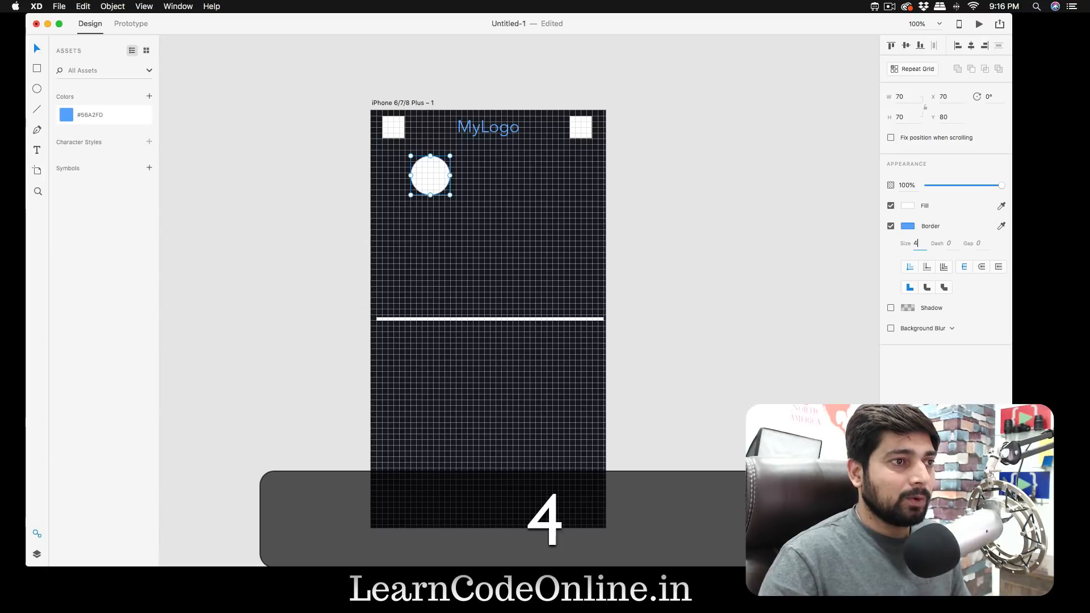
left_click(537, 96)
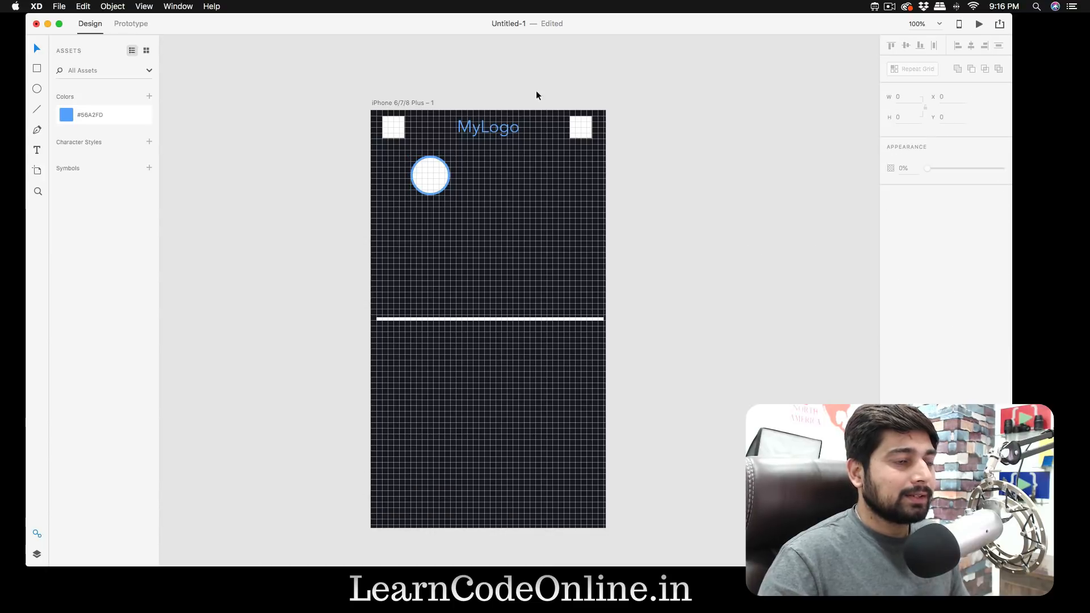
- Hide the artboard's square grid to preview the blue-bordered circle, and show the grid again
left_click(390, 102)
left_click(891, 244)
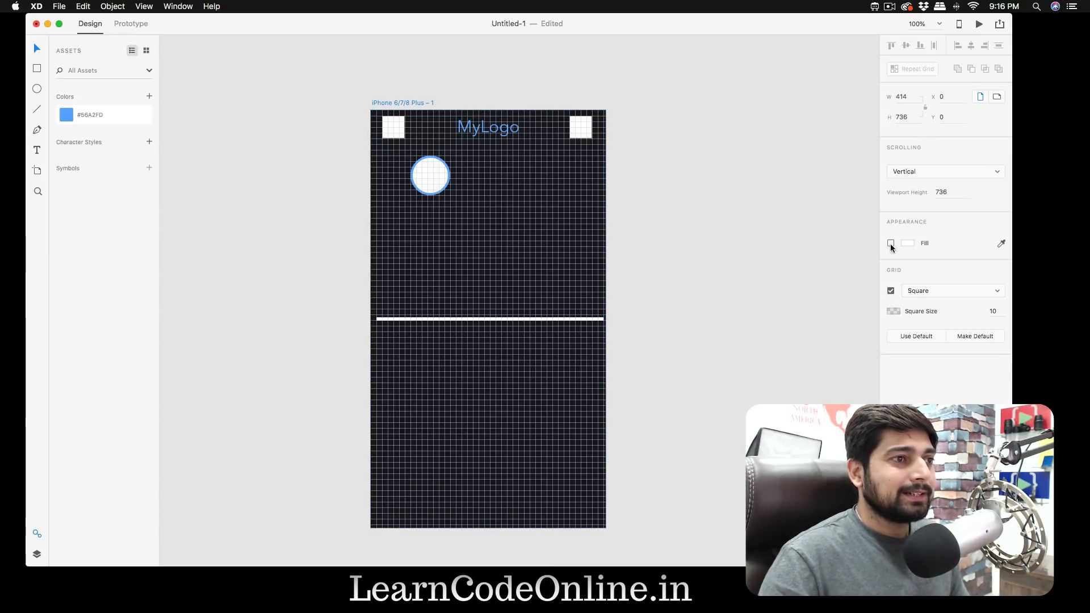
left_click(891, 245)
left_click(891, 292)
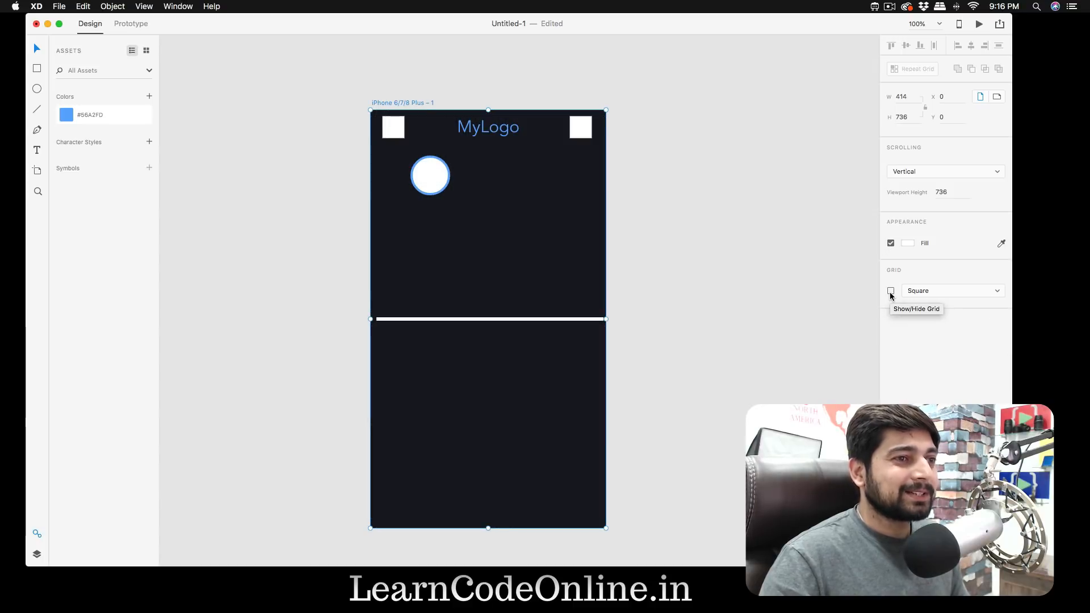
left_click(890, 292)
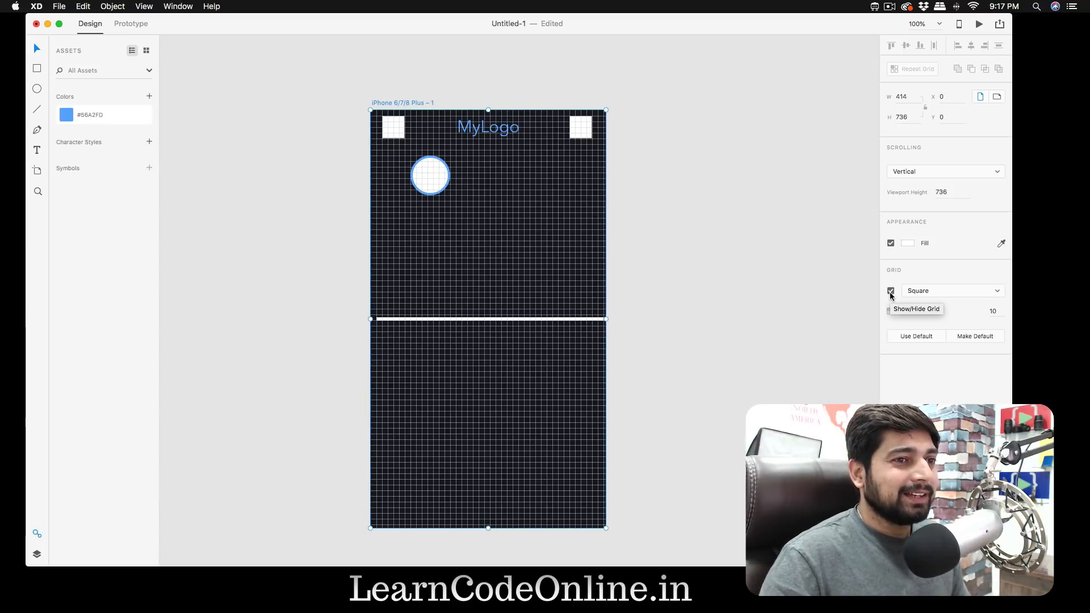
left_click(443, 189)
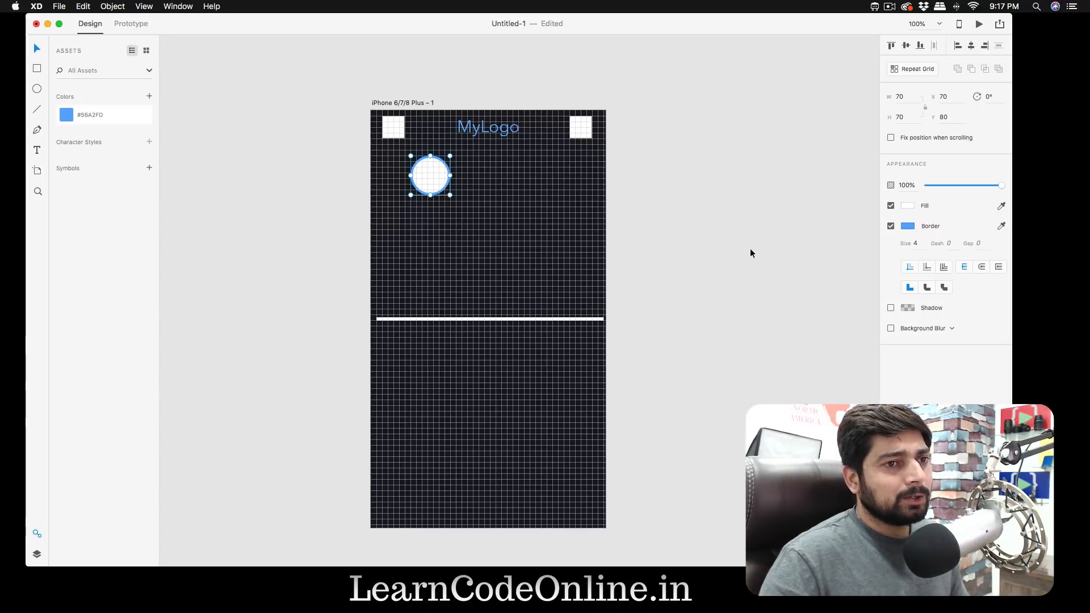
left_click(698, 224)
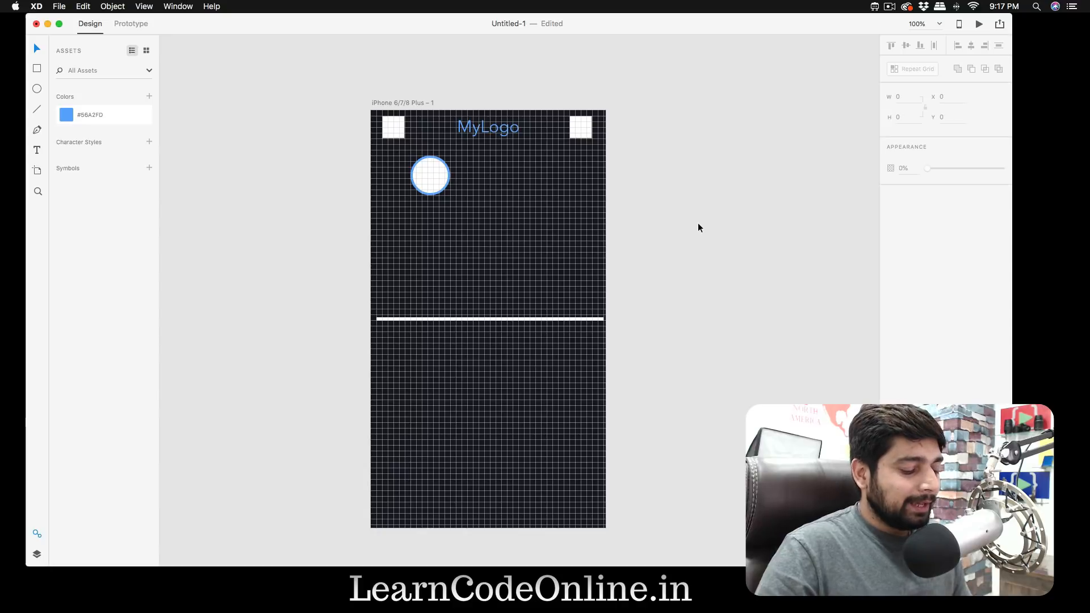
- Add a text object with the person's full name beside the circle, at X 180, Y 70
key("t")
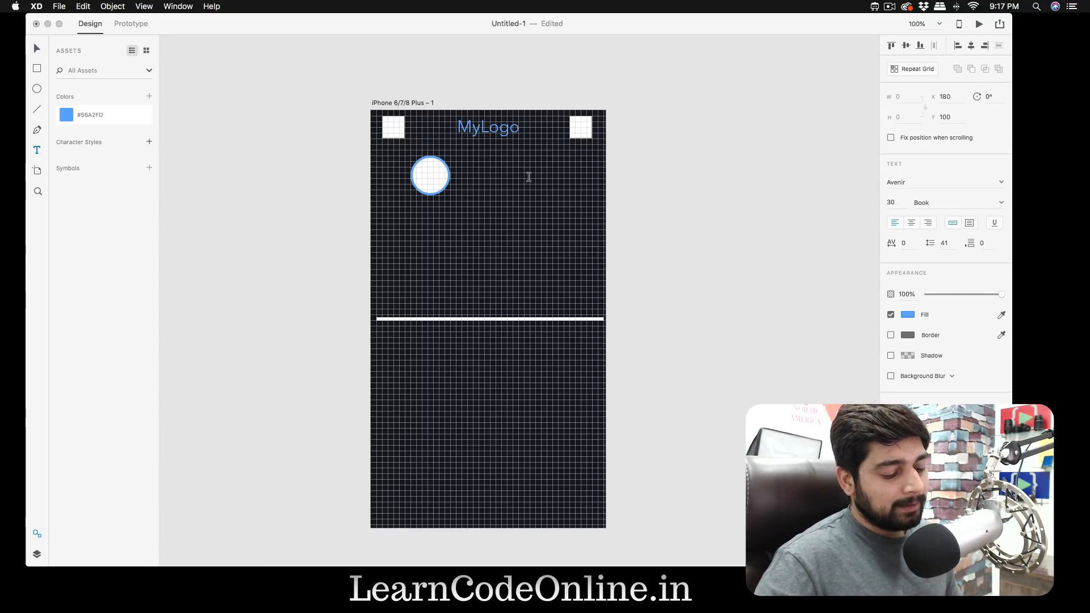
left_click(475, 162)
type("Hite")
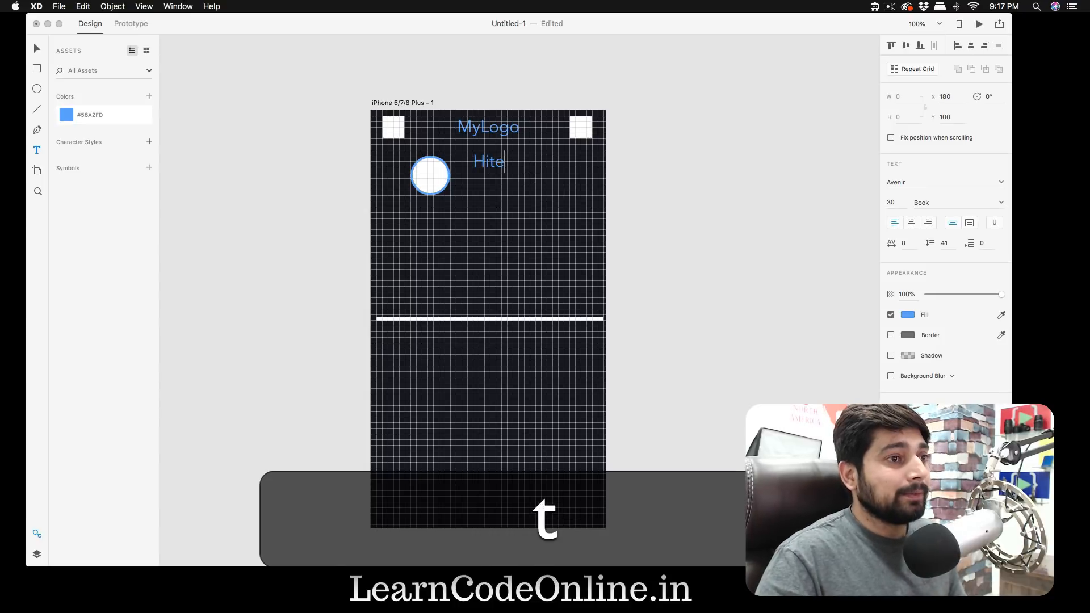
type("sh Choudahry")
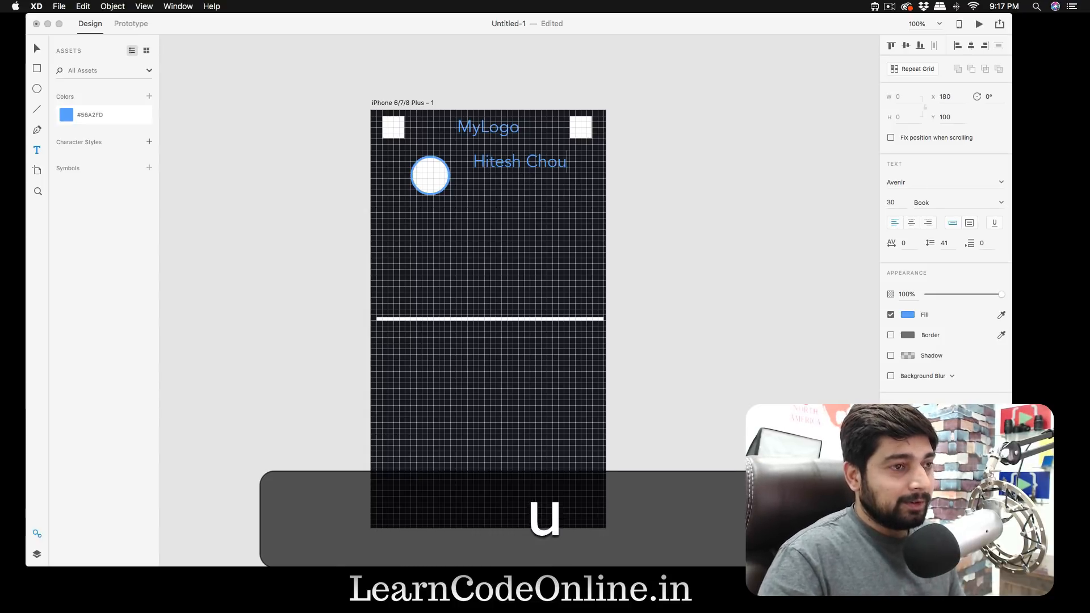
key("BackSpace")
key("BackSpace")
key("BackSpace")
key("BackSpace")
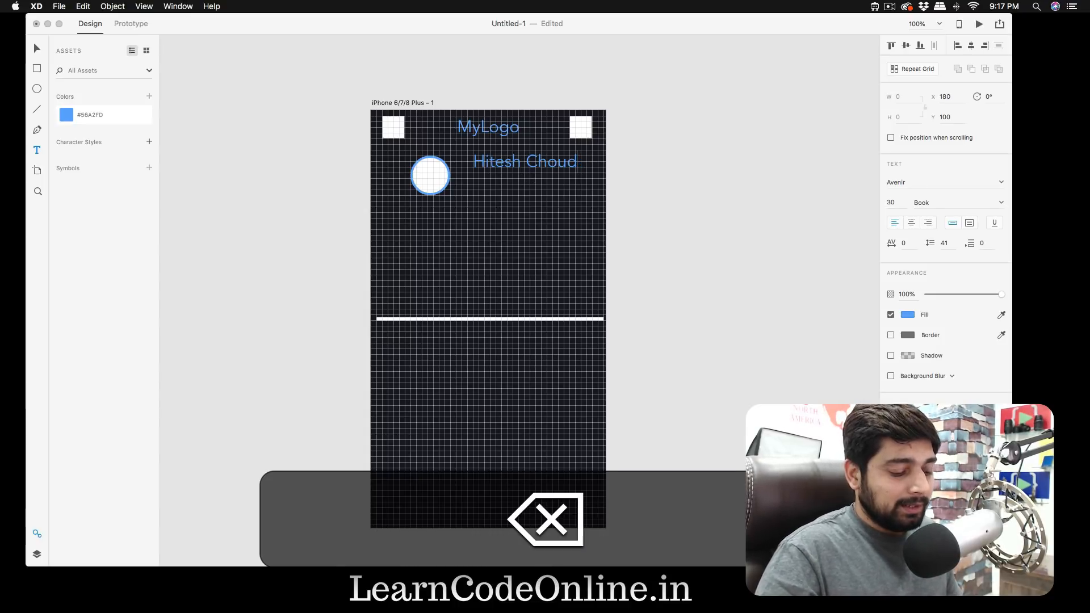
type("hary")
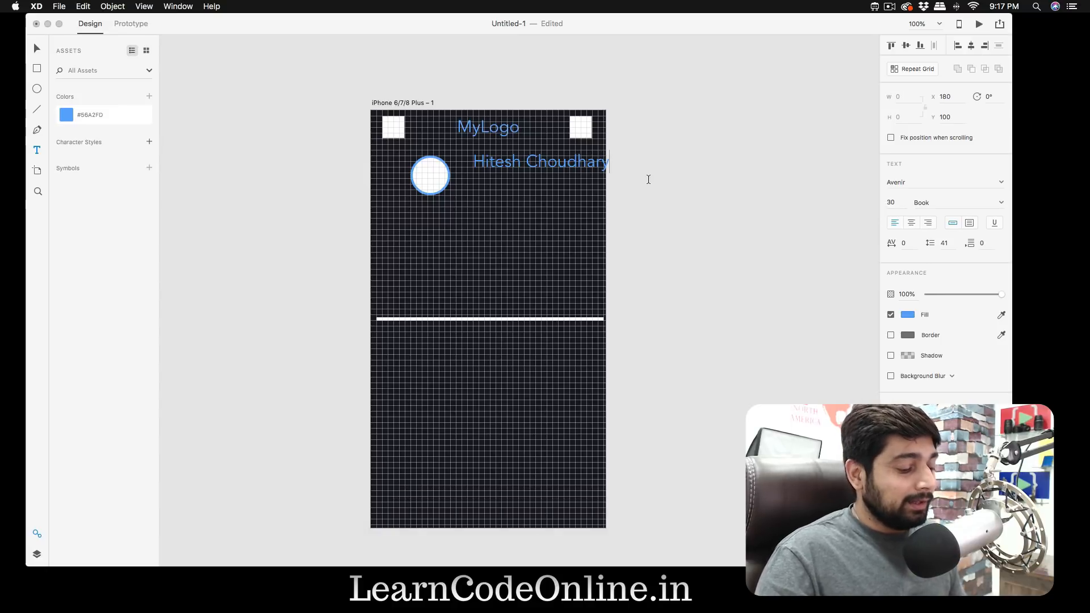
key("Escape")
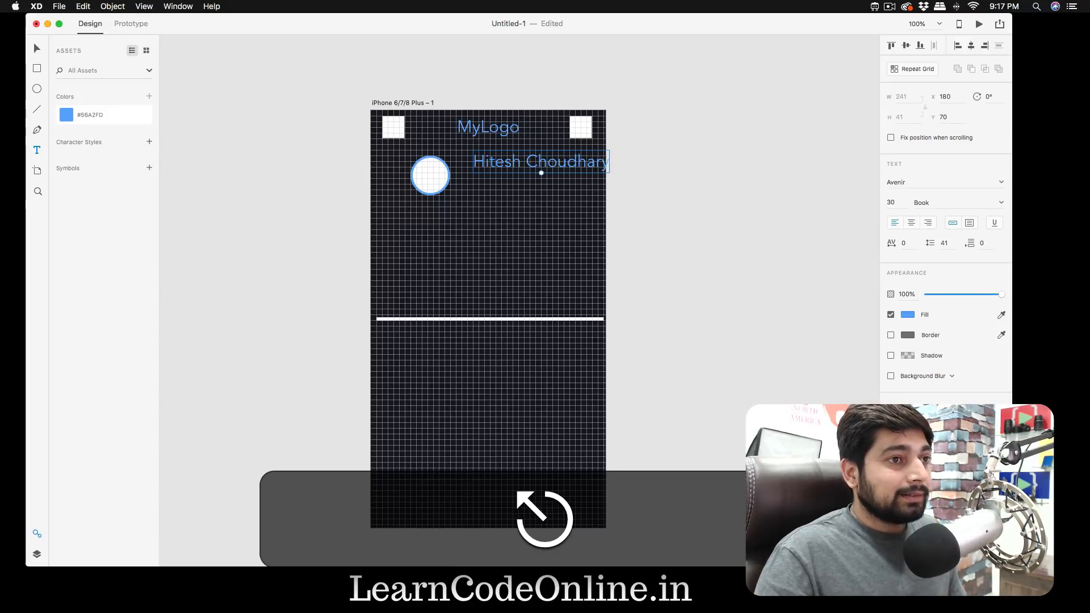
- Set the full-name text to font size 24 and weight Medium
double_click(550, 162)
key("super+a")
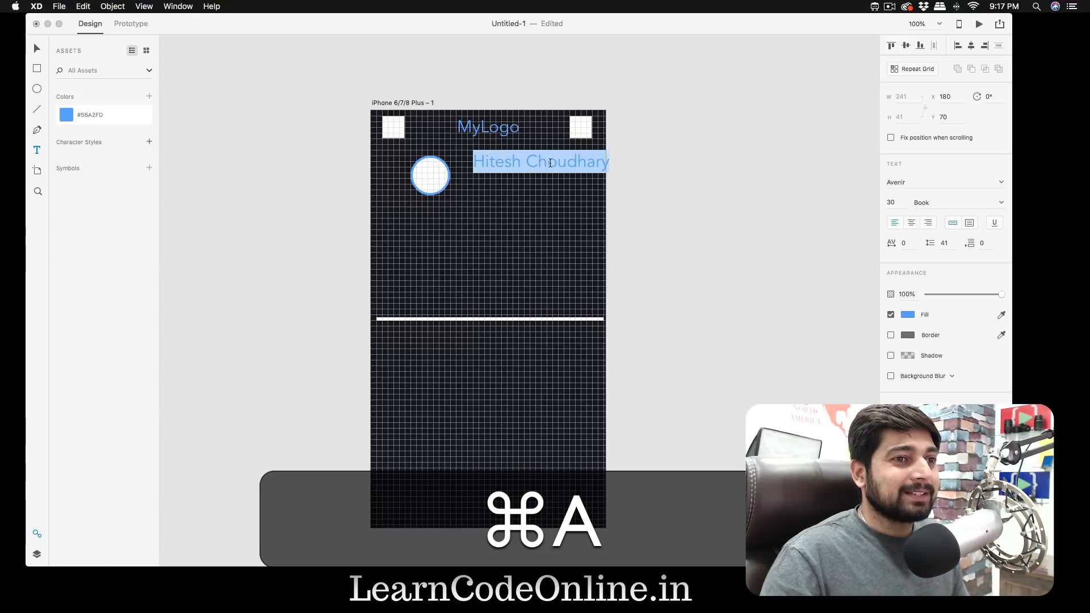
left_click(896, 200)
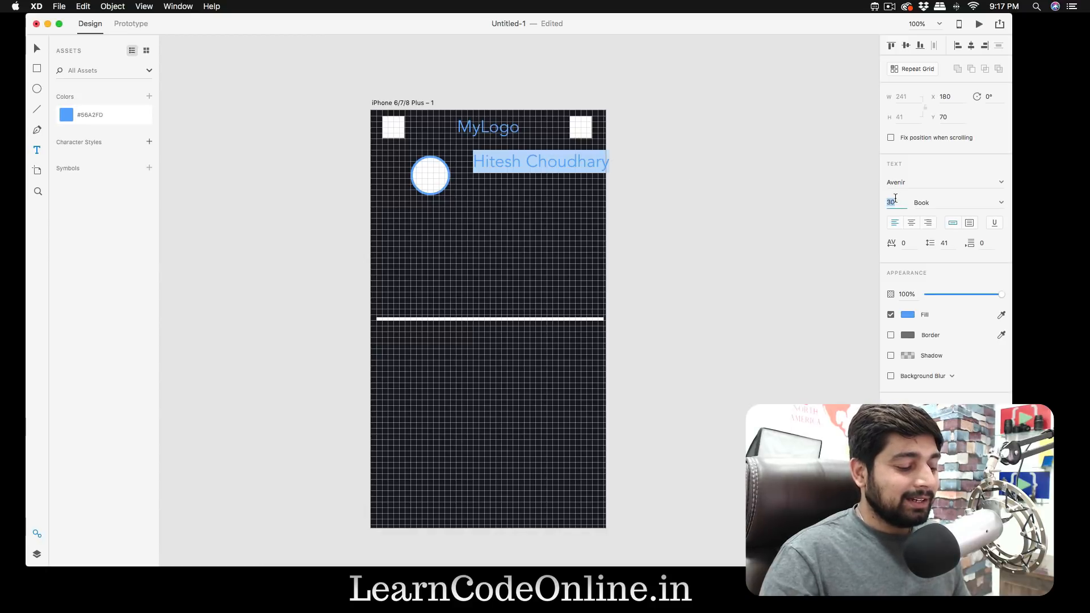
type("24")
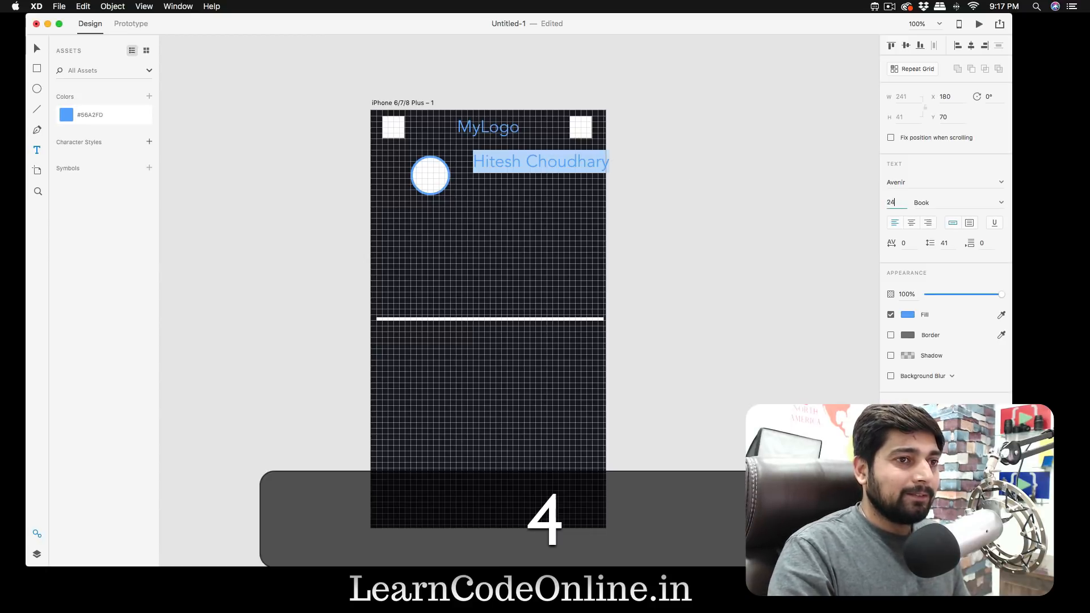
key("Return")
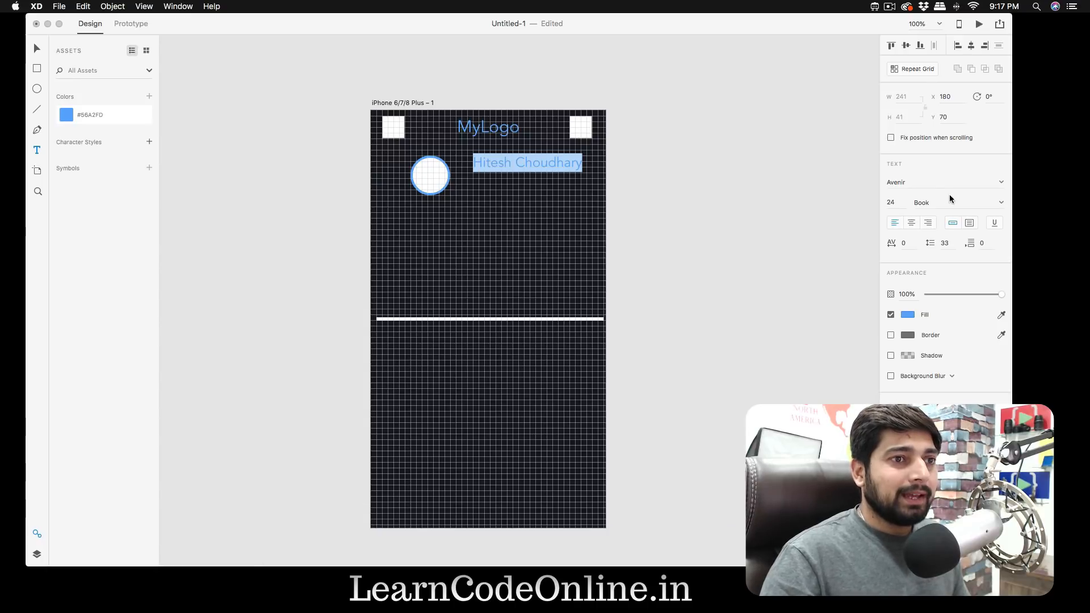
left_click(970, 200)
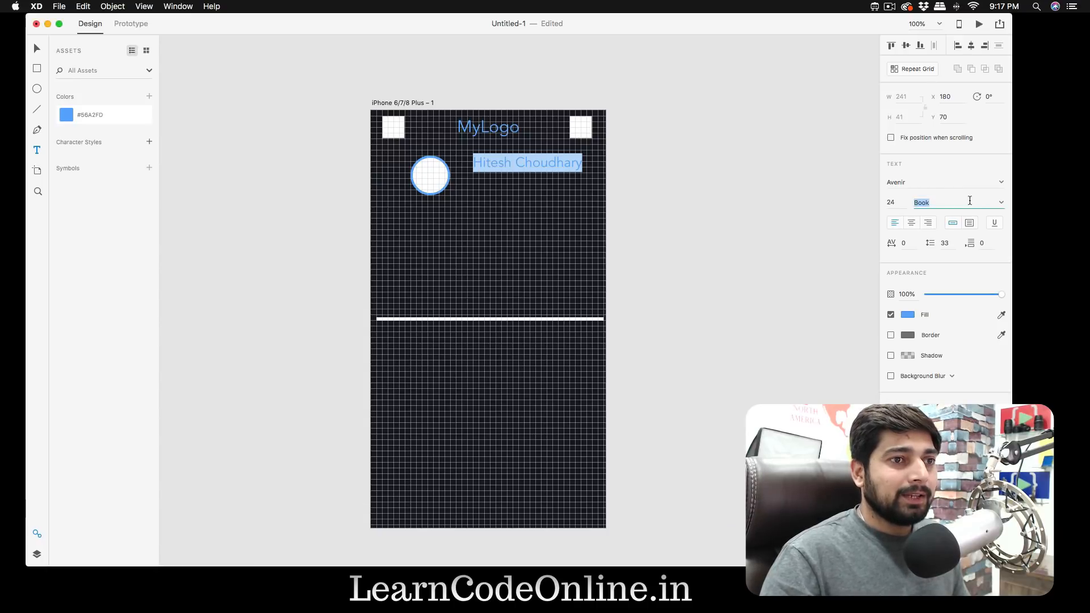
left_click(1000, 203)
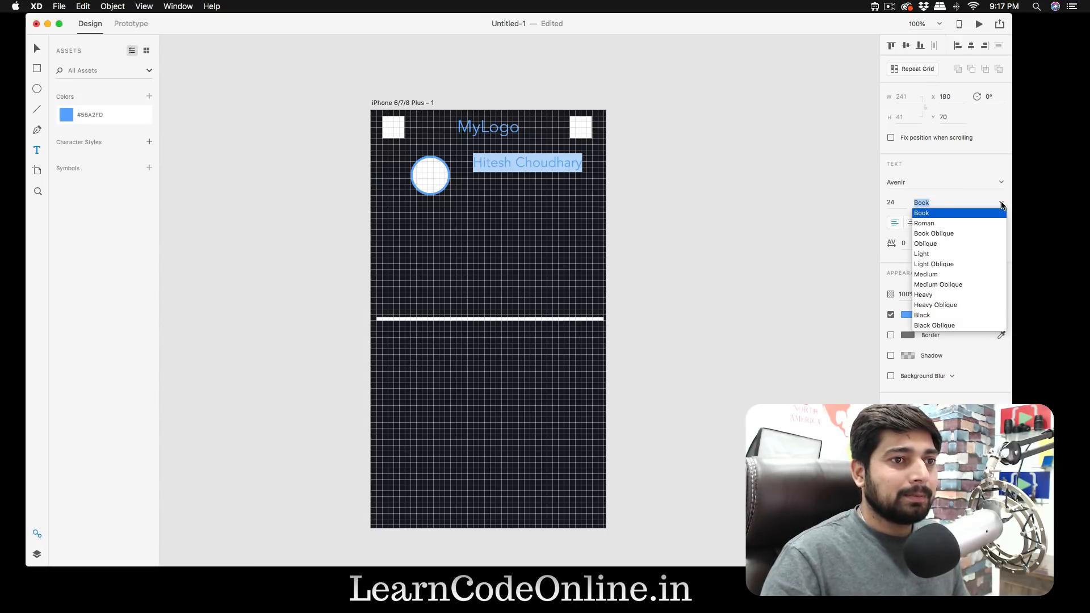
left_click(946, 275)
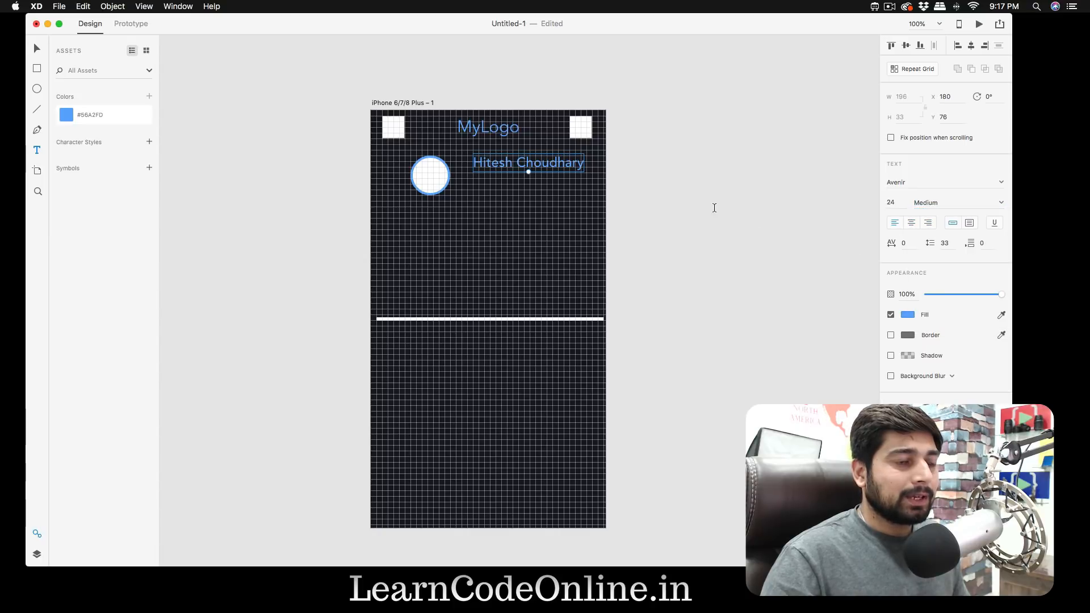
- Move the full-name text closer to the circle, level with its upper edge, at X 160, Y 80
key("v")
left_click_drag(552, 168, 545, 168)
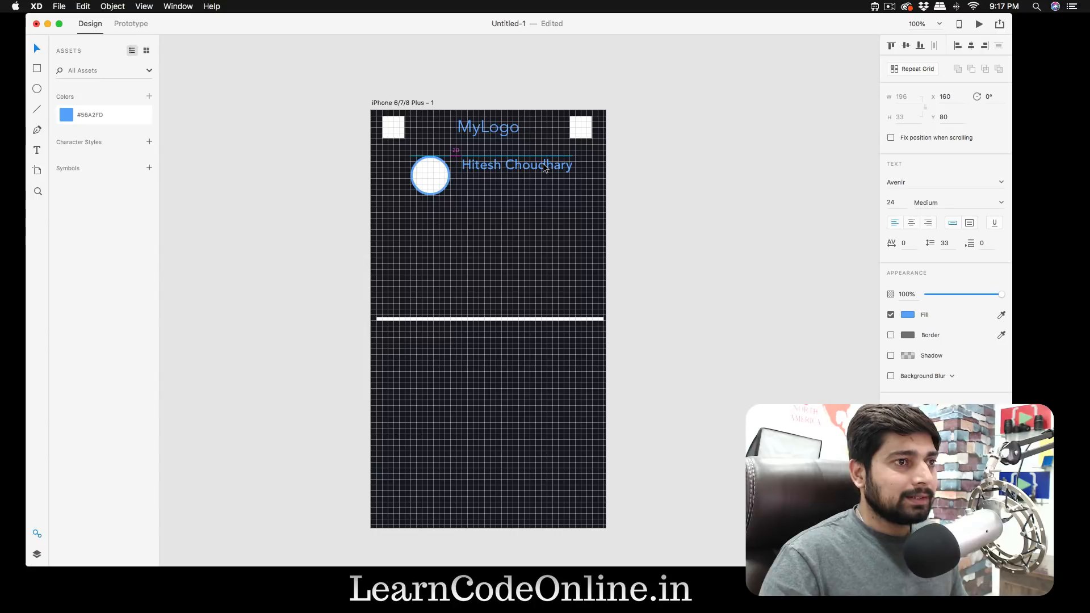
left_click(704, 192)
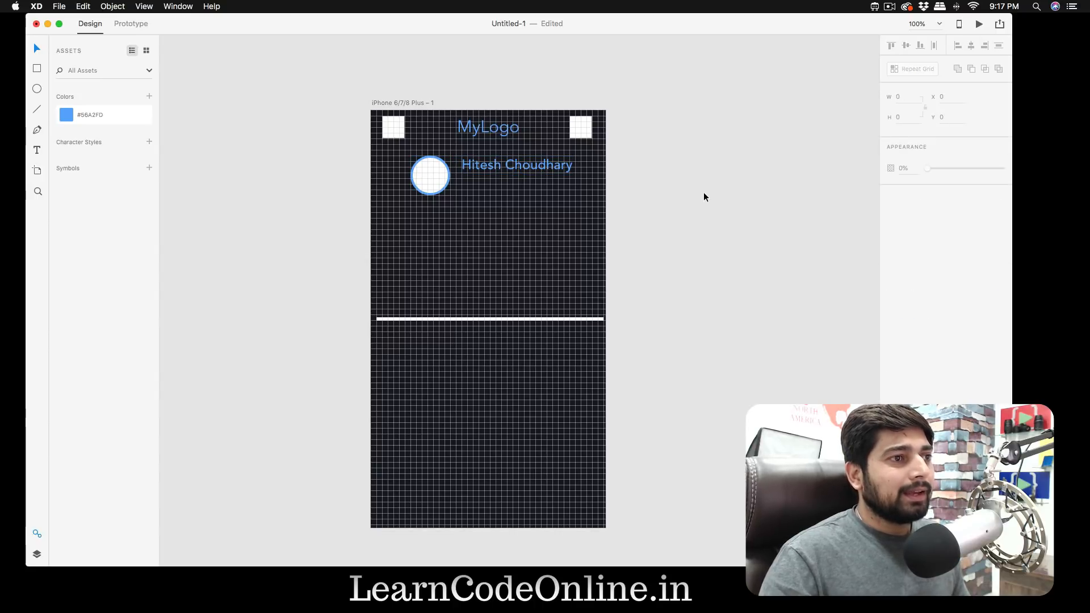
- Hide the artboard's square grid
left_click(375, 103)
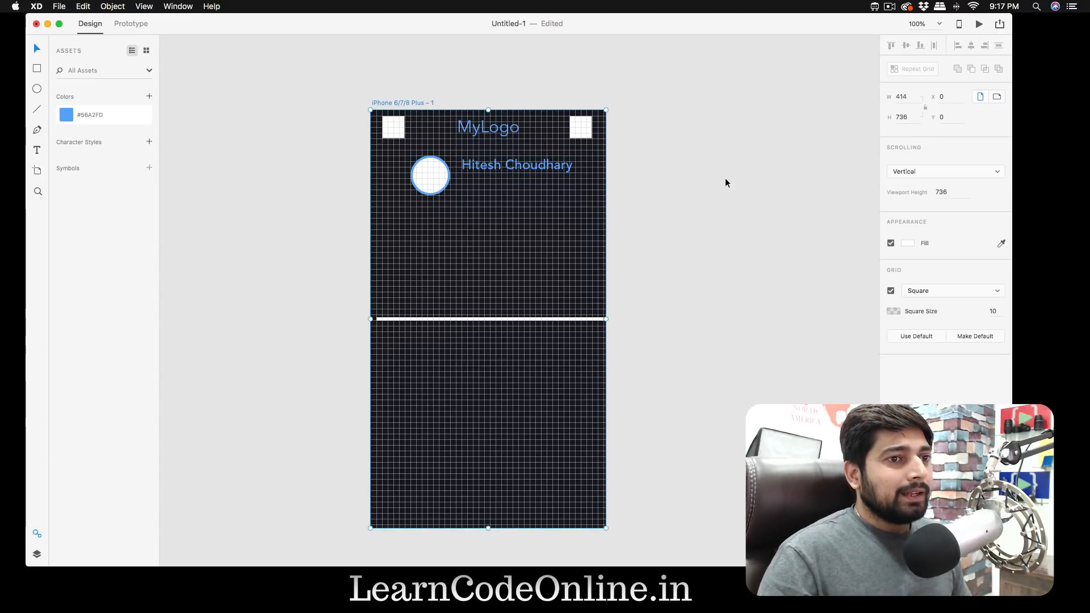
left_click(891, 290)
left_click(686, 208)
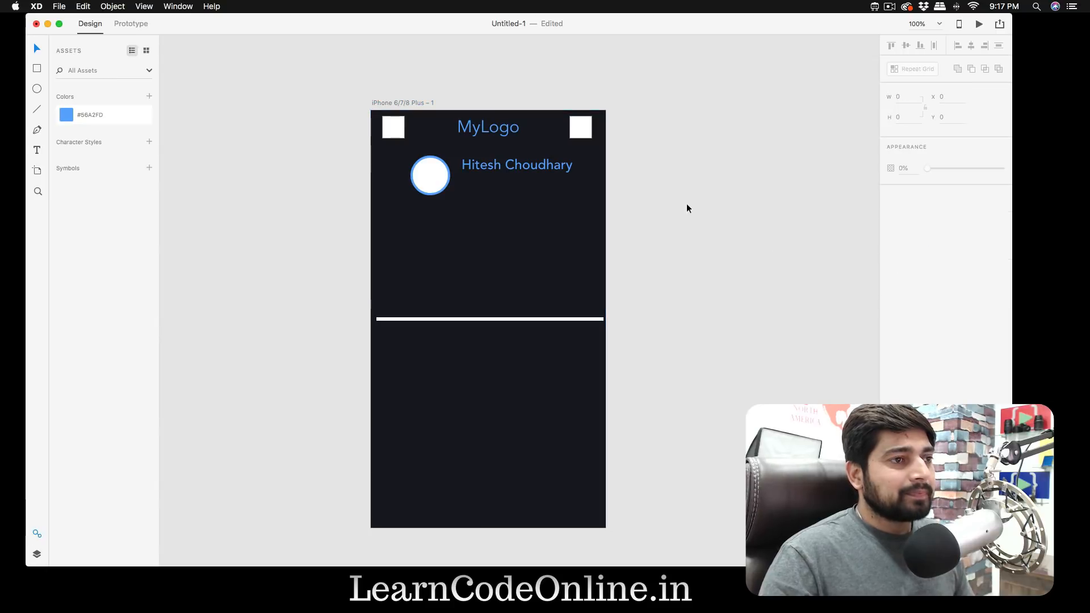
- Move the full-name text to X 152, Y 88, aligned with the left edge of the MyLogo text
left_click_drag(516, 168, 512, 172)
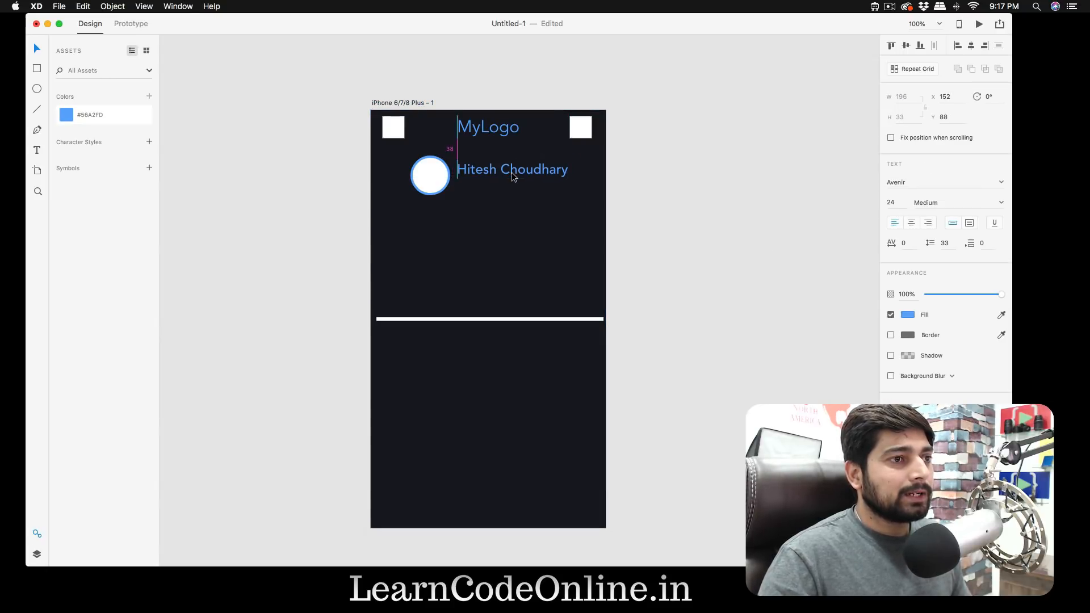
left_click_drag(512, 172, 512, 172)
left_click(663, 194)
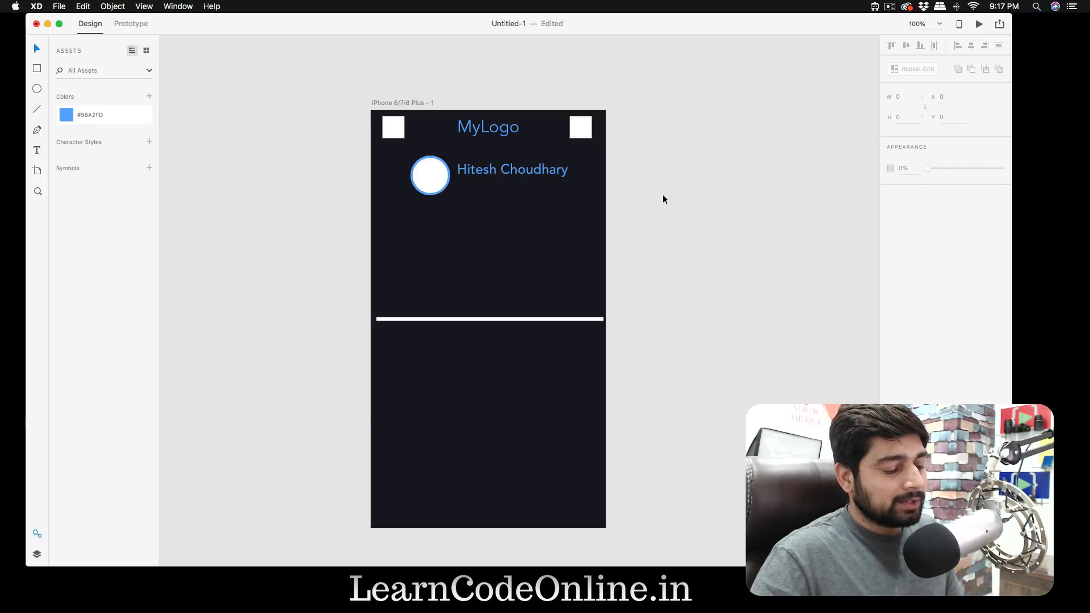
- Add a text line reading "08:00 PM" beneath the full-name text
key("t")
left_click(461, 189)
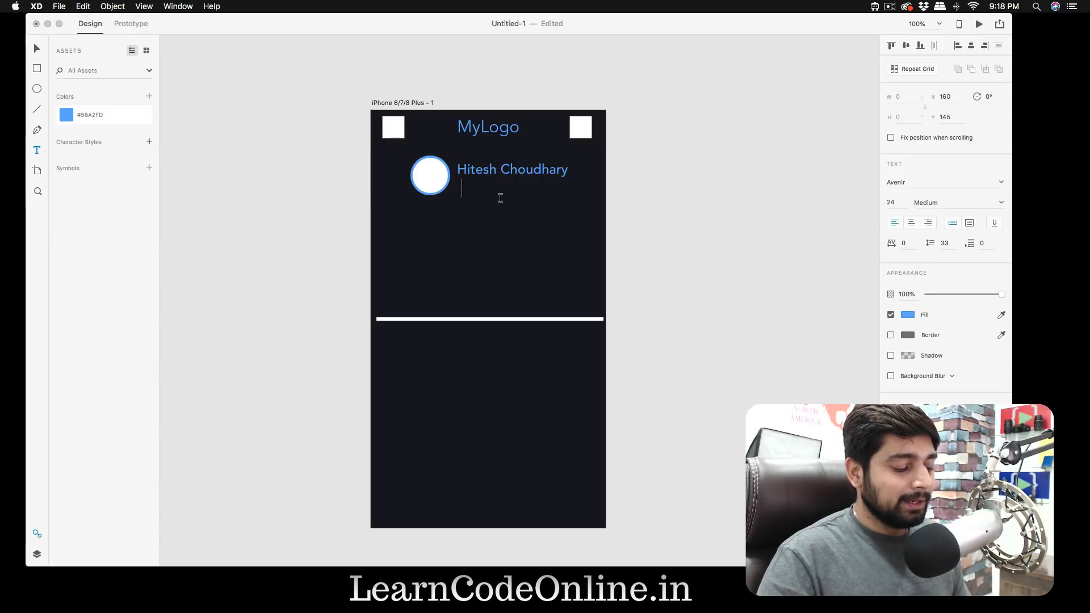
type("21")
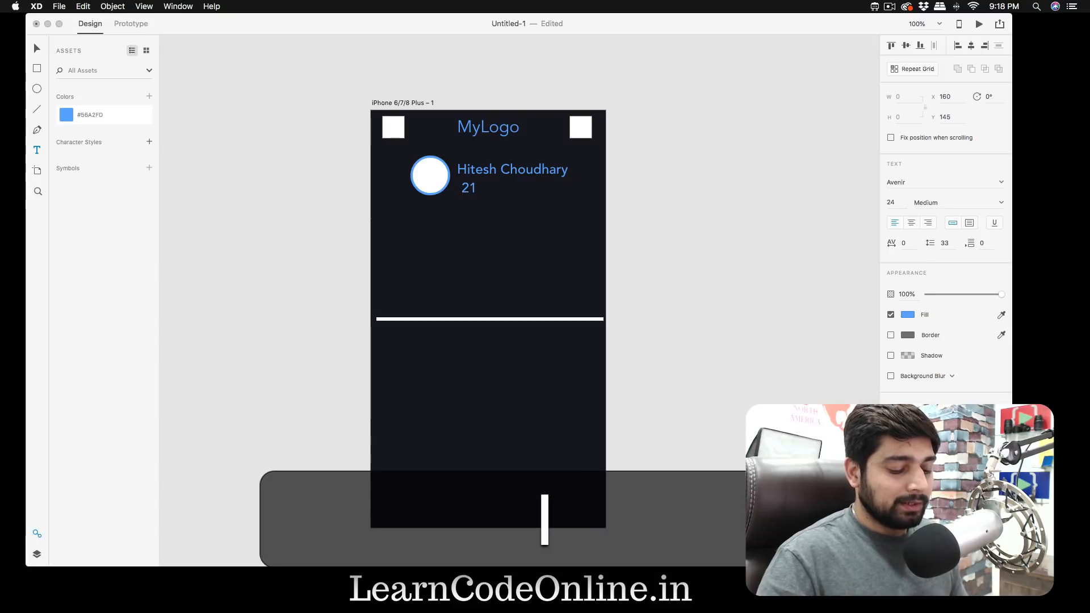
key("BackSpace")
key("BackSpace")
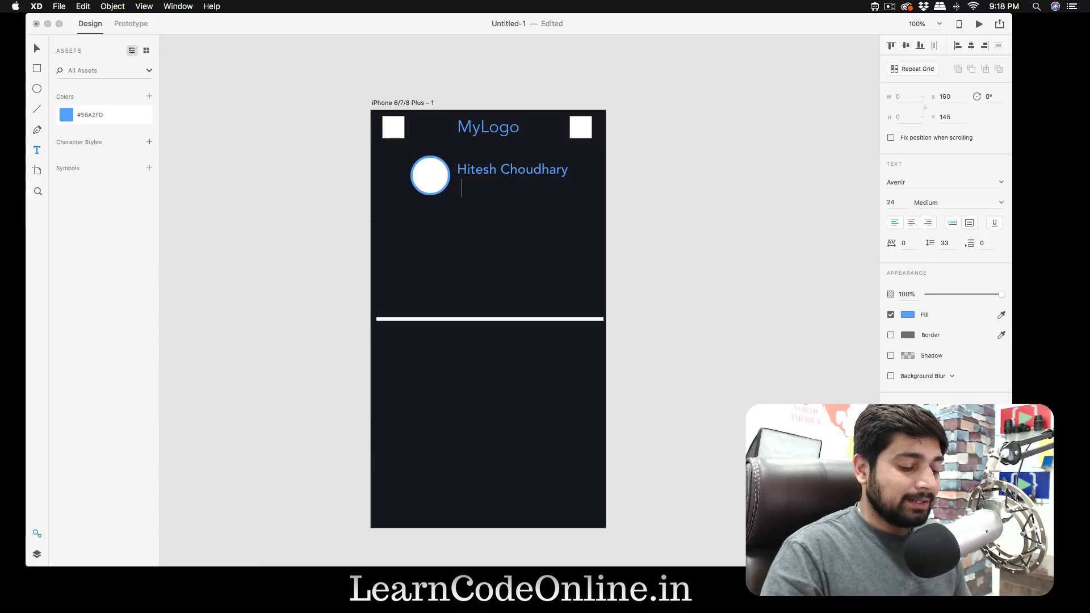
type("08:00 PM")
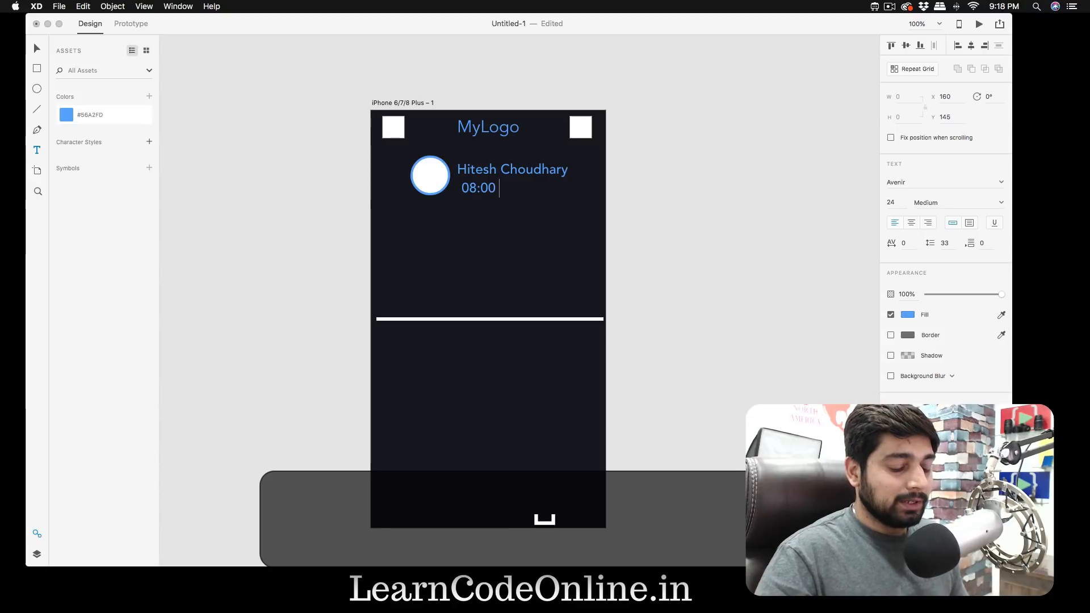
- Replace the whole time text beneath the full name with "The music person"
key("super+a")
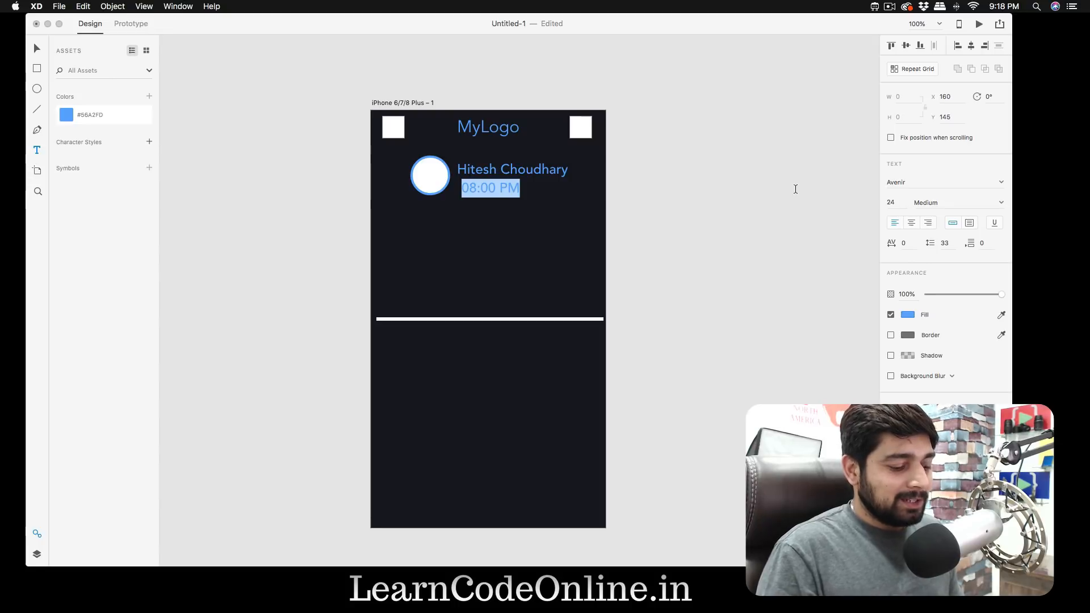
type("The musi")
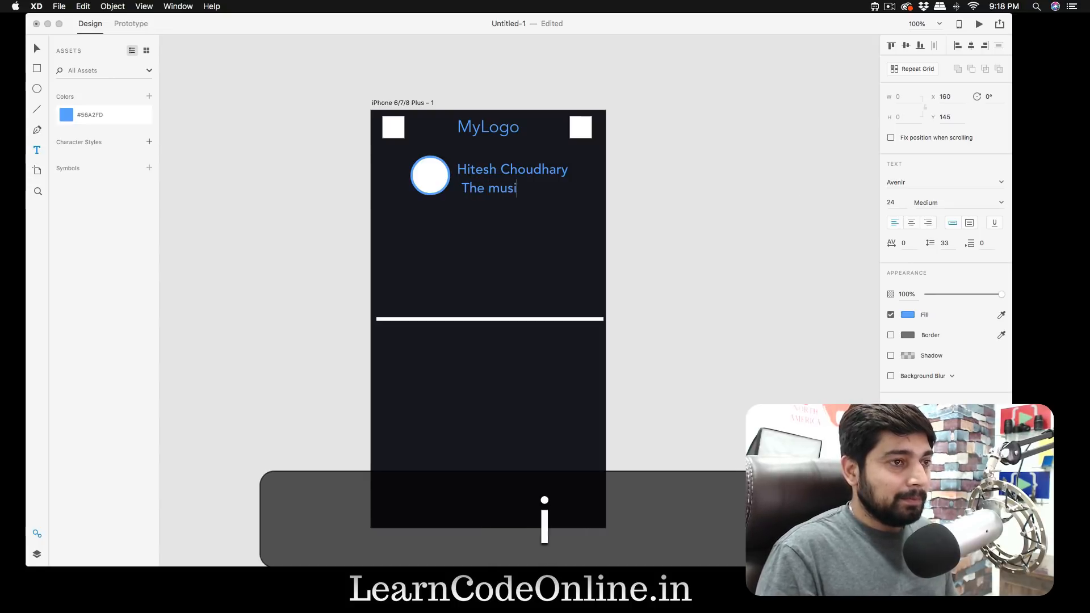
type("c person")
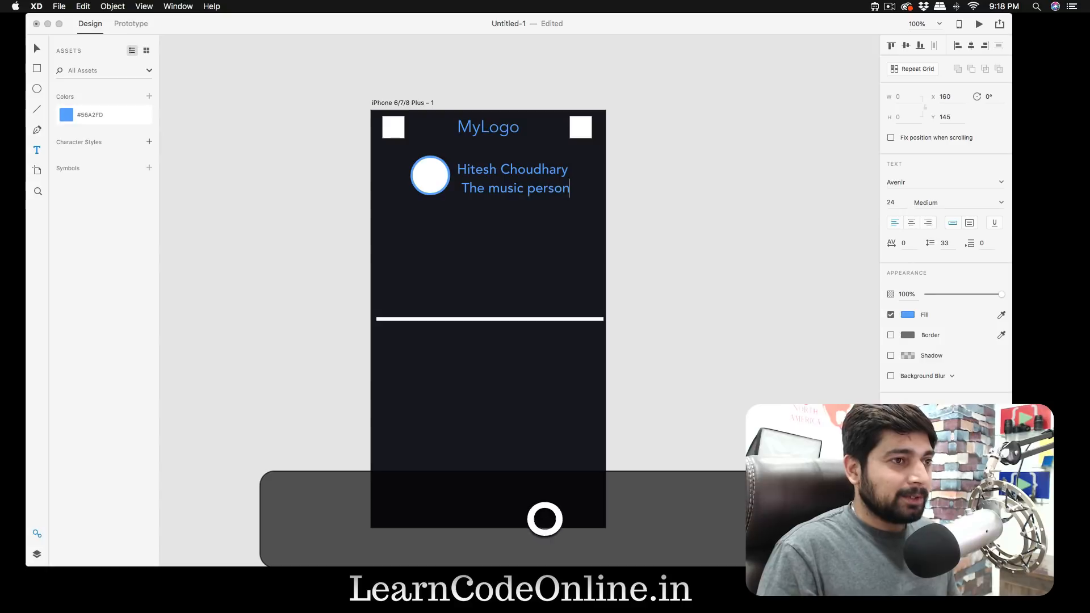
- Set the "The music person" text to font size 12
key("super+a")
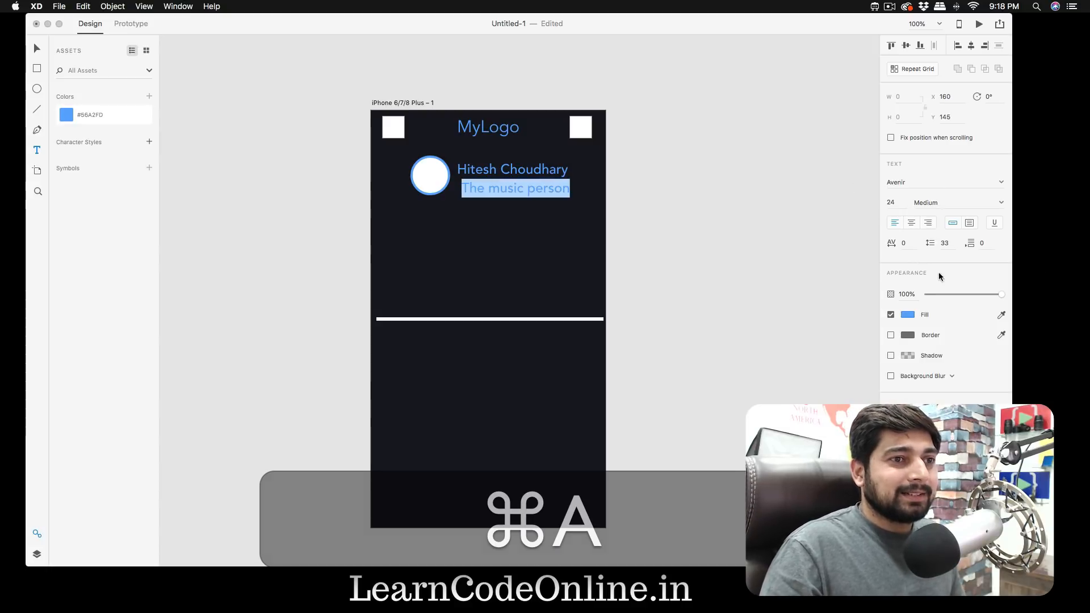
left_click(895, 202)
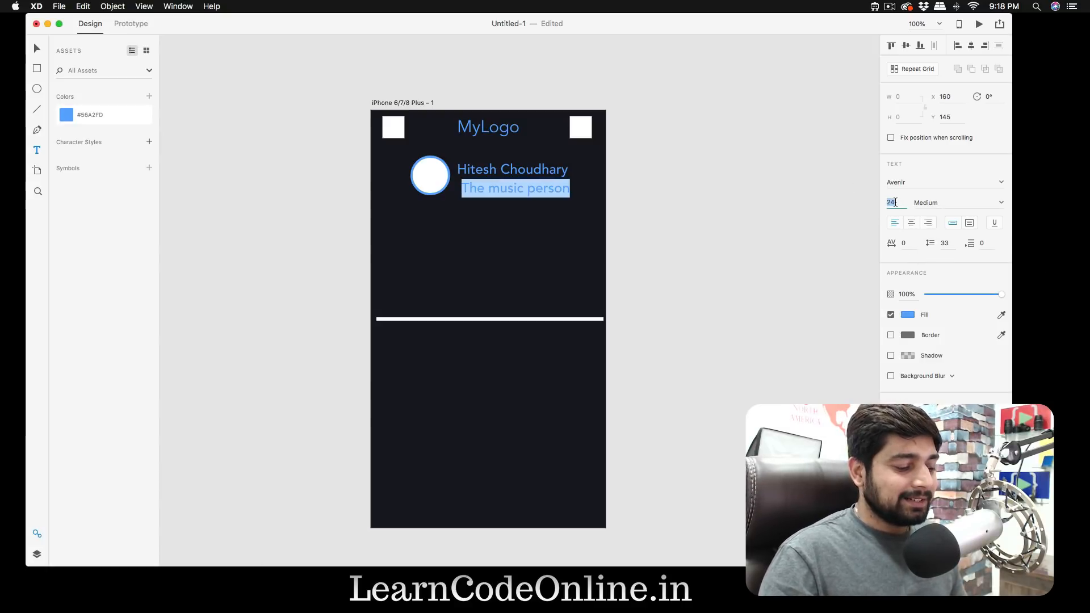
type("12")
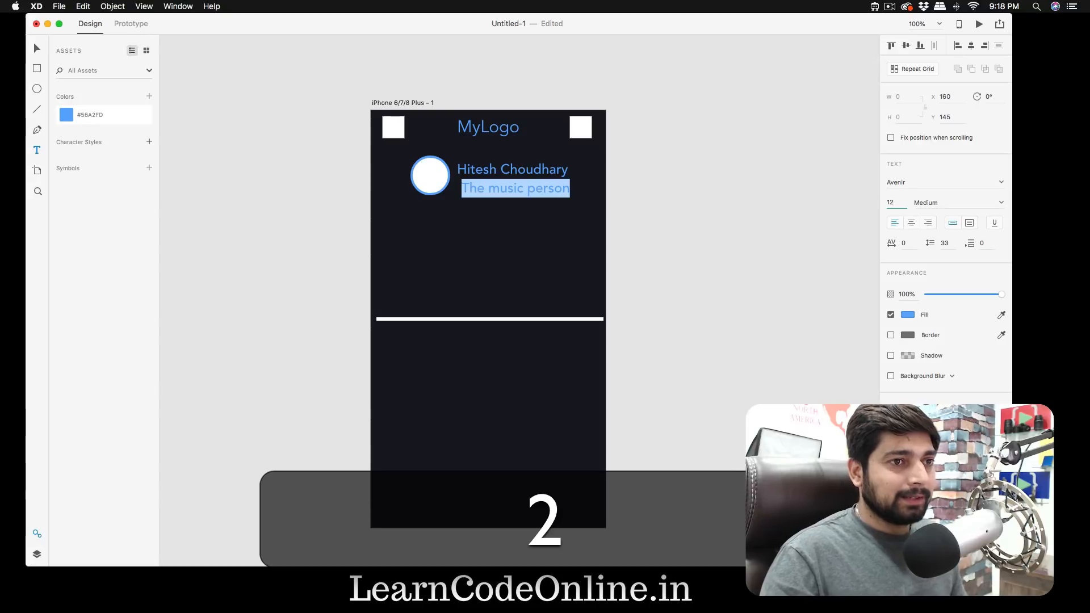
key("Return")
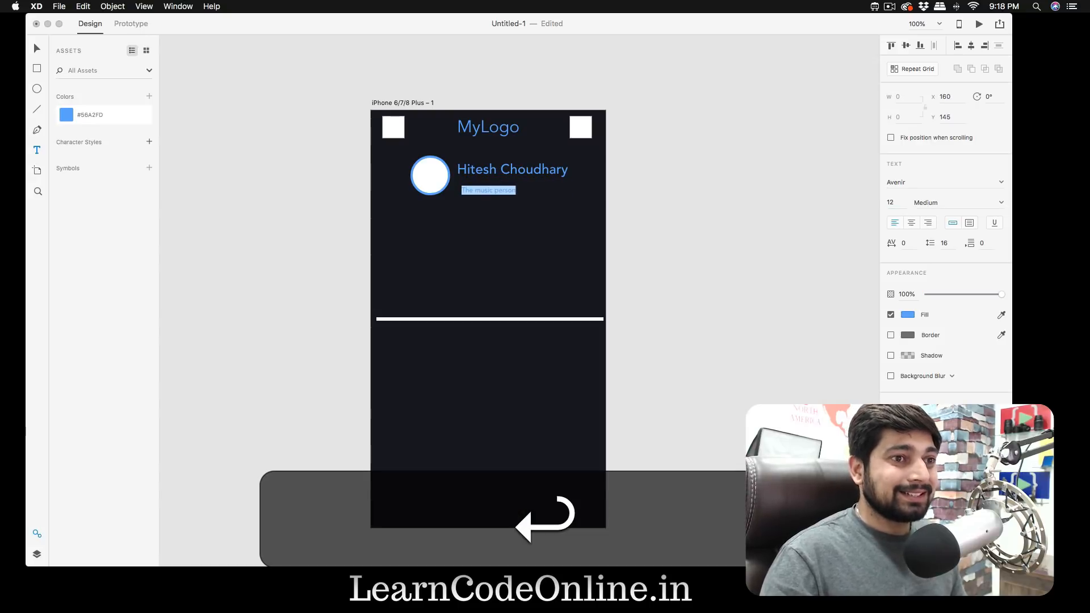
- Set the "The music person" text to font size 16 and weight Light
left_click(895, 203)
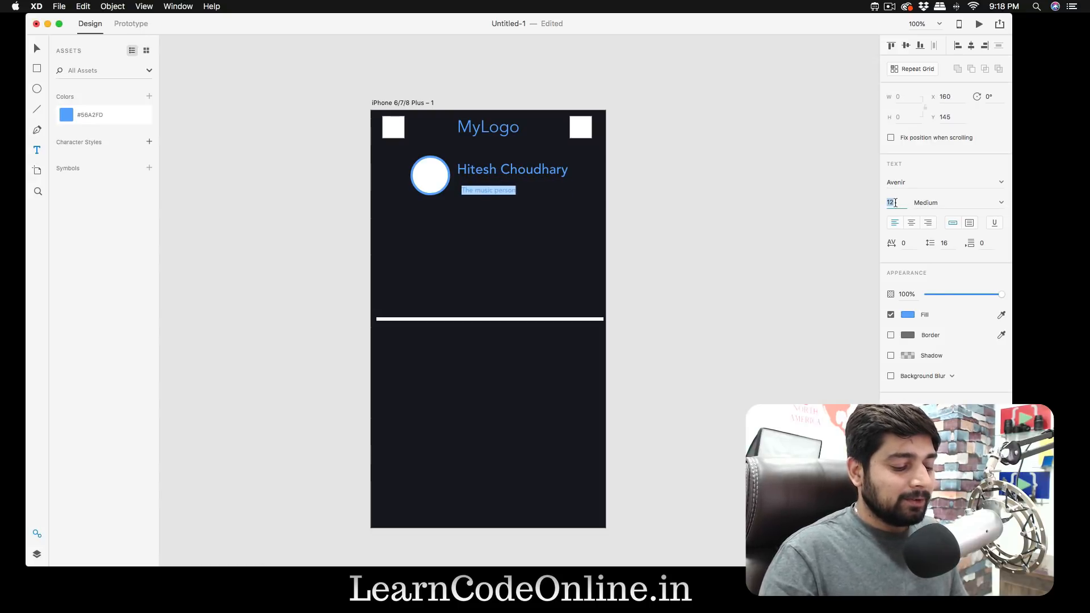
type("16")
key("Return")
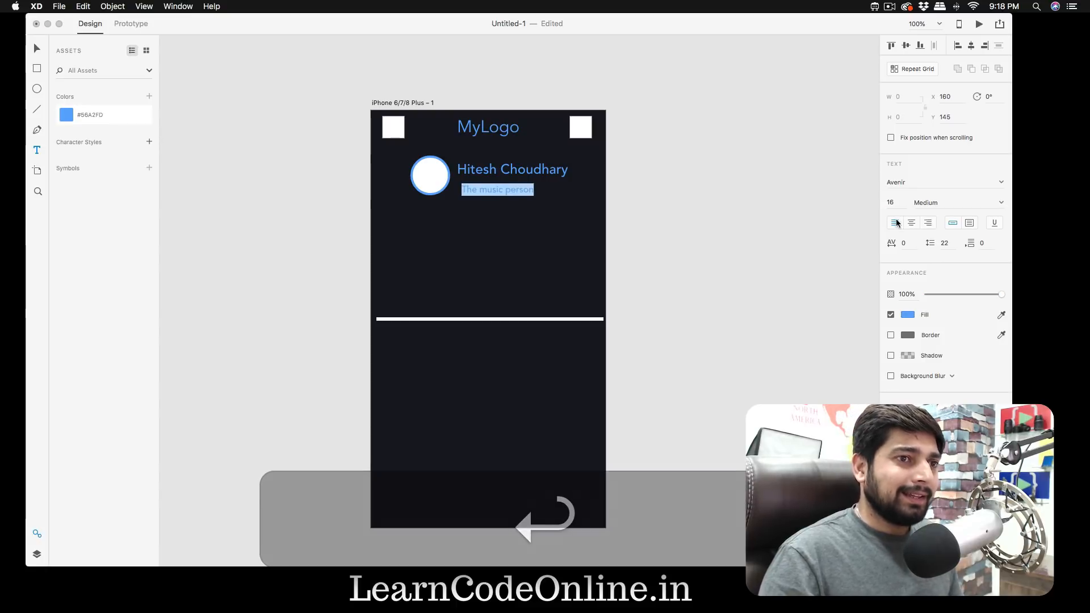
left_click(1002, 203)
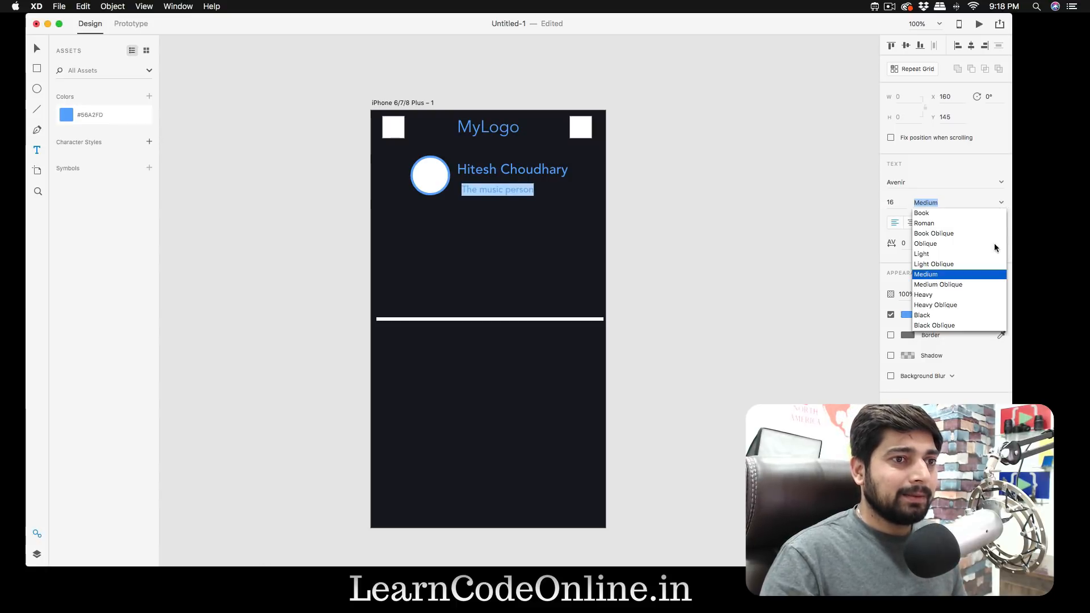
left_click(942, 255)
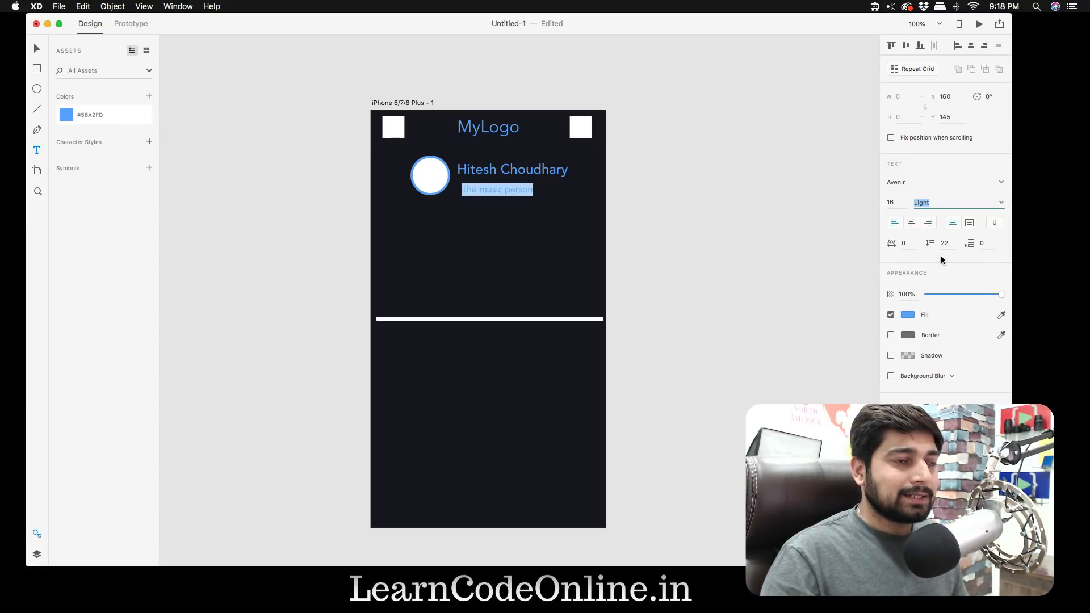
key("Escape")
left_click(673, 203)
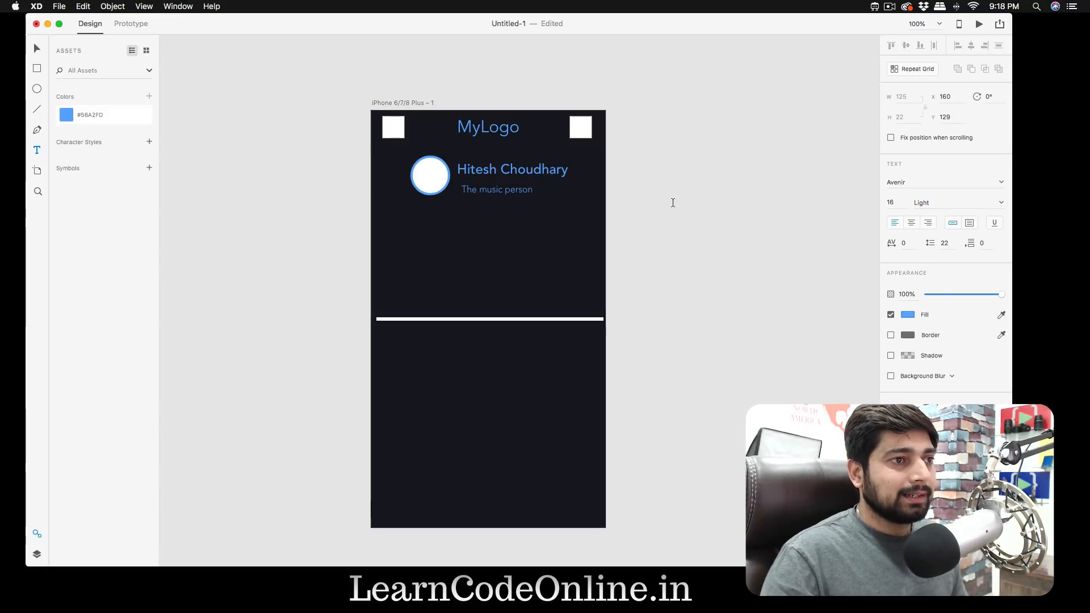
- Change the fill colour of the "The music person" text to white
triple_click(517, 191)
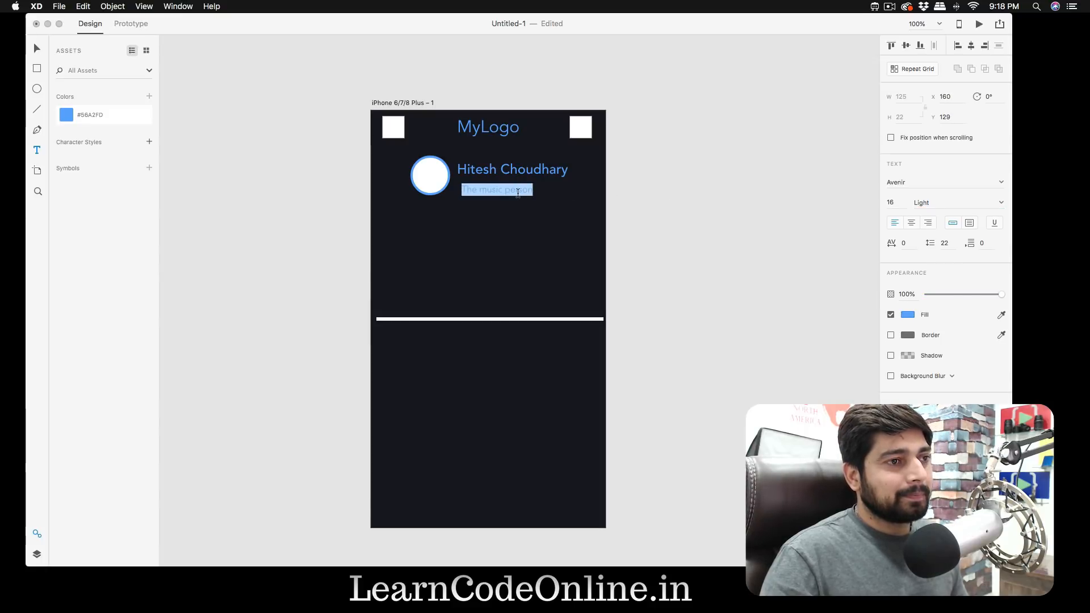
left_click(907, 314)
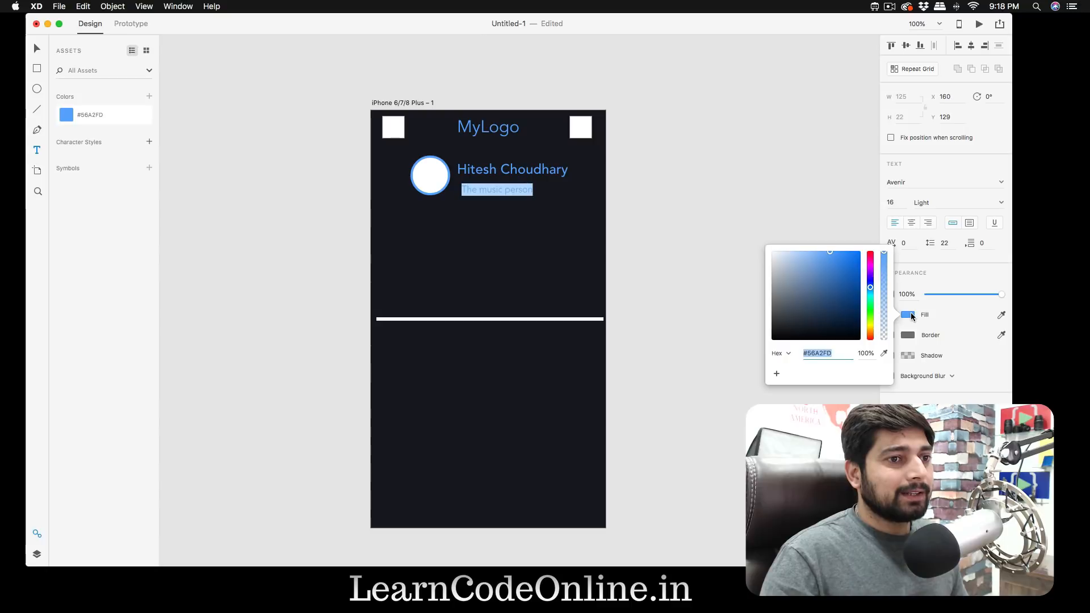
left_click_drag(793, 271, 765, 253)
left_click(687, 218)
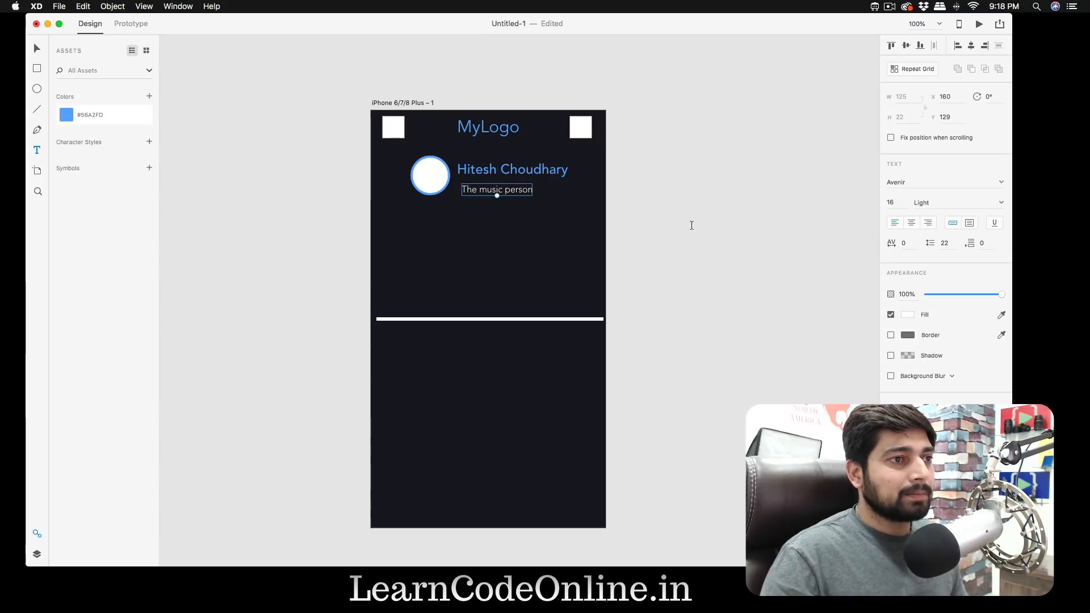
left_click(695, 227)
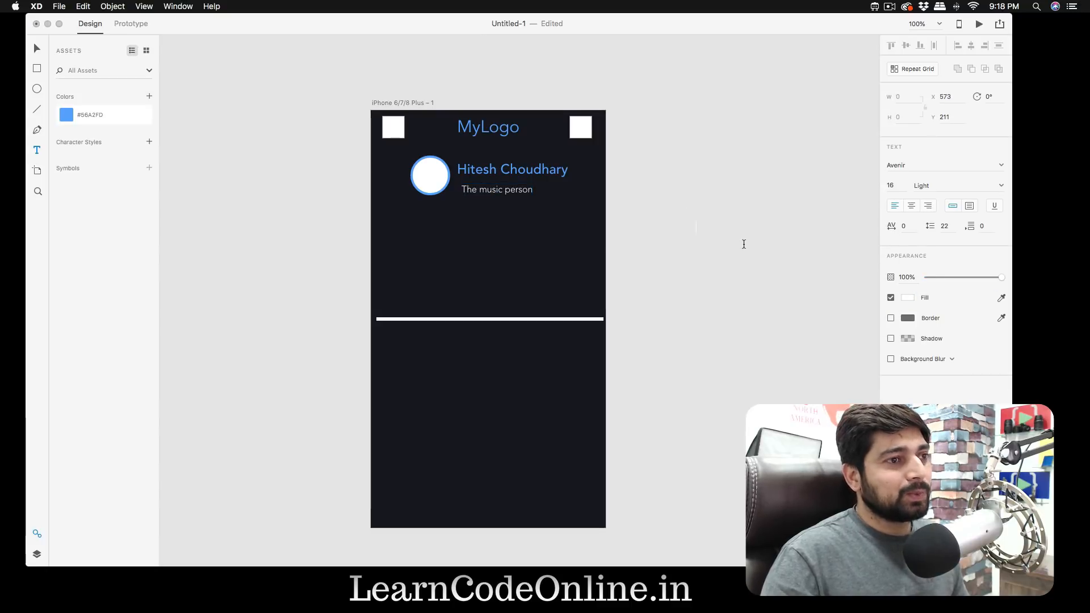
key("v")
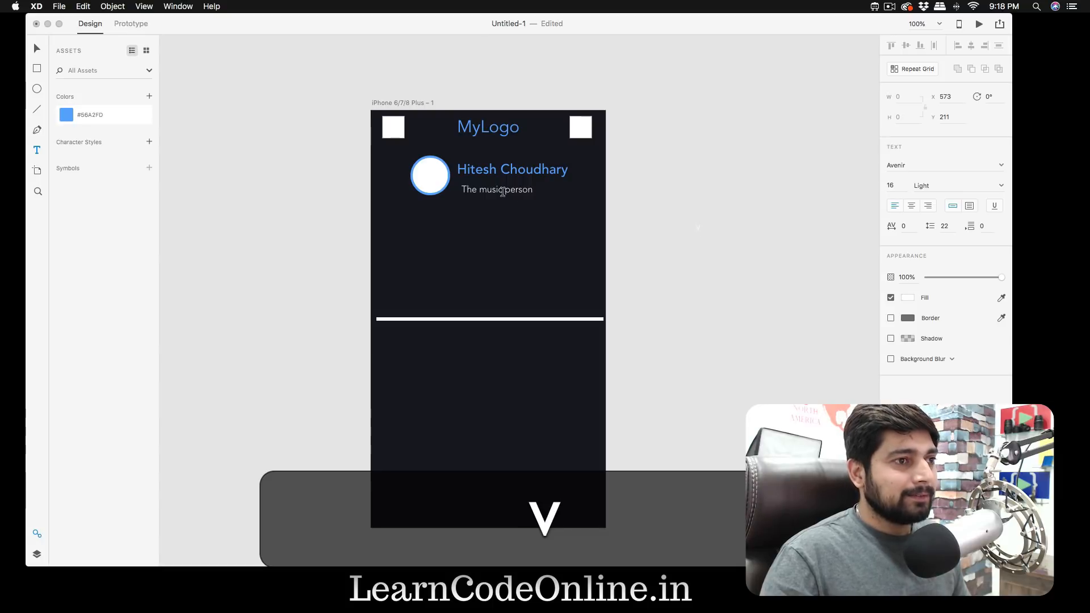
key("super+z")
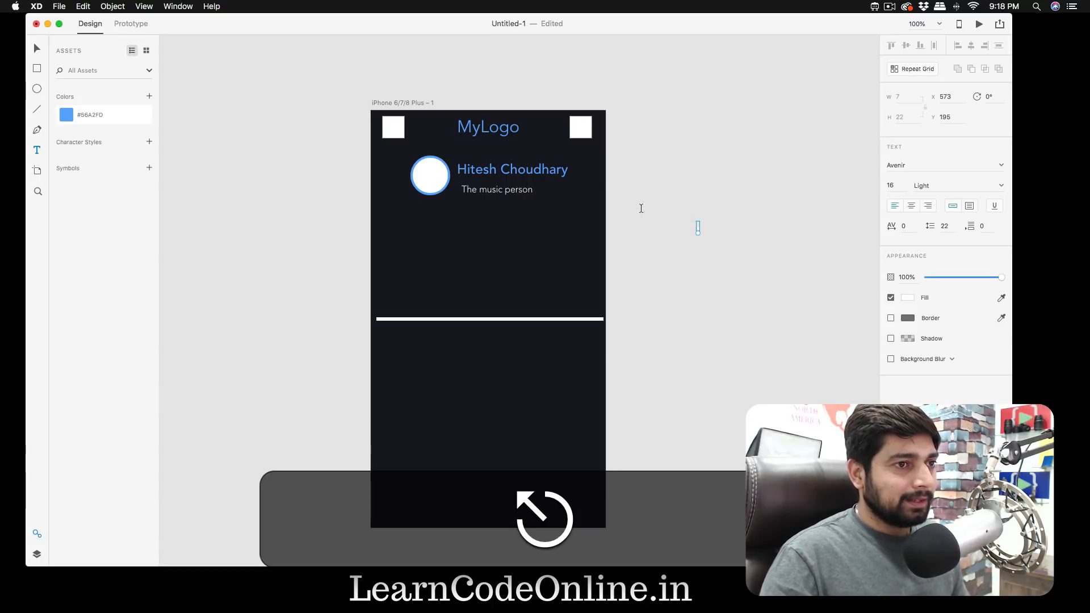
- Move the "The music person" text to X 152, Y 128, level with the circle's lower edge, and lower the full-name text closer to it
key("v")
left_click_drag(506, 191, 505, 193)
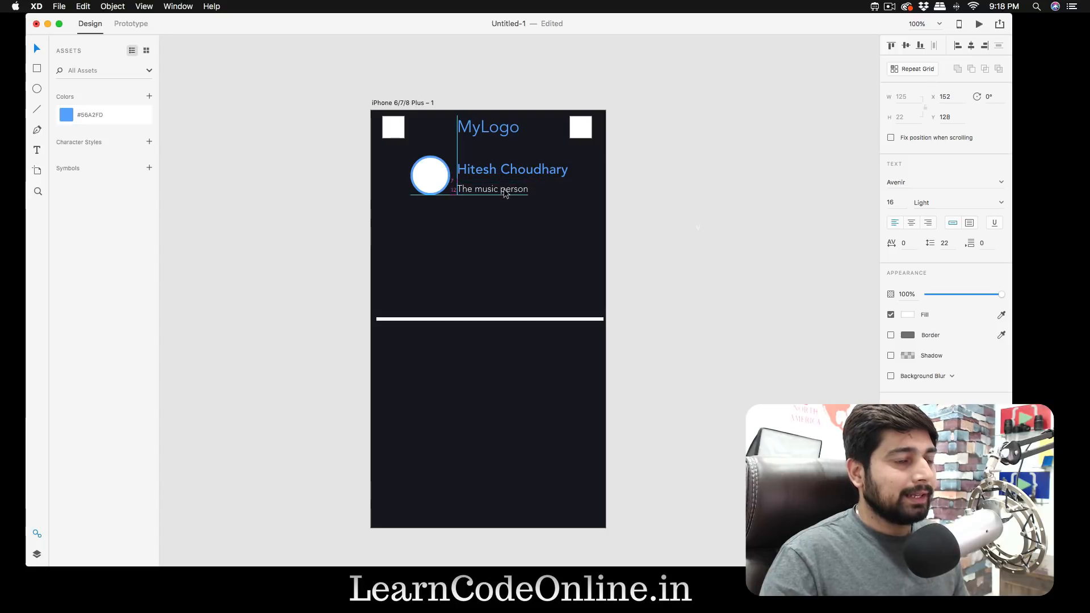
left_click(670, 199)
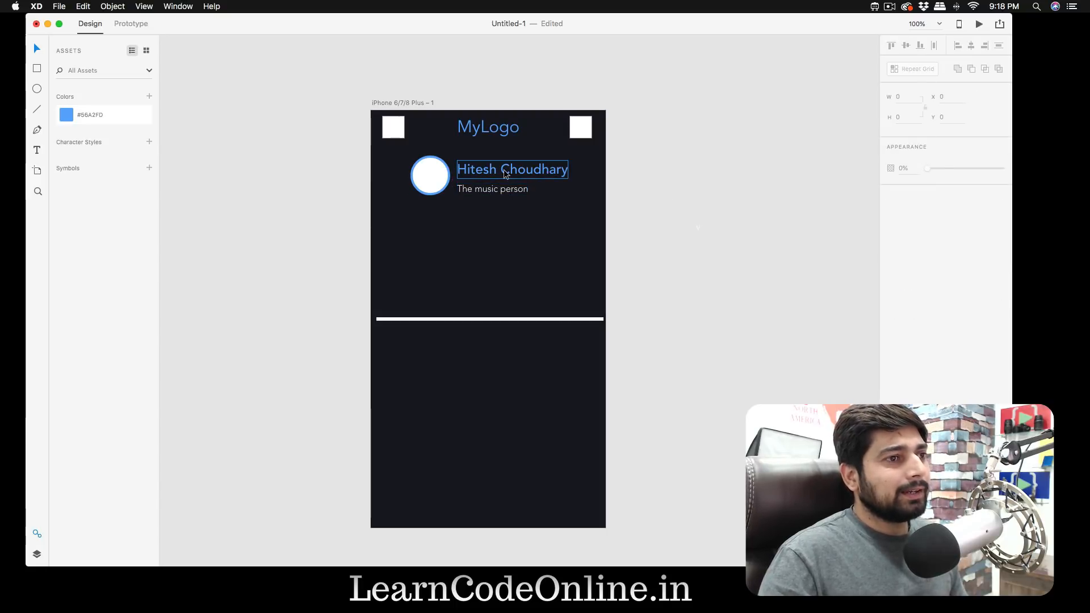
left_click_drag(505, 172, 505, 175)
left_click(700, 197)
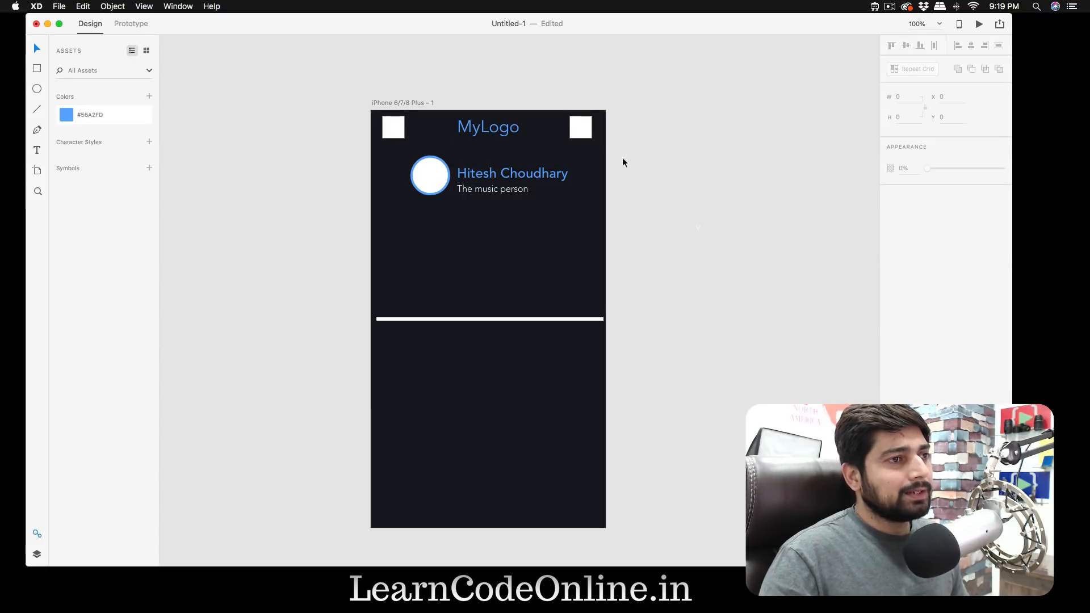
- Show the iPhone artboard's square grid over the header and profile elements
left_click(413, 103)
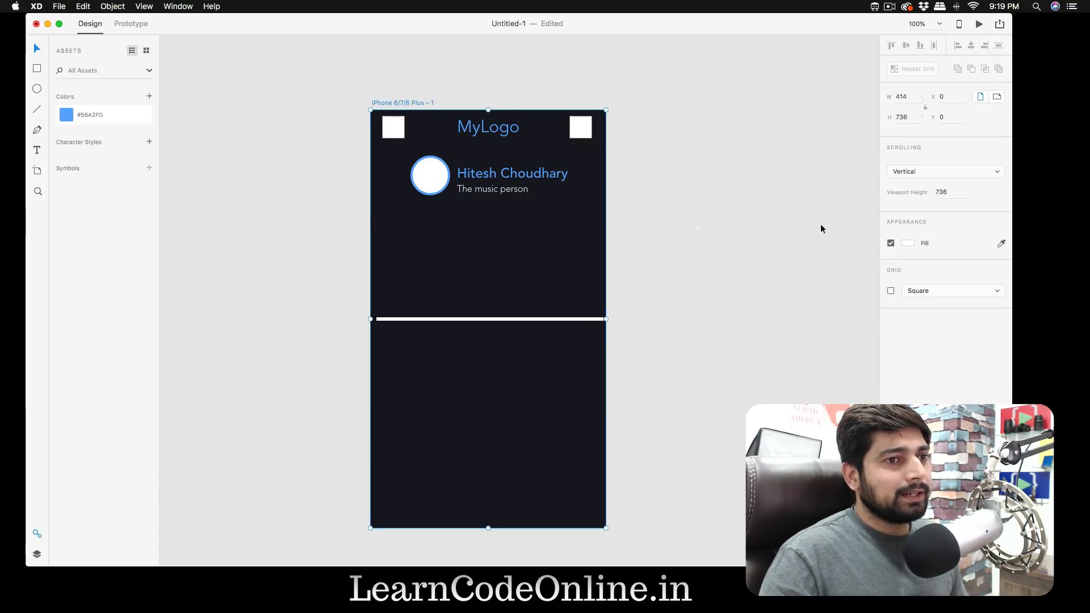
left_click(891, 291)
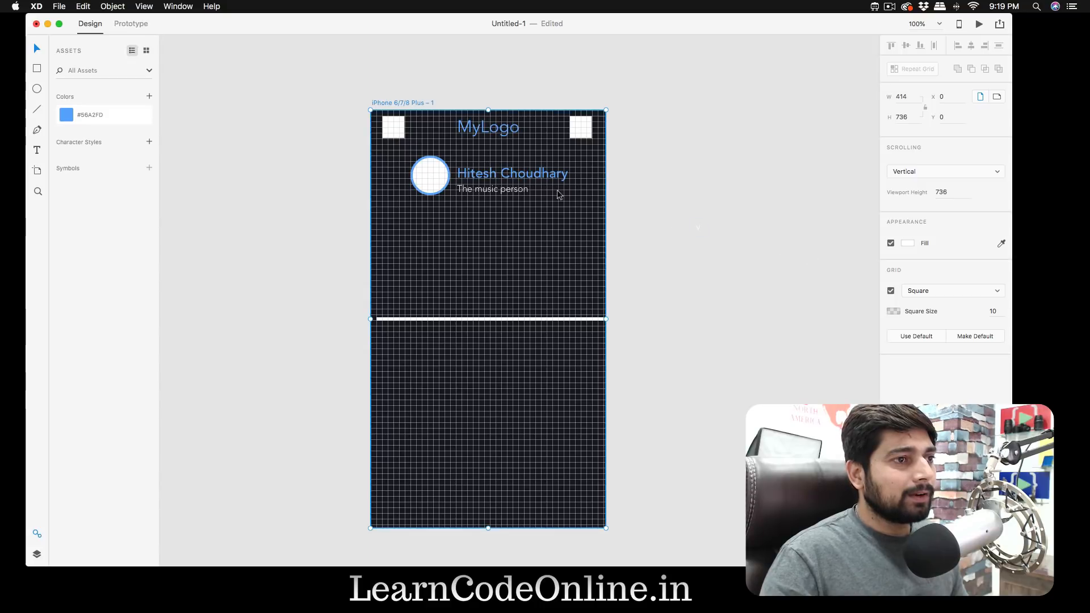
key("z")
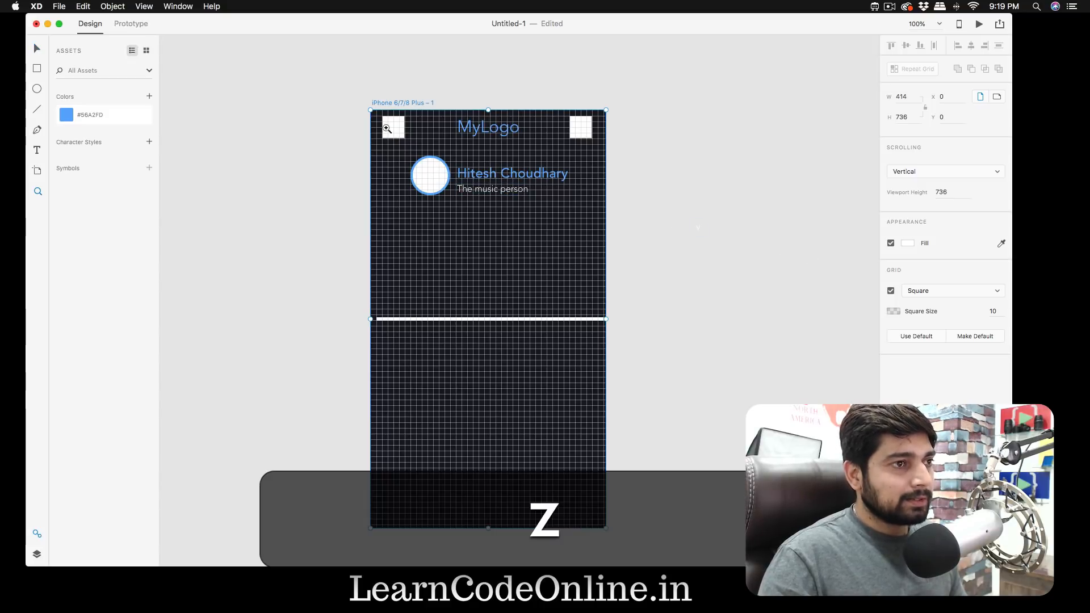
left_click_drag(371, 108, 636, 250)
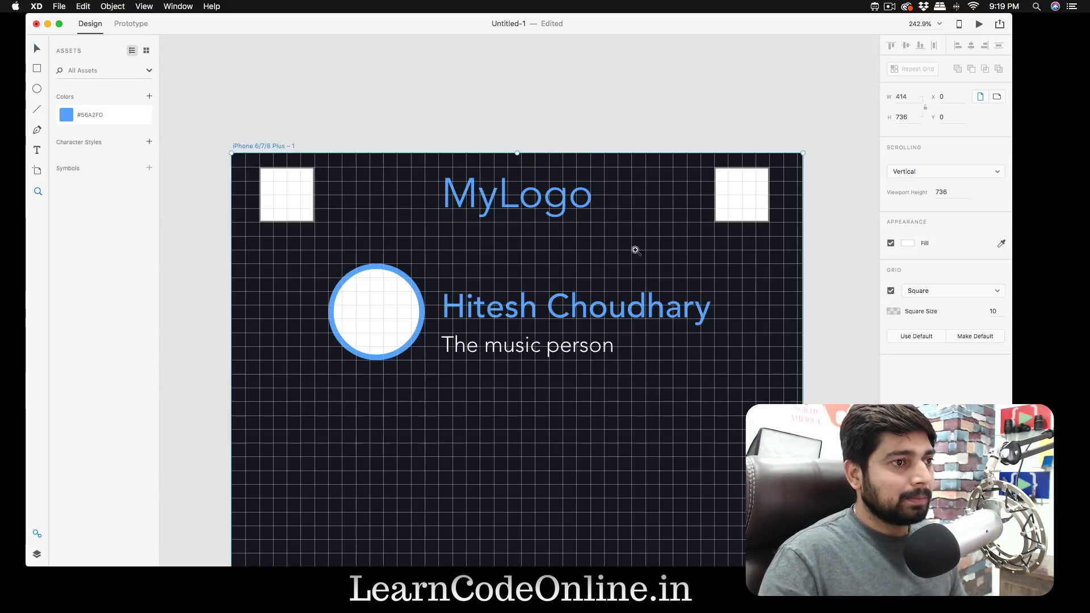
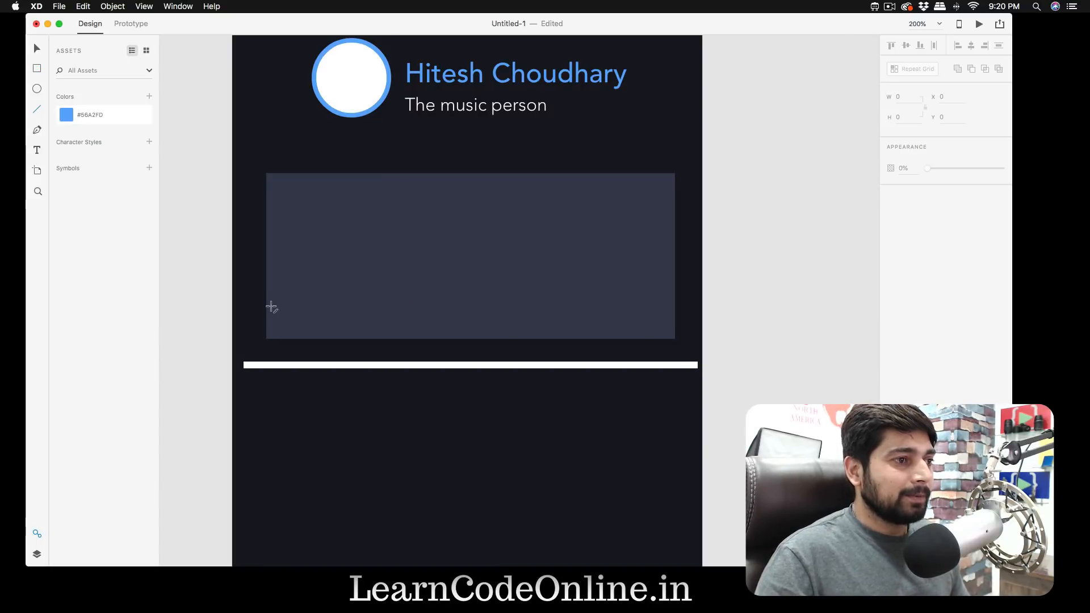
- Draw a horizontal line 360 wide across the lower part of the dark grey rectangle and set its border colour to #C1C1C1
left_click_drag(267, 314, 675, 312)
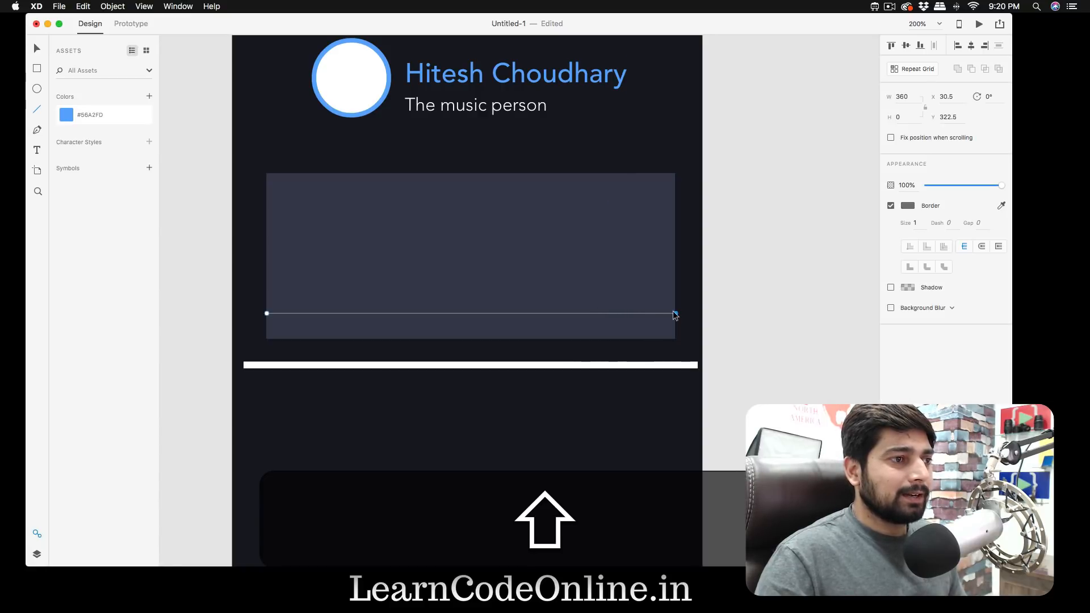
left_click(907, 207)
left_click_drag(772, 195, 770, 164)
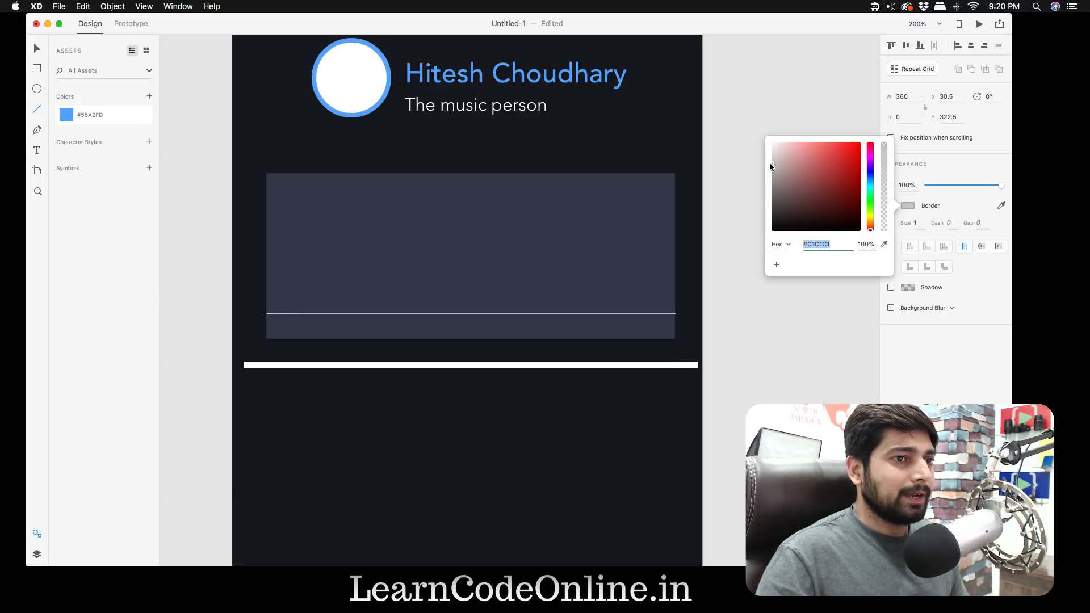
key("Escape")
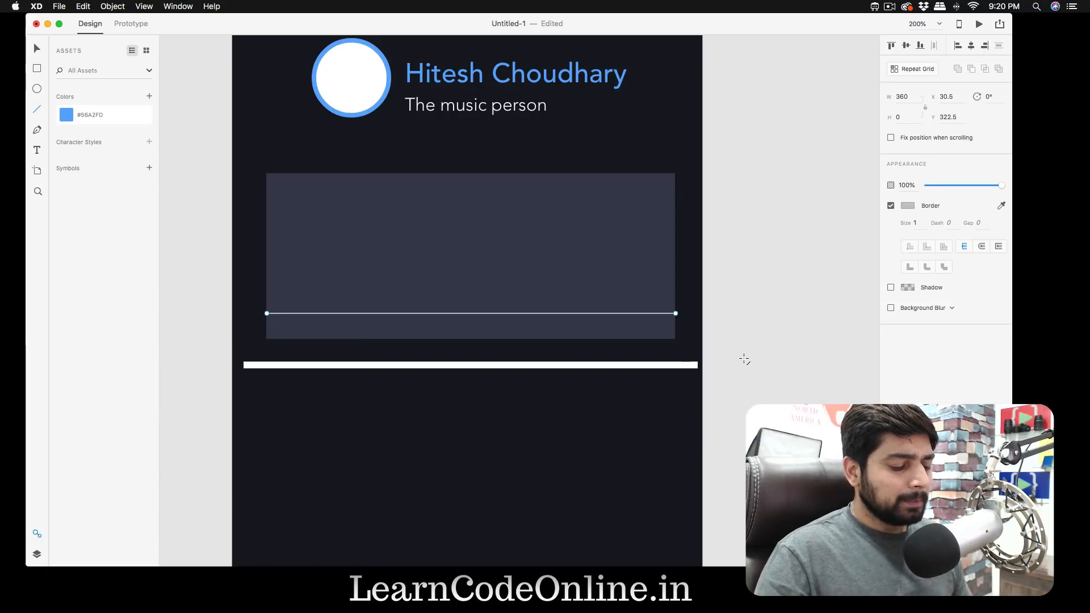
- Draw a short vertical line 21 high across the horizontal line near its start, and undo the stray second line
key("l")
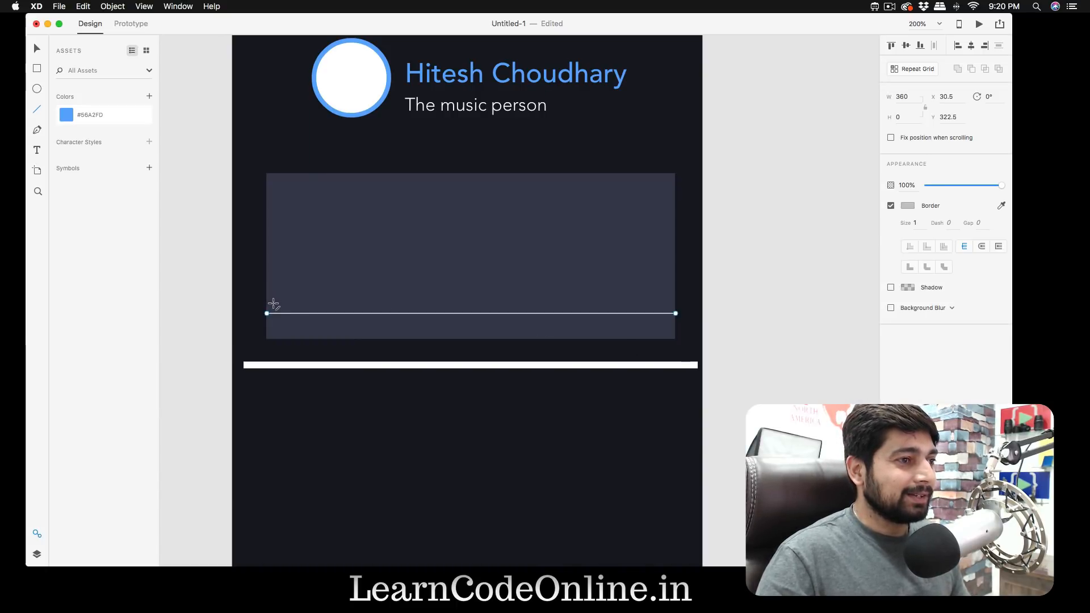
mouse_move(273, 305)
left_mouse_down()
mouse_move(274, 327)
mouse_move(419, 305)
left_mouse_up()
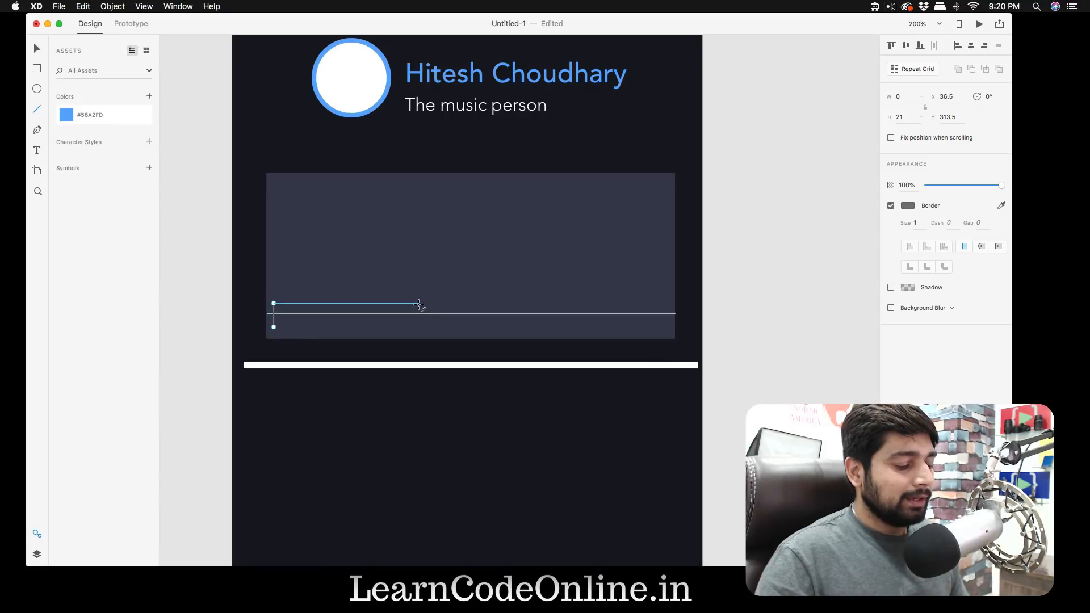
key("super+z")
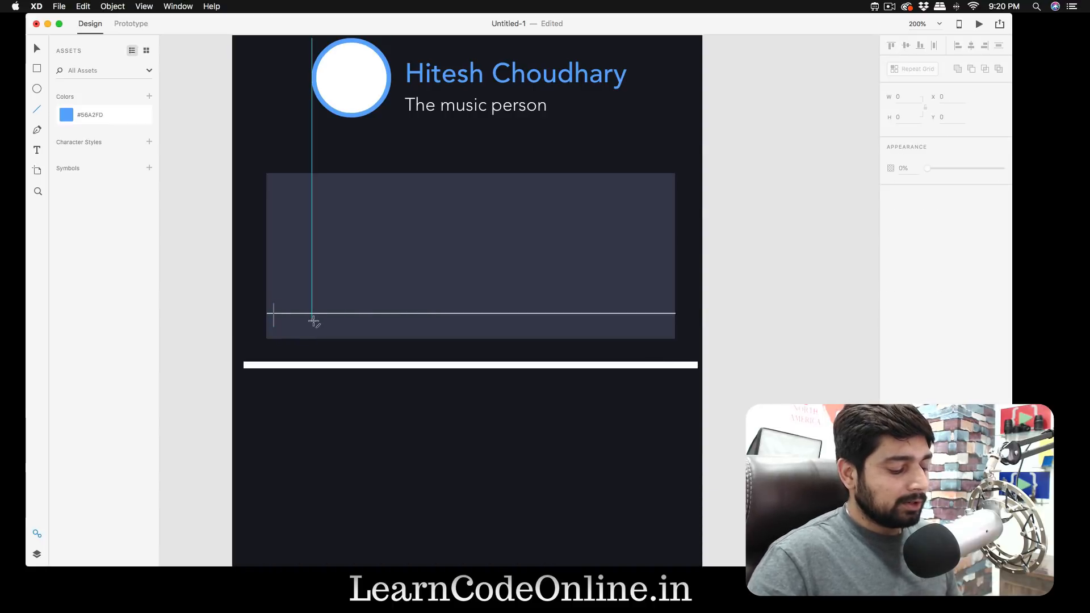
- Duplicate the short vertical line to make five lines spaced 7 apart along the horizontal line
key("v")
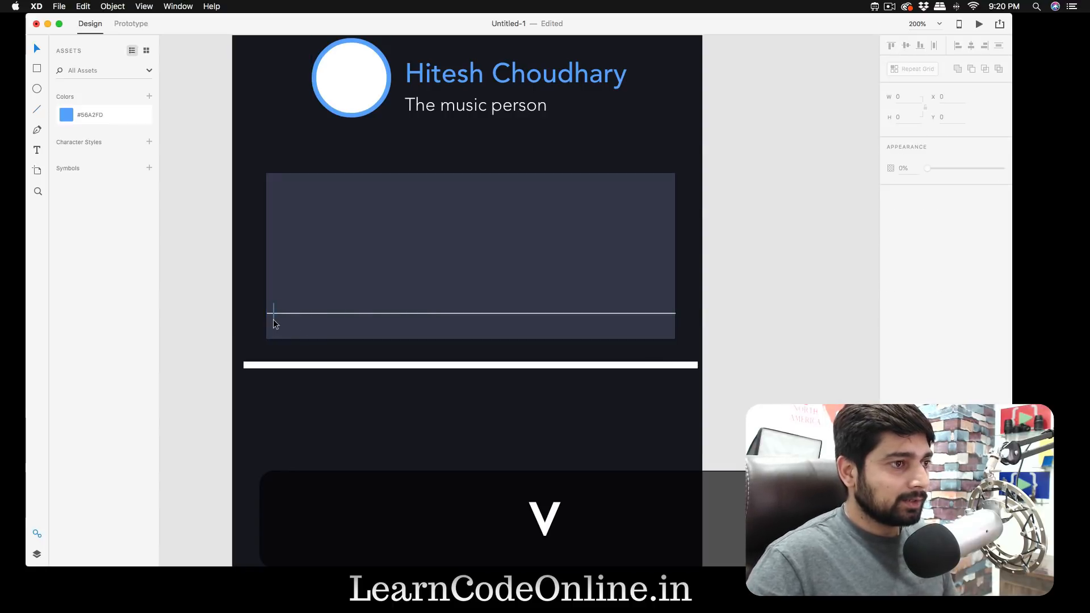
key("alt")
left_click_drag(273, 319, 295, 320)
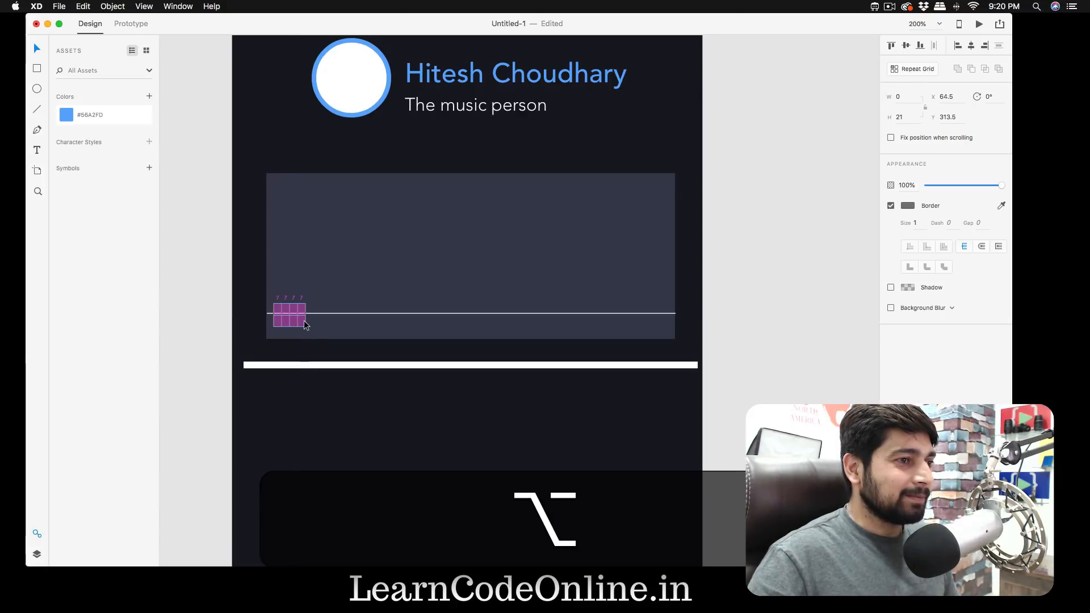
- Lengthen the middle vertical line at both ends to a height of 35
left_click(289, 320)
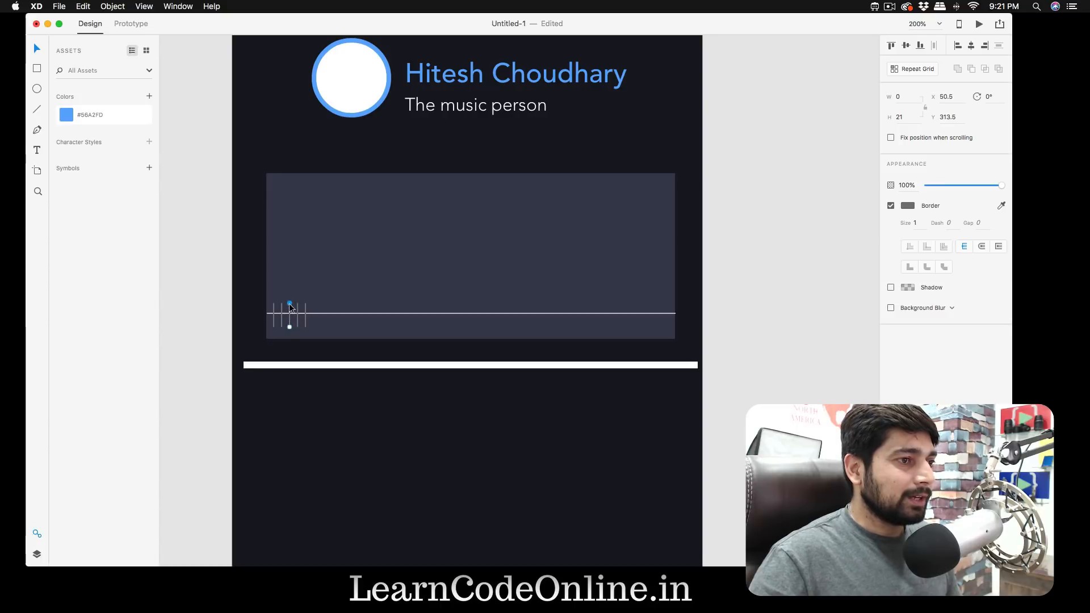
key("shift")
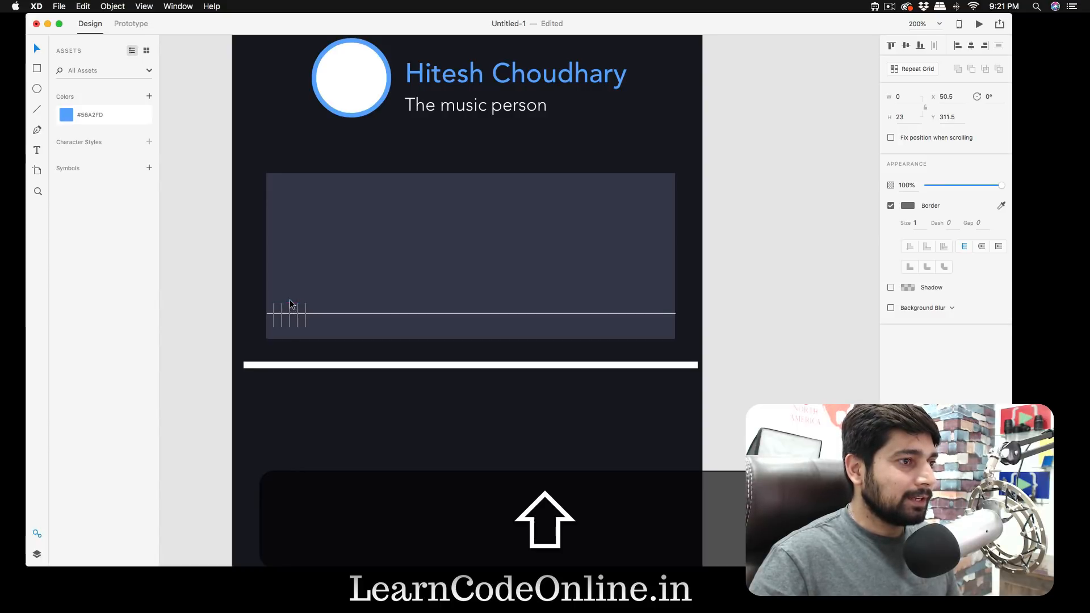
left_click_drag(288, 327, 288, 334)
- Extend the fourth vertical line upward to a height of 24, and the second one at both ends to a height of 28
left_click(296, 322)
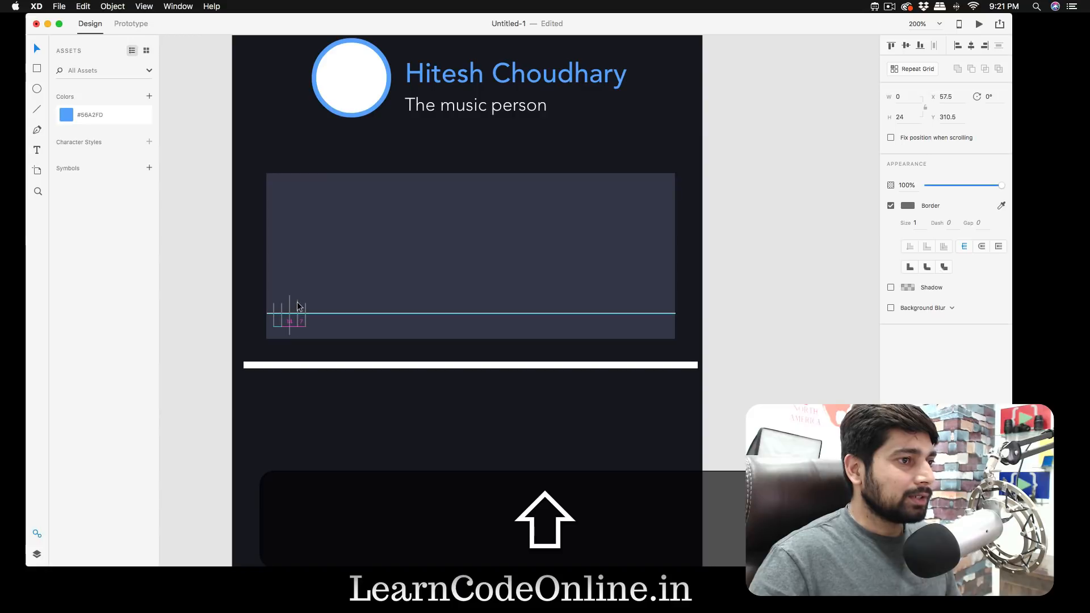
key("Up")
key("Up")
key("Up")
left_click(281, 317)
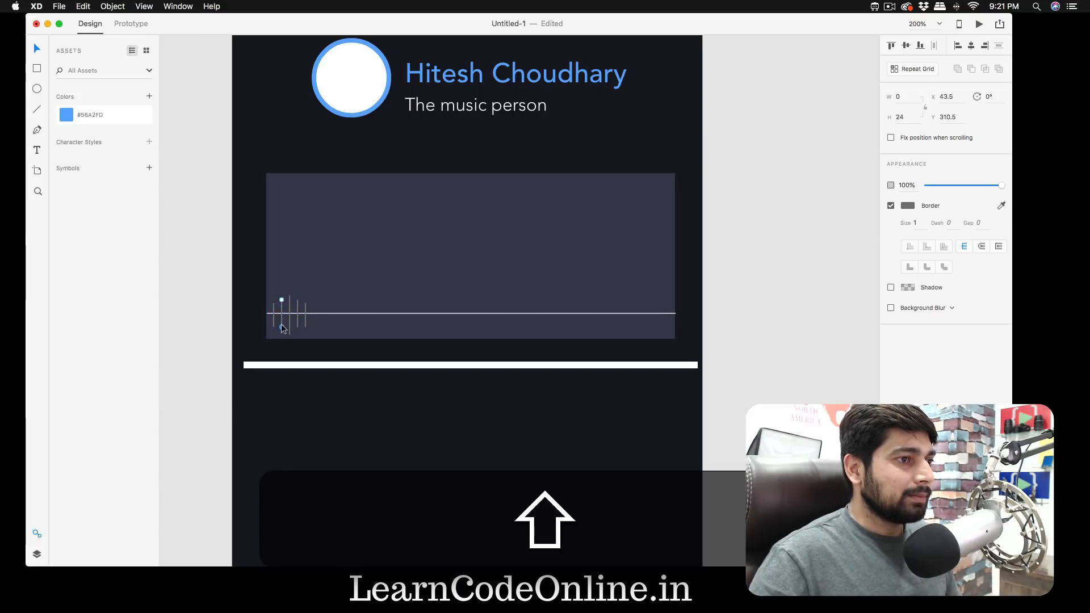
left_click_drag(282, 327, 282, 331)
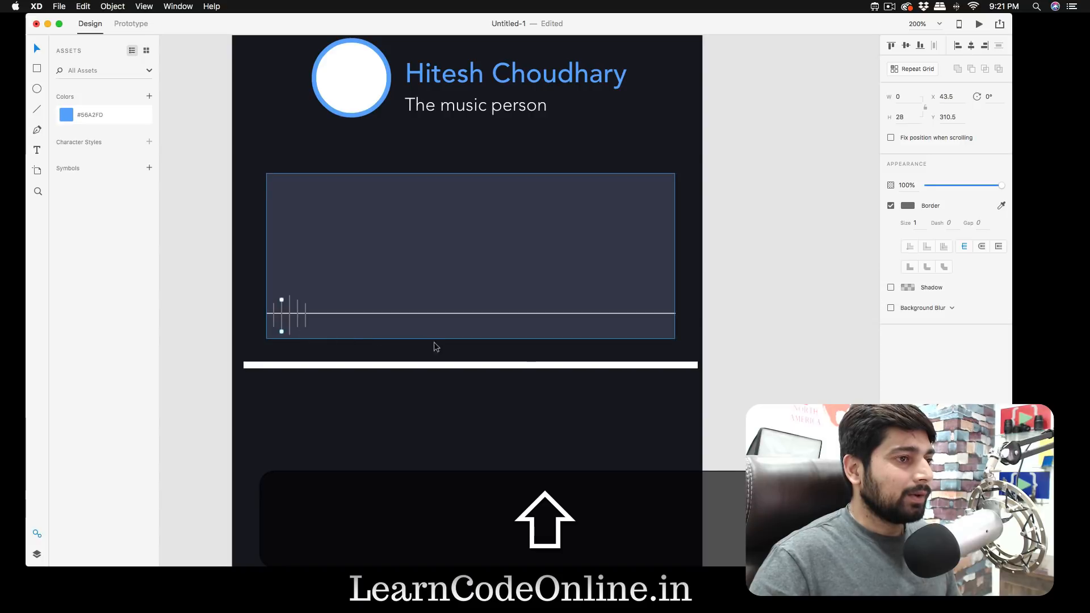
left_click(740, 351)
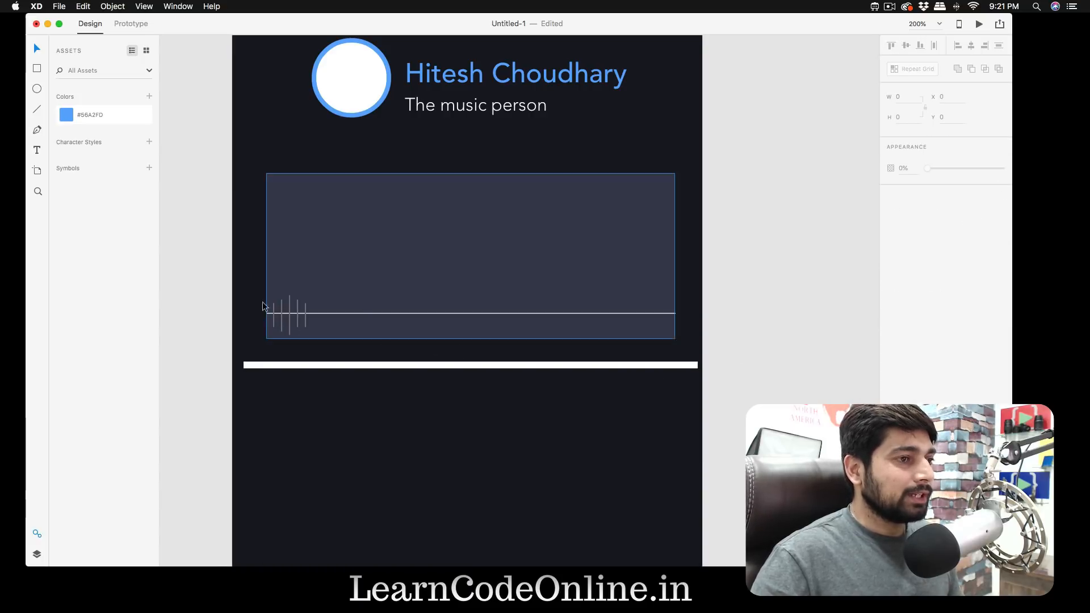
- Group the five vertical lines and repeat the group horizontally with a Repeat Grid 354 wide, reaching the rectangle's far edge
left_click(273, 322)
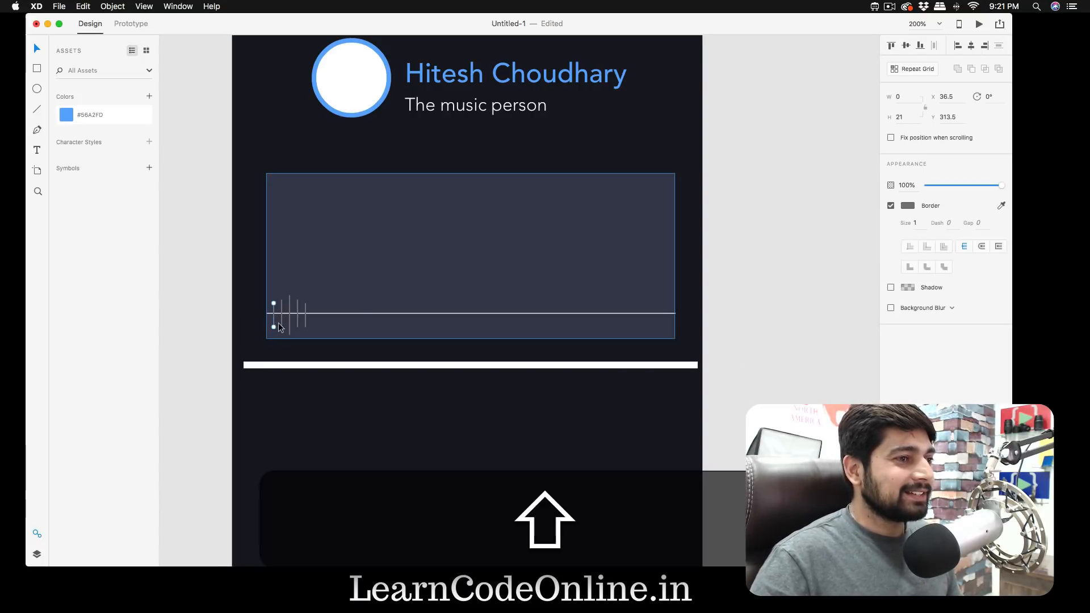
left_click(290, 324, "shift")
left_click(297, 325, "shift")
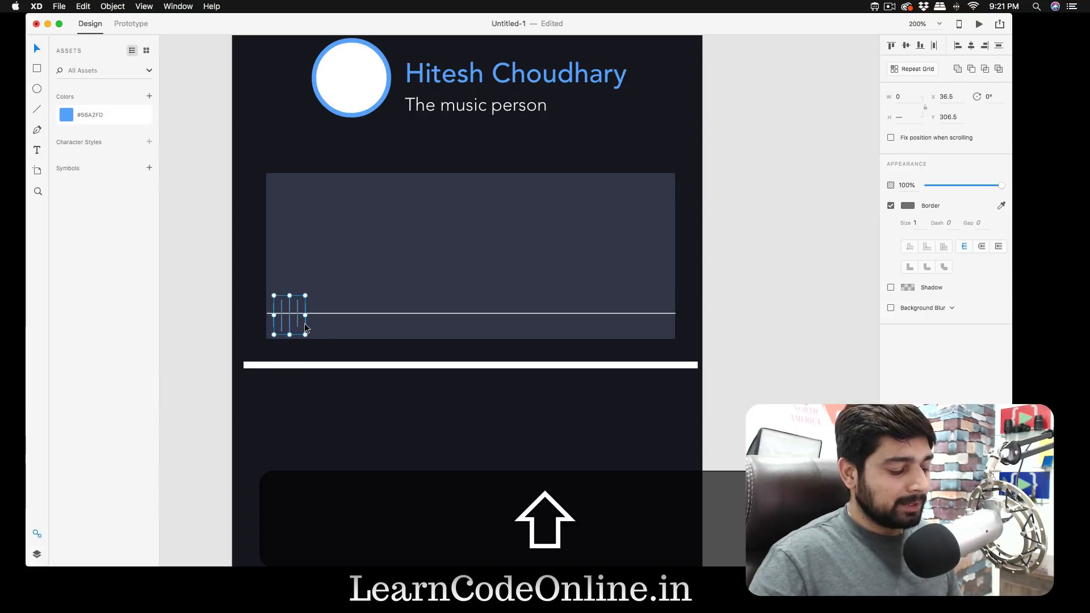
key("super+g")
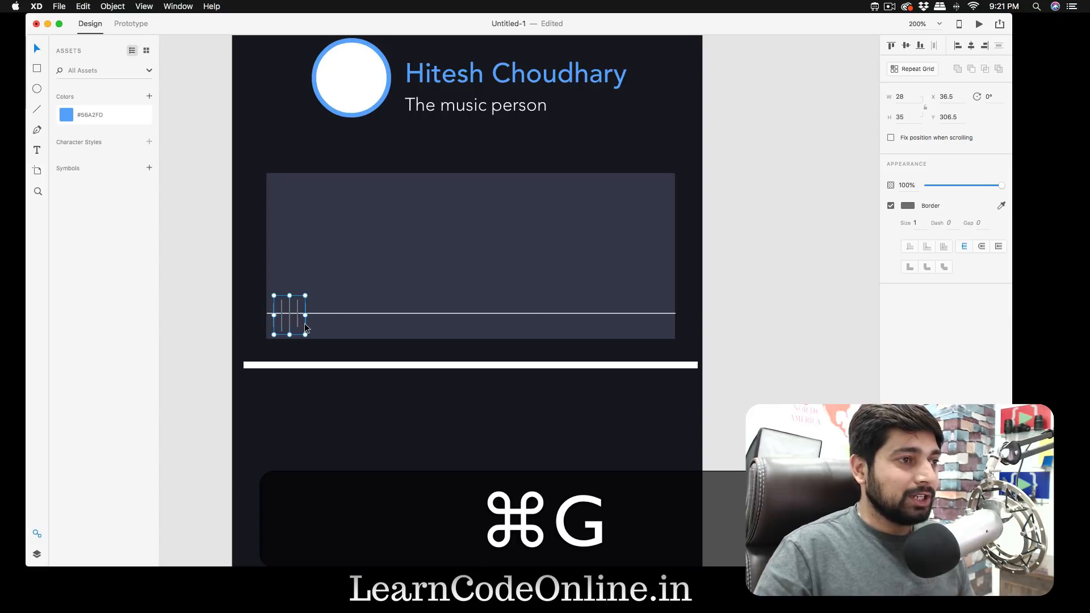
left_click(916, 68)
left_click_drag(307, 317, 669, 316)
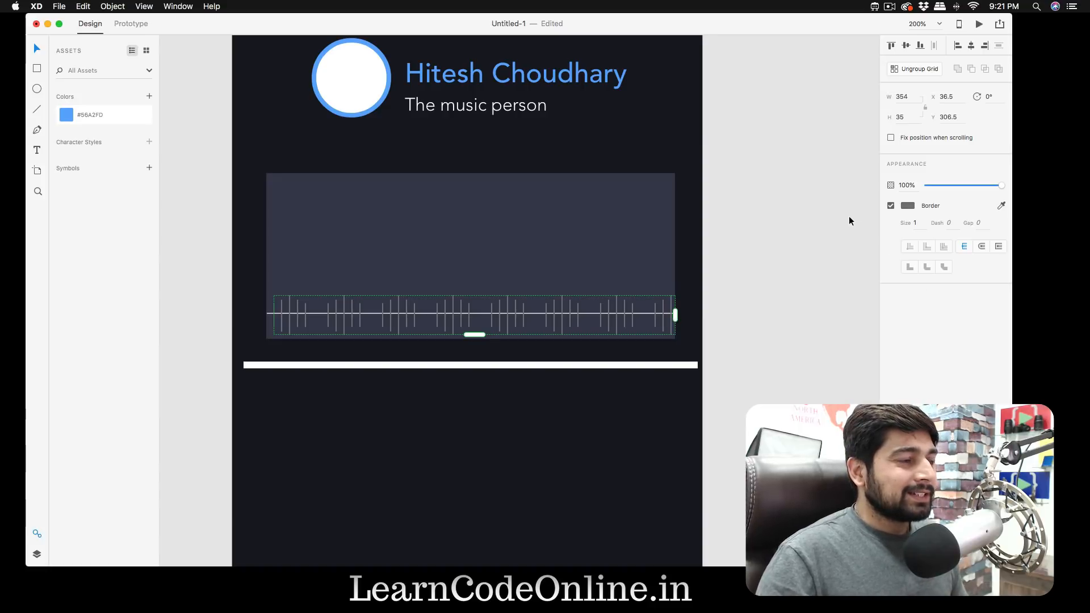
- Set the border colour of the repeated waveform lines to light grey #B2B1B1
left_click(907, 206)
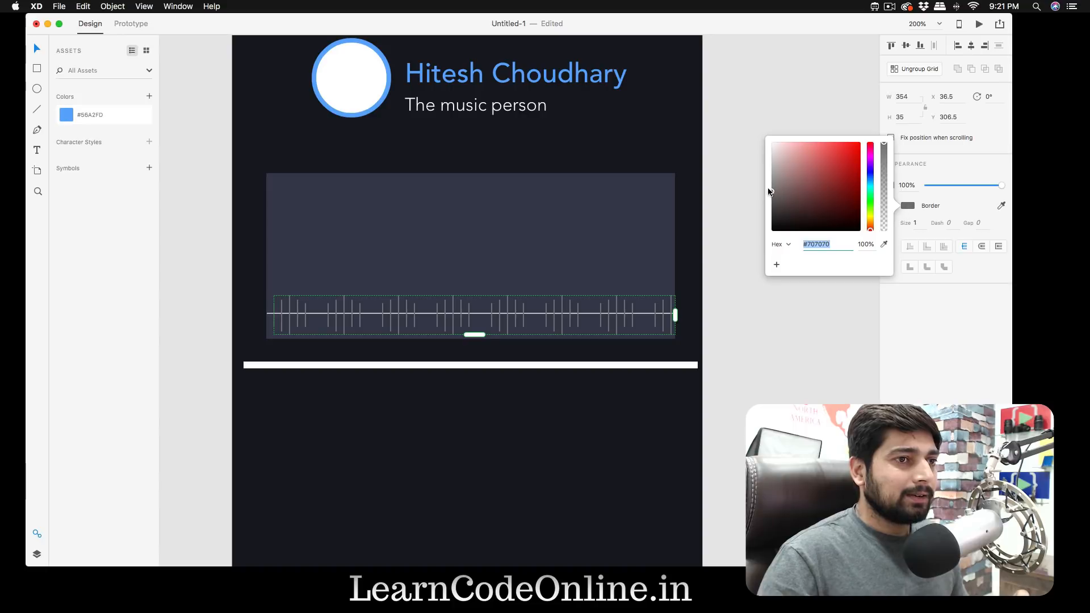
left_click_drag(772, 185, 772, 171)
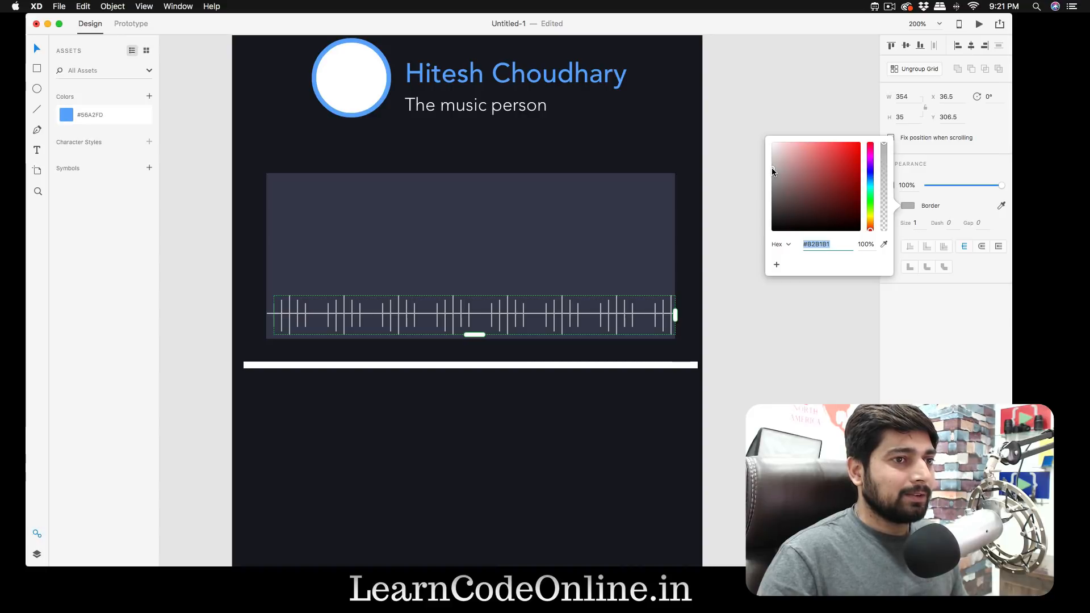
left_click(752, 235)
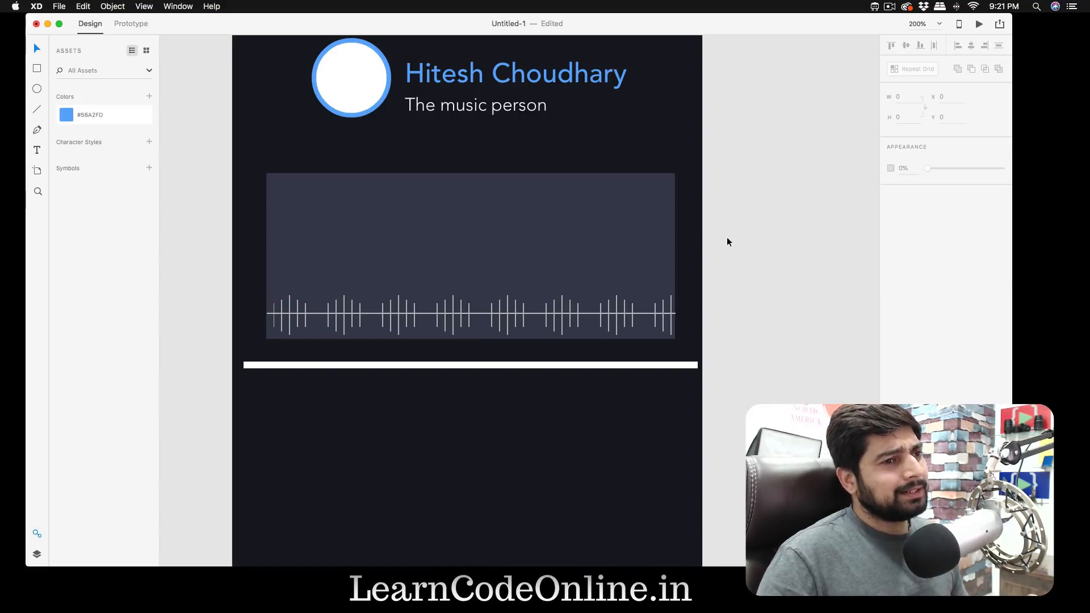
left_click(647, 222)
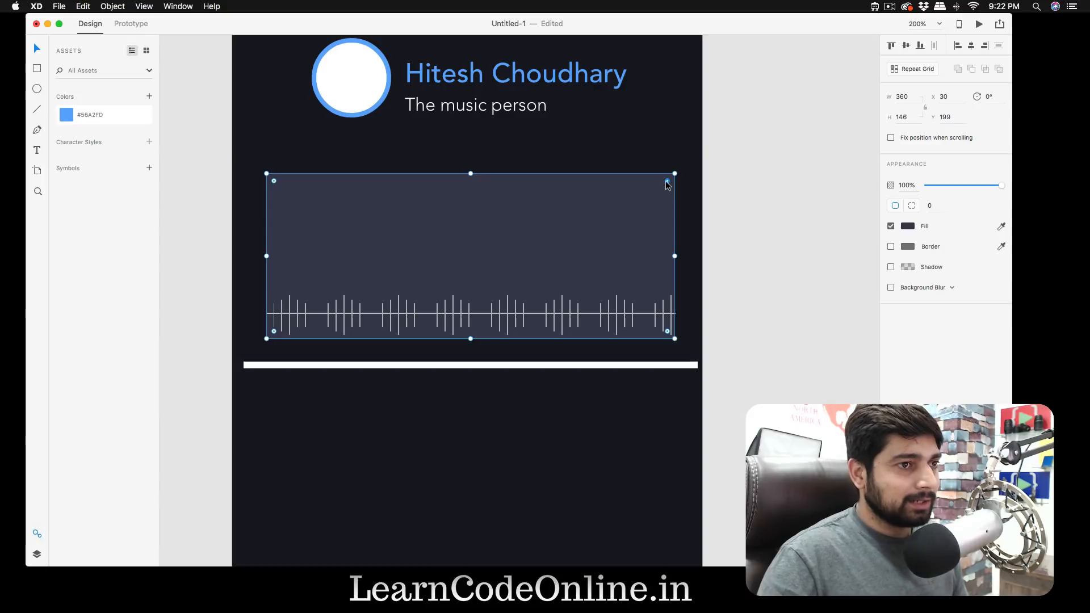
left_click_drag(666, 183, 676, 175)
left_click(800, 208)
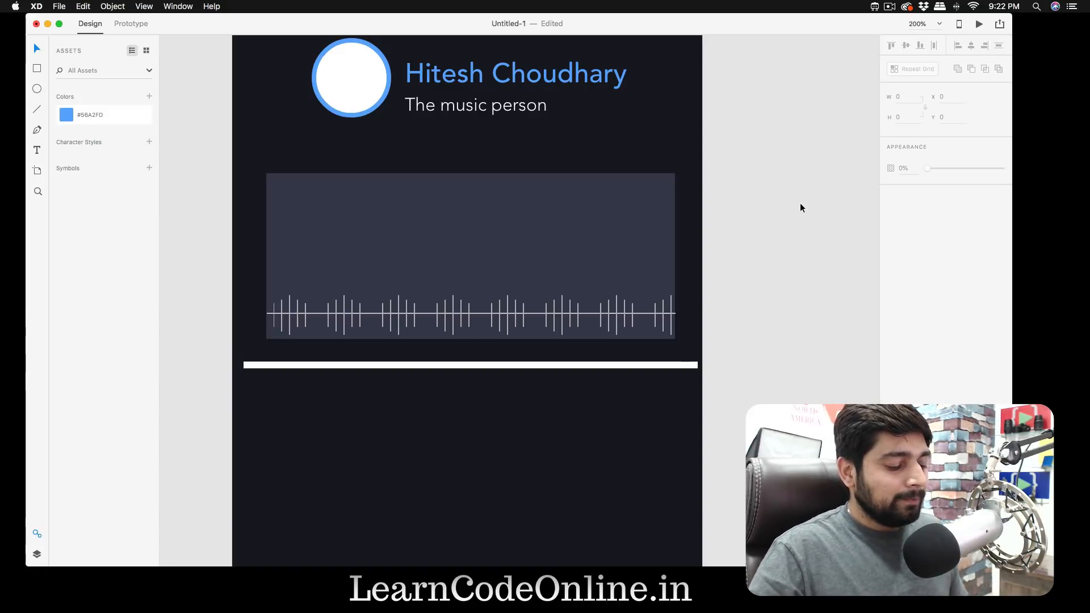
- Add the text "93.5 FM" inside the grey rectangle, above the waveform
key("t")
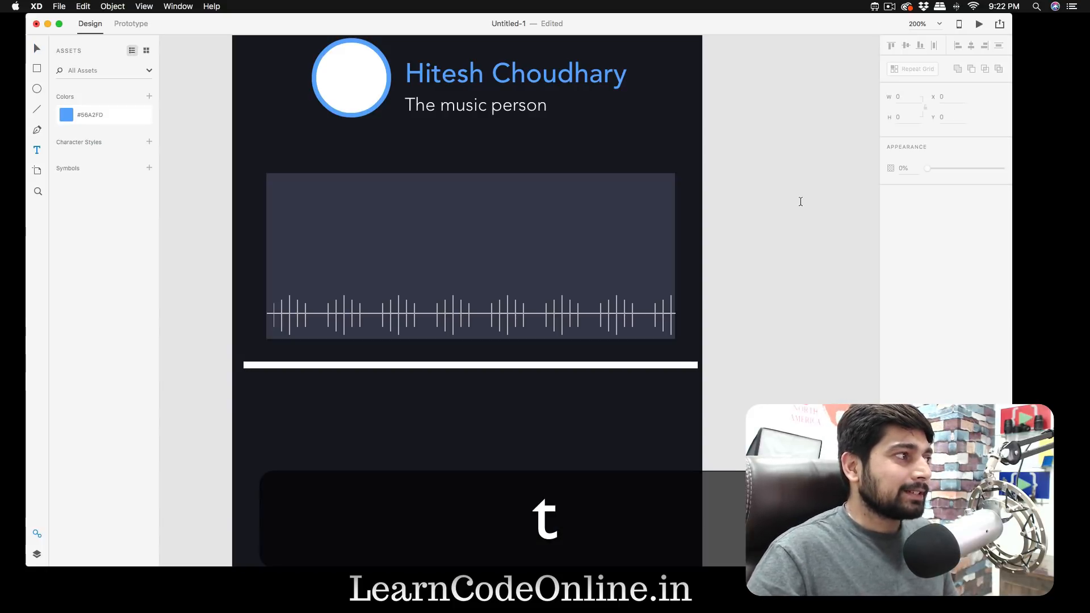
left_click(398, 257)
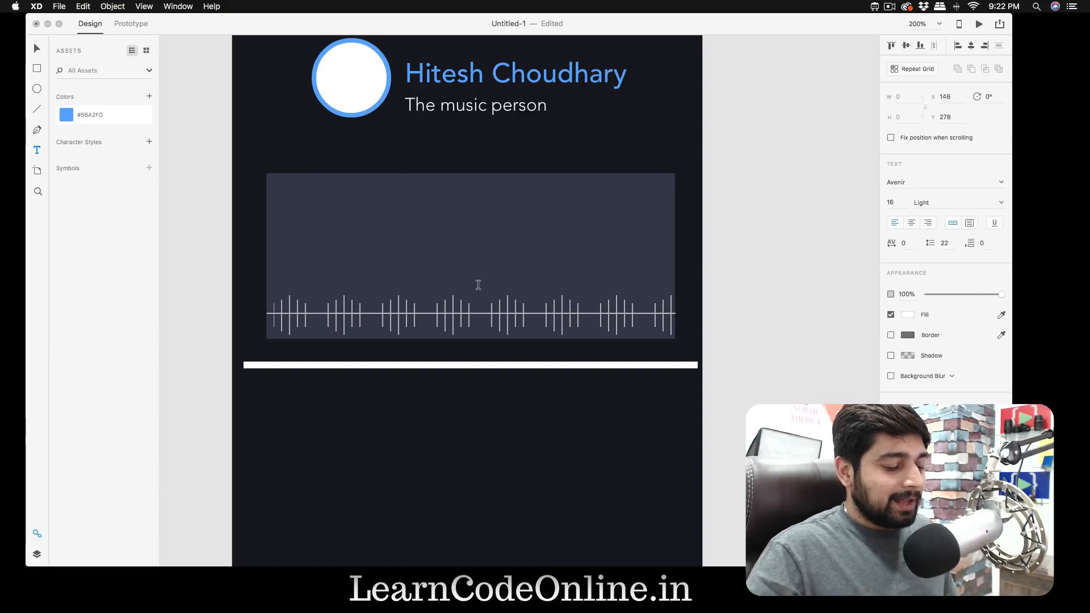
type("93")
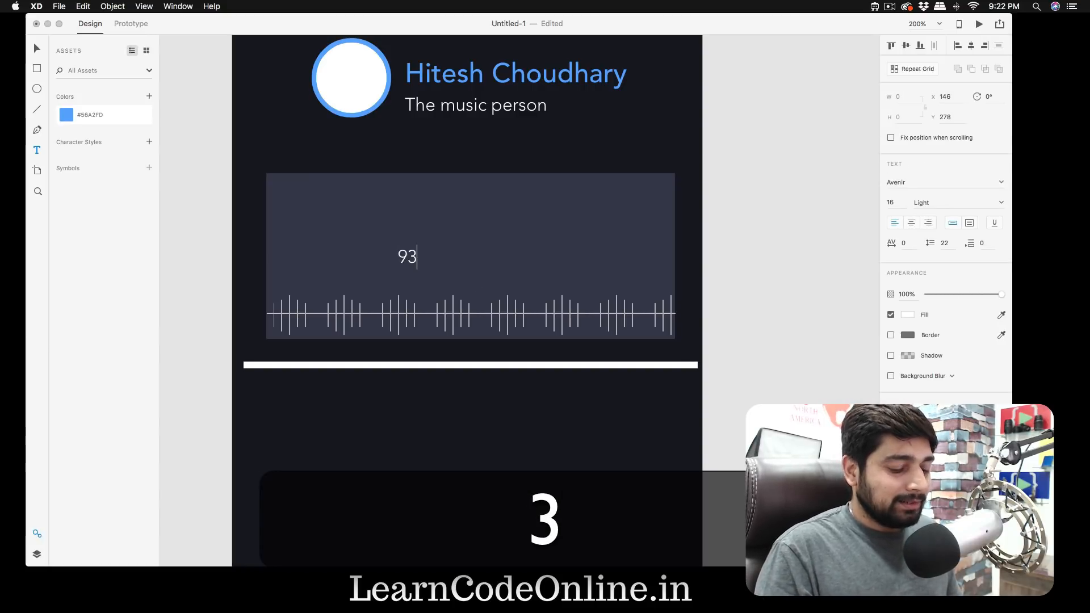
type(".5 FM")
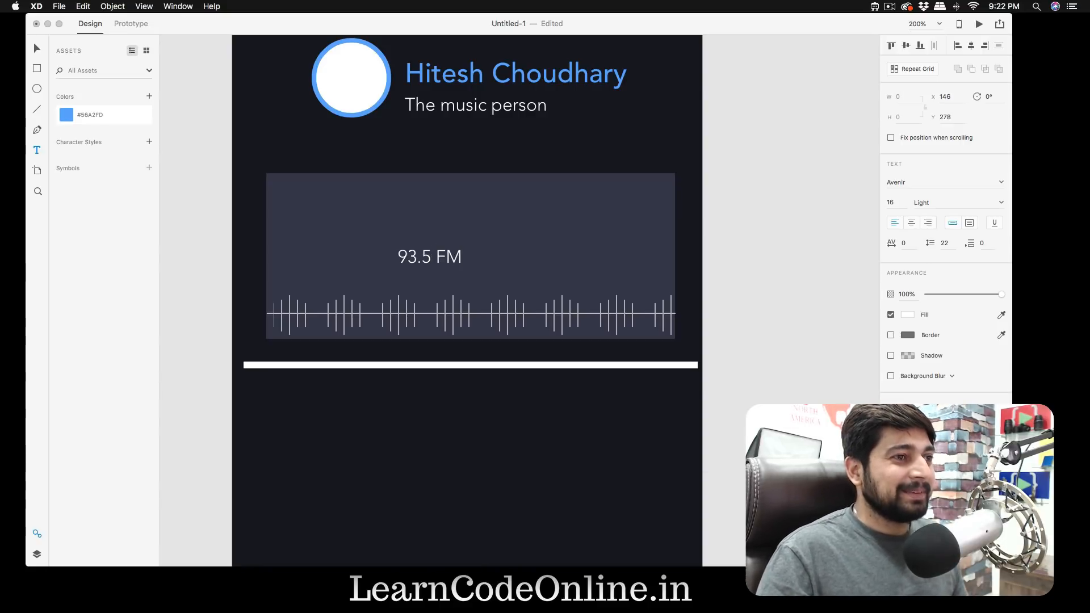
- Style the "93.5 FM" text with font size 30, weight Black and the saved blue colour
key("super+a")
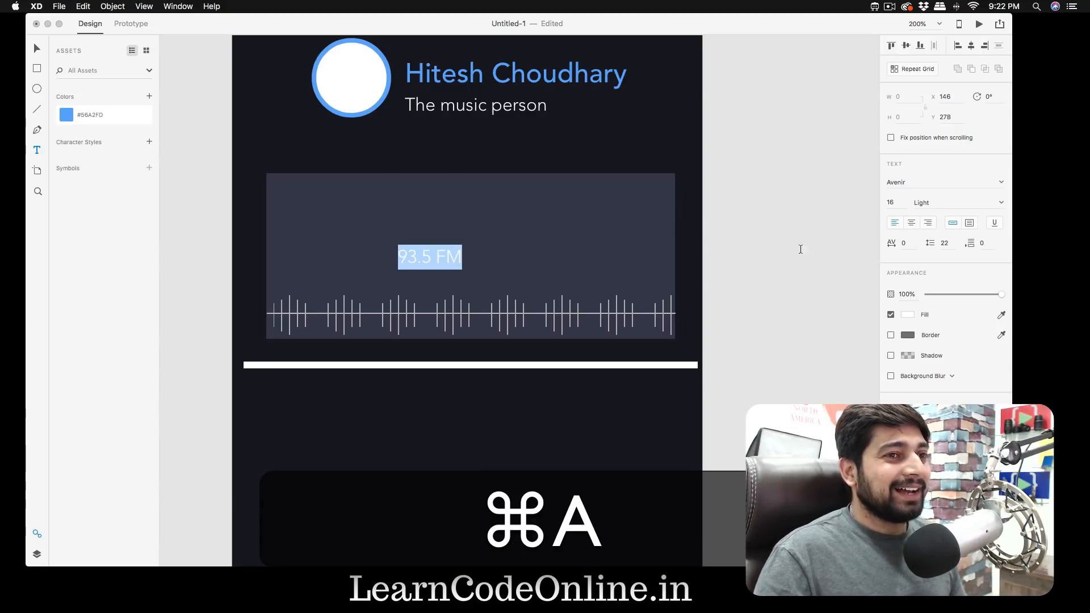
left_click(895, 201)
type("30")
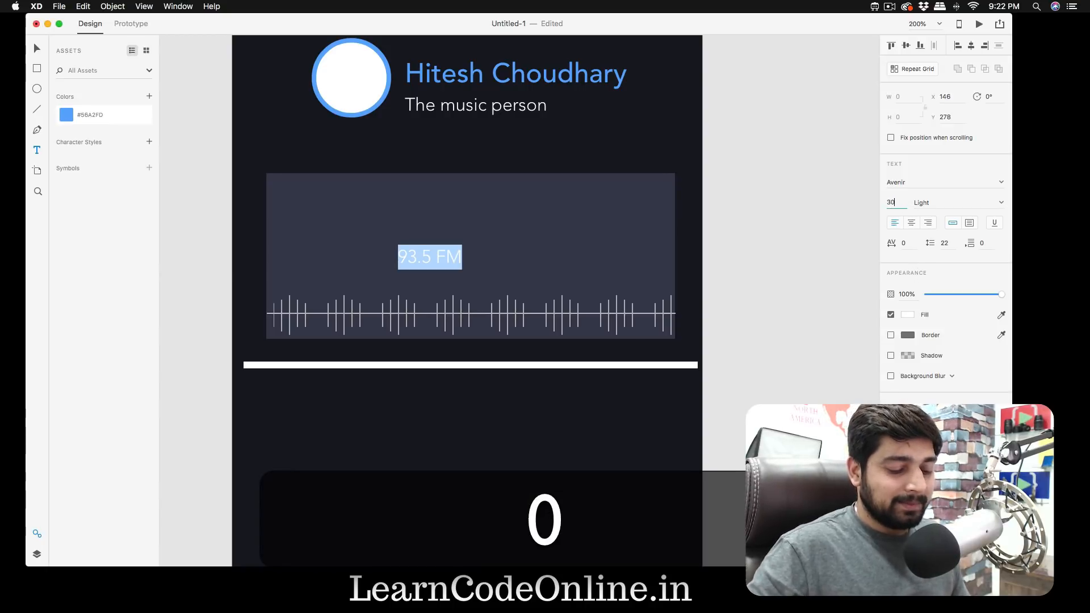
key("Return")
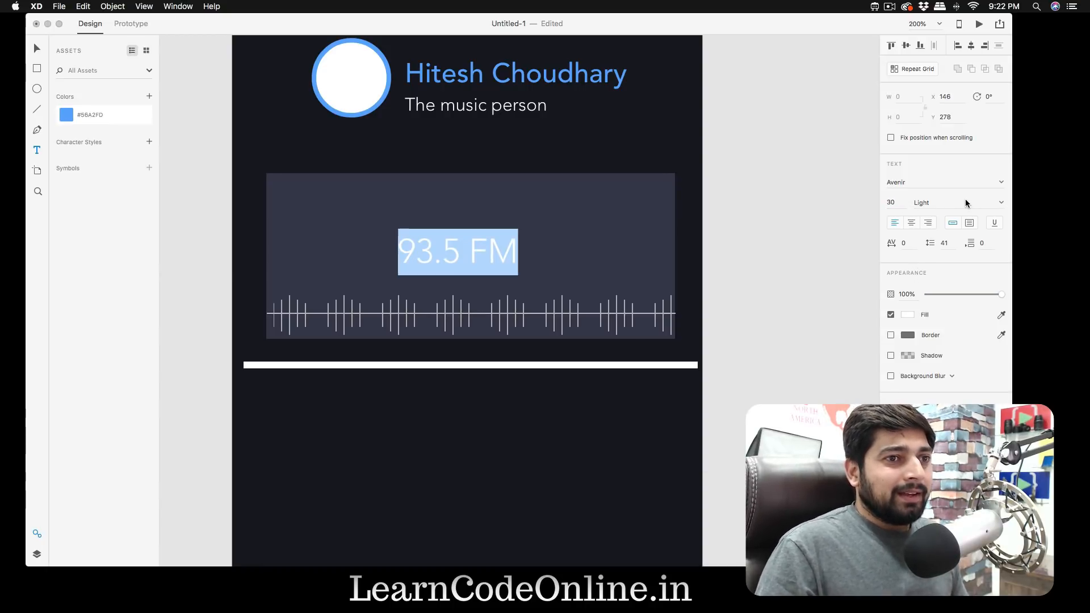
left_click(1002, 203)
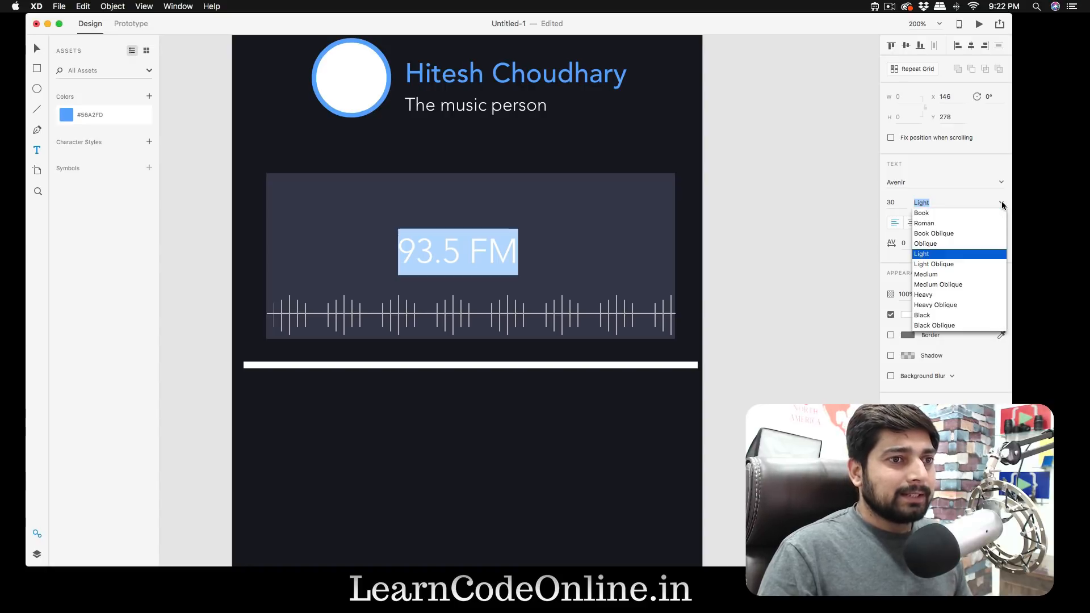
left_click(931, 295)
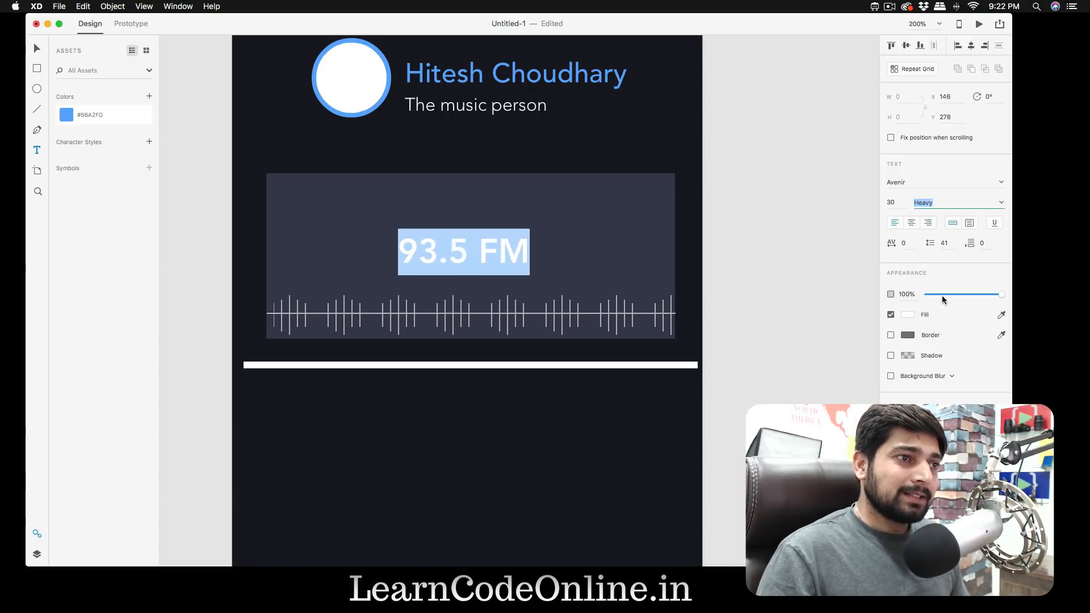
left_click(1003, 203)
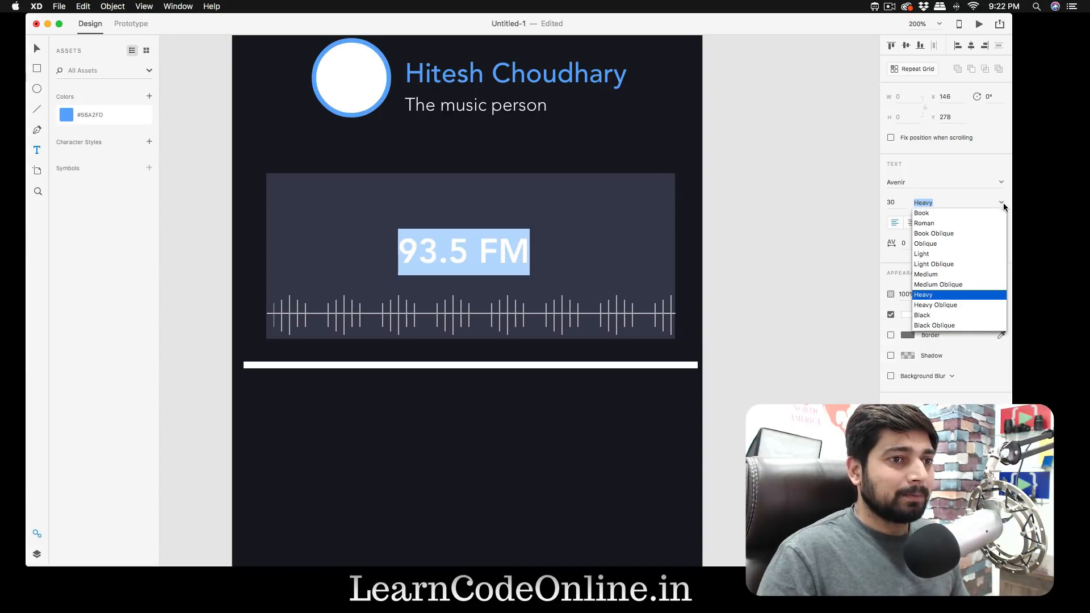
left_click(951, 316)
key("Escape")
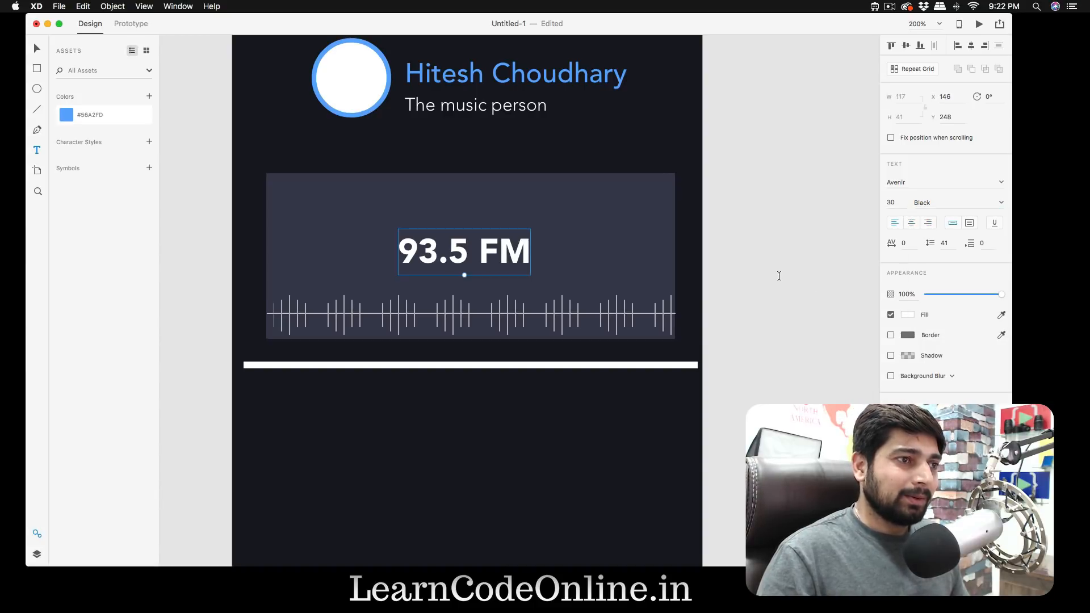
double_click(507, 255)
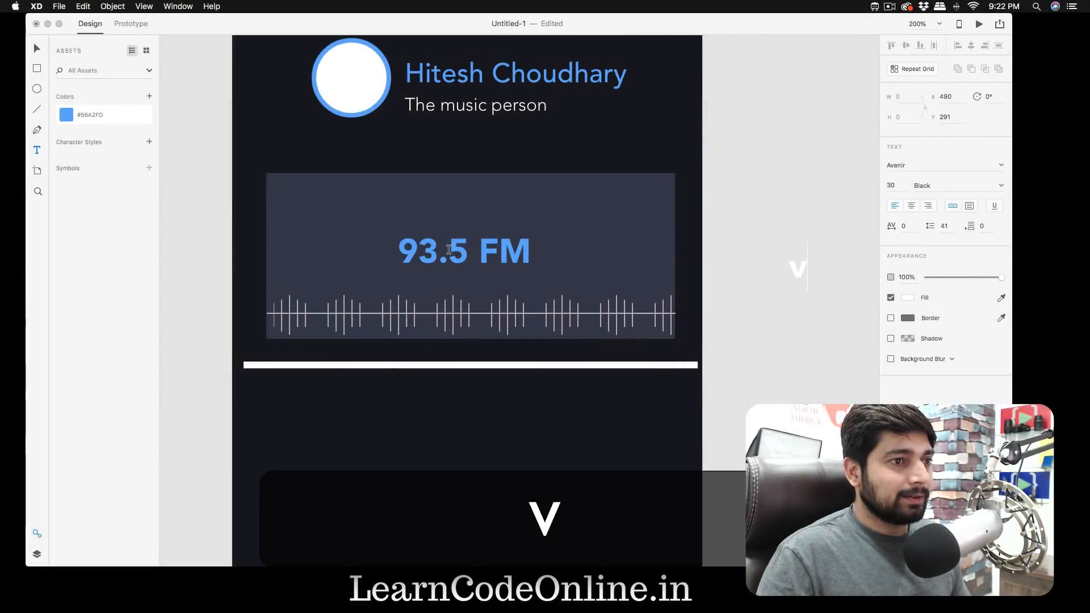
- Remove the stray text beside the artboard and move "93.5 FM" down, horizontally centred just above the waveform
key("BackSpace")
key("Escape")
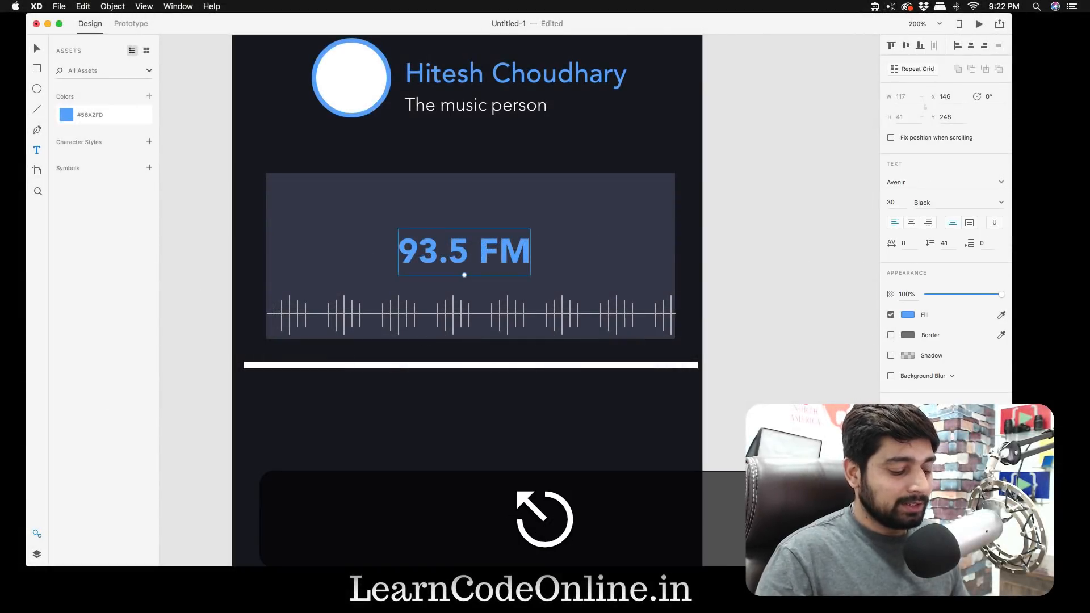
key("v")
left_click_drag(456, 252, 460, 263)
left_click(779, 277)
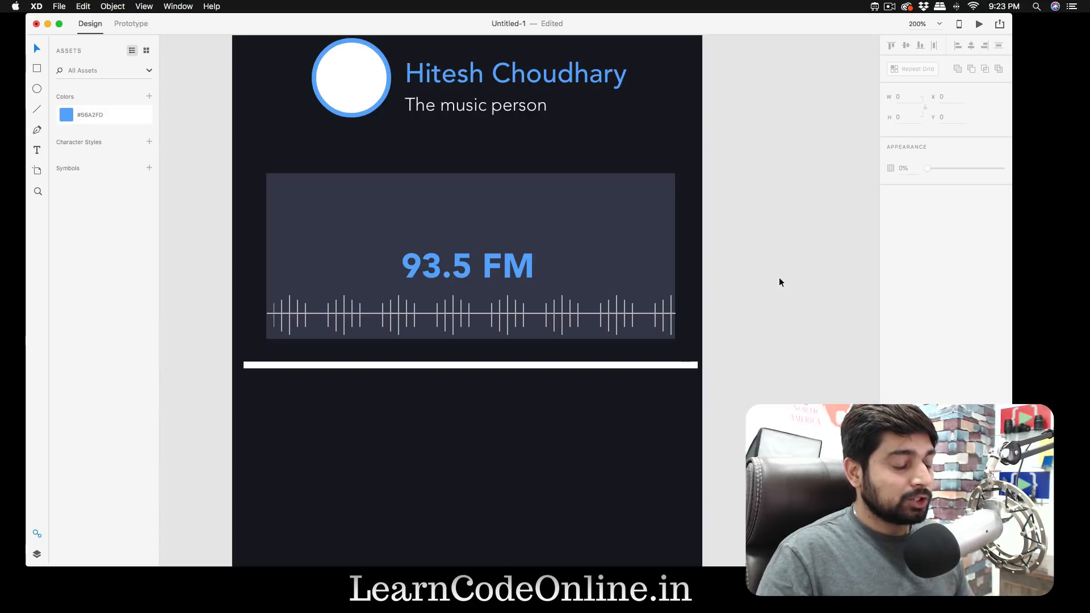
- Add the text "playing: Linkin Park" inside the grey rectangle, above "93.5 FM"
key("t")
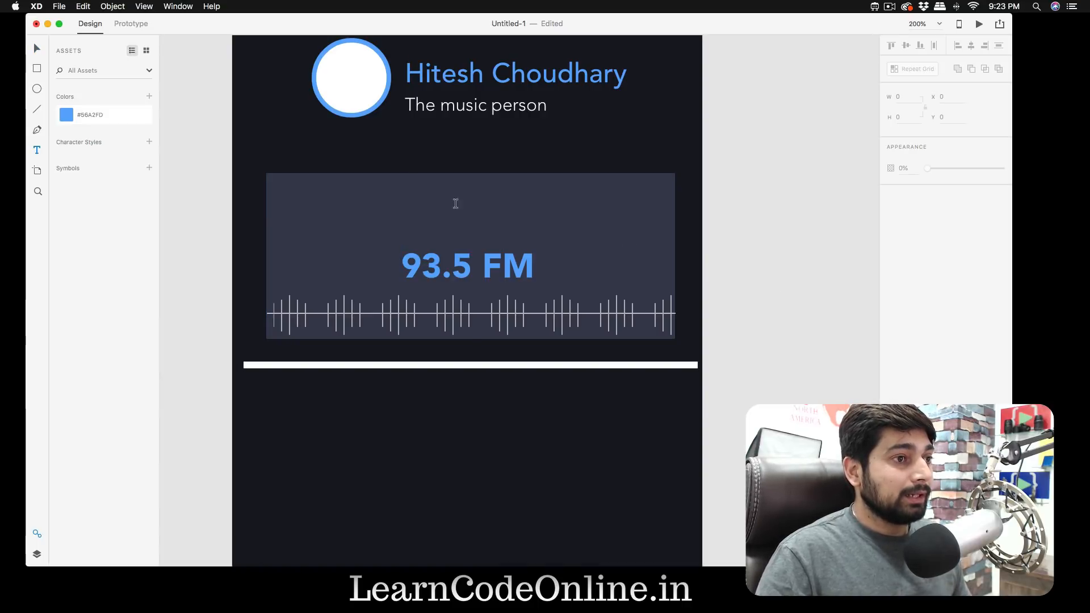
left_click(386, 212)
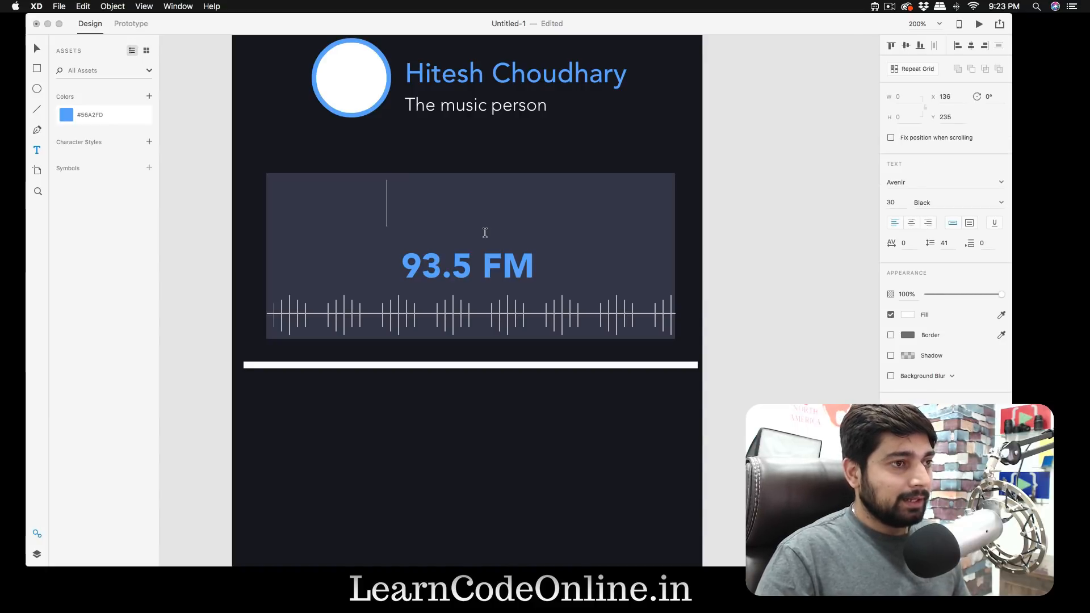
type("playin")
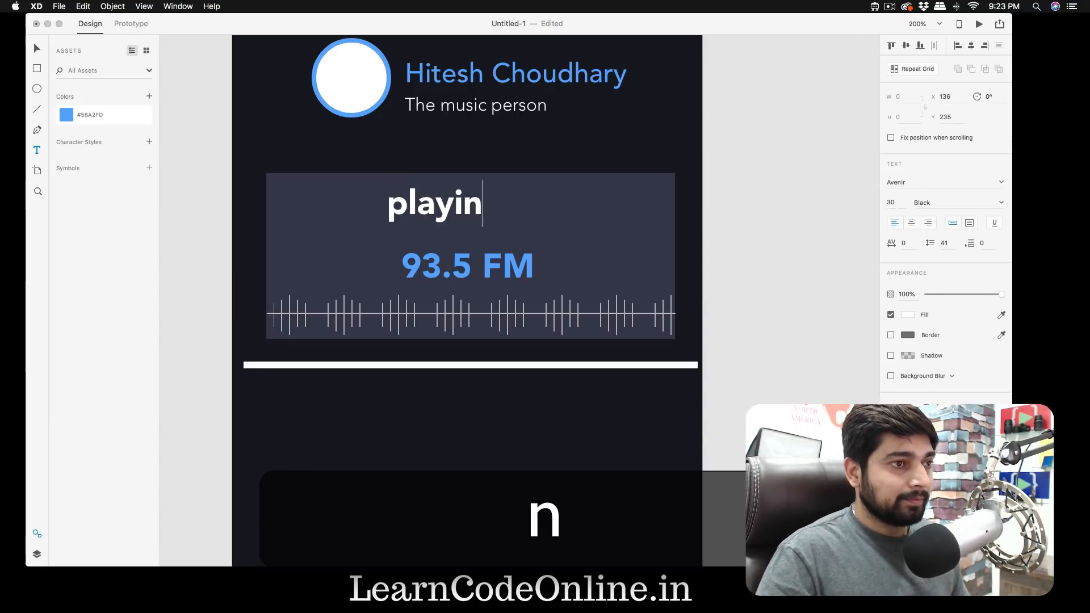
type("g: Linkin Park")
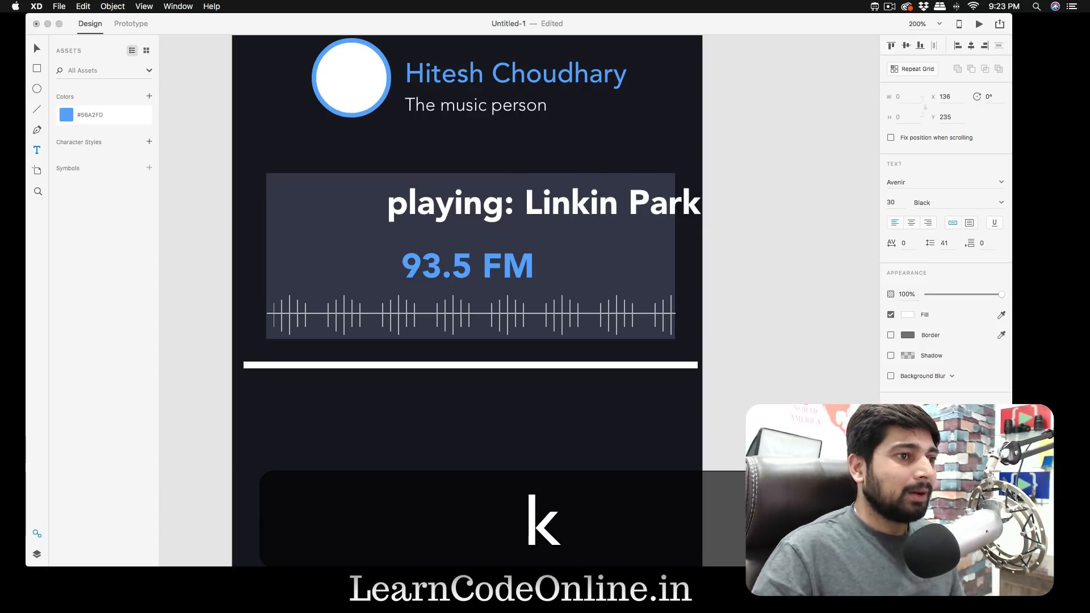
- Style the "playing: Linkin Park" text with font size 14 and weight Medium
key("super+a")
left_click(891, 202)
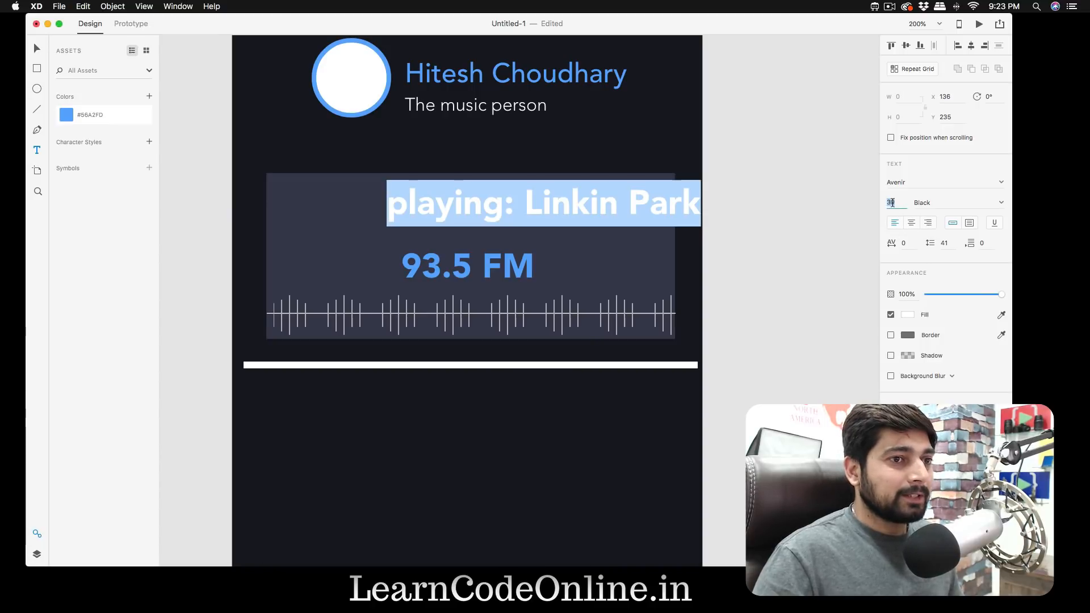
type("20")
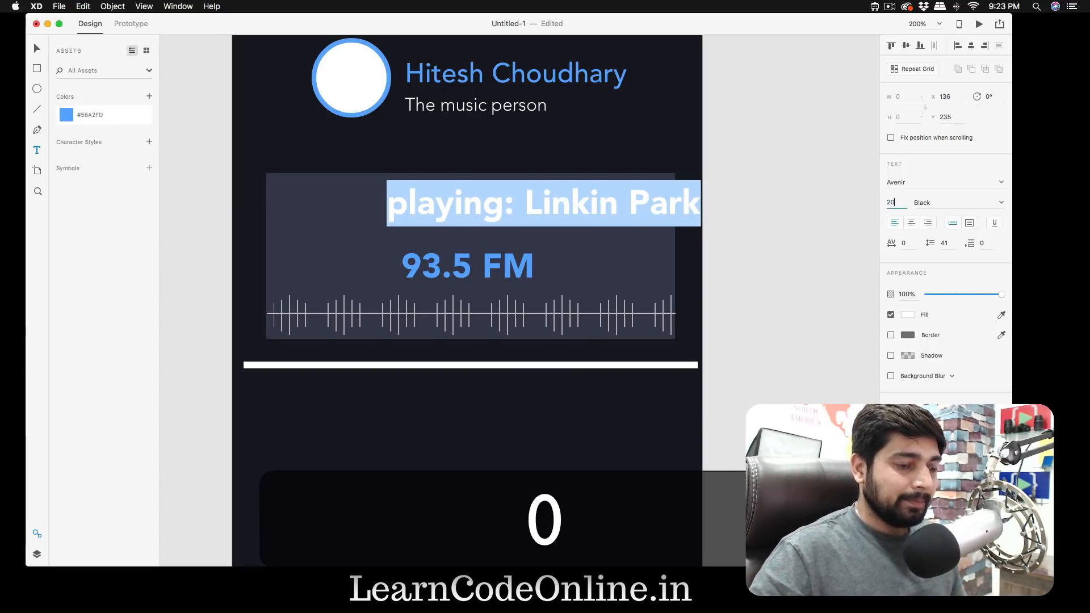
key("Return")
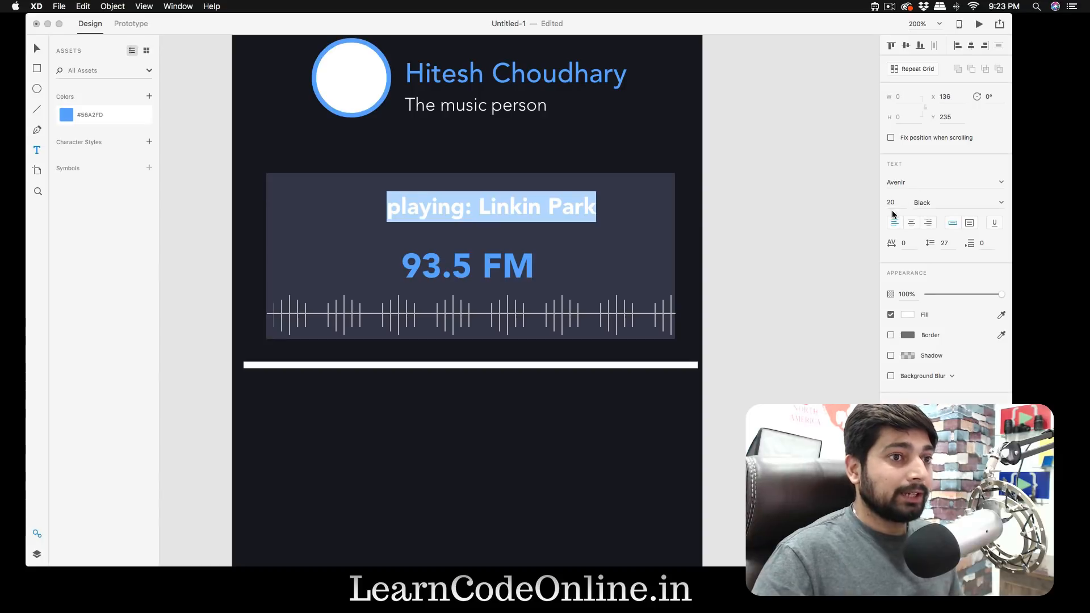
type("18")
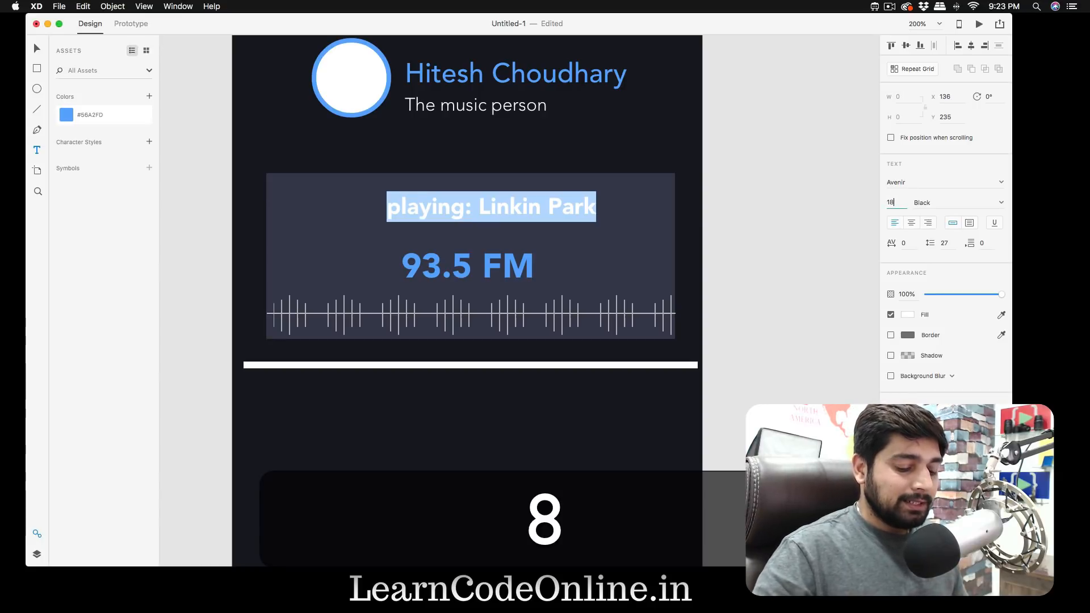
key("Return")
type("14")
key("Return")
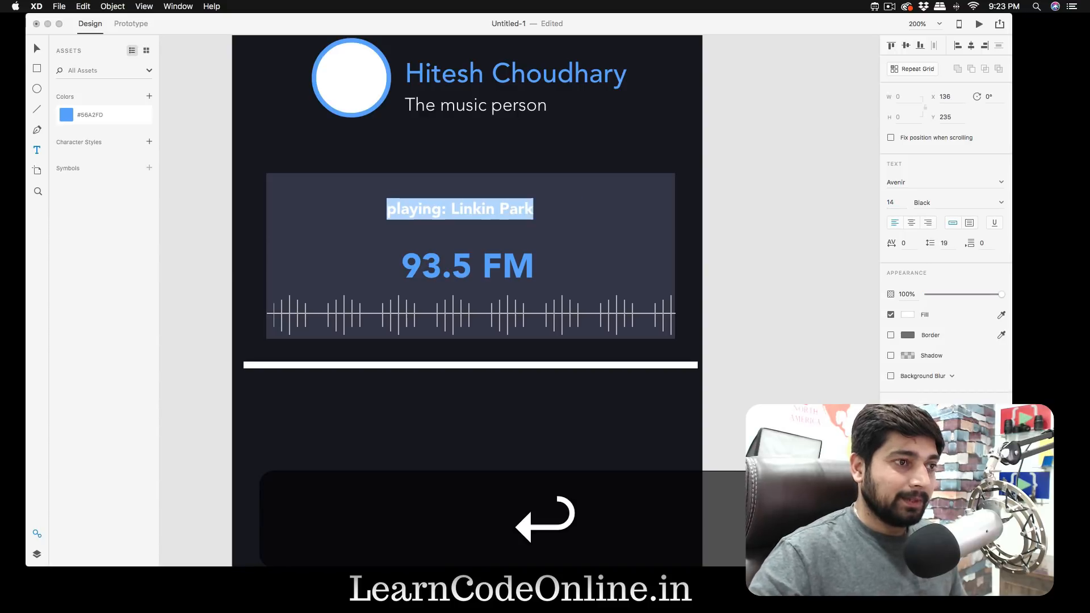
left_click(999, 203)
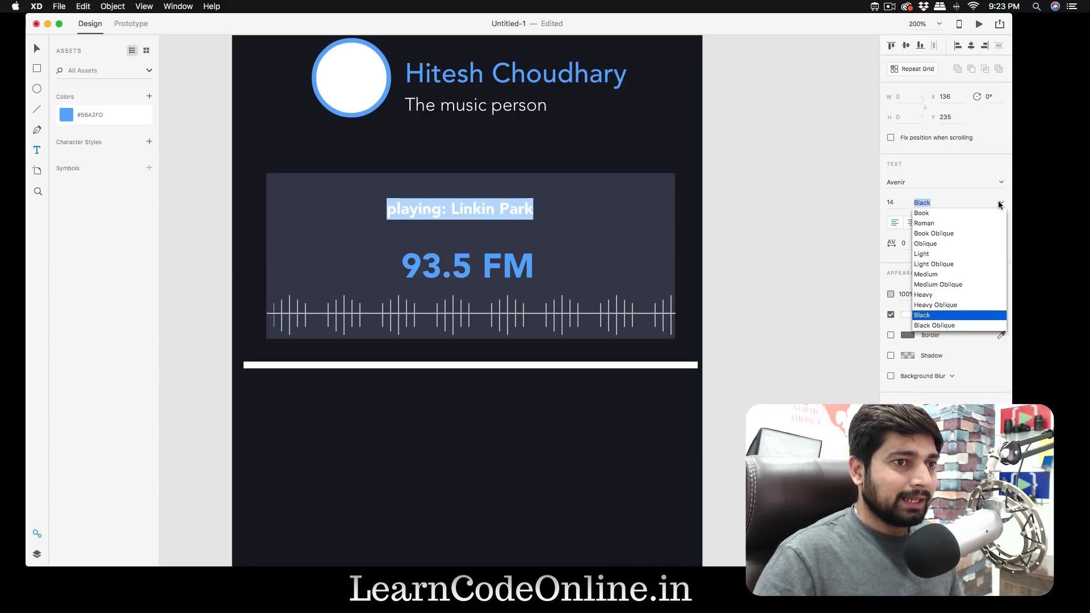
left_click(946, 275)
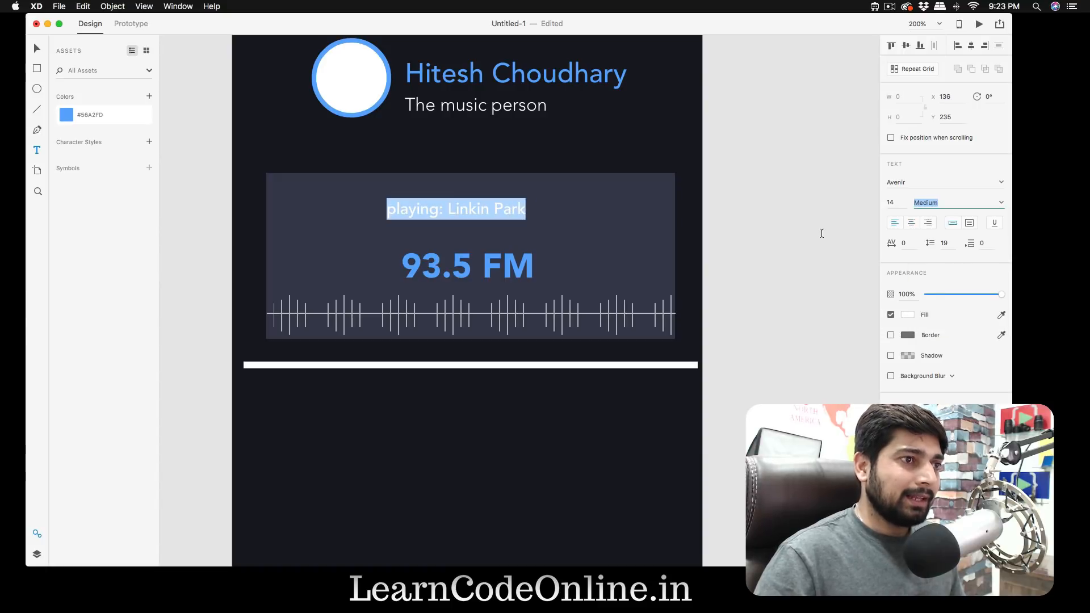
key("Escape")
- Clear the stray text and centre "playing: Linkin Park" directly above "93.5 FM", at X 146, Y 238
left_click(777, 232)
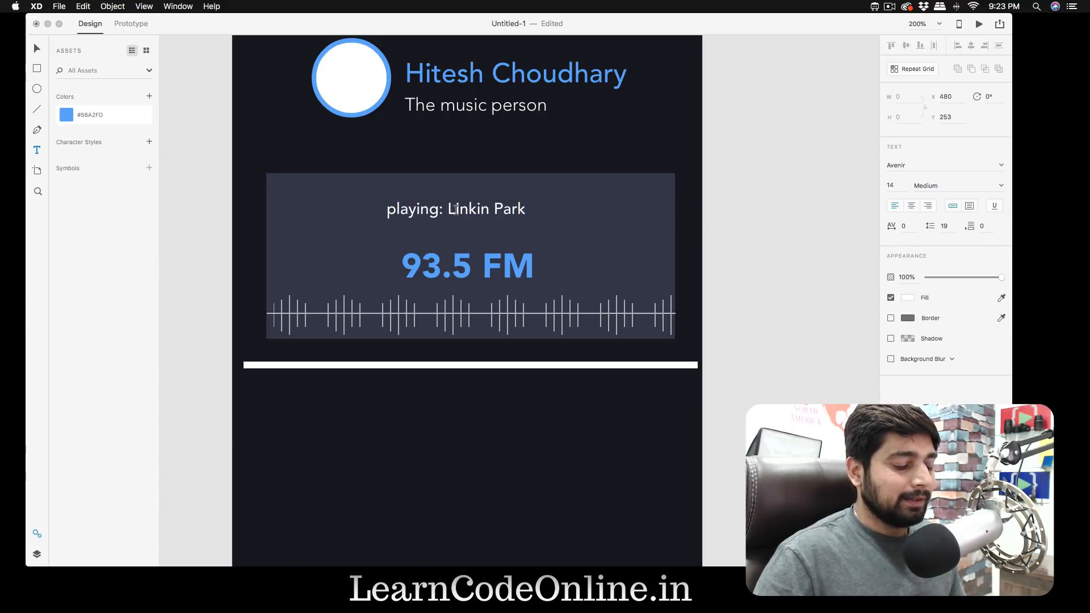
type("V")
key("BackSpace")
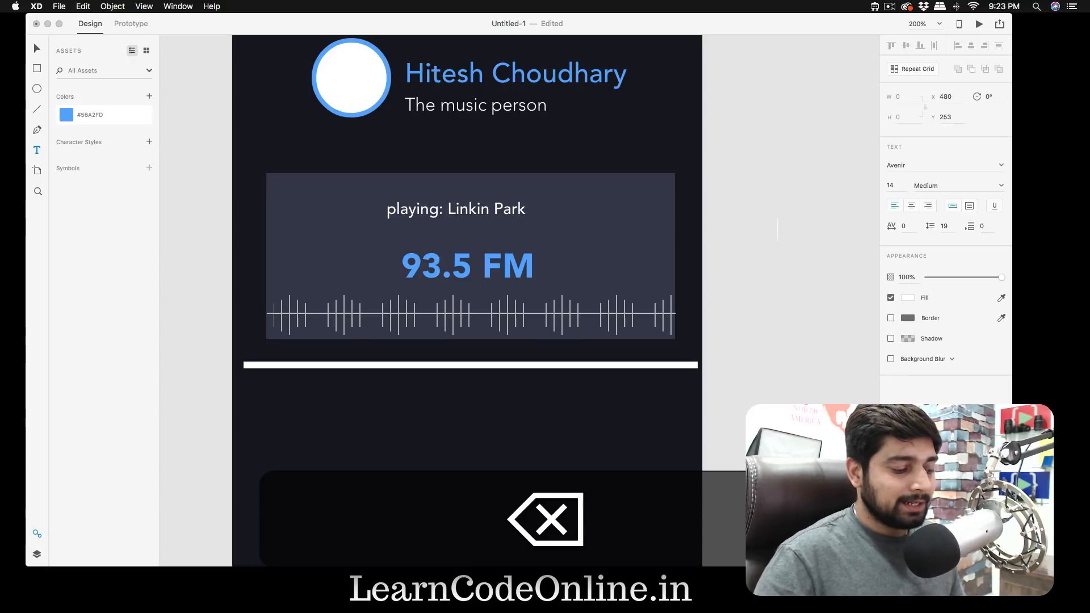
key("super+z")
key("v")
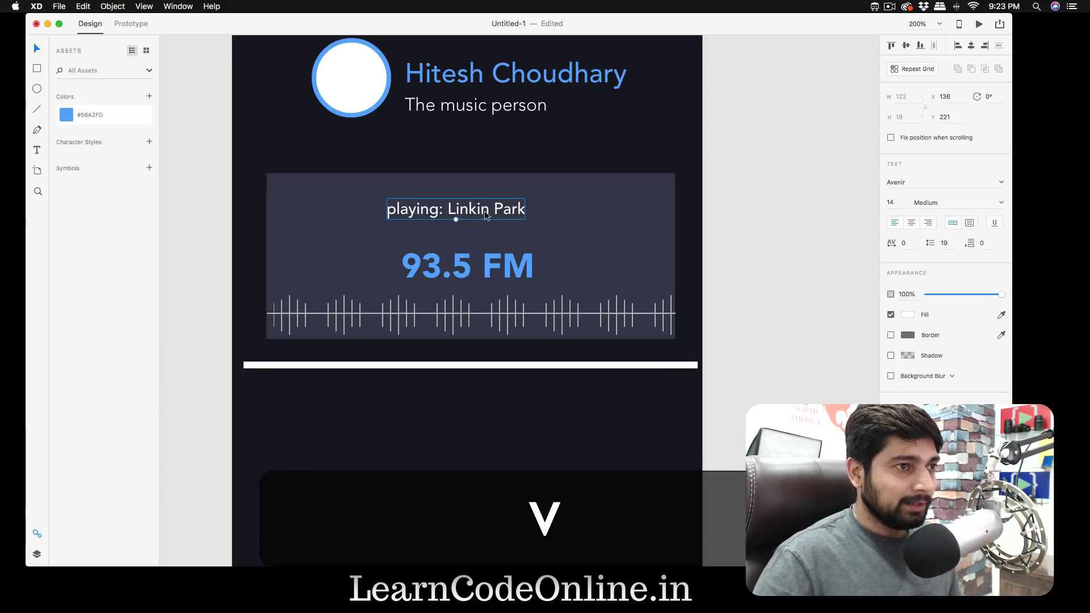
left_click_drag(479, 208, 494, 231)
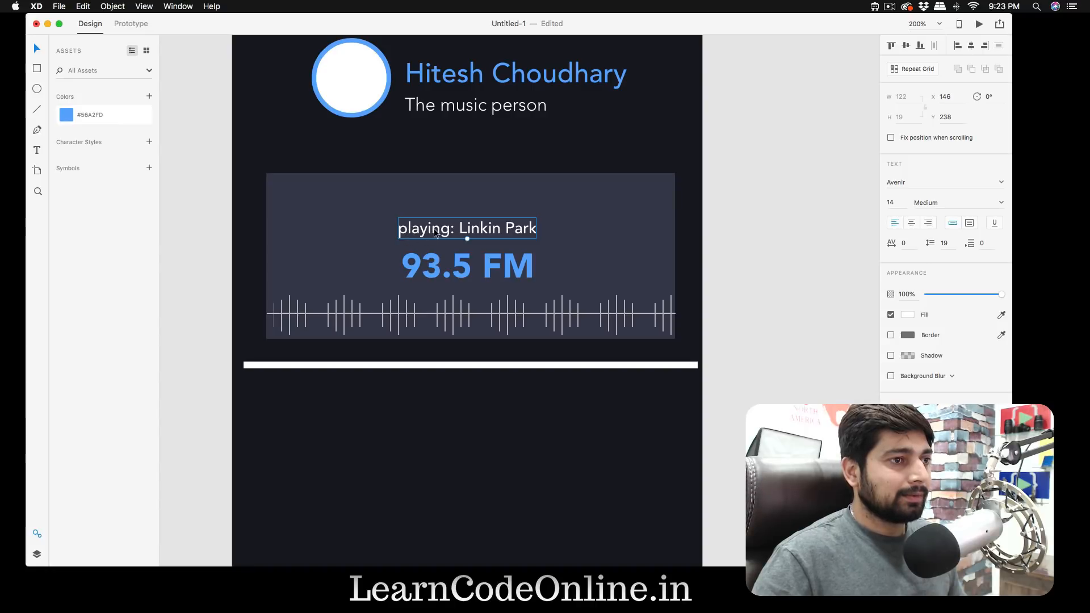
left_click(682, 265)
- Capitalise the first letter of the track text so it reads "Playing: Linkin Park"
double_click(446, 230)
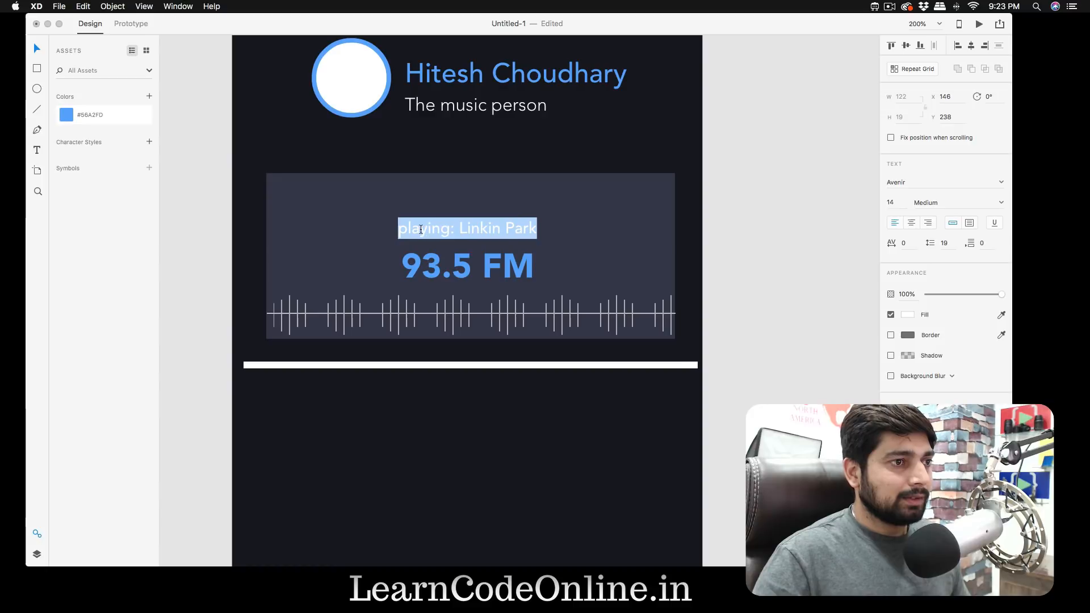
left_click(421, 230)
key("BackSpace")
type("P")
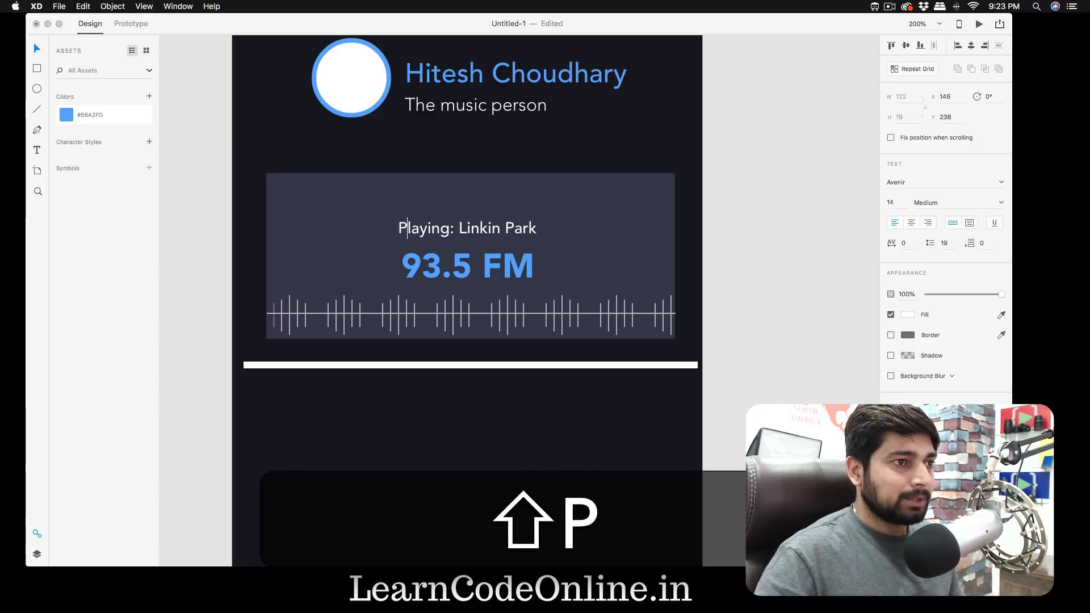
left_click(775, 245)
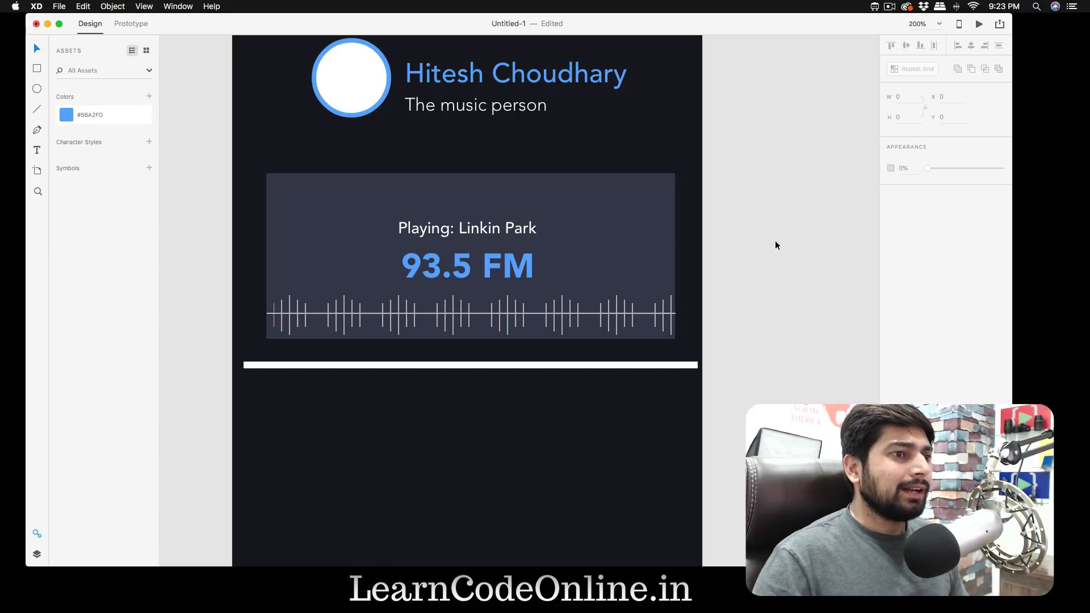
- Check the alignment and spacing of the "Playing: Linkin Park" text against the artboard centre and the "93.5 FM" label
left_click_drag(511, 230, 512, 231)
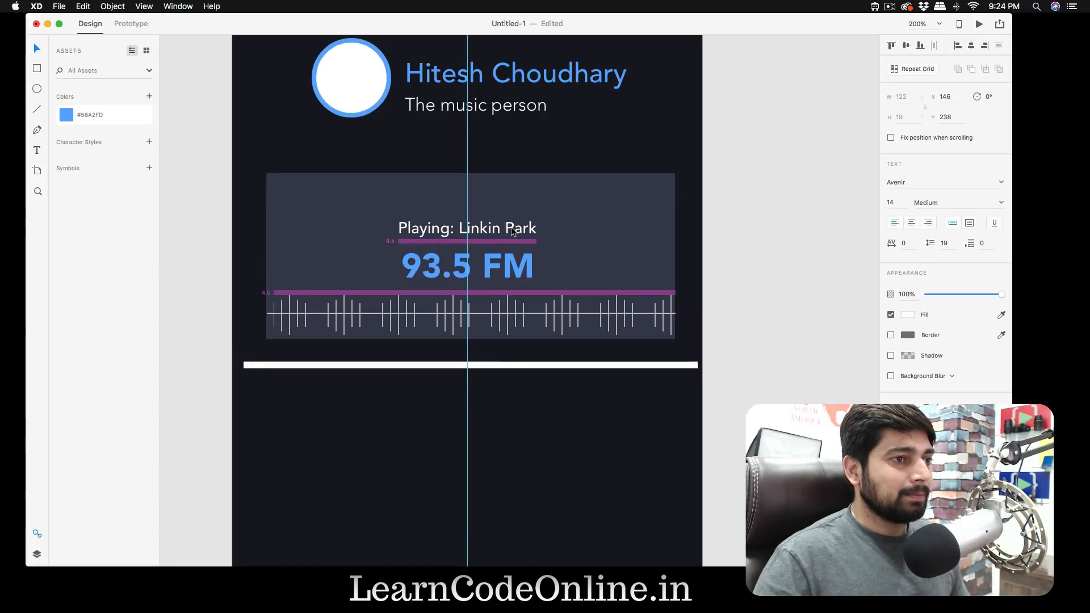
left_click_drag(512, 231, 512, 231)
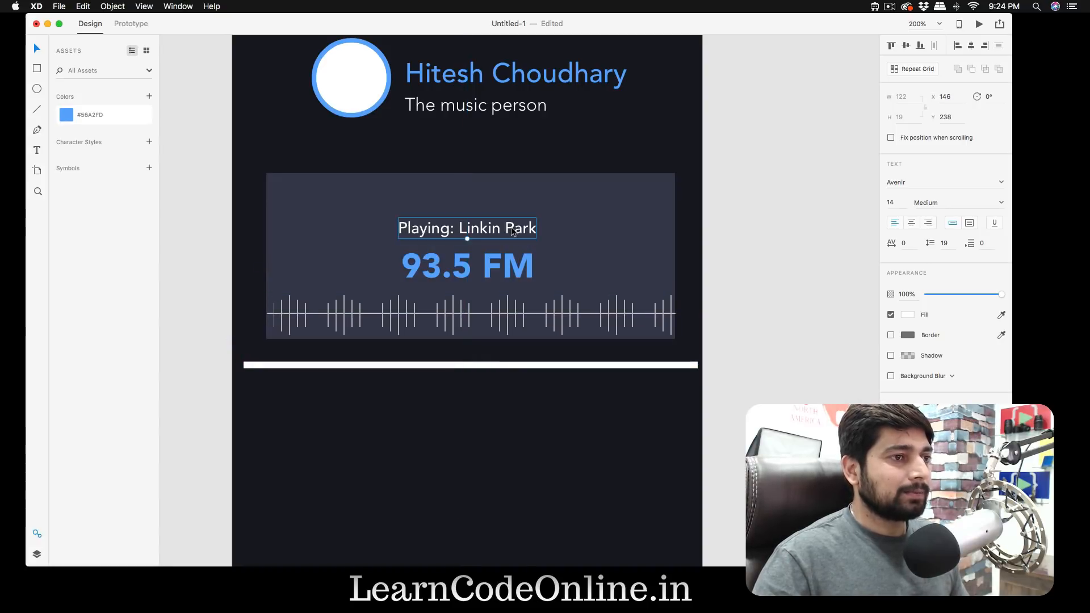
left_click(749, 268)
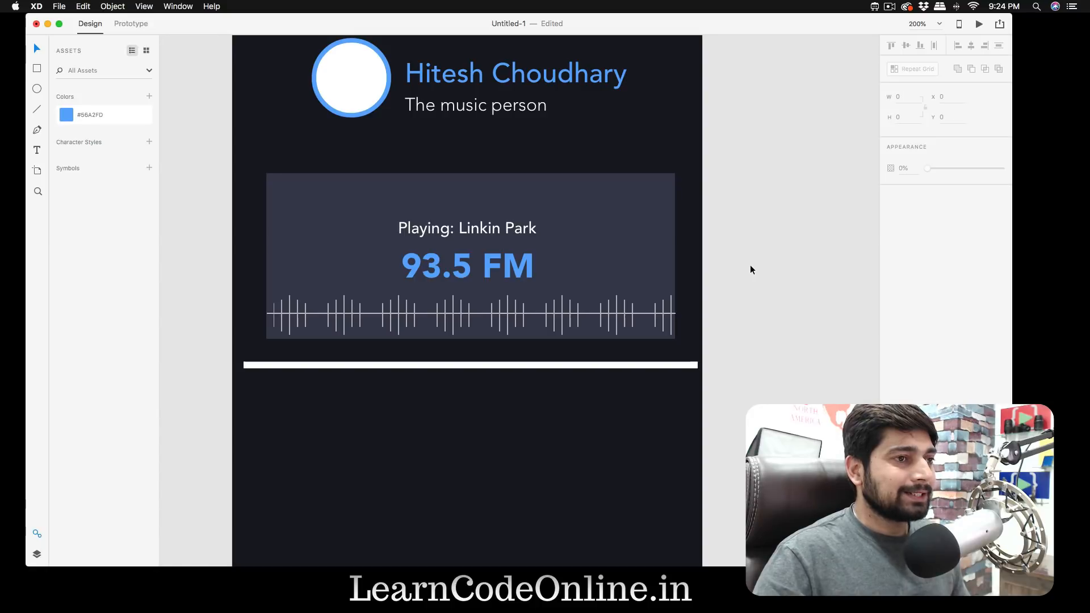
- Add the text "3:22" near the upper-right corner of the grey rectangle
key("t")
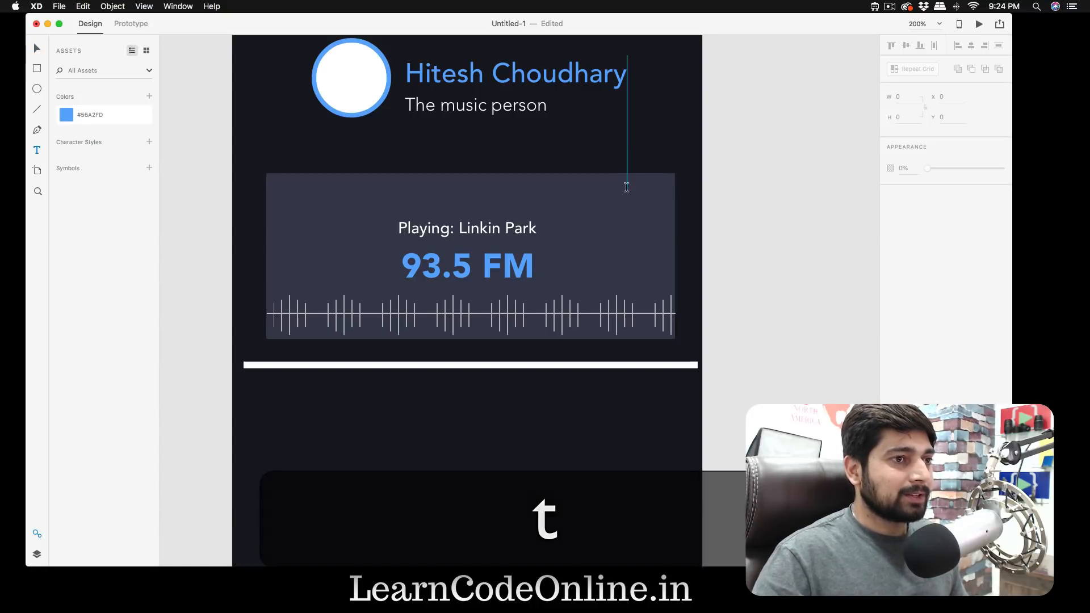
left_click(622, 184)
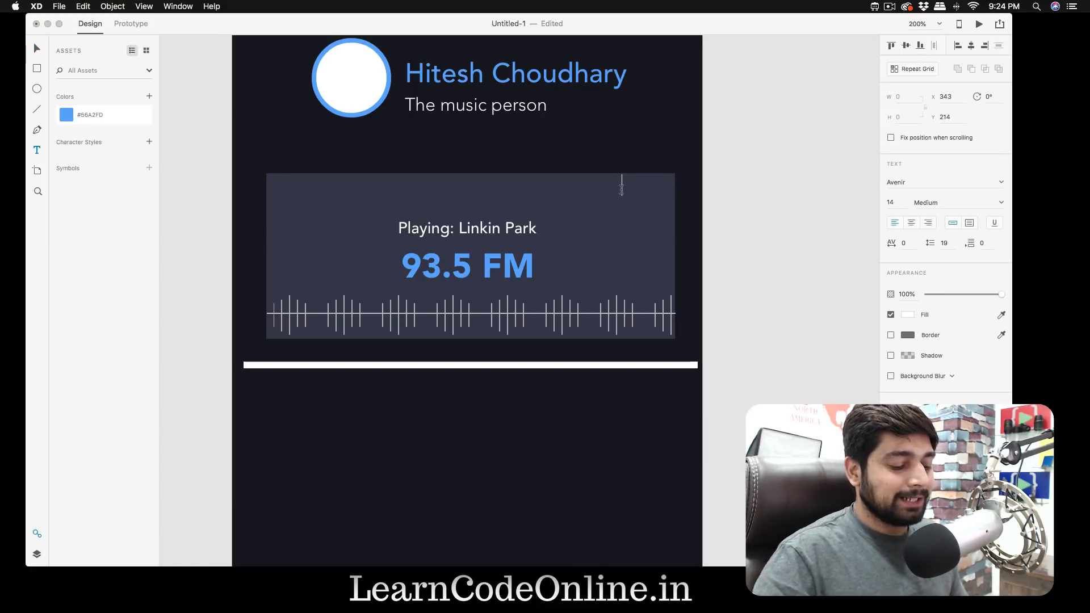
type("3")
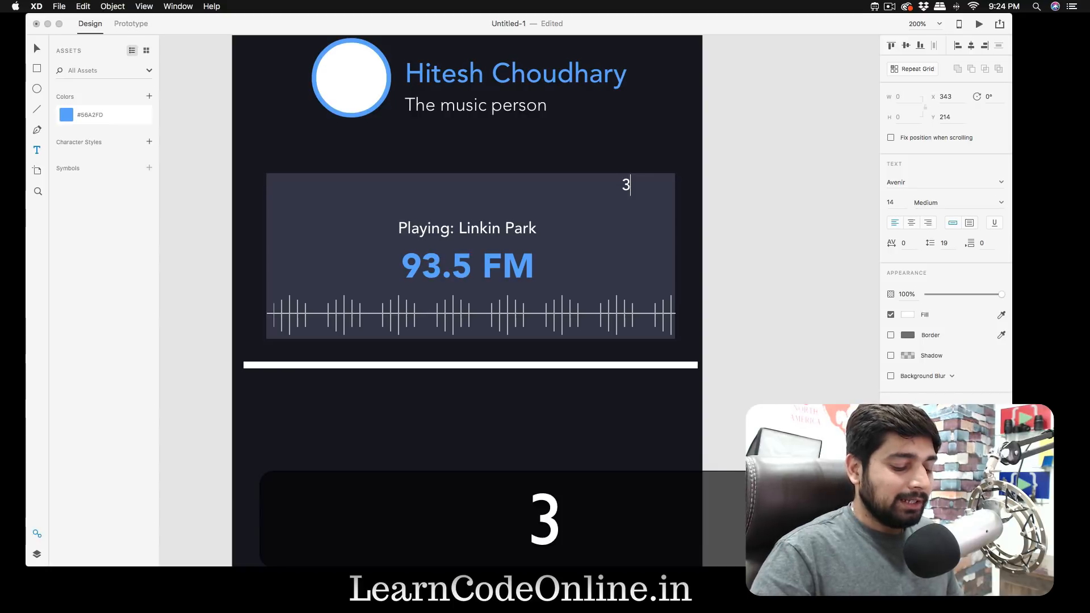
type(":")
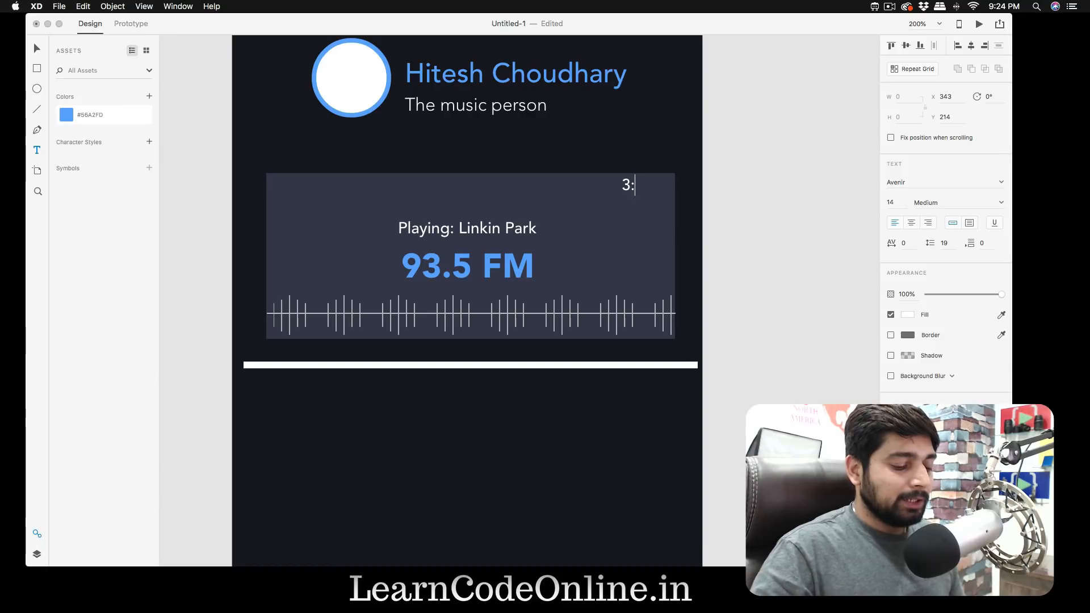
type("22")
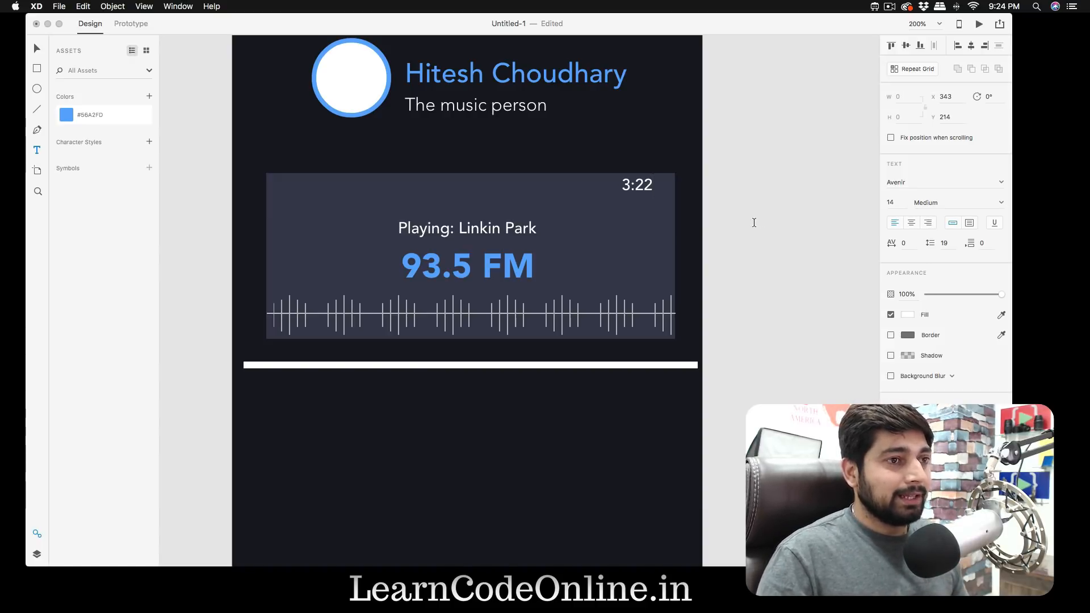
- Style the "3:22" text with the saved blue colour #56A2FD and font size 10
key("Escape")
key("ctrl+a")
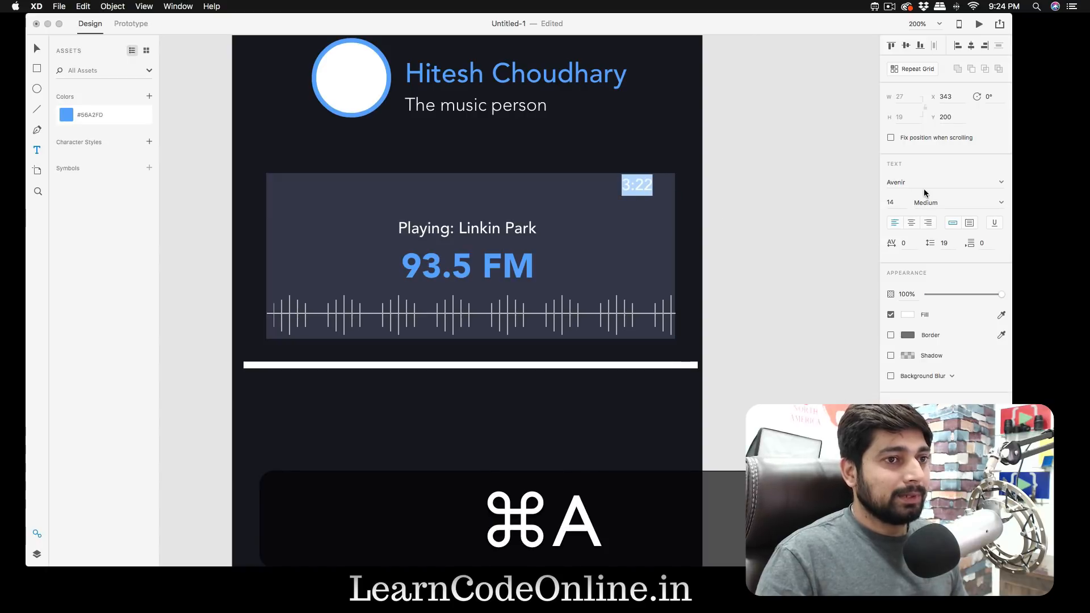
left_click(73, 115)
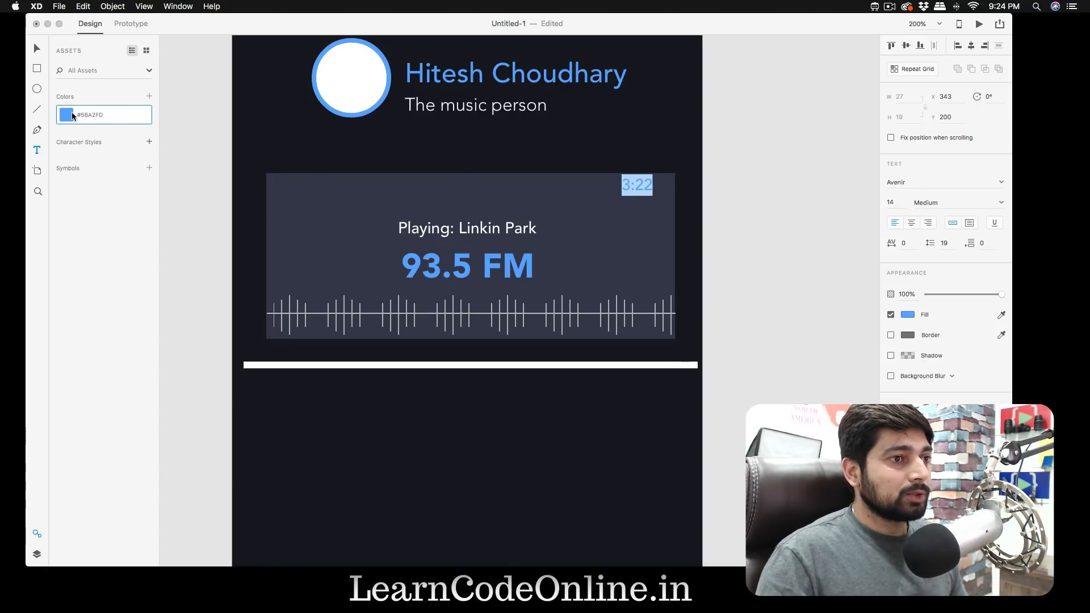
left_click(896, 203)
type("10")
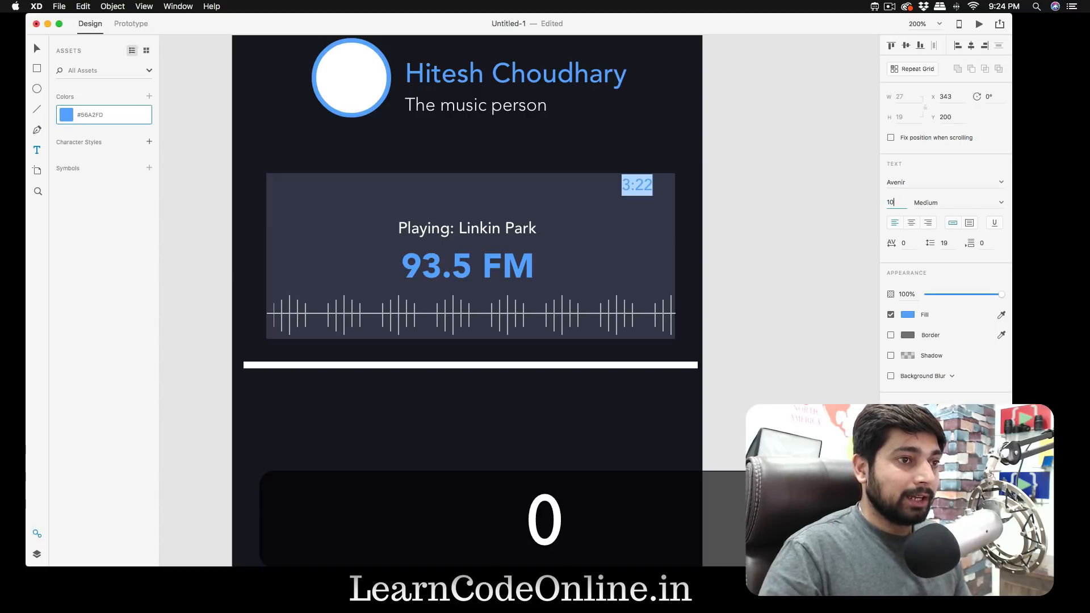
key("Return")
left_click(772, 227)
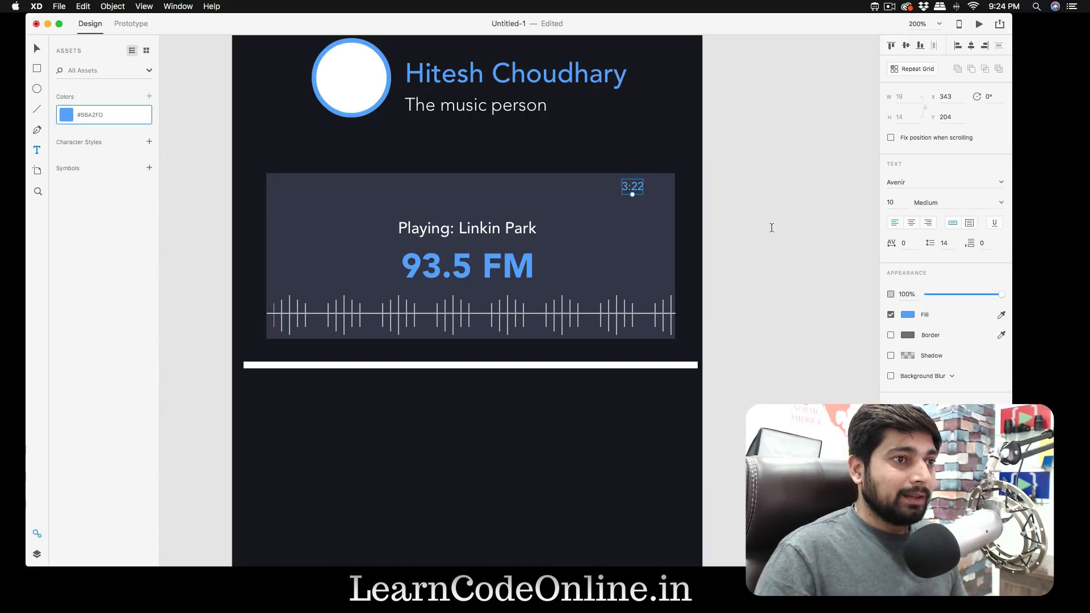
- Clear the stray text and move "3:22" closer to the card's upper-right corner, at X 356, Y 206
left_click(771, 227)
type("v")
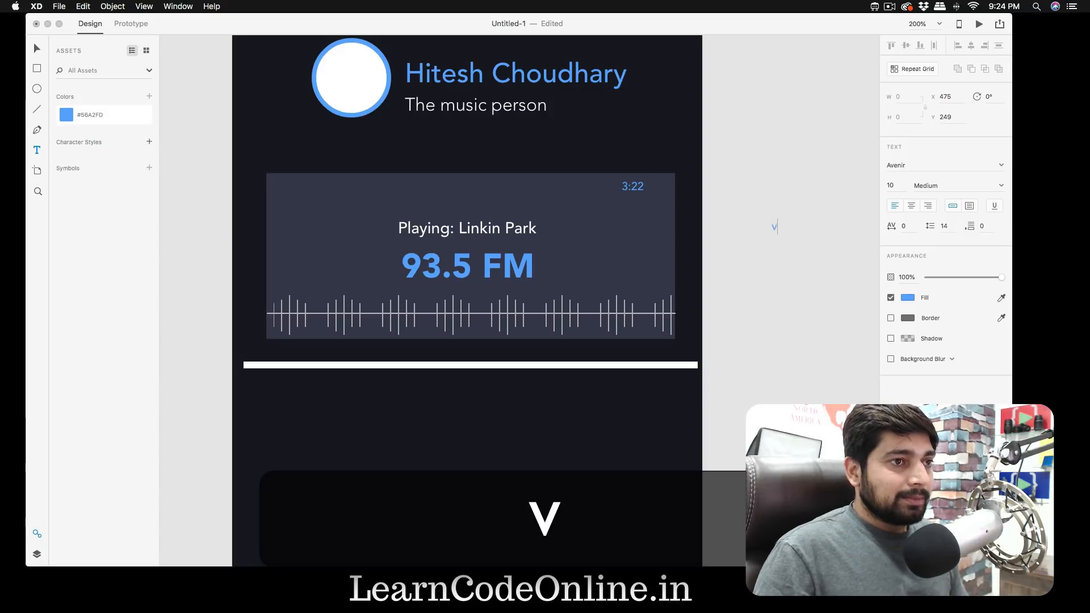
key("BackSpace")
left_click(635, 186)
key("Escape")
key("v")
left_click_drag(634, 188, 652, 189)
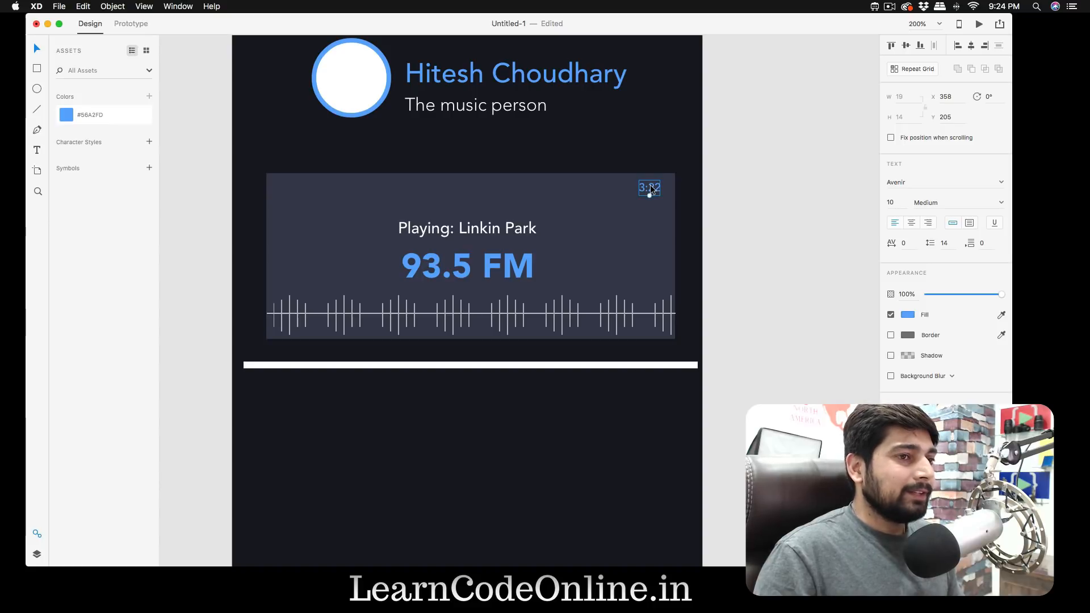
left_click(189, 195)
- Draw a white square about 18 by 18 in the radio card's upper-left corner
key("r")
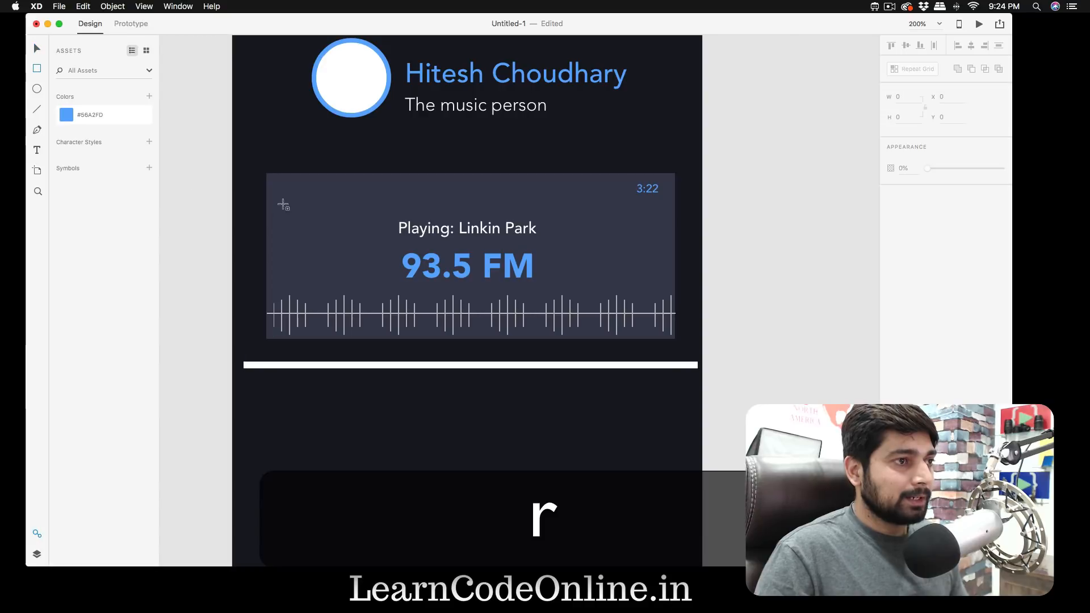
left_click_drag(272, 181, 290, 201)
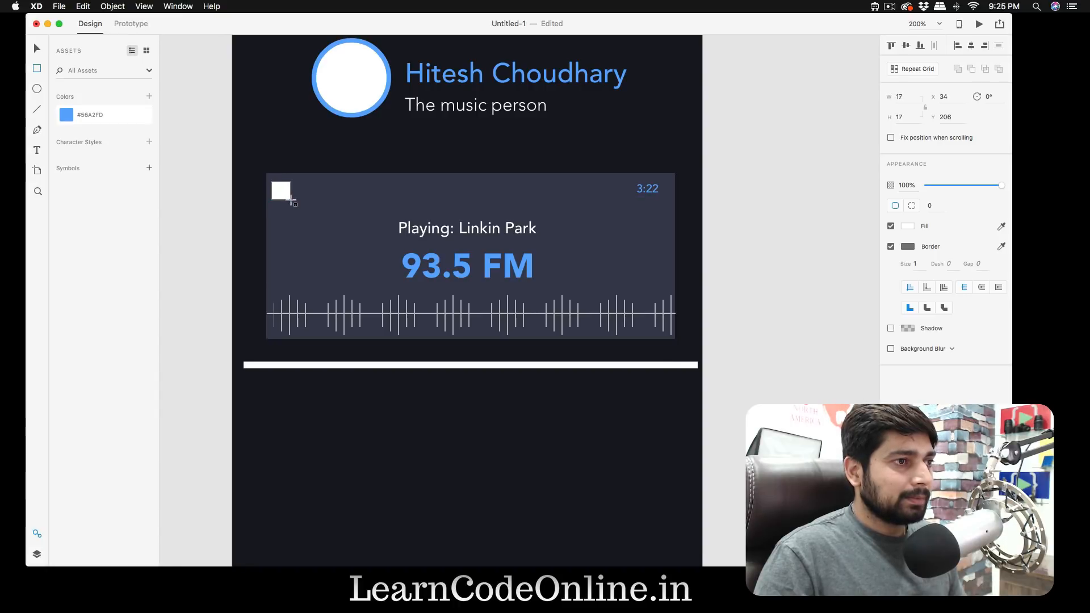
left_click_drag(292, 201, 292, 201)
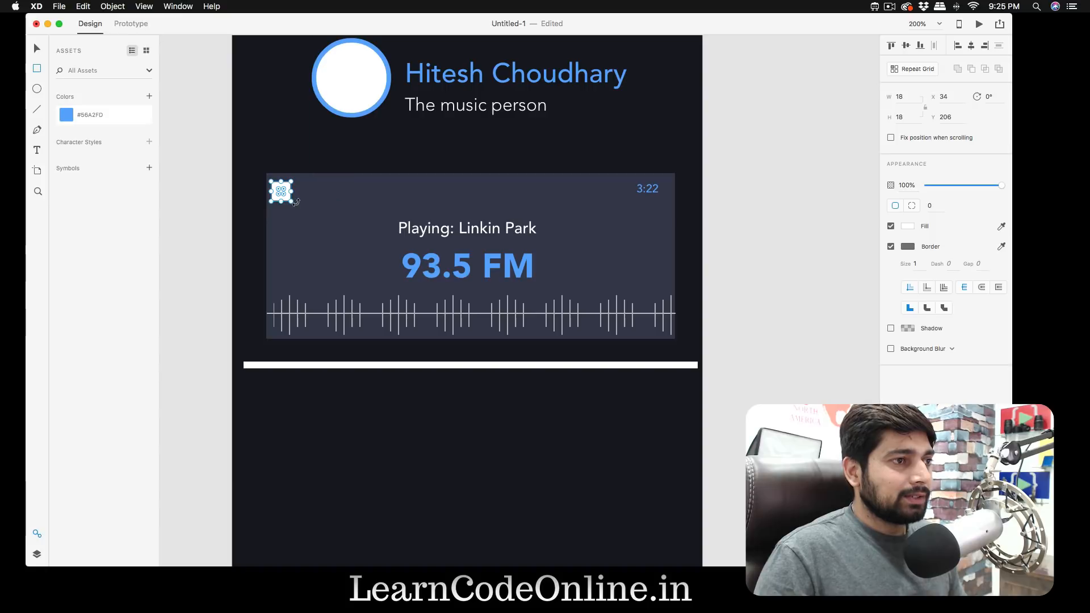
- Move the "3:22" text to X 355, Y 208 to line it up with the small white square
key("v")
left_click(648, 193)
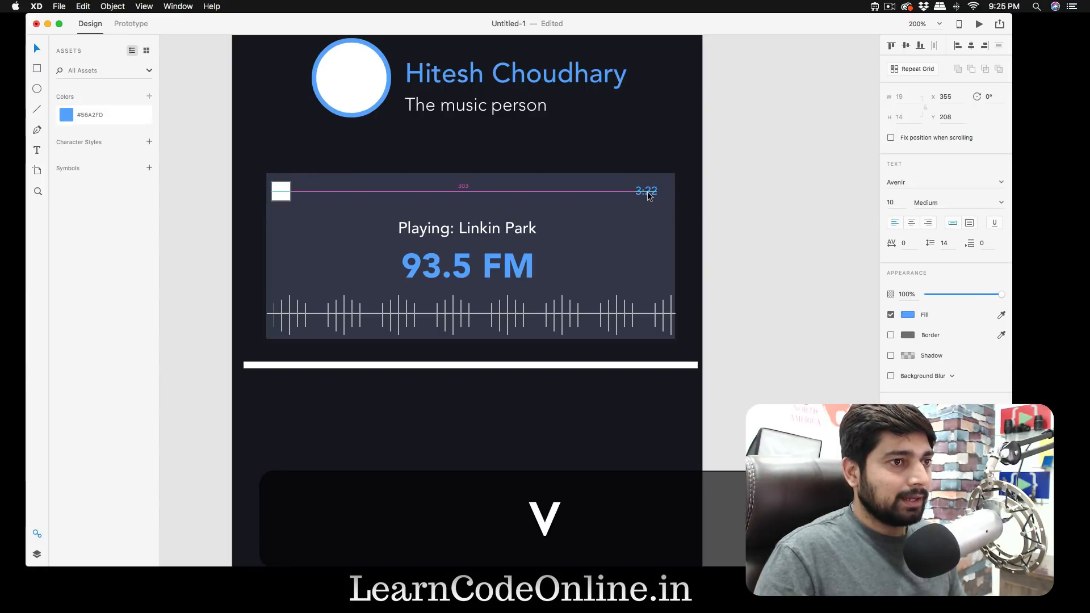
left_click(753, 211)
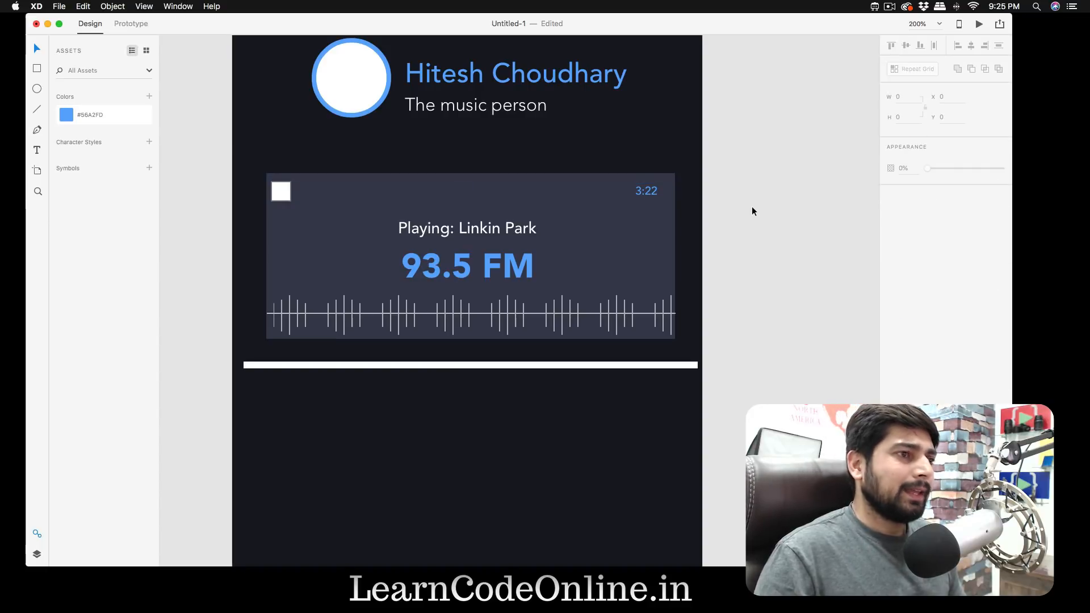
- Draw a circle about 53 in diameter below the left end of the white bar, at about X 26, Y 400
key("super+minus")
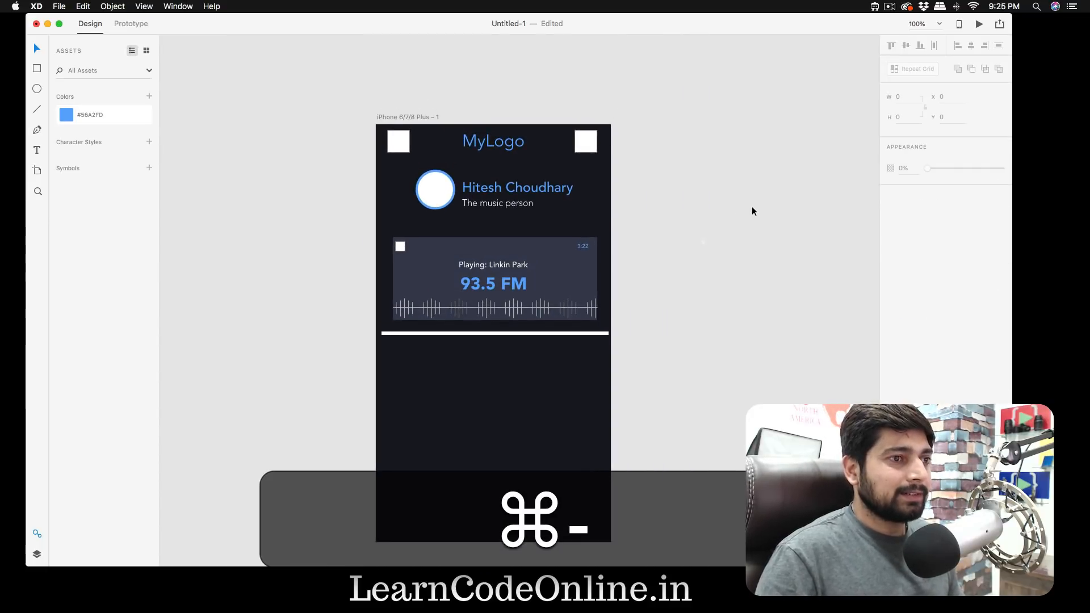
scroll(684, 258, "right", 3)
scroll(683, 258, "down", 3)
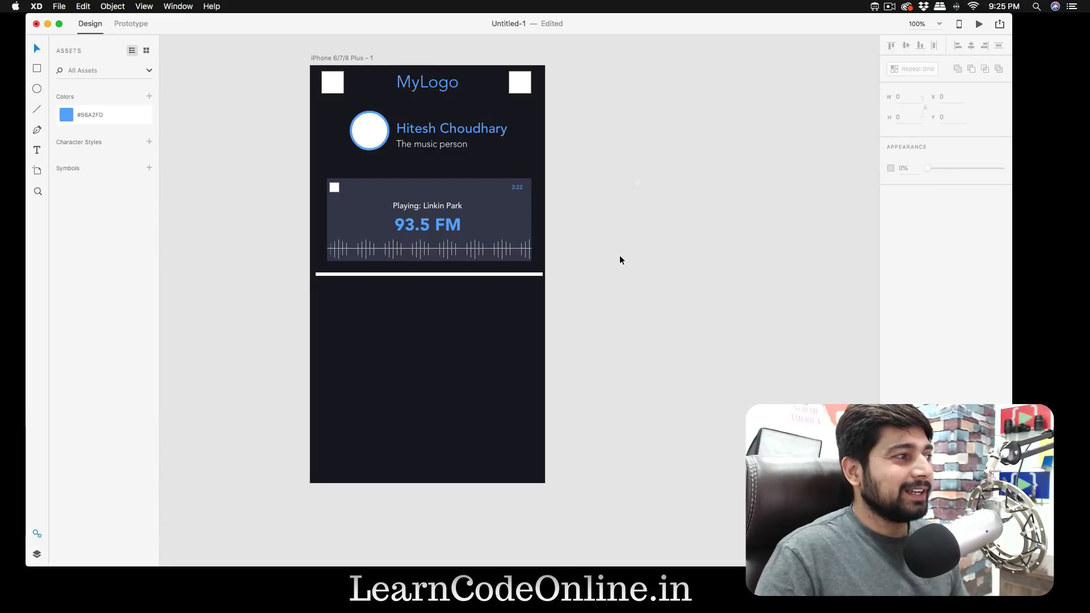
scroll(620, 256, "down", 1)
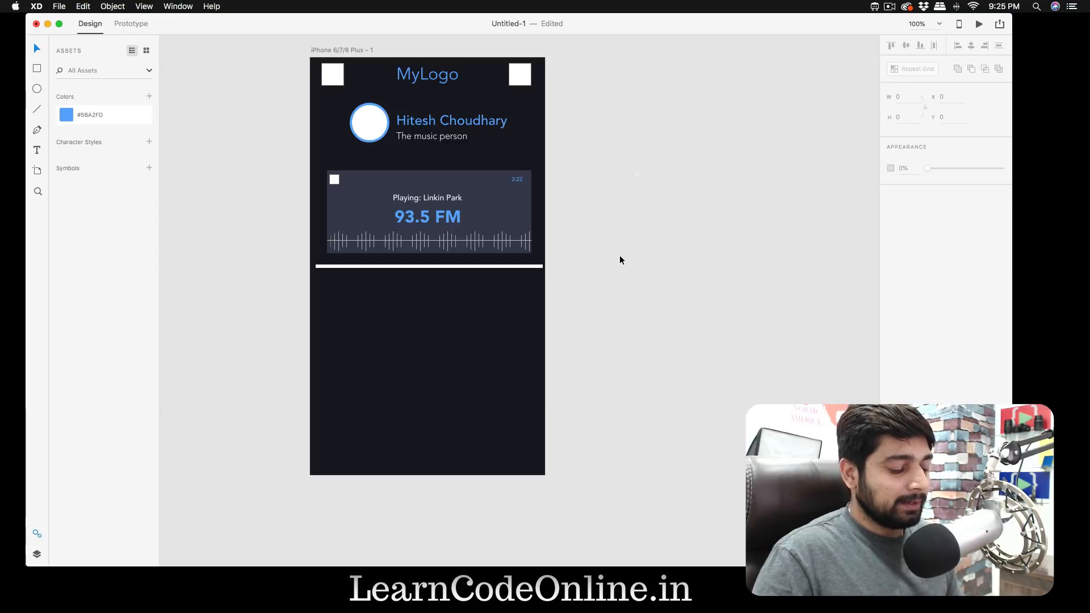
key("e")
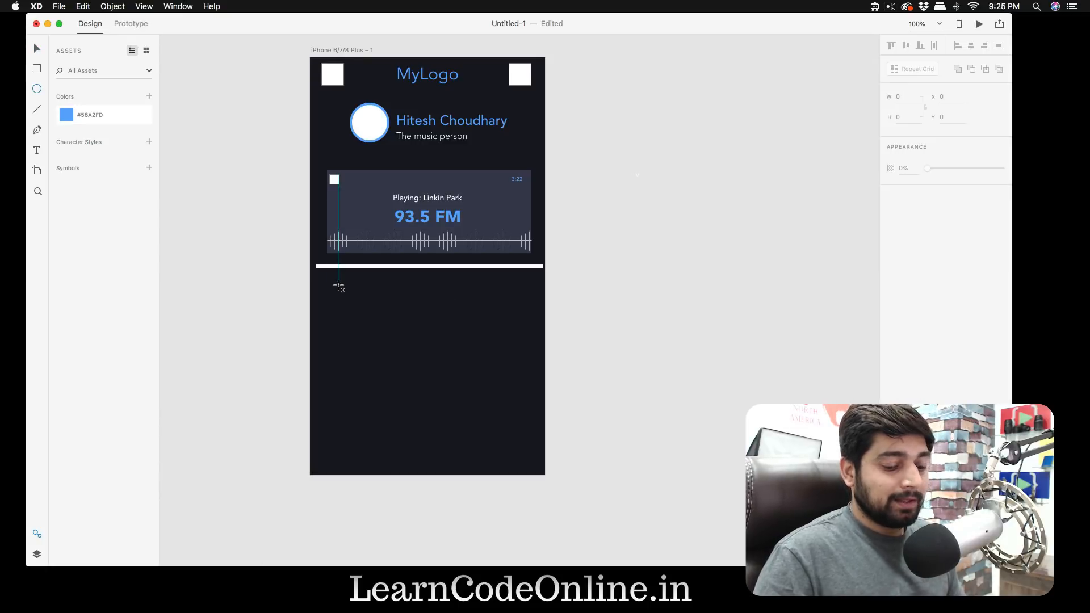
key("super+equal")
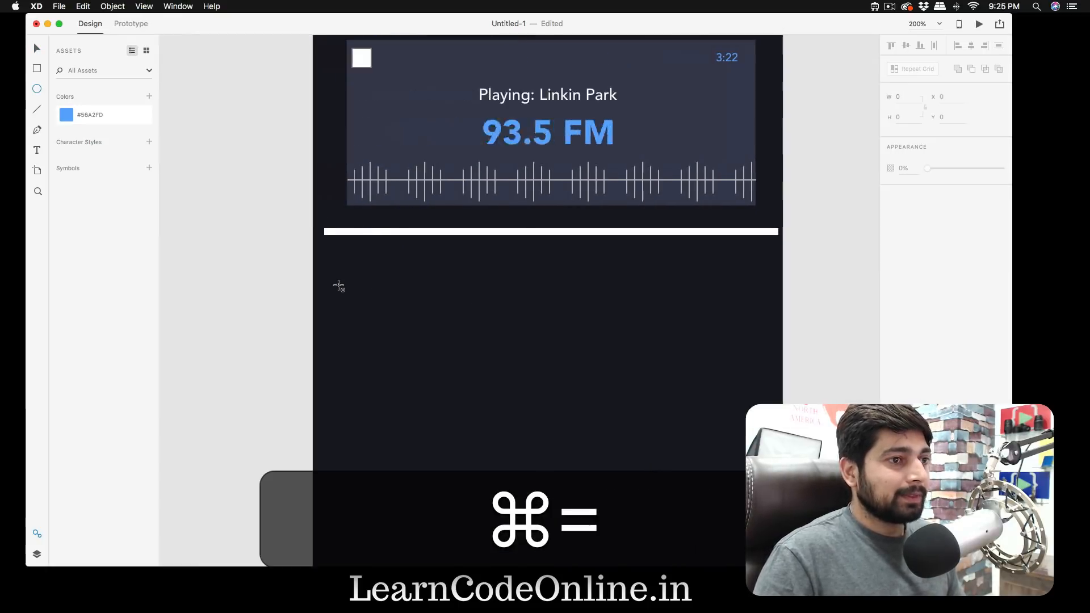
scroll(339, 287, "right", 5)
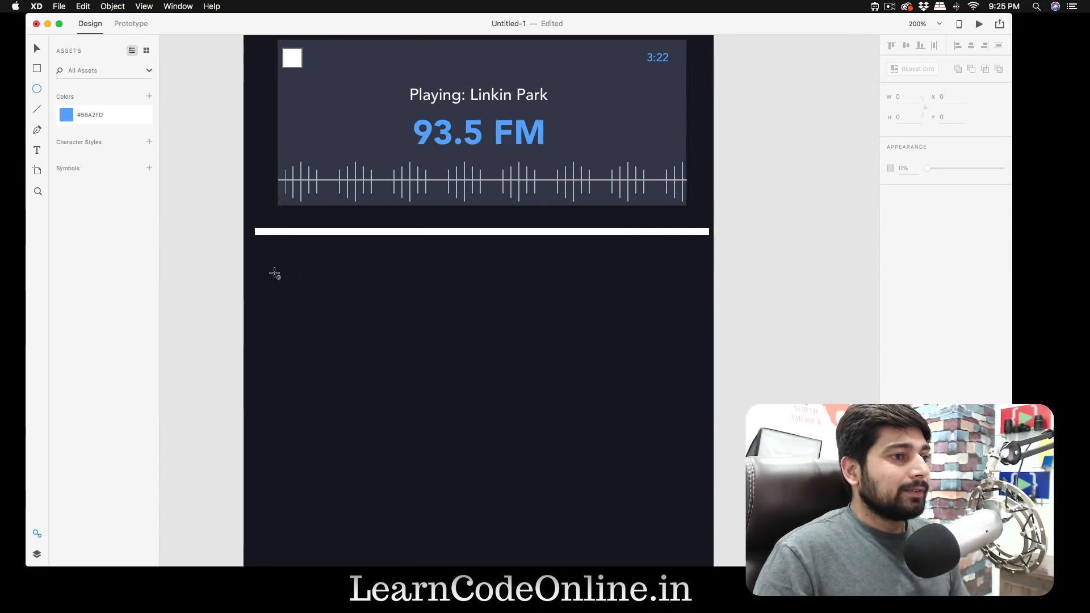
key("shift")
left_click_drag(273, 268, 334, 335)
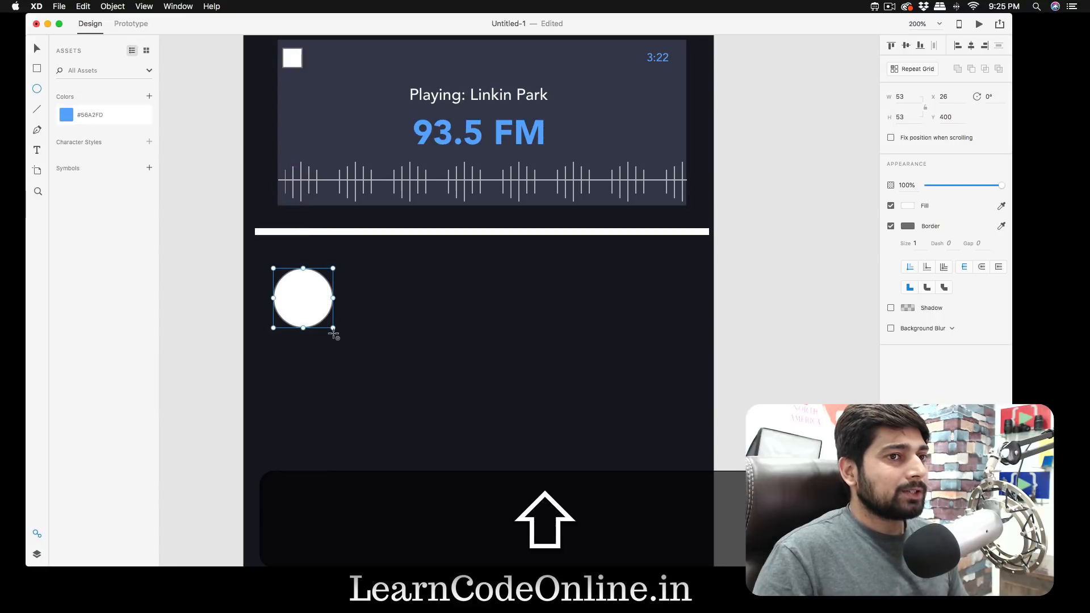
- Set the circle's width and height to 50
left_click(901, 97)
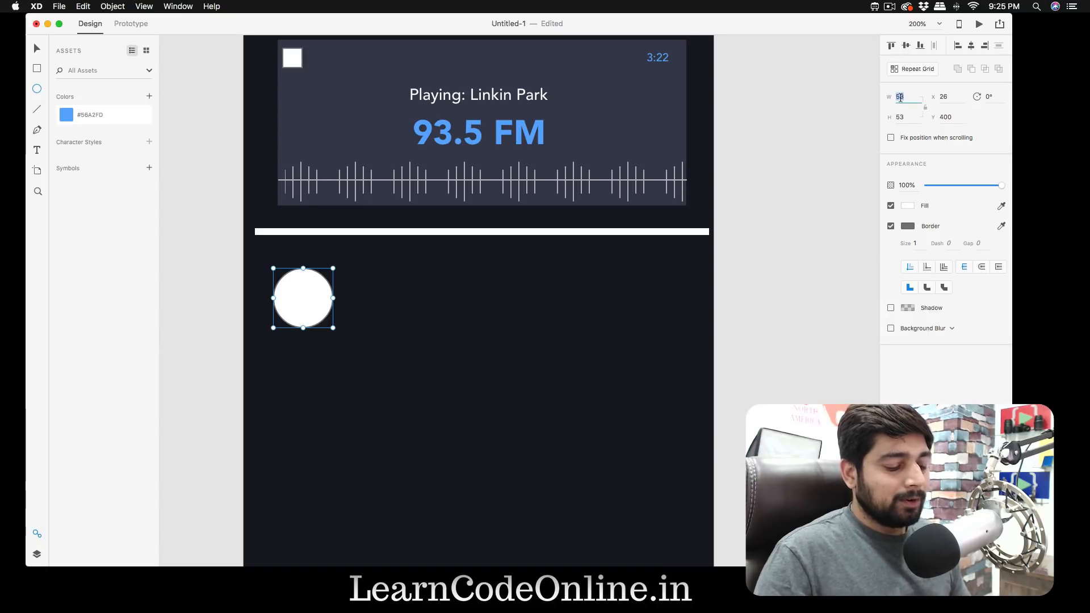
type("53")
key("Tab")
left_click(905, 98)
type("50")
key("Tab")
type("50")
key("Return")
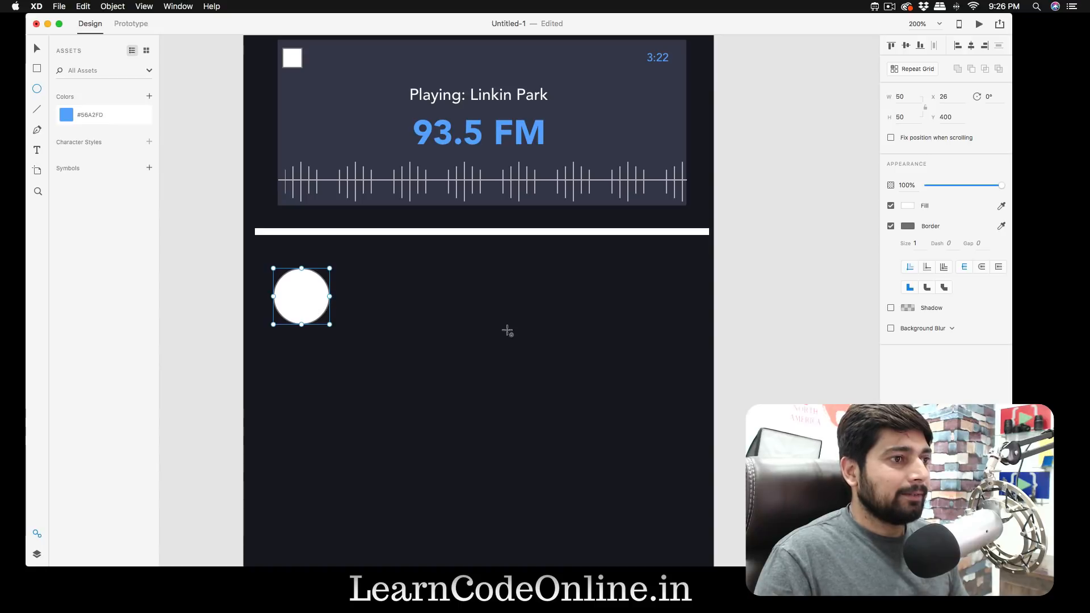
key("Escape")
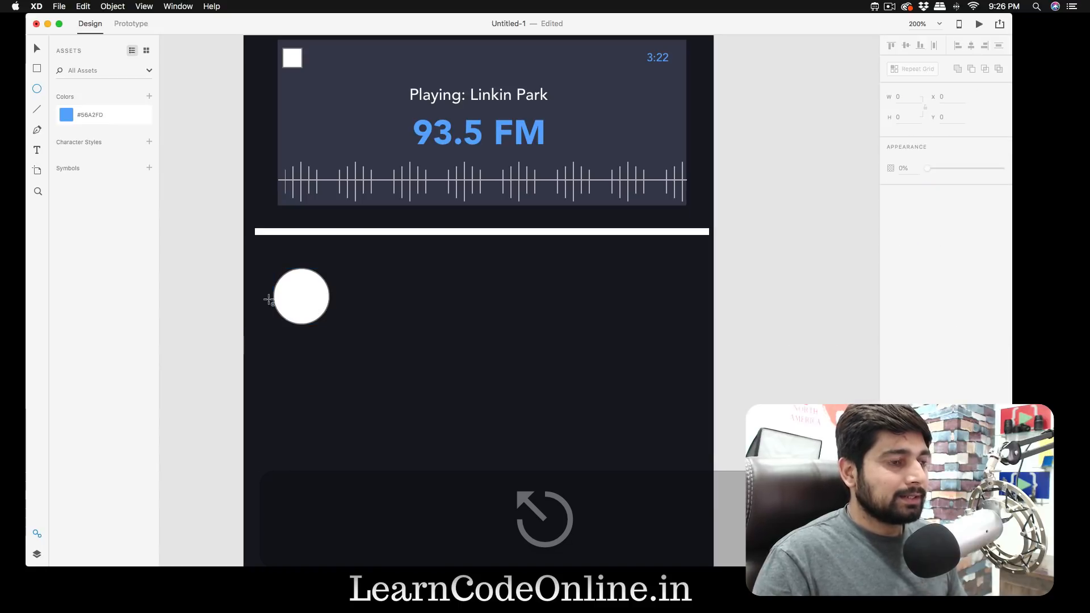
- Fill the circle with the saved blue #56A2FD and give it a #F7F7F7 border of size 2
key("v")
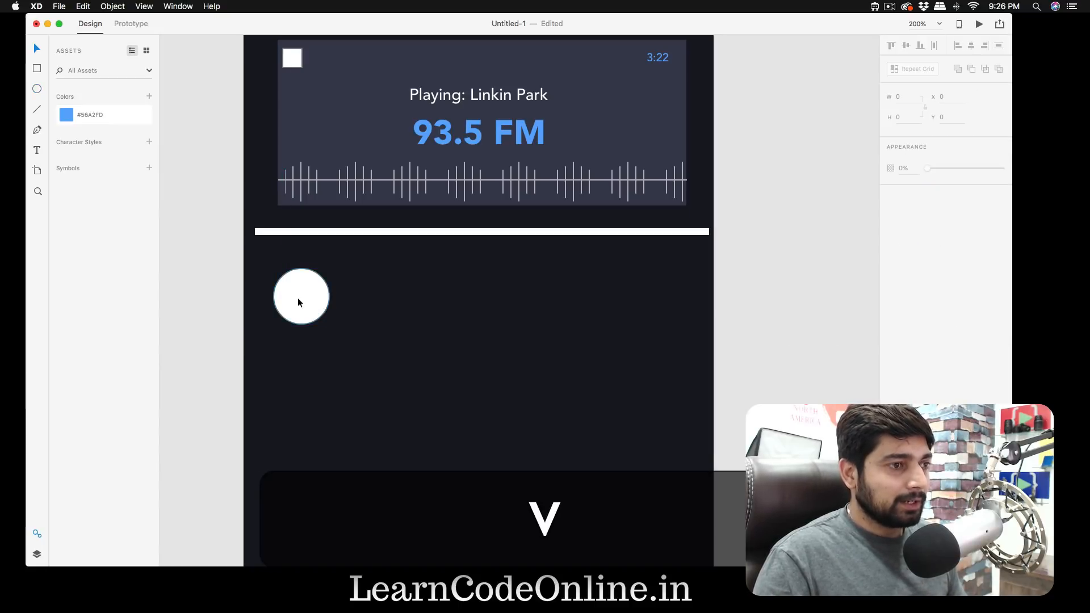
left_click(302, 300)
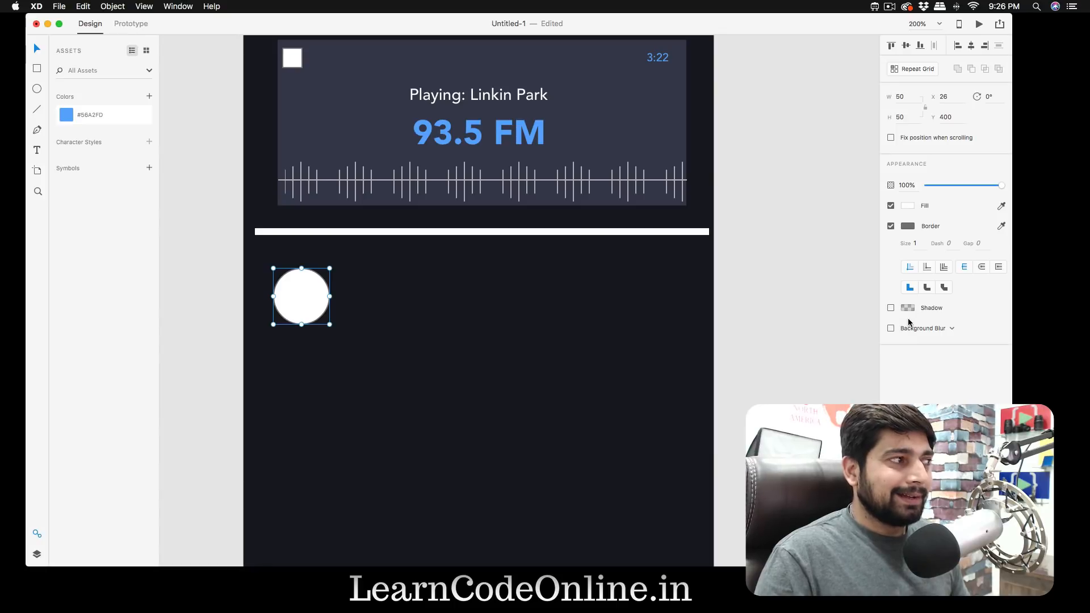
left_click(67, 118)
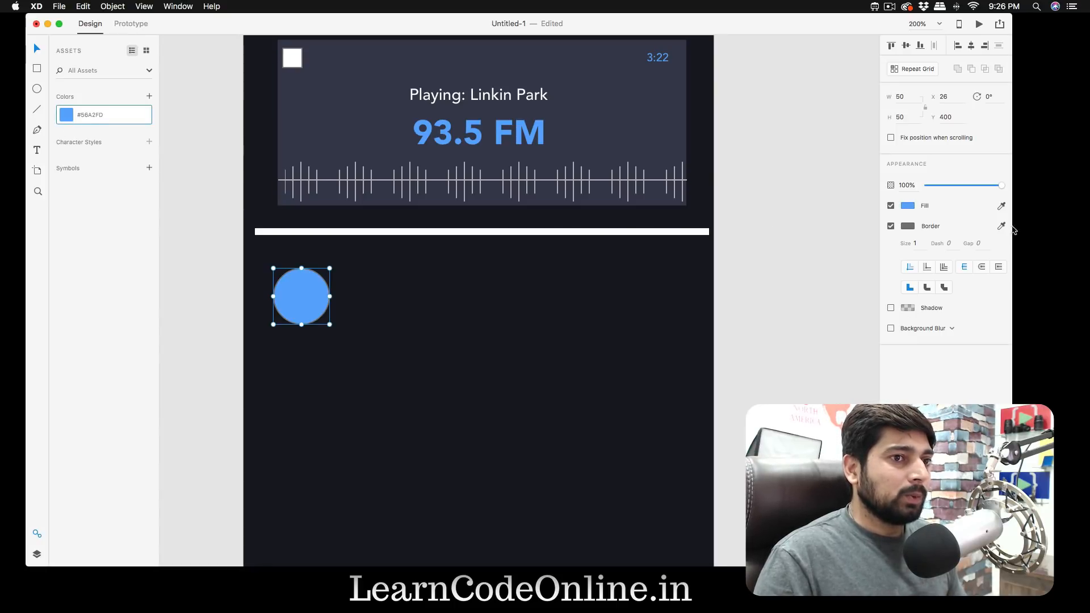
left_click(908, 227)
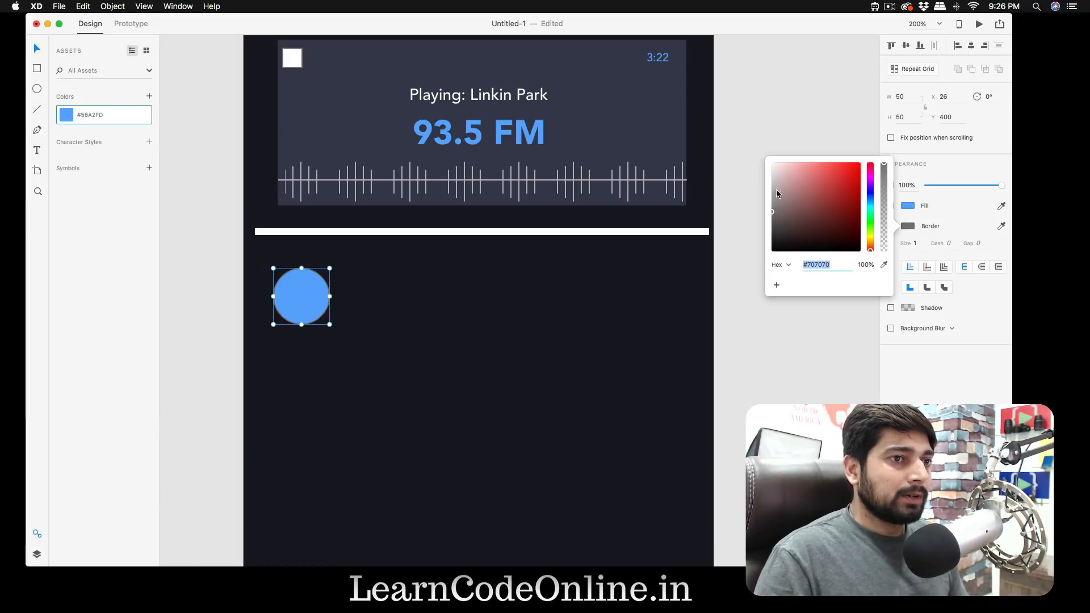
left_click(772, 165)
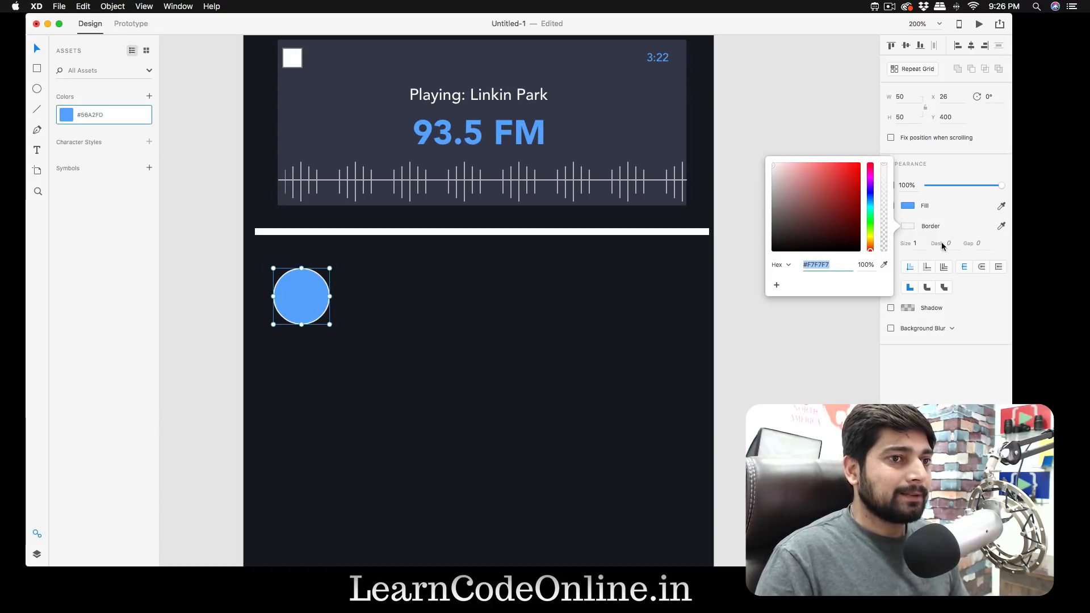
left_click(920, 244)
type("2")
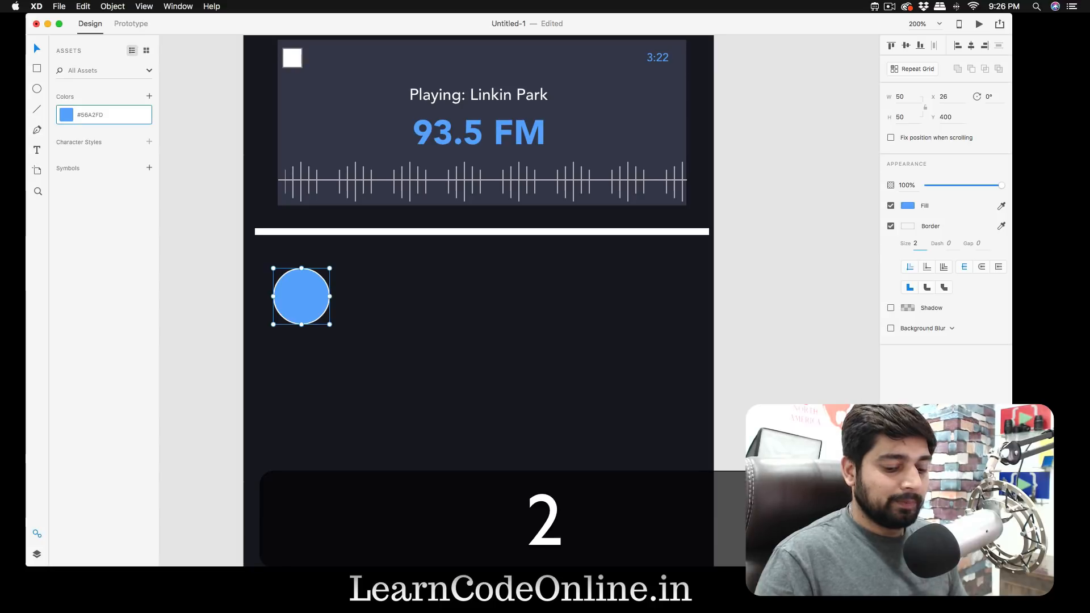
key("Return")
left_click(787, 328)
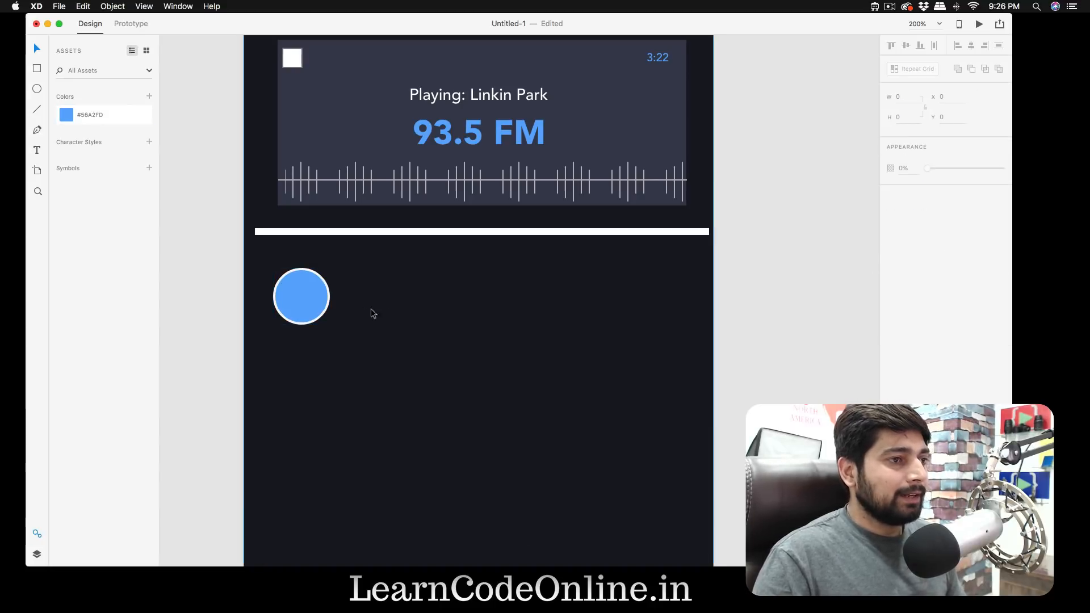
- Duplicate the blue circle three times to form an evenly spaced horizontal row of four below the white bar
left_click_drag(314, 302, 585, 303)
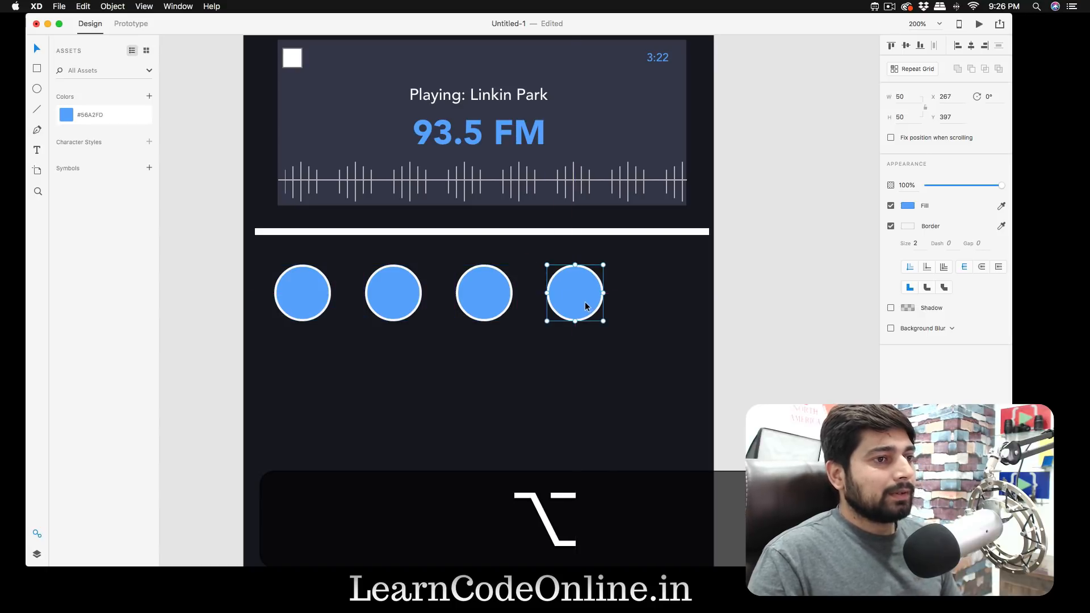
left_click(343, 348)
left_click_drag(343, 348, 539, 324)
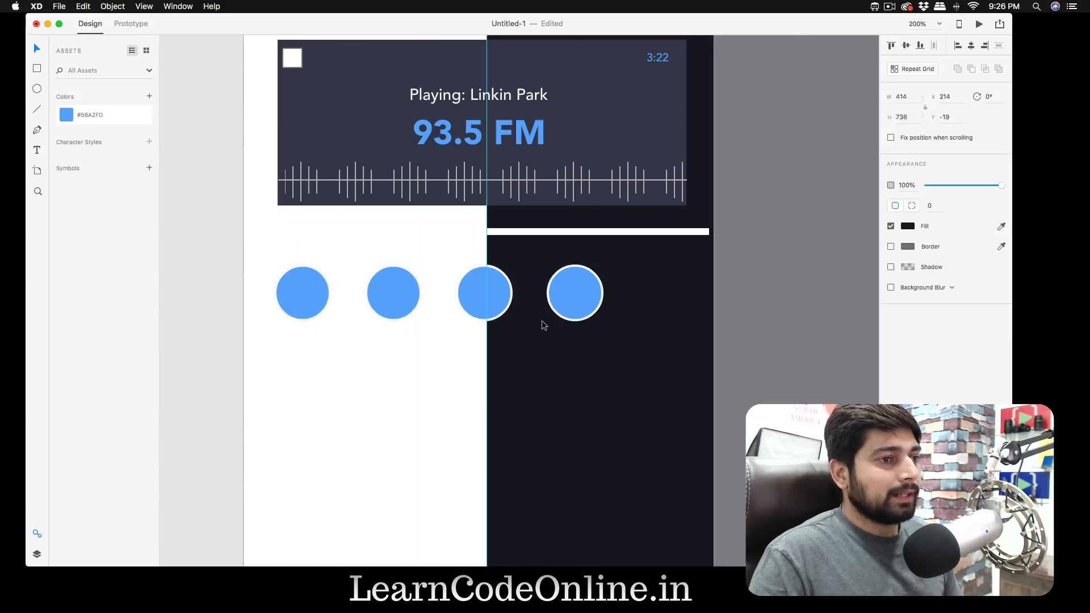
key("super+z")
- Move all four circles together to the artboard's horizontal centre and slightly closer to the white bar
left_click(311, 297)
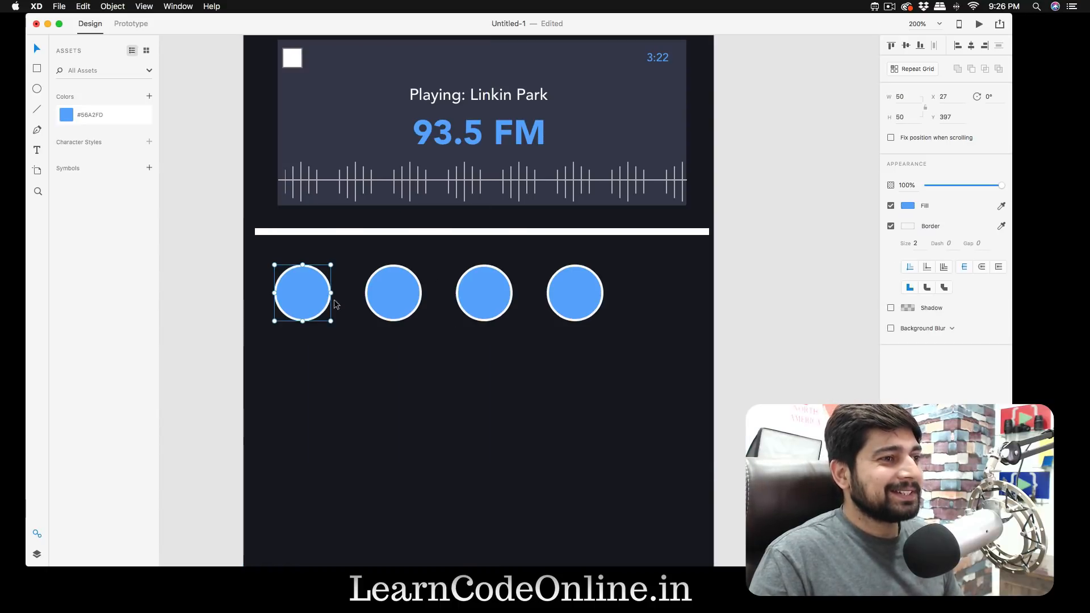
left_click(404, 300, "shift")
left_click(487, 306, "shift")
left_click(574, 295, "shift")
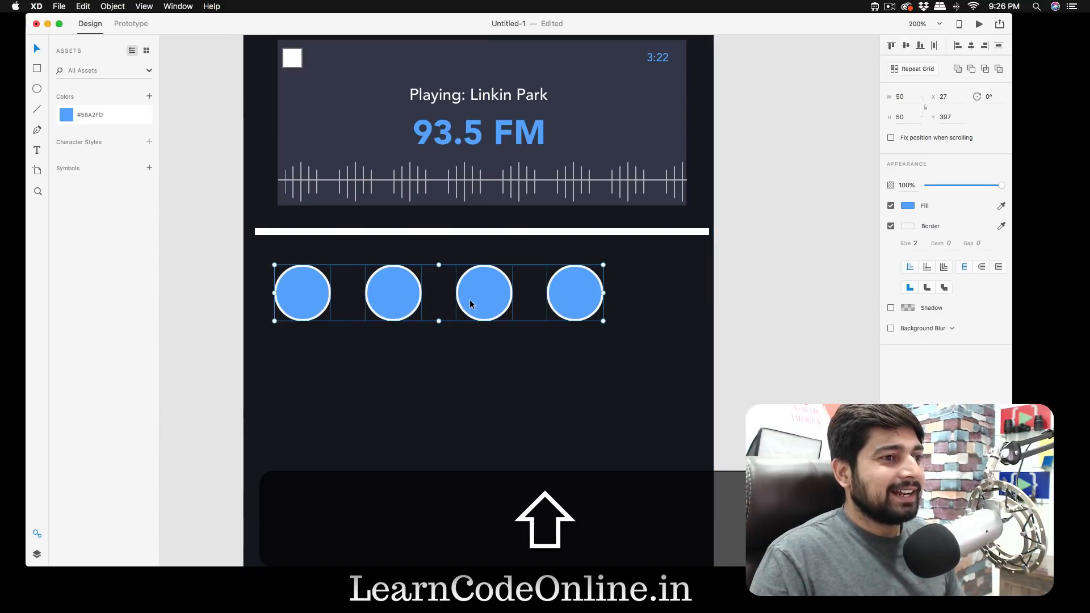
left_click_drag(472, 298, 506, 299)
left_click_drag(515, 299, 515, 298)
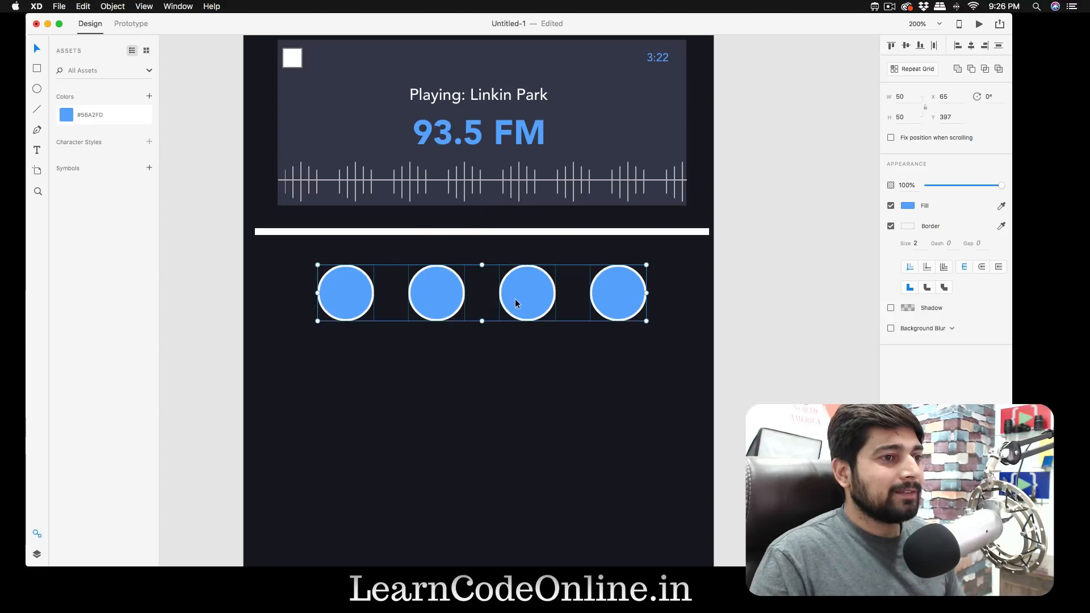
left_click(970, 45)
key("super+z")
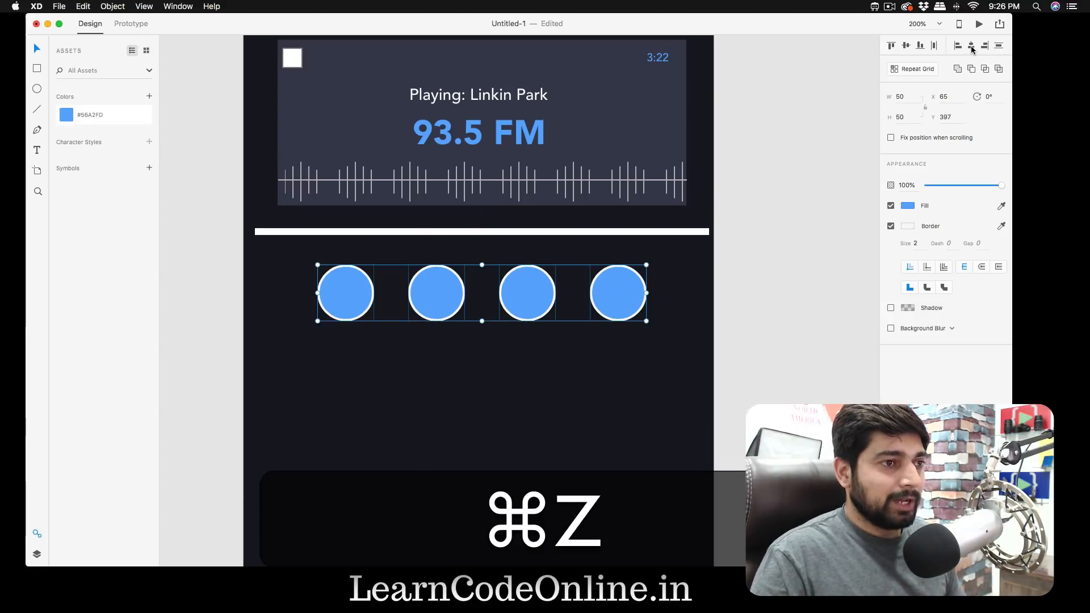
left_click_drag(531, 298, 525, 288)
left_click(780, 299)
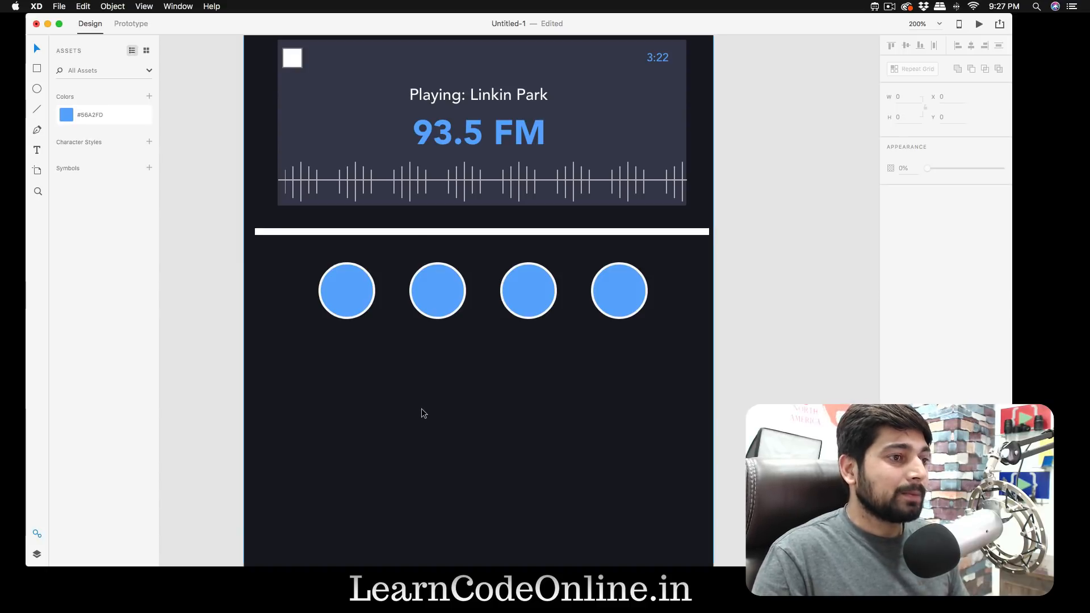
- Add the text "Radio" below the first circle, at about X 76, Y 465
key("t")
left_click(330, 340)
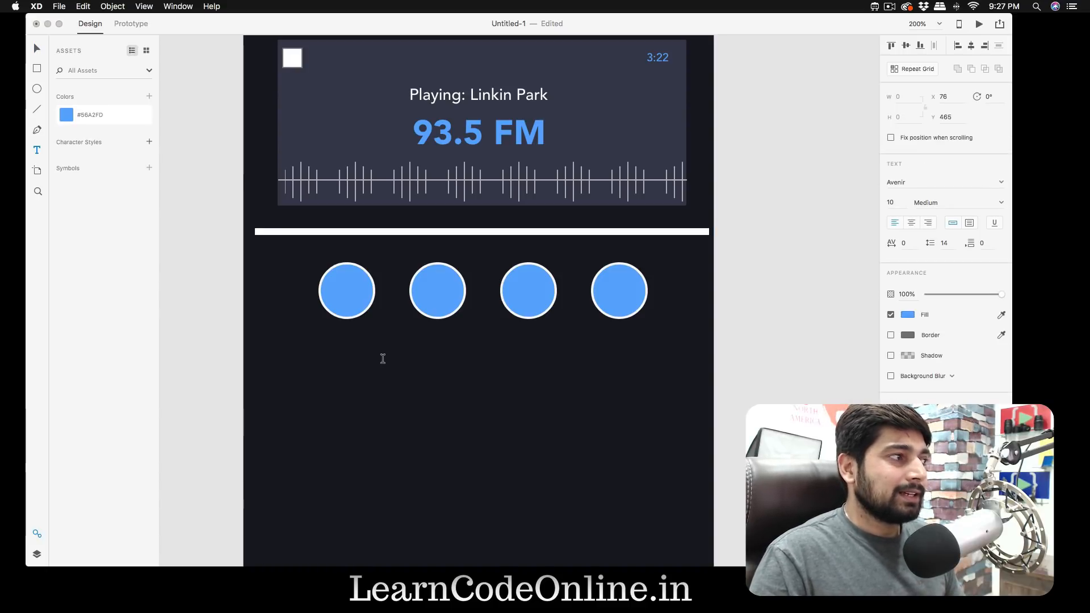
type("Radio")
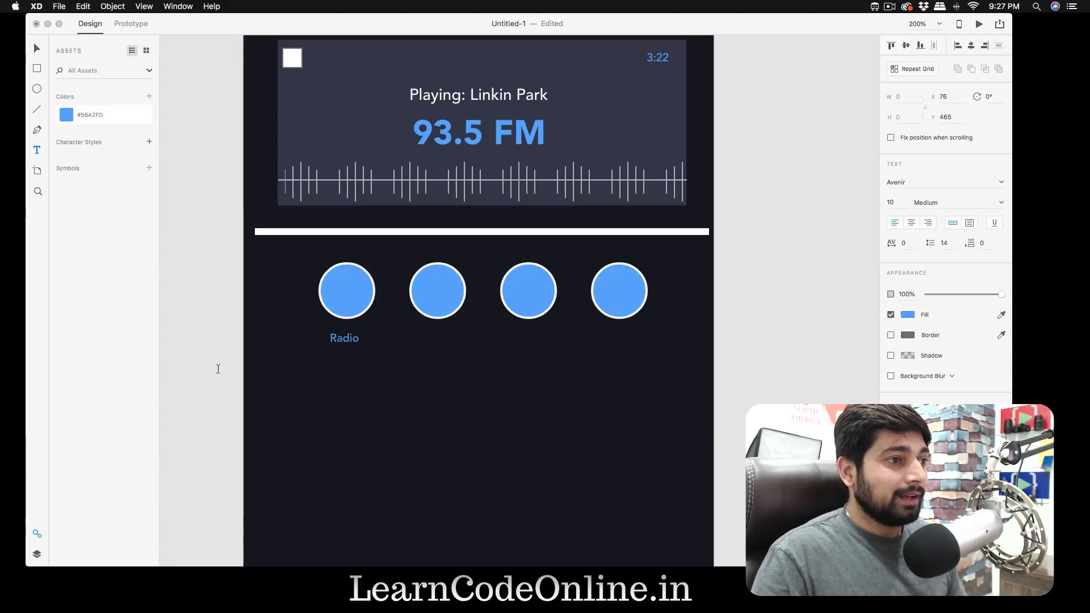
key("Escape")
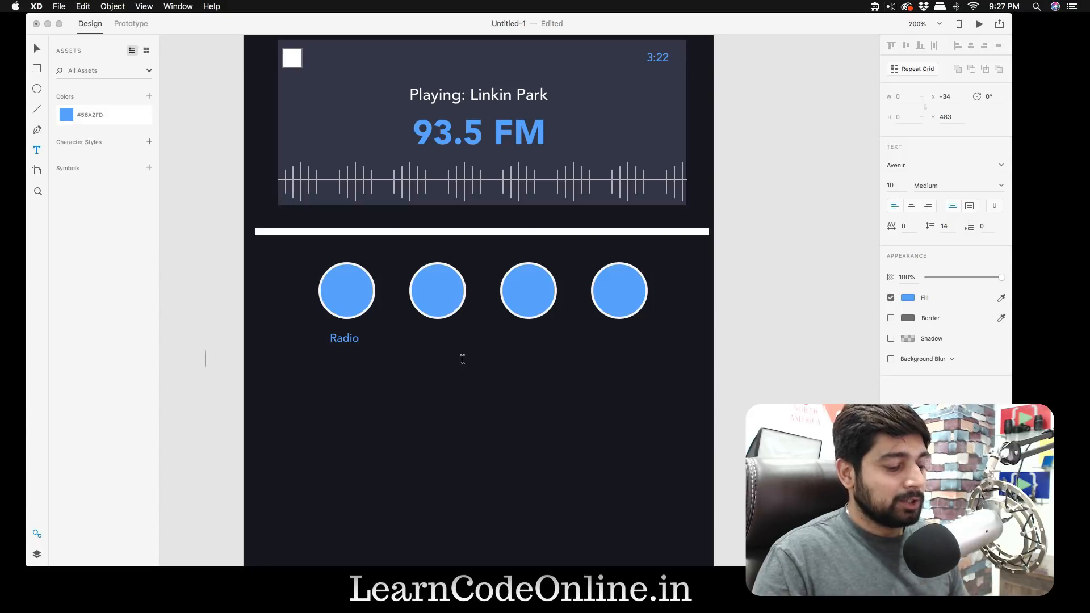
- Add the text "Mic" below the second circle, at about X 160, Y 456
key("t")
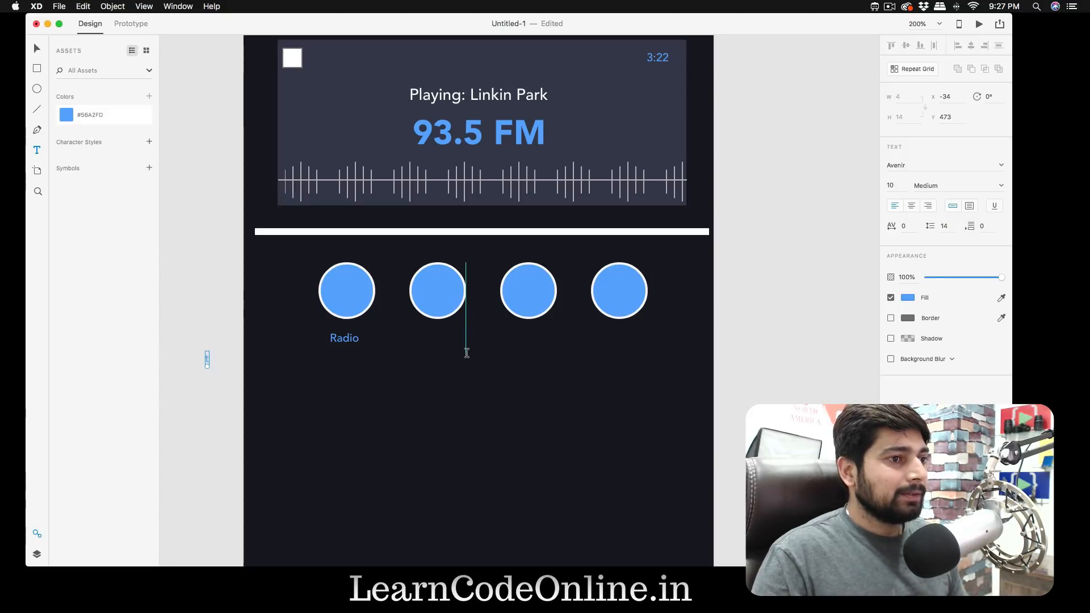
key("super+z")
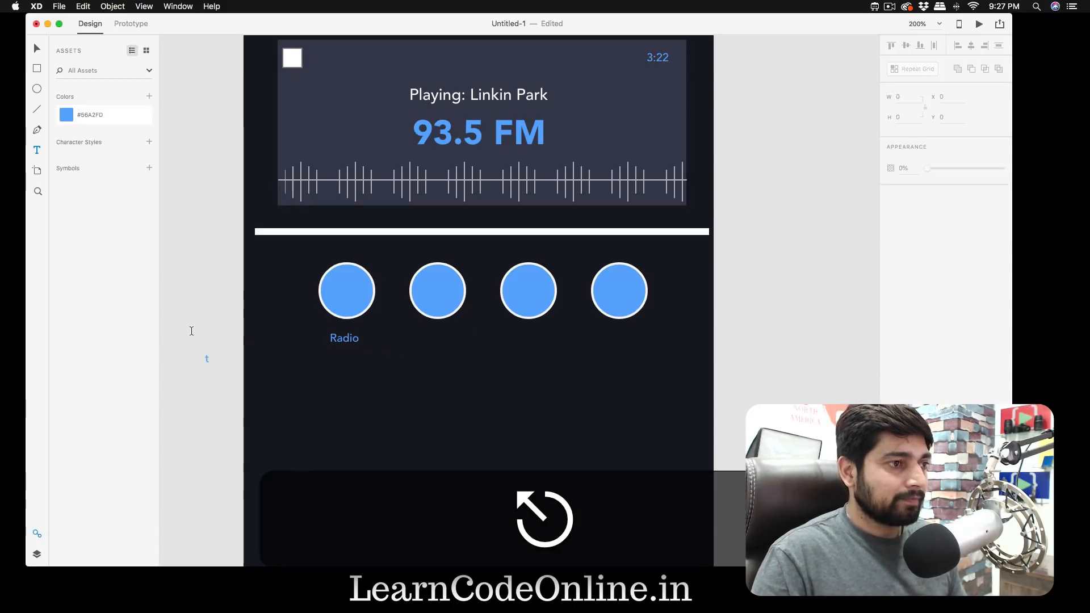
key("t")
left_click(425, 339)
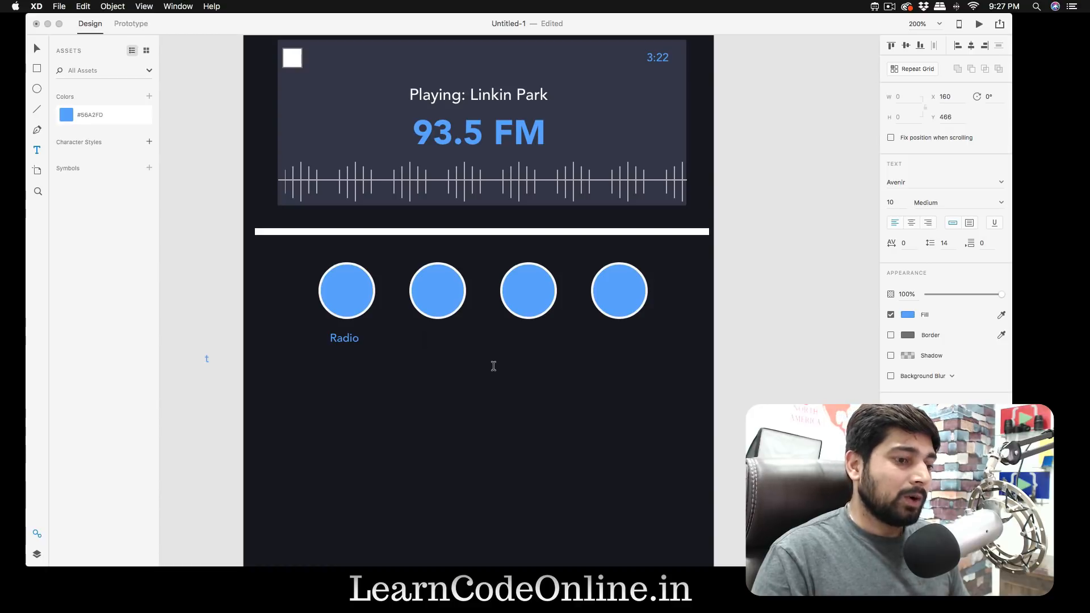
type("Mic")
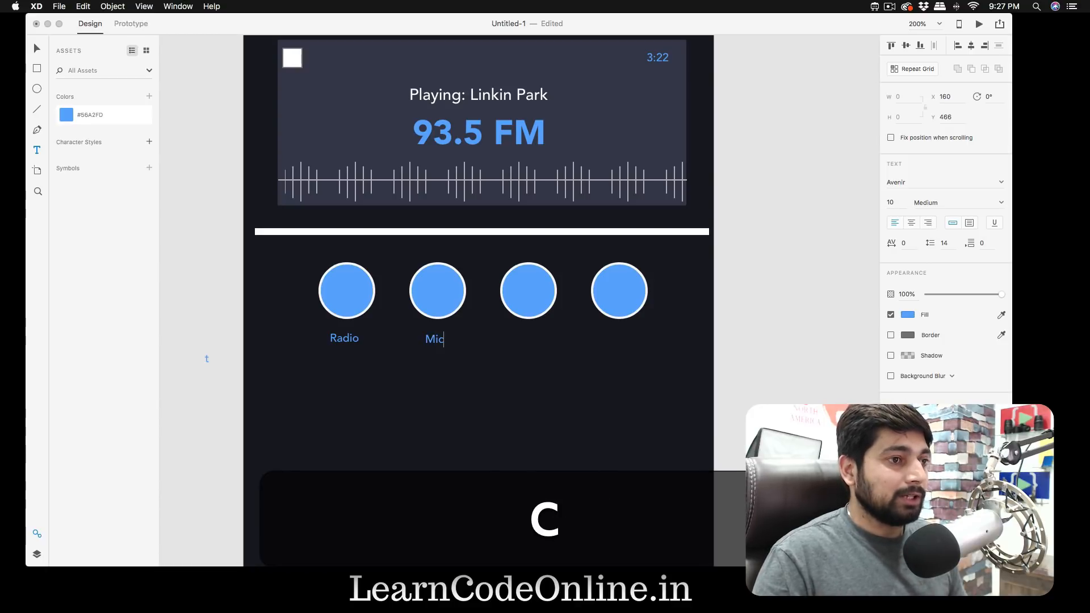
key("Escape")
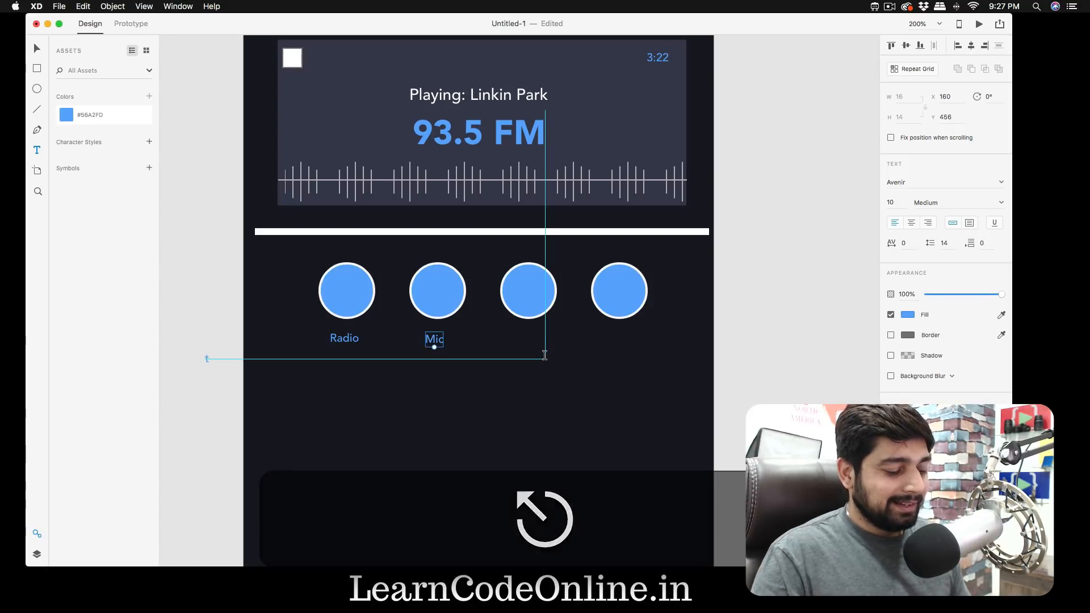
- Add the text "Volume" below the third circle, at about X 243, Y 456
key("t")
left_click(530, 347)
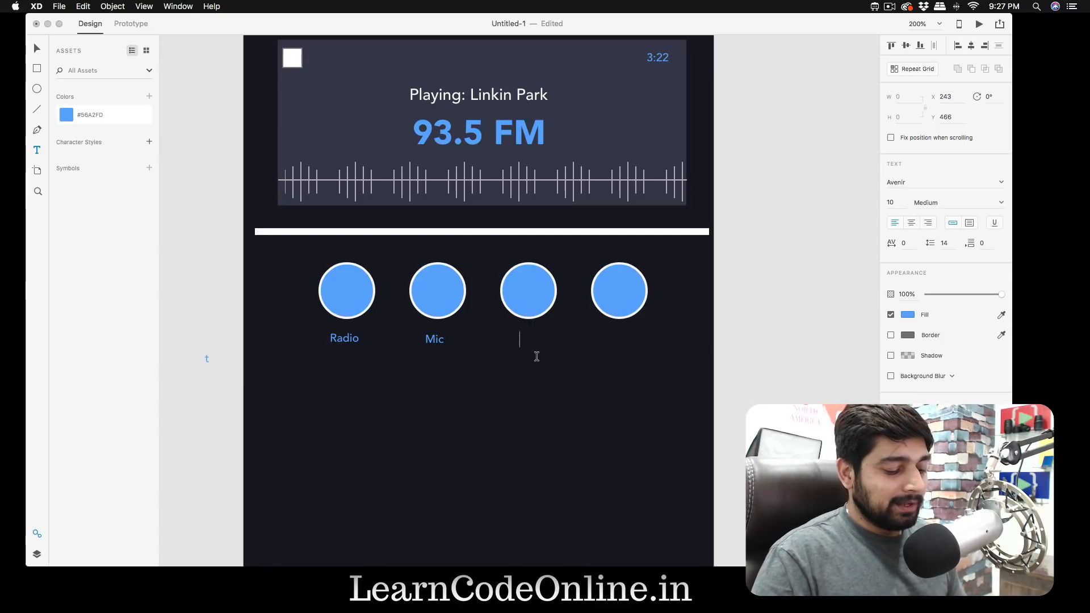
type("Volume")
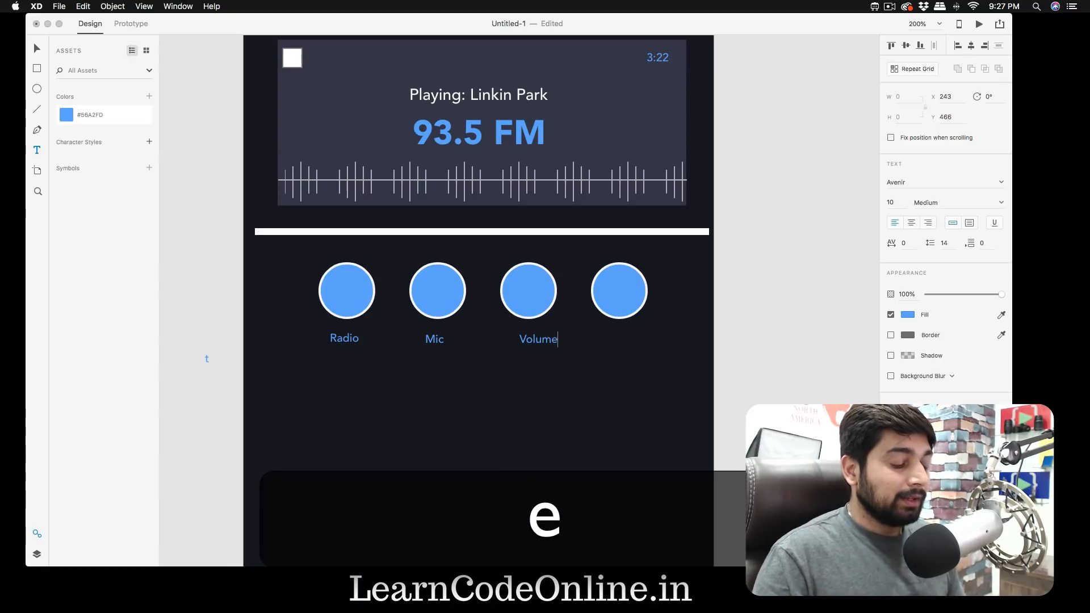
key("Escape")
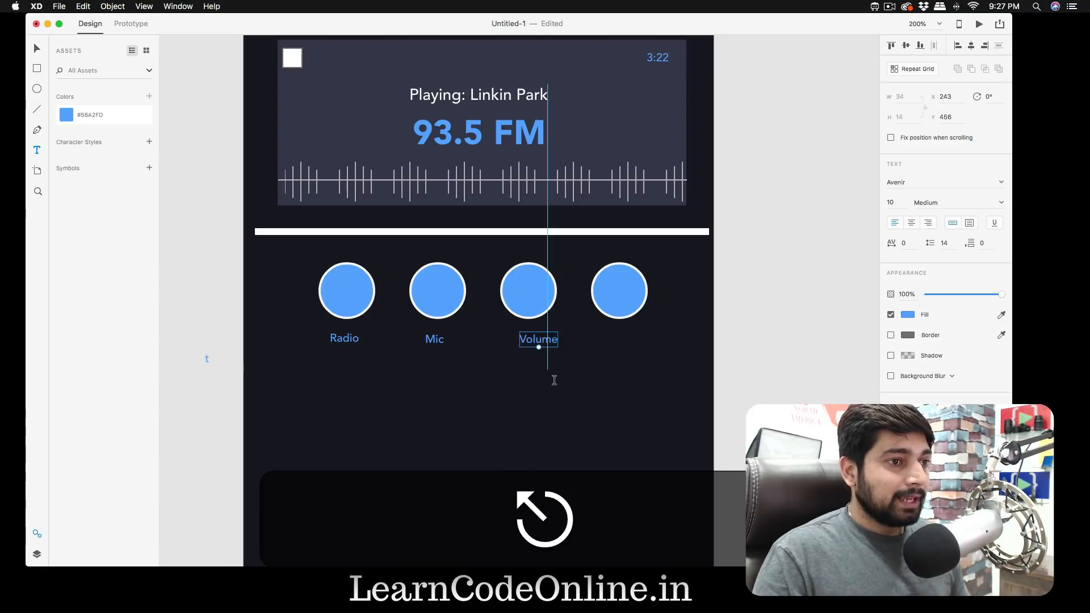
- Add the text "info" below the fourth circle, at about X 320, Y 459
key("t")
scroll(606, 347, "up", 1)
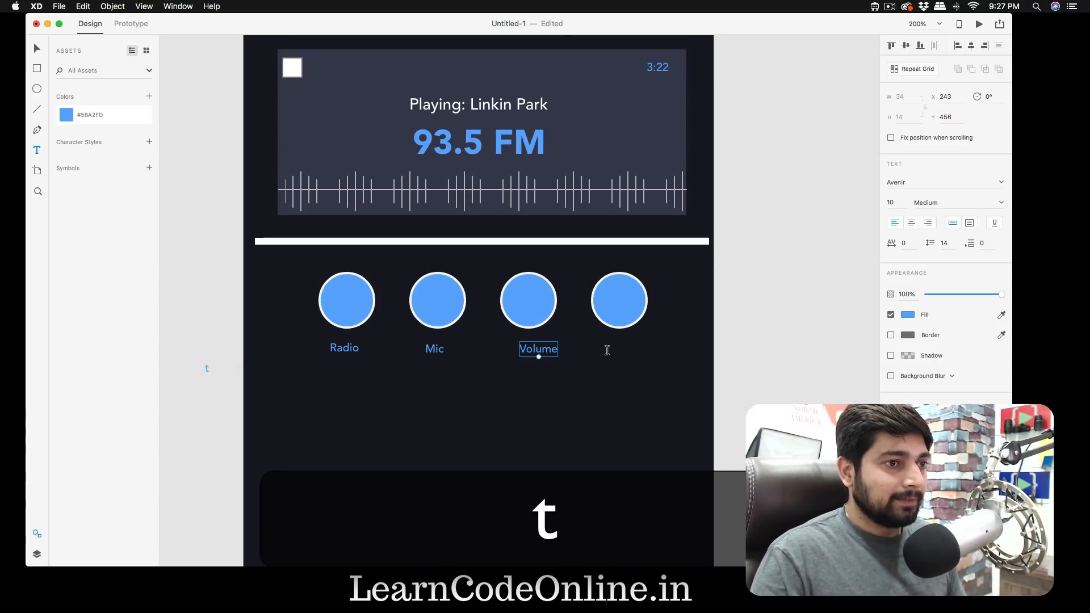
left_click(607, 347)
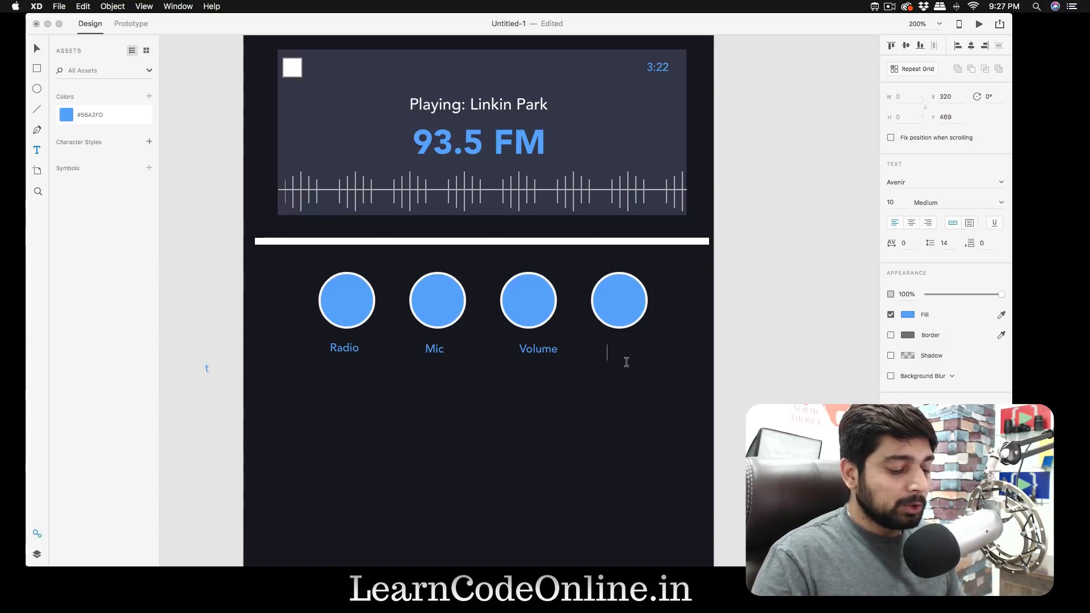
type("info")
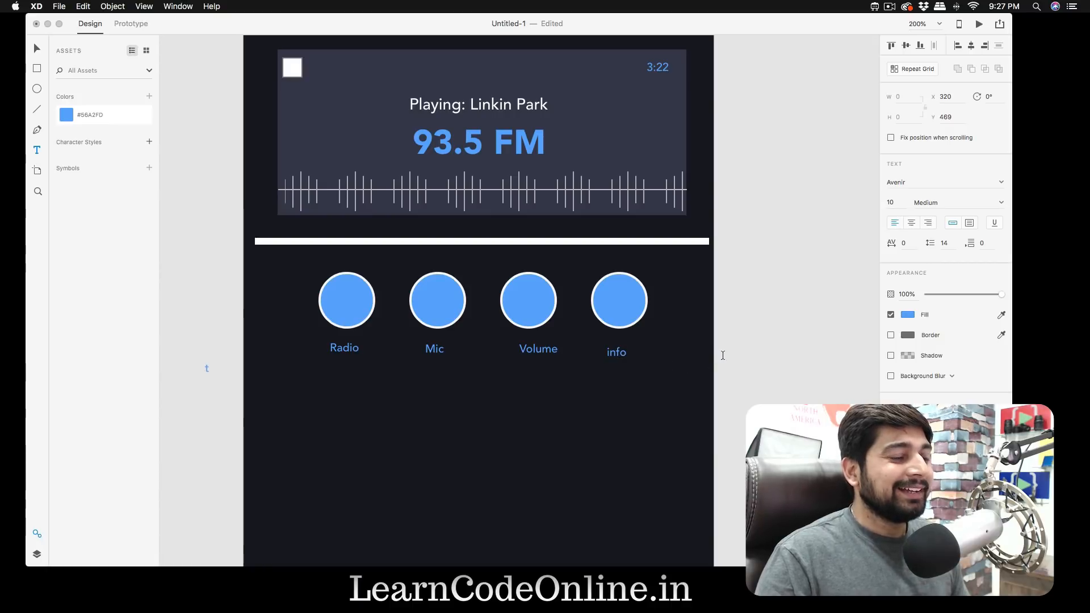
key("Escape")
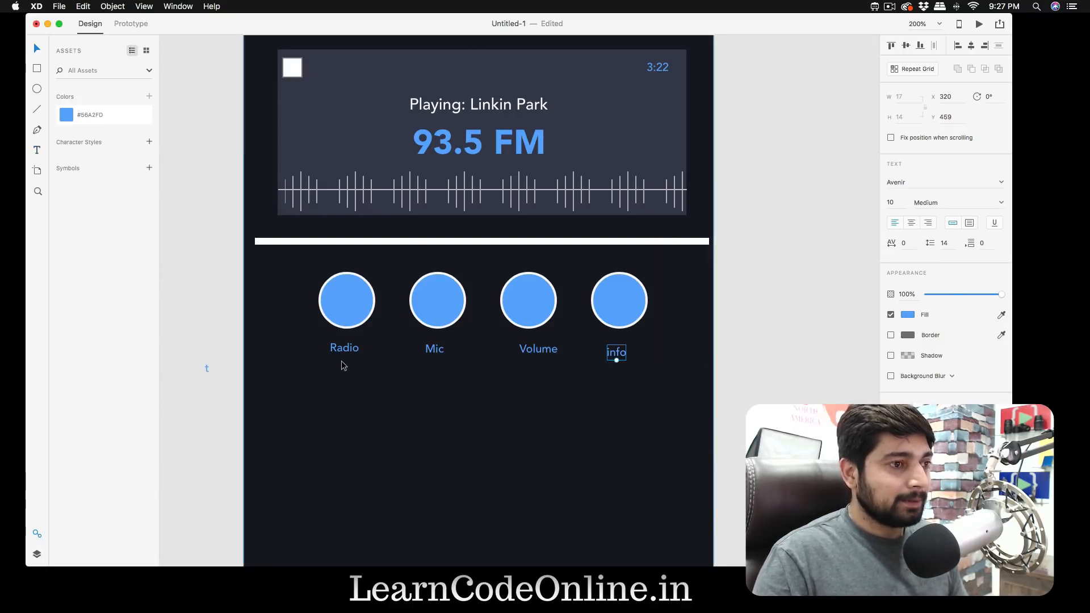
- Align the four labels on one line at Y 459 and centre each one under its own circle
key("v")
left_click_drag(343, 354, 343, 358)
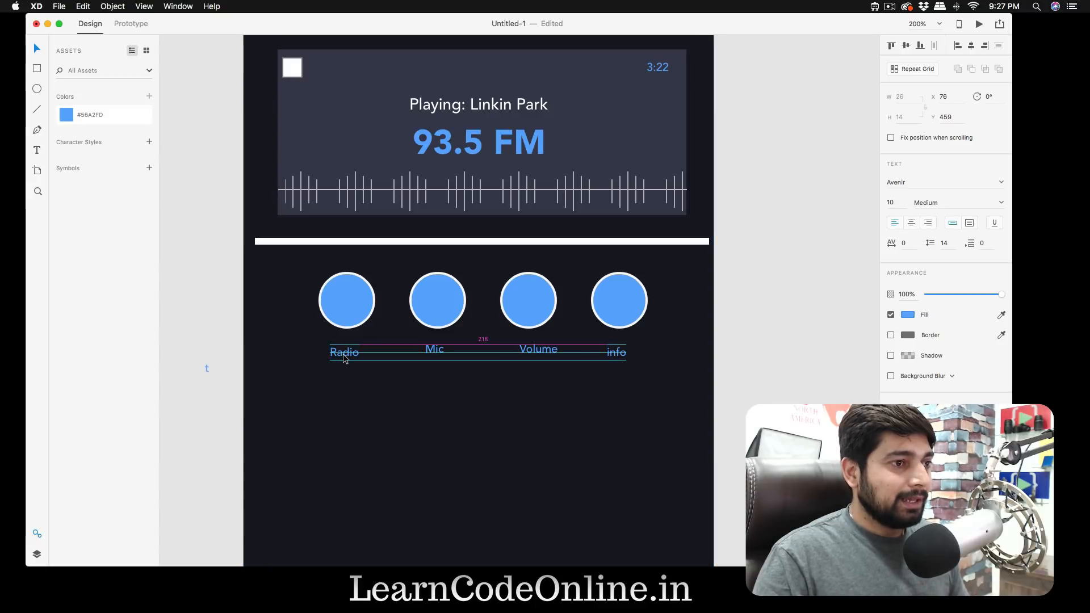
left_click_drag(432, 350, 433, 357)
left_click_drag(537, 349, 537, 352)
left_click_drag(625, 357, 623, 358)
left_click_drag(543, 355, 534, 356)
left_click_drag(434, 358, 438, 355)
left_click_drag(346, 355, 348, 353)
left_click(795, 347)
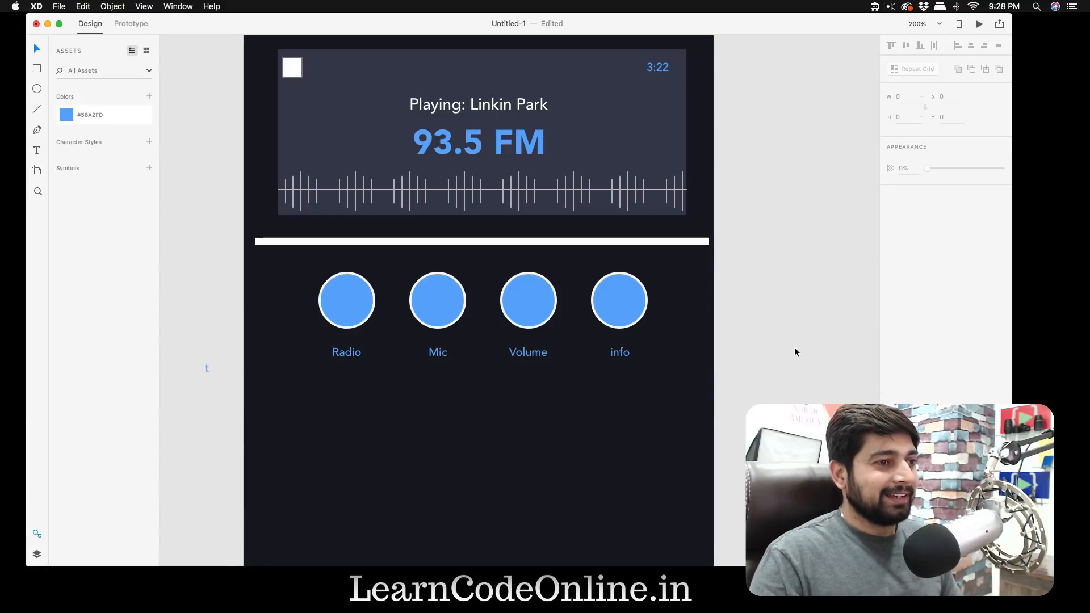
- Change the fill of the Radio, Mic, Volume and info labels together to white
left_click(522, 352)
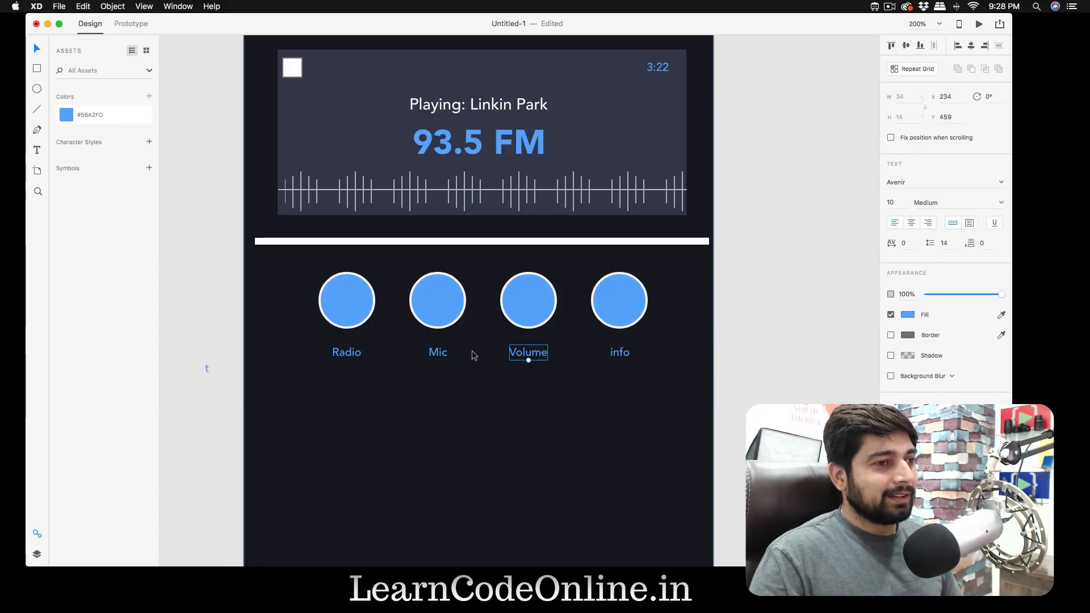
left_click(435, 353)
left_click(342, 356, "shift")
left_click(522, 356, "shift")
left_click(620, 353, "shift")
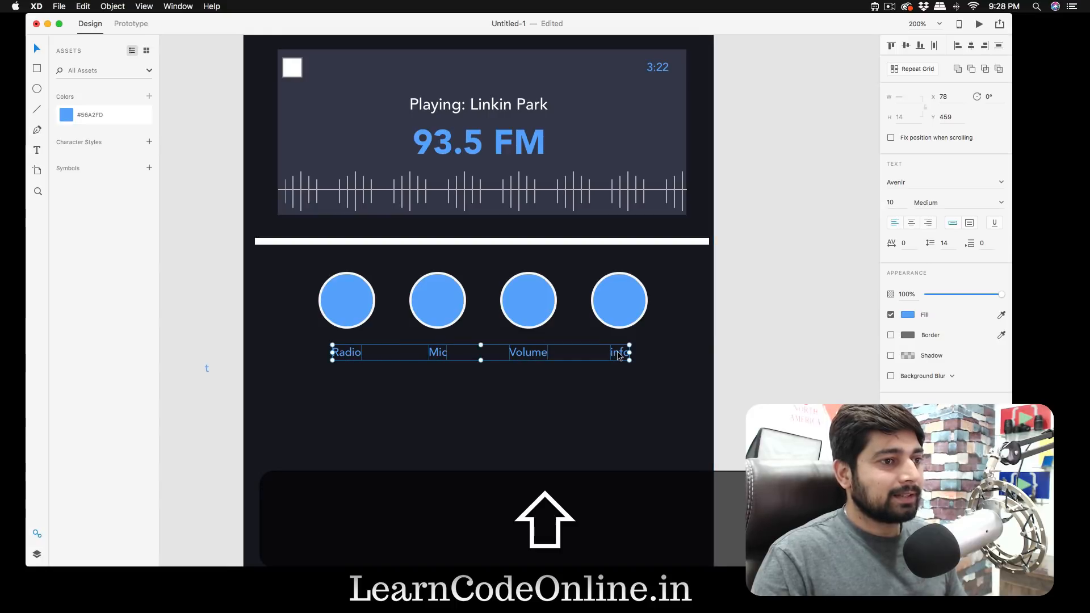
left_click(907, 314)
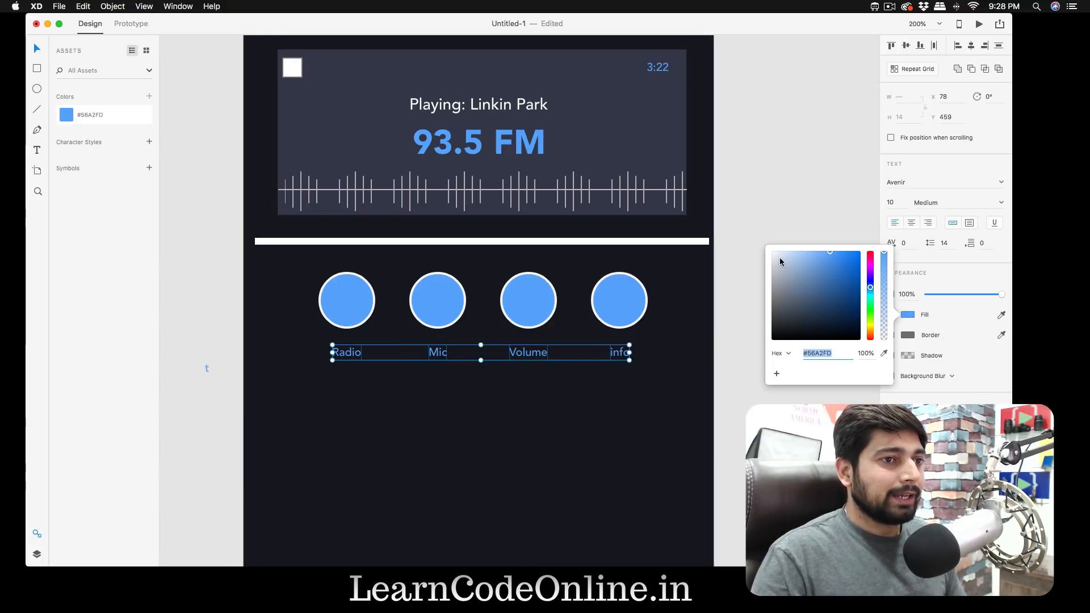
left_click(755, 193)
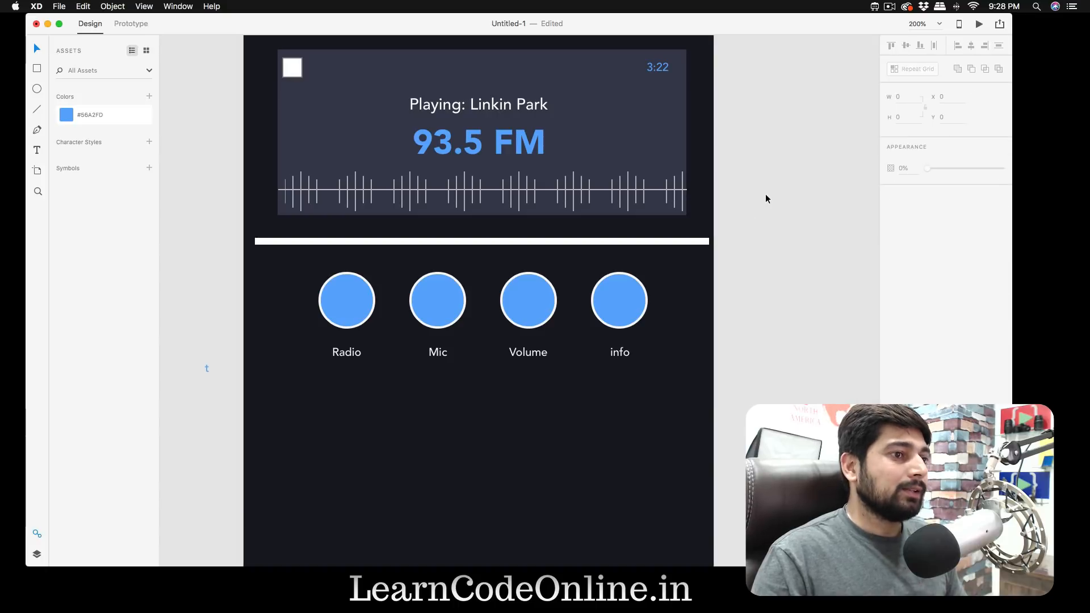
scroll(745, 299, "up", 3)
scroll(745, 299, "down", 6)
scroll(745, 299, "down", 3)
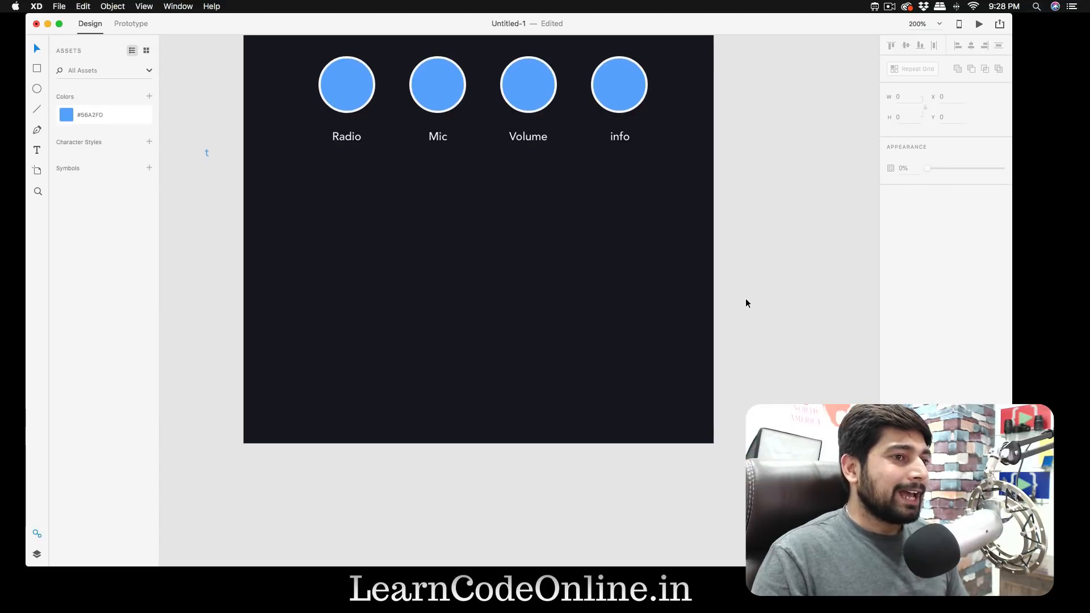
scroll(746, 300, "up", 7)
scroll(746, 303, "down", 5)
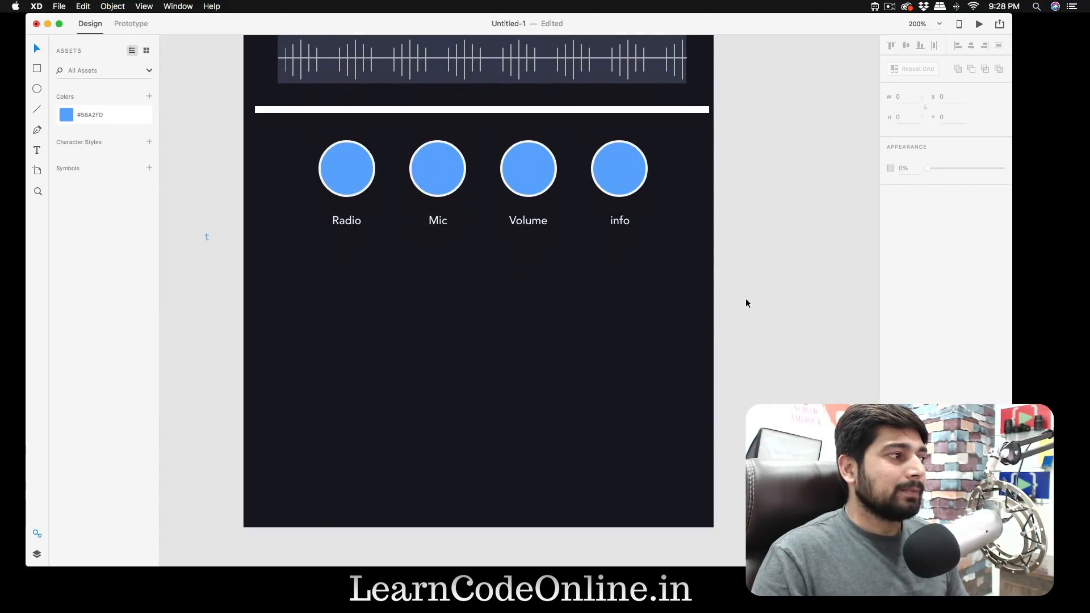
scroll(745, 303, "up", 1)
scroll(746, 301, "up", 3)
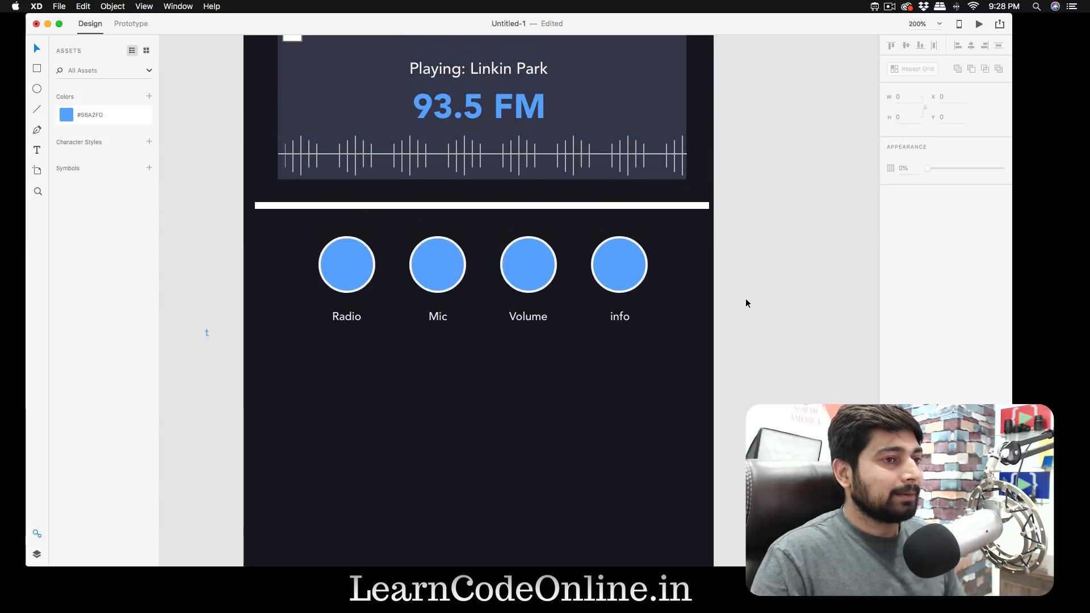
- Draw a circle about 144 by 144 below the labels and move it to about X 142, Y 521
scroll(745, 301, "down", 2)
scroll(745, 299, "down", 2)
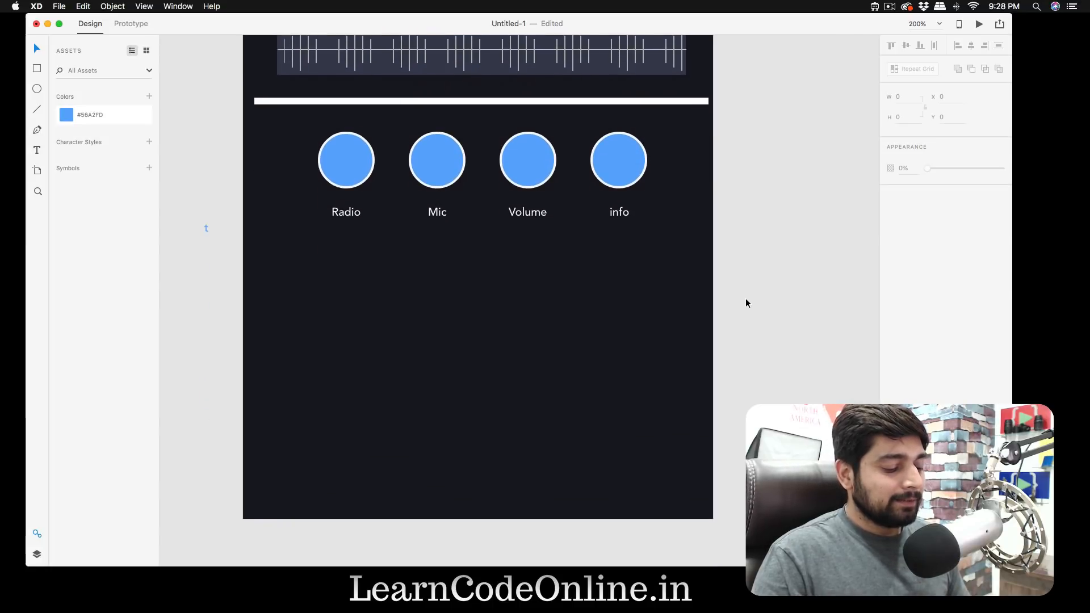
key("e")
left_click_drag(416, 297, 579, 460)
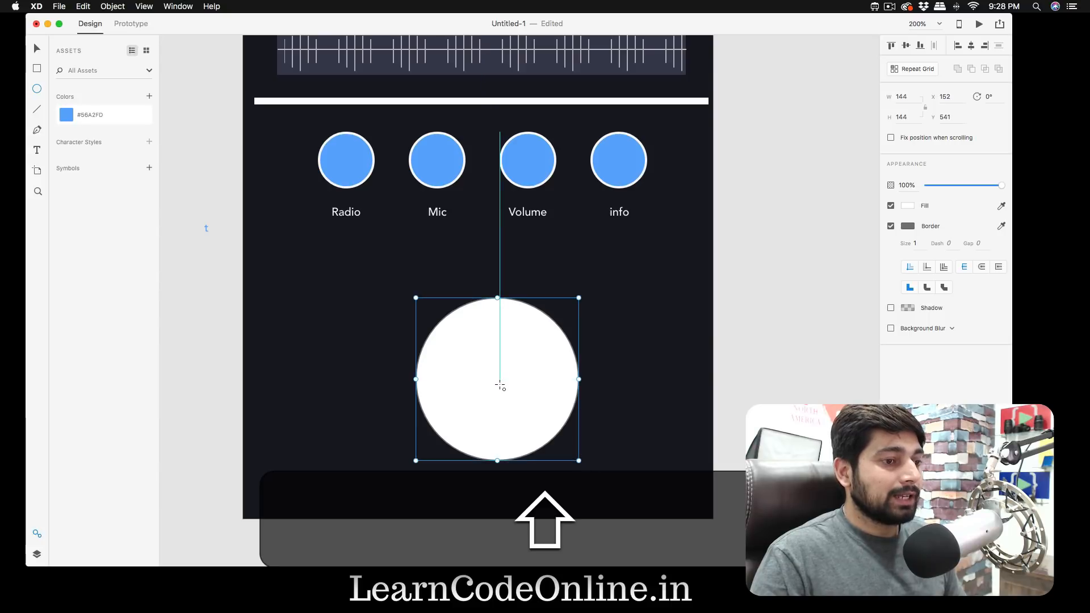
key("v")
mouse_move(498, 382)
left_mouse_down()
mouse_move(497, 351)
mouse_move(497, 363)
left_mouse_up()
- Set the large circle's width and height to 160 and recentre it on the artboard at about X 136, Y 519
left_click(903, 97)
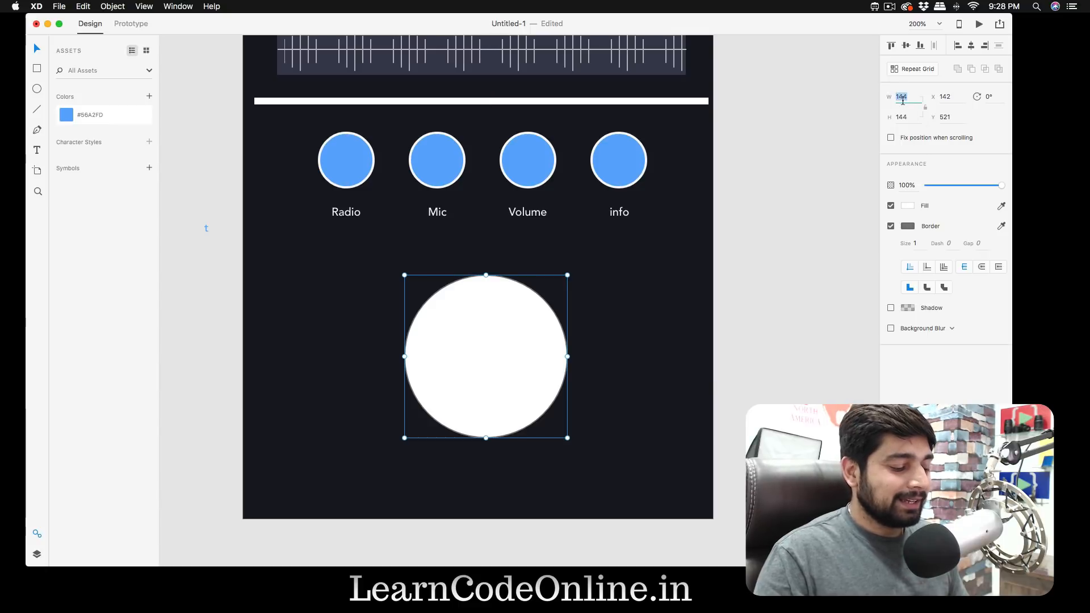
type("160")
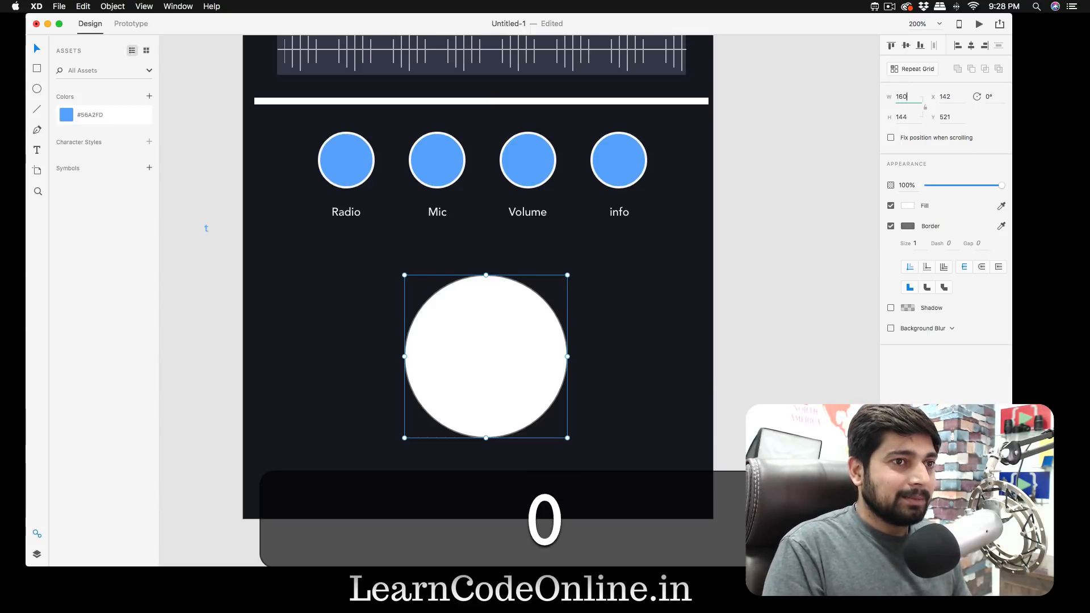
key("Tab")
type("160")
key("Return")
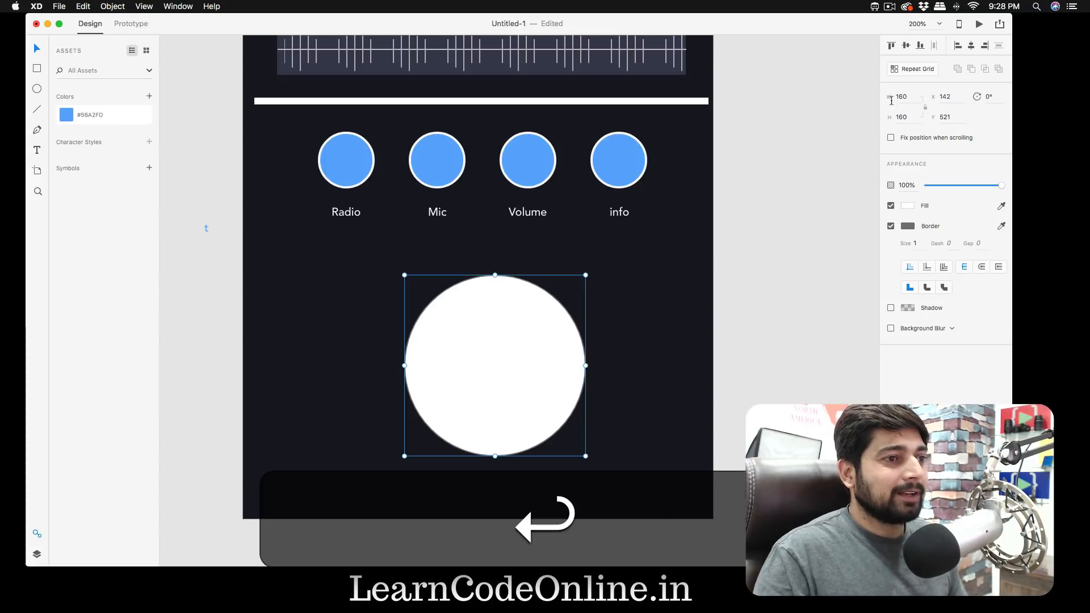
left_click(815, 365)
left_click_drag(496, 363, 489, 358)
- Fill the large circle with the dark slate colour sampled from the radio card's background
scroll(508, 366, "up", 2)
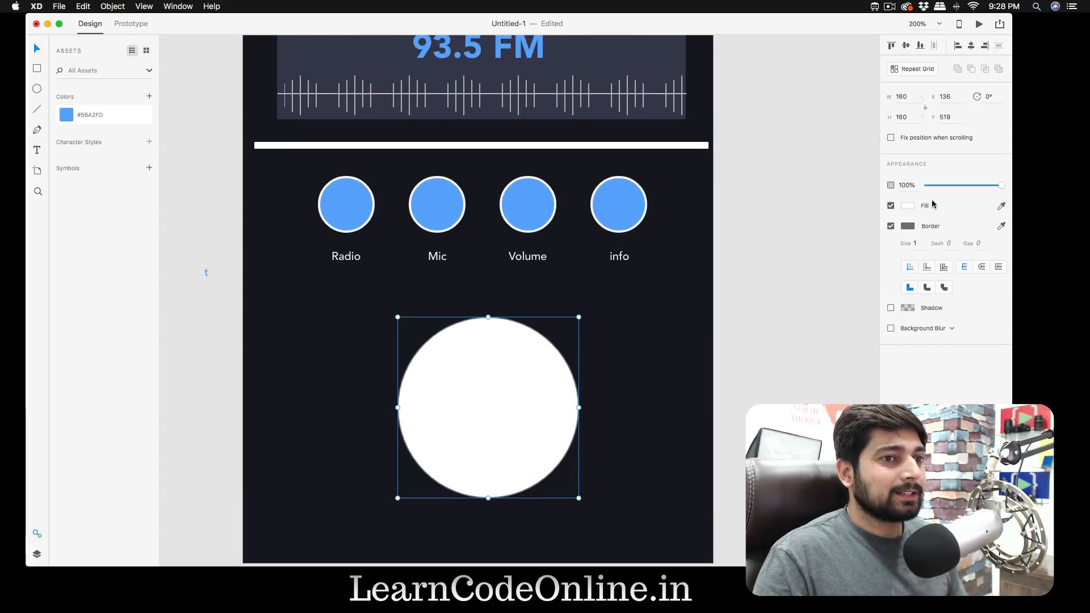
left_click(908, 205)
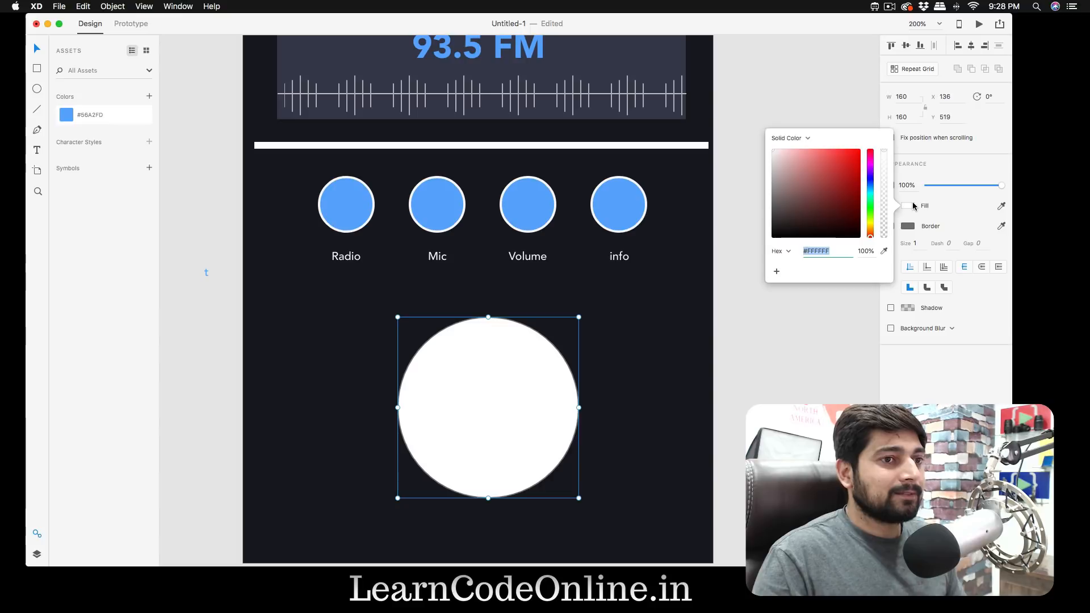
left_click(883, 250)
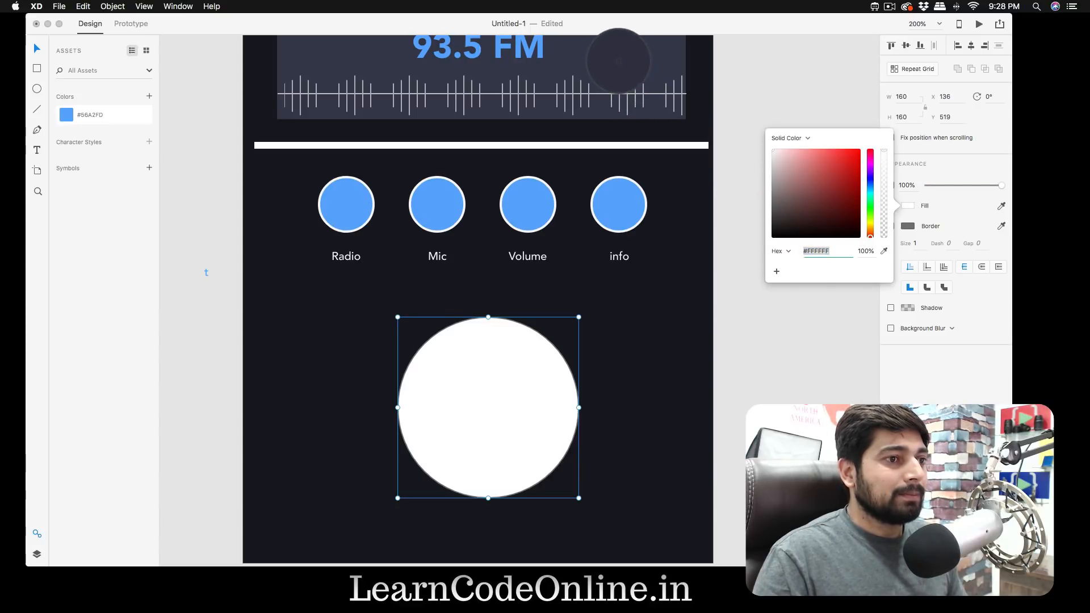
left_click(623, 72)
left_click(786, 341)
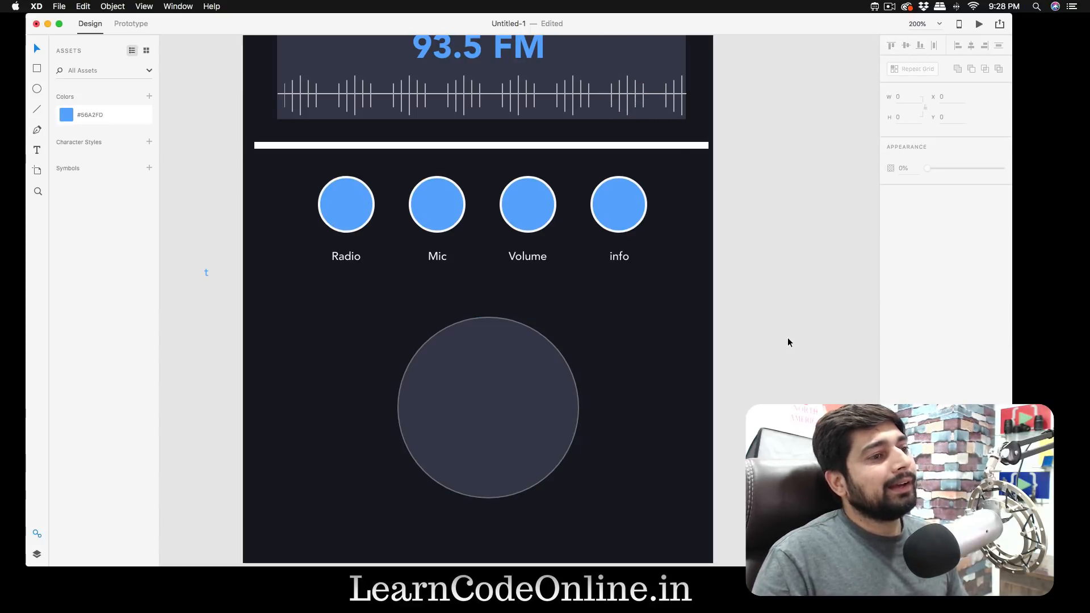
- Try to apply the saved blue #56A2FD to the large circle's border
left_click(557, 395)
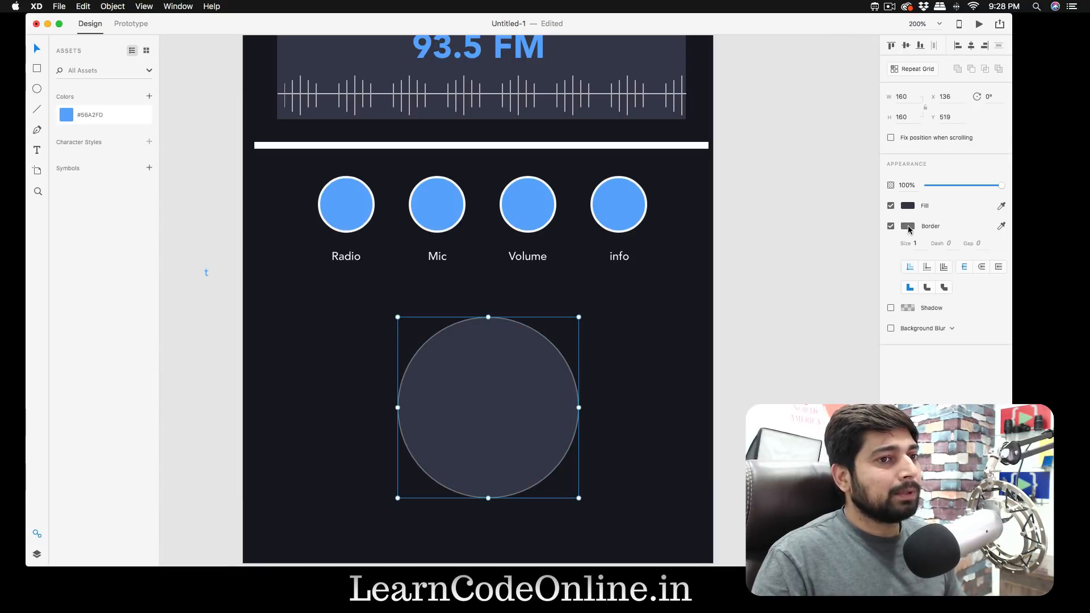
left_click(907, 226)
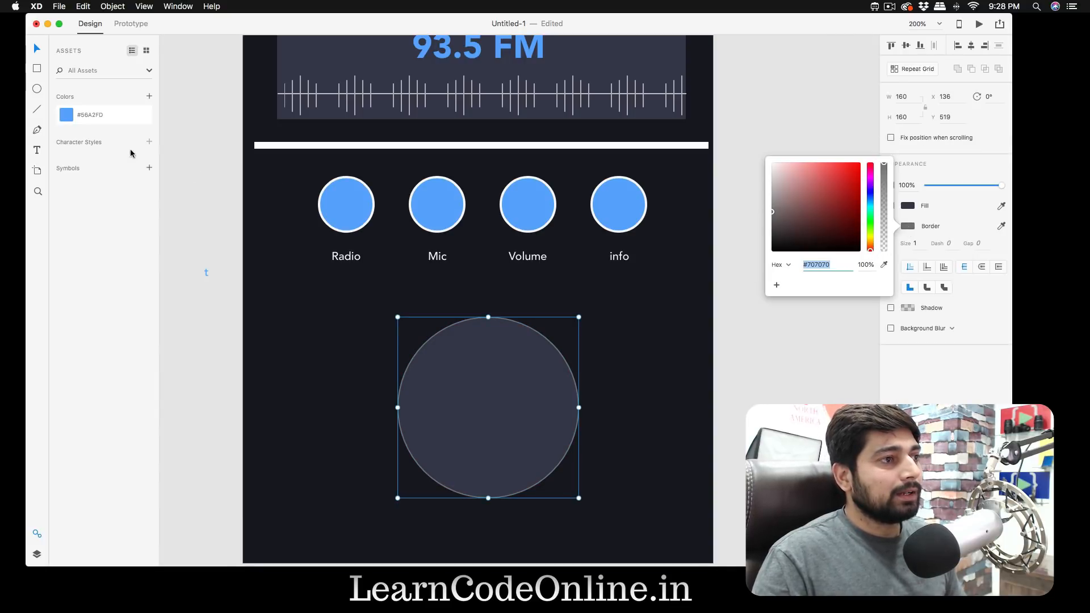
left_click(66, 115)
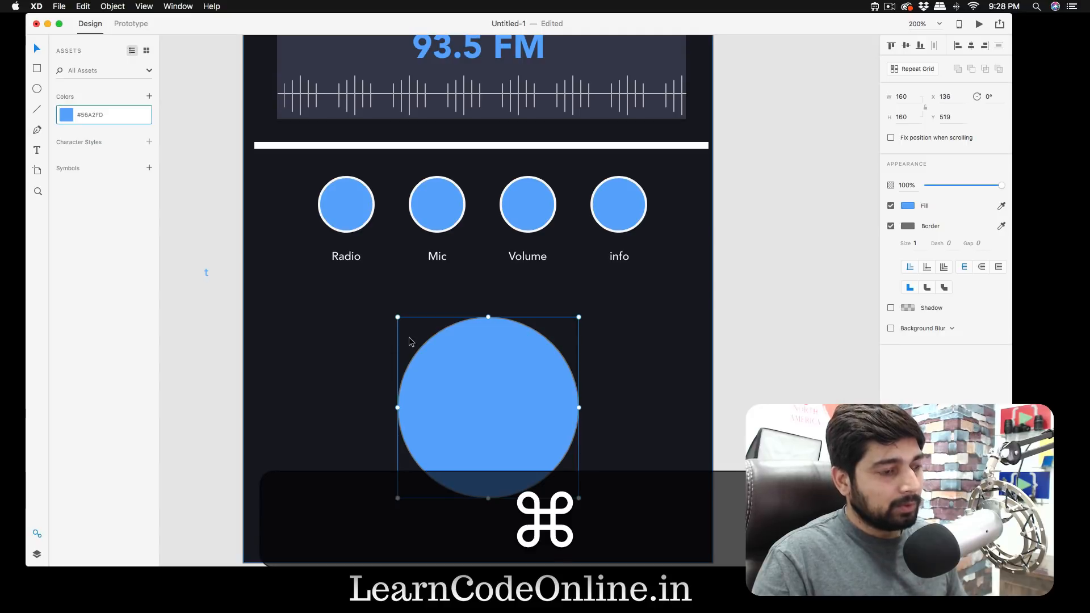
key("super+z")
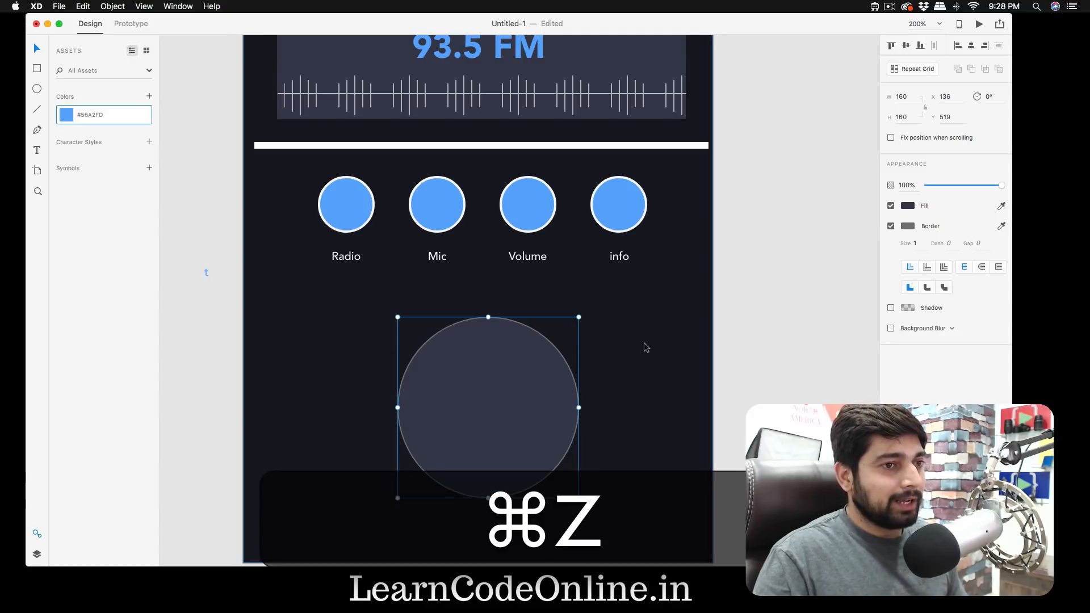
- Colour the large circle's border with the saved blue #56A2FD and delete the stray "t" text beside the artboard
left_click(908, 227)
left_click(884, 266)
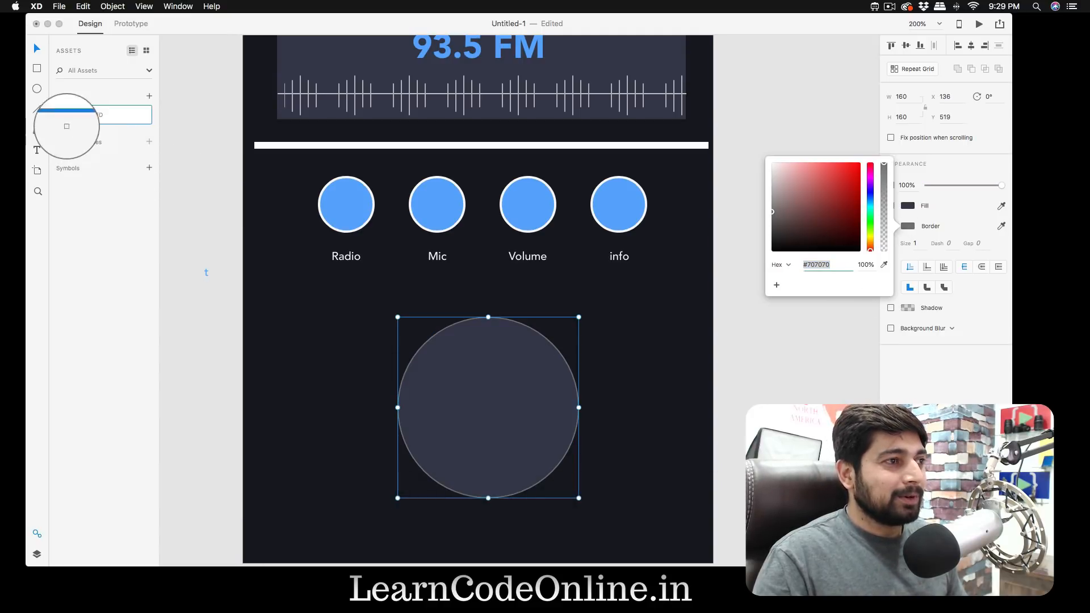
left_click(67, 117)
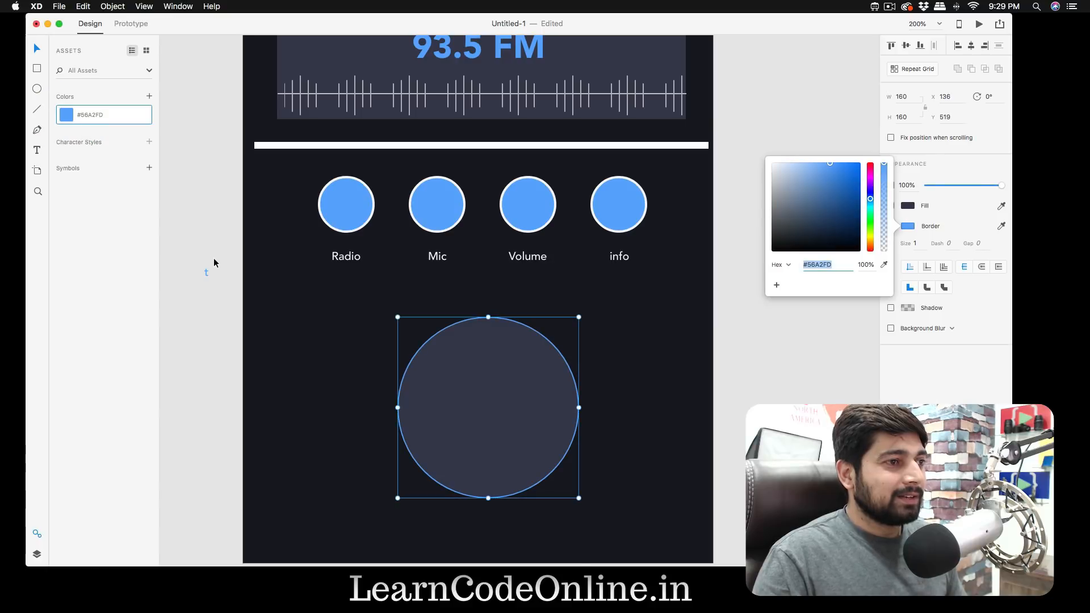
left_click(216, 247)
key("BackSpace")
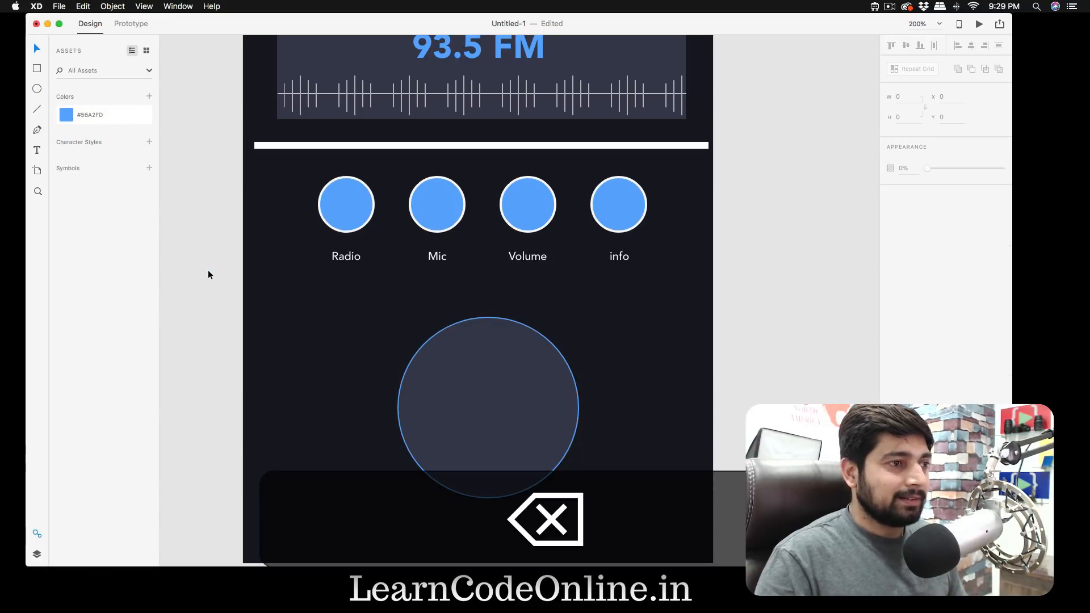
- Draw a vertical line about 62 high inside the large circle, left of its centre
scroll(225, 305, "down", 3)
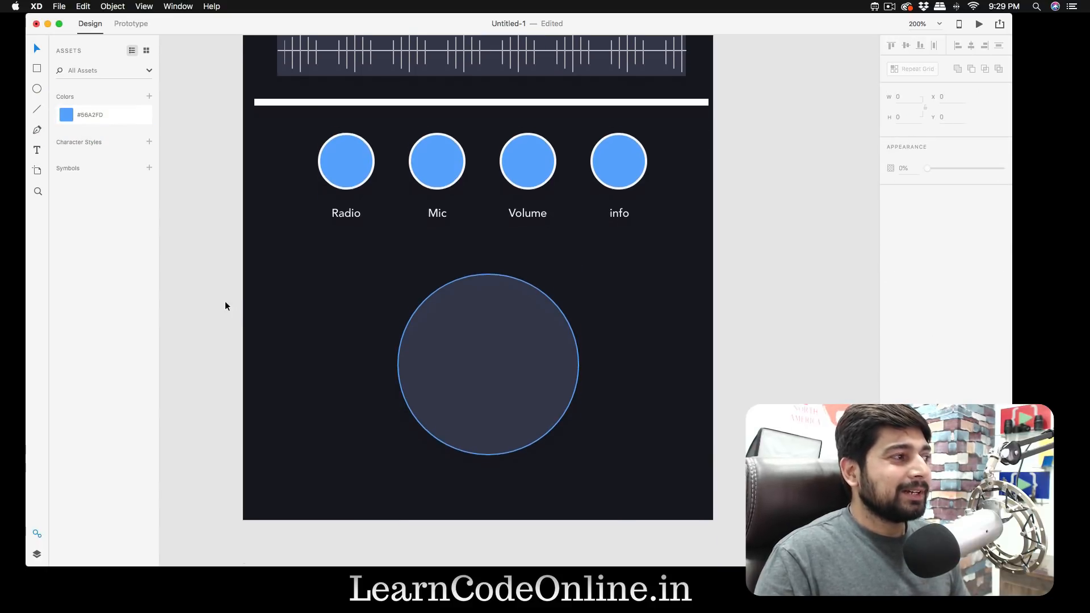
key("l")
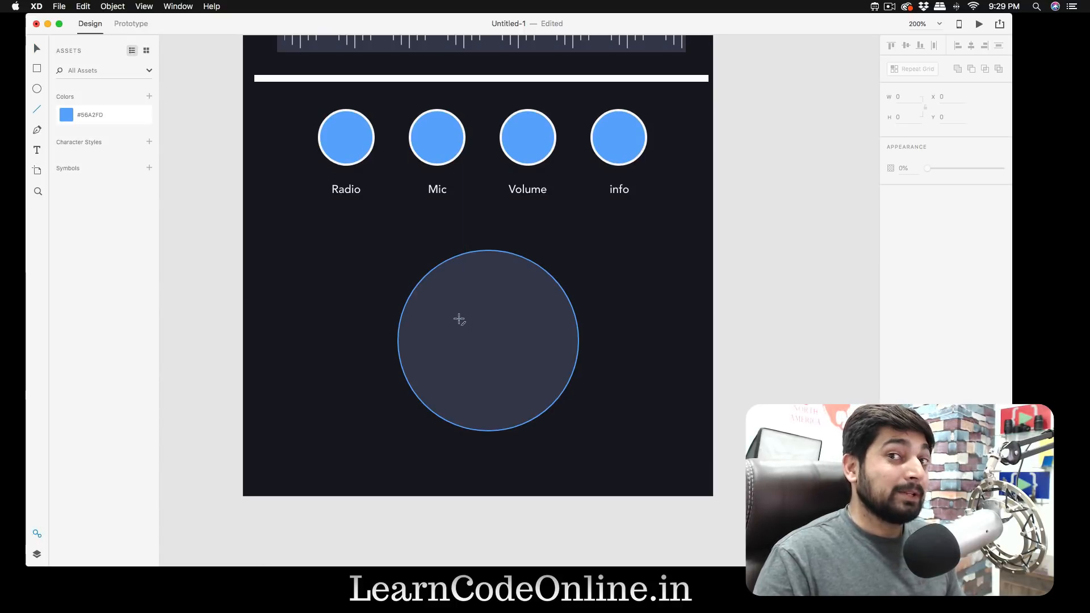
key("shift")
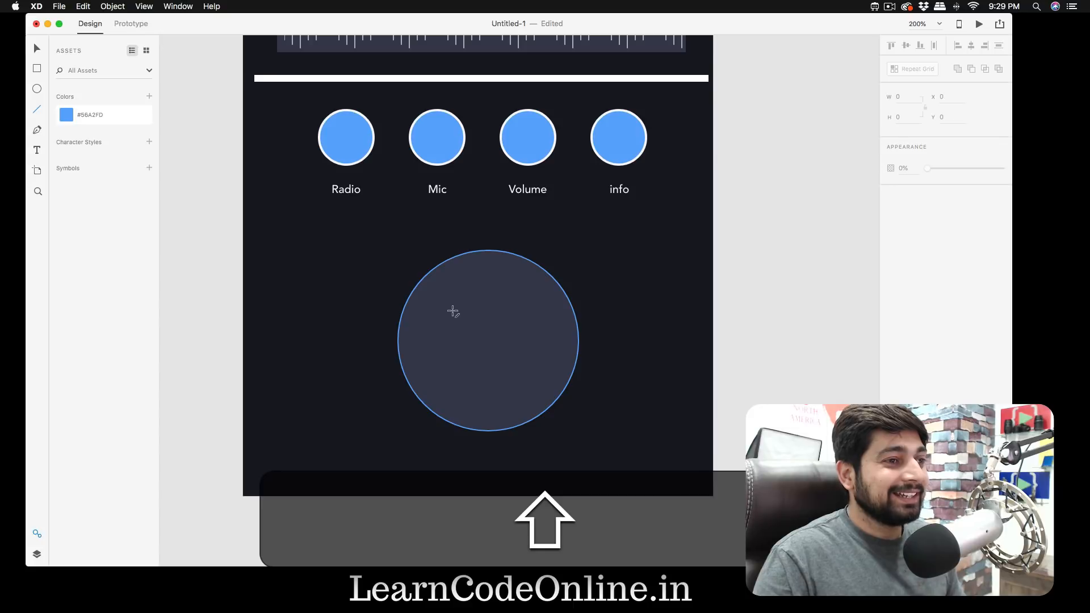
left_click_drag(453, 312, 454, 366)
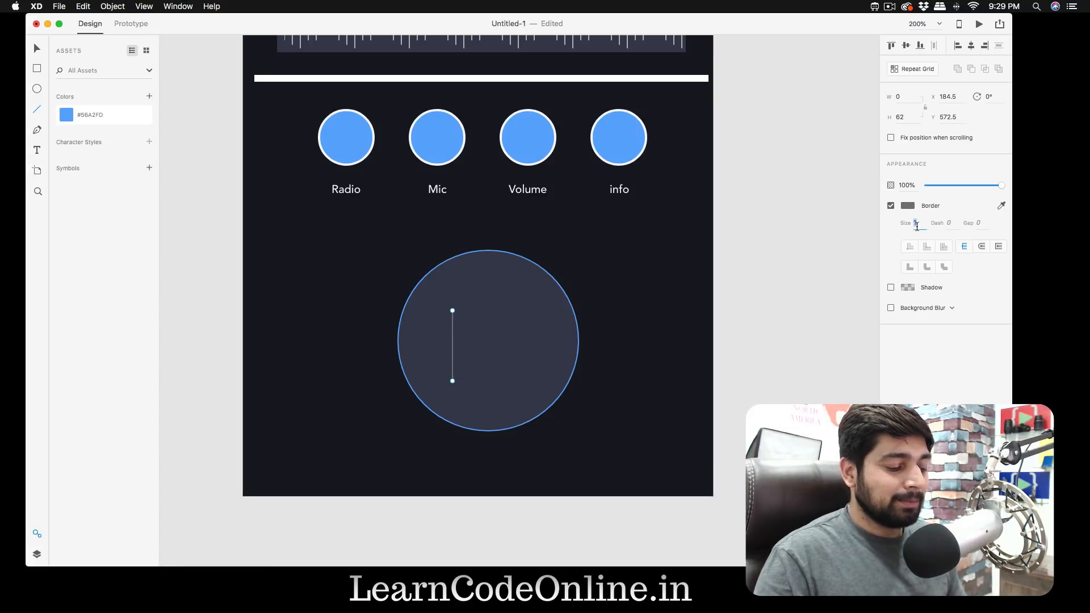
- Set the line's border size to 5 after trying 10 and 7, and lengthen it at both ends to about 82 high
type("10")
key("Return")
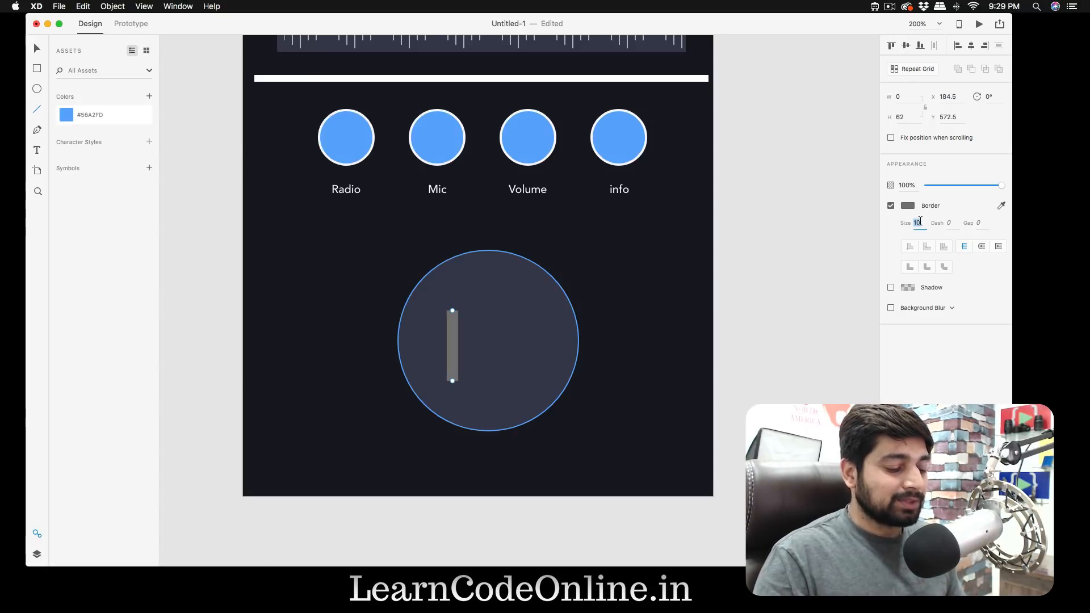
type("7")
key("Return")
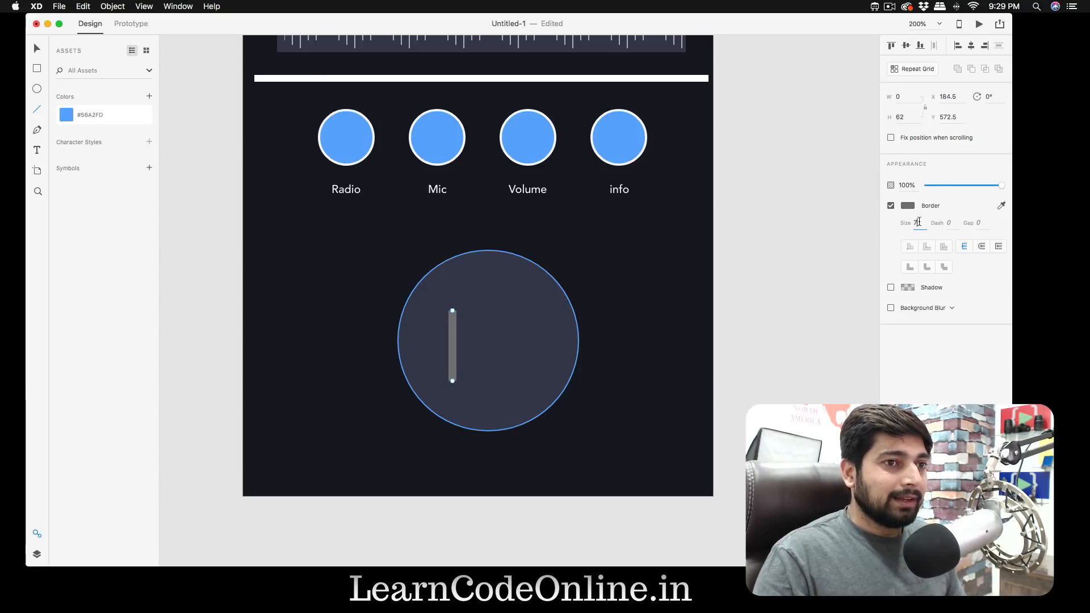
type("5")
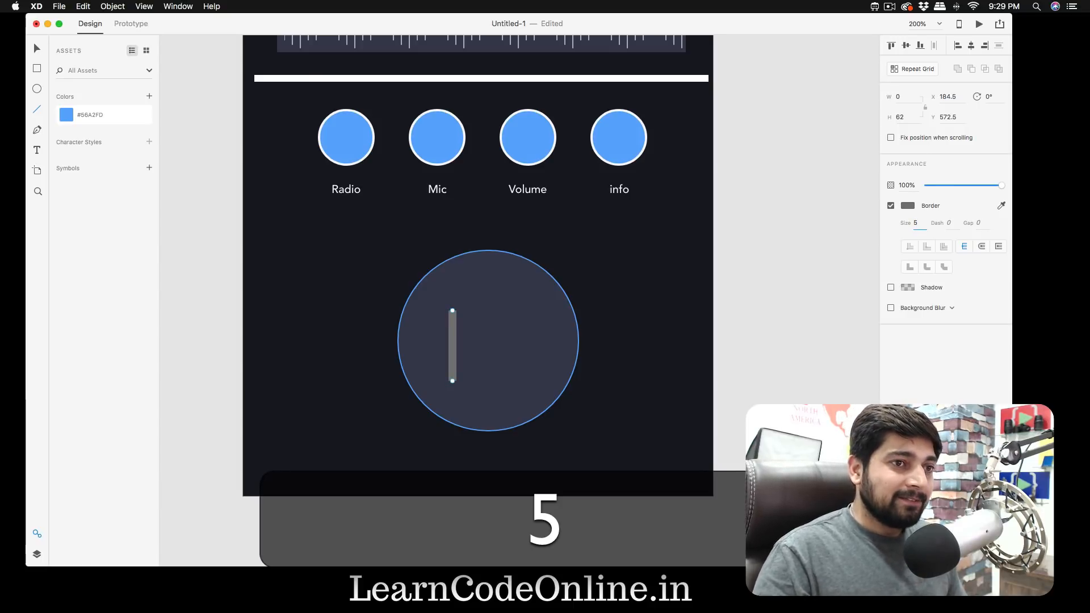
key("Return")
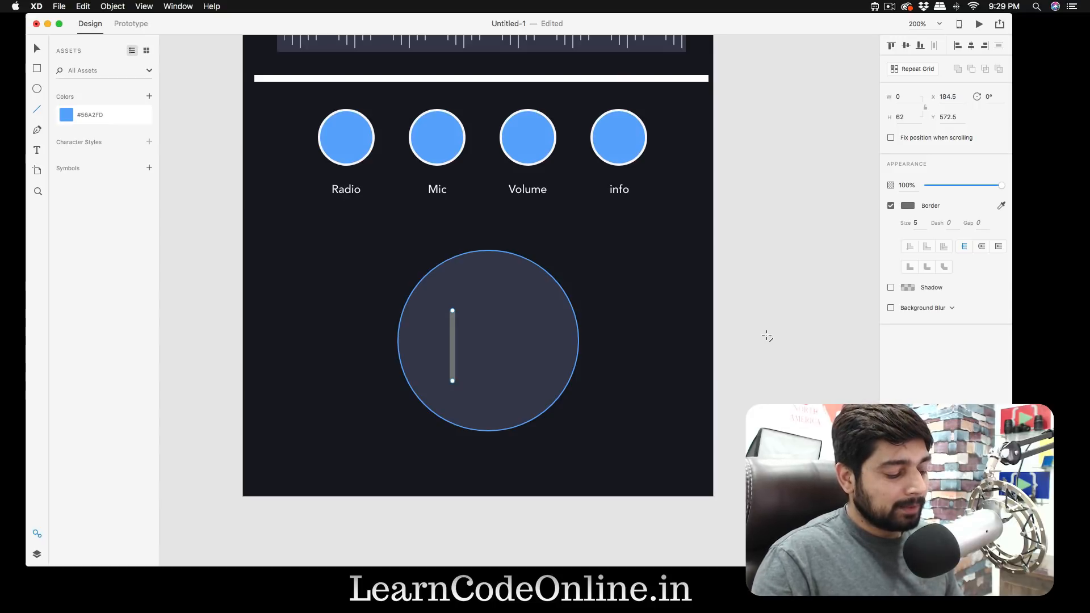
left_click_drag(452, 379, 453, 396)
left_click_drag(452, 312, 452, 301)
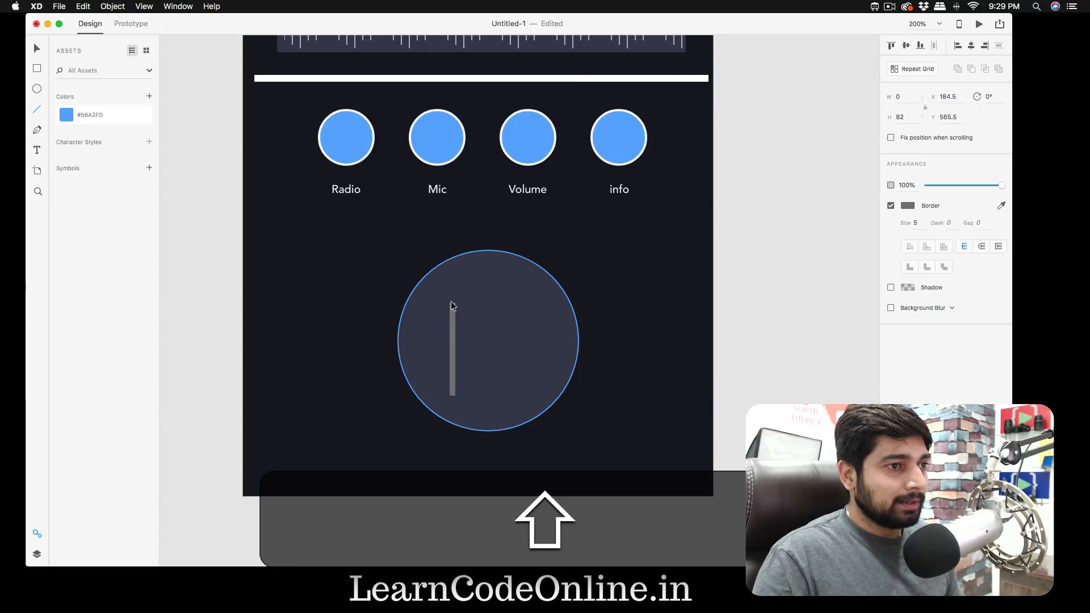
- Duplicate the vertical line and place the two bars side by side around the circle's centre, at about X 199.5 and X 231.5
key("alt")
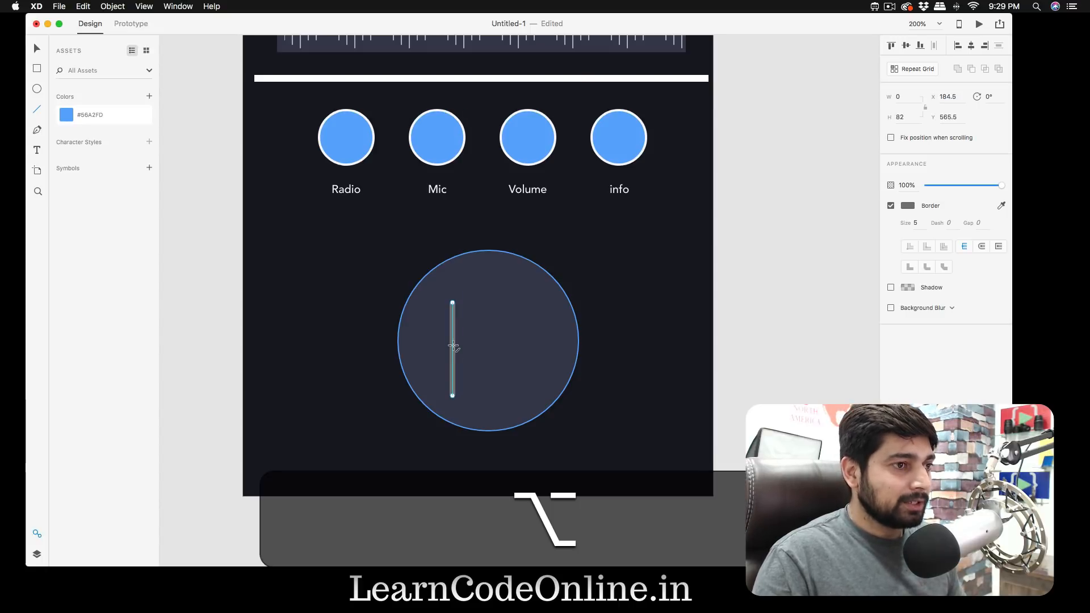
key("Escape")
key("v")
key("alt")
left_click_drag(453, 349, 521, 351)
left_click_drag(454, 344, 506, 349)
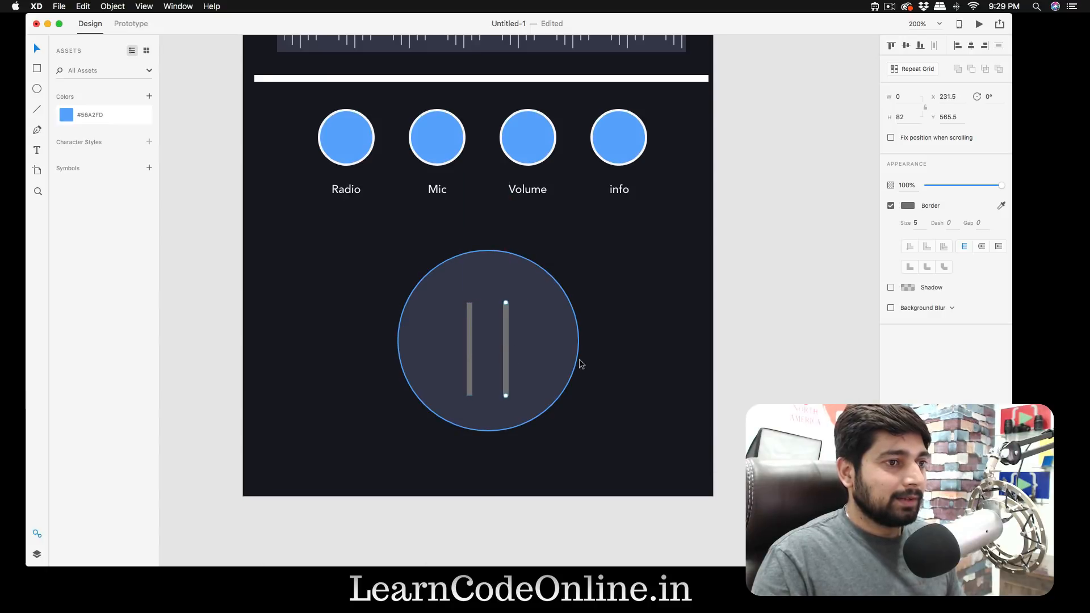
left_click(721, 355)
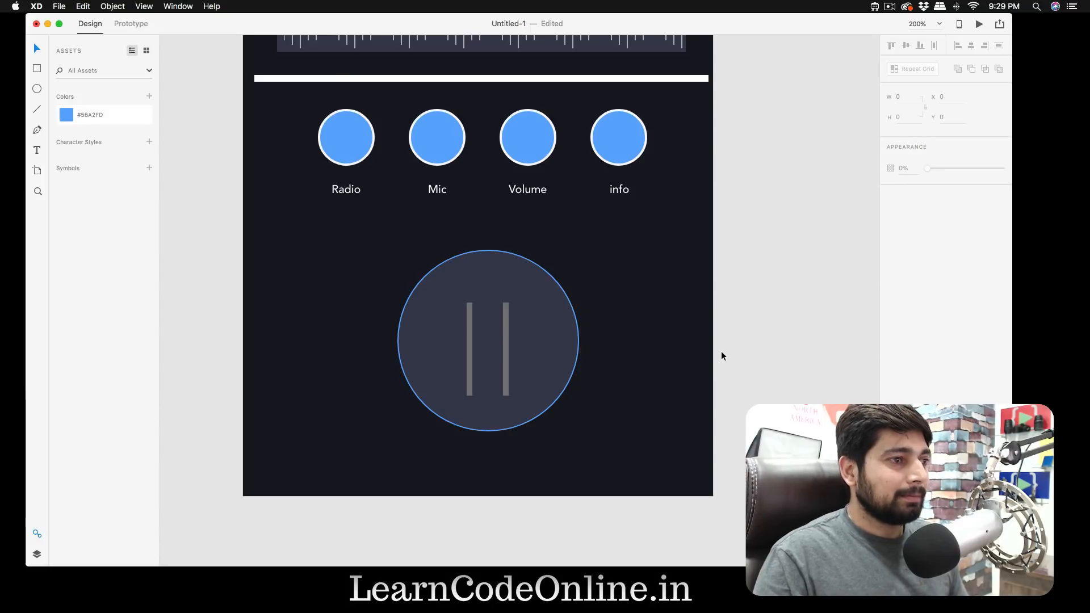
- Change the border colour of both vertical bars to white
left_click(505, 345)
left_click(470, 346, "shift")
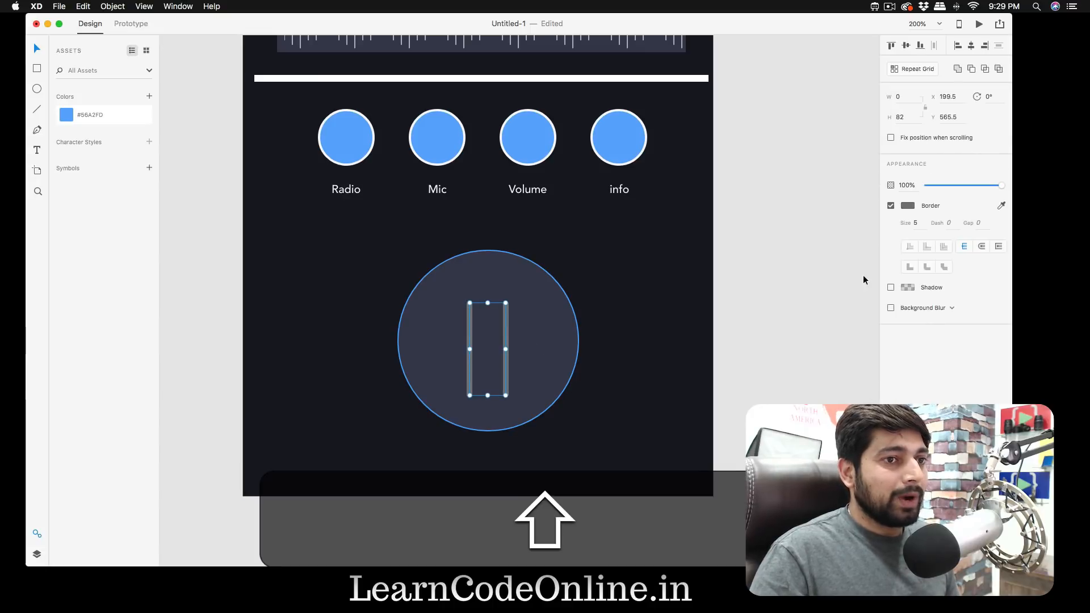
left_click(912, 204)
left_click_drag(771, 152, 768, 144)
left_click(730, 113)
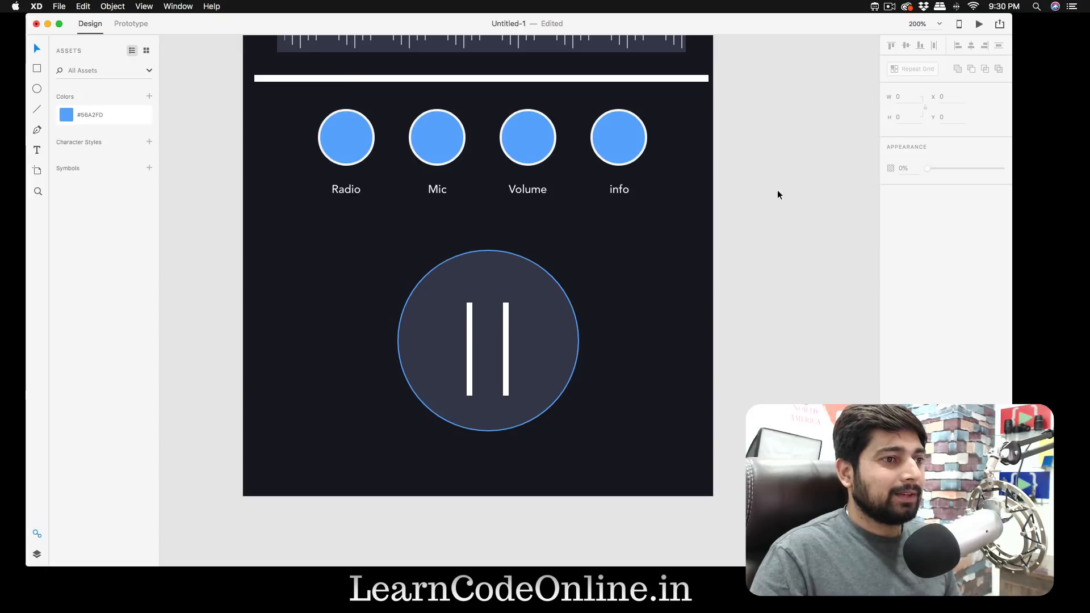
- Group the two white bars and move the group to about X 200.5, Y 558.5 inside the circle
left_click(504, 347)
left_click(468, 344, "shift")
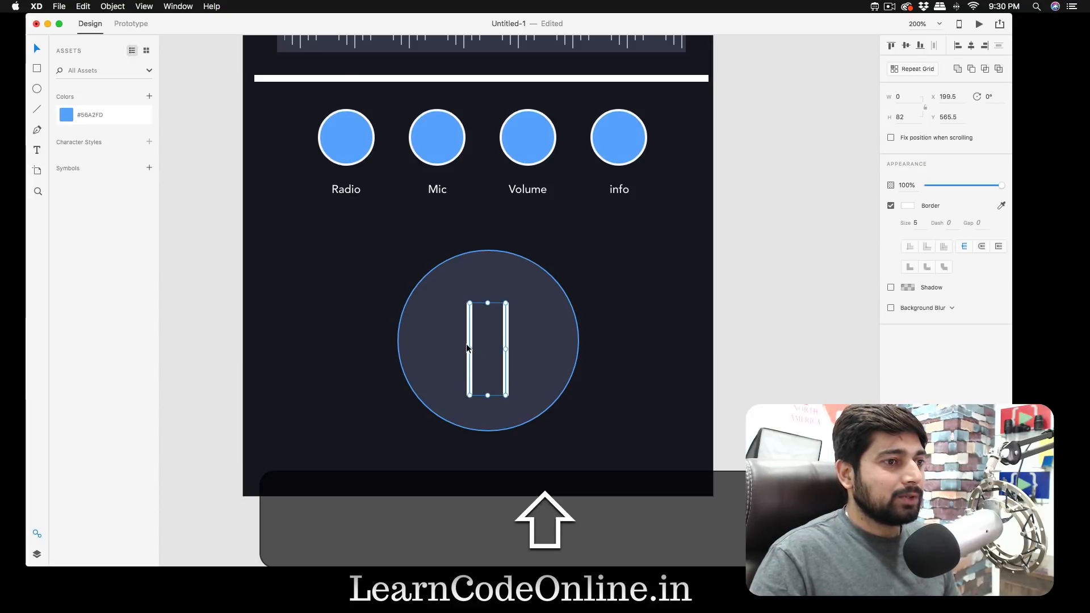
key("super+g")
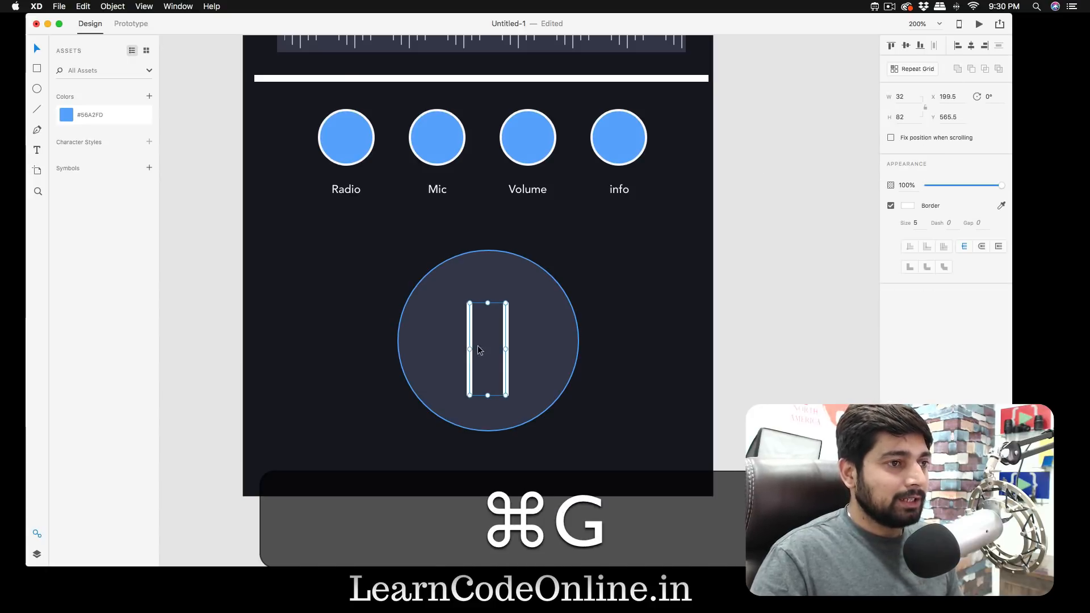
left_click_drag(467, 333, 468, 328)
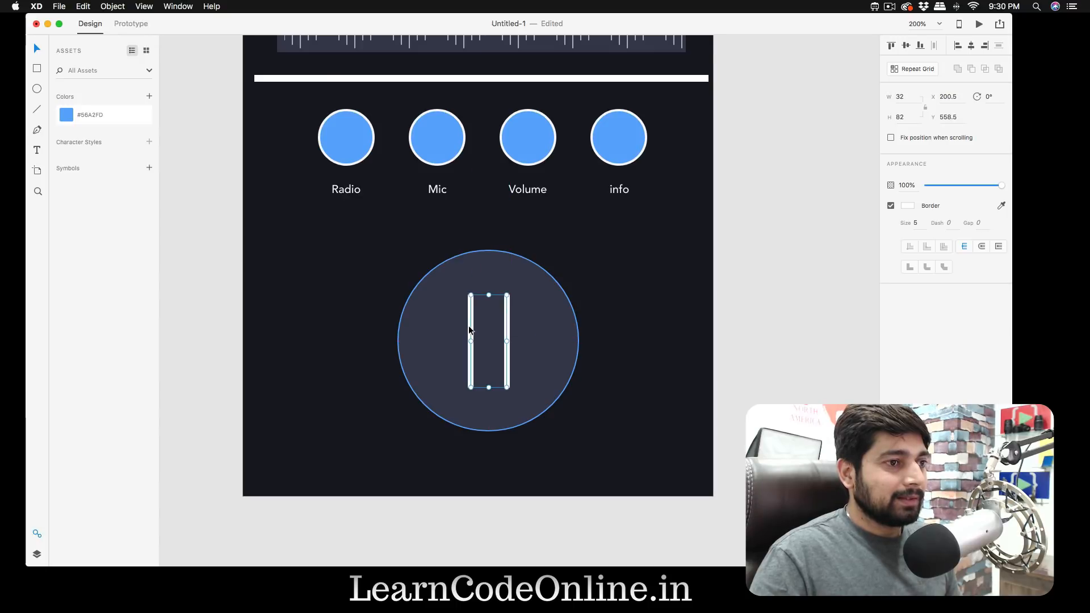
left_click(801, 350)
- Move the large circle up to about Y 515 and centre it horizontally on the artboard
scroll(802, 350, "up", 5)
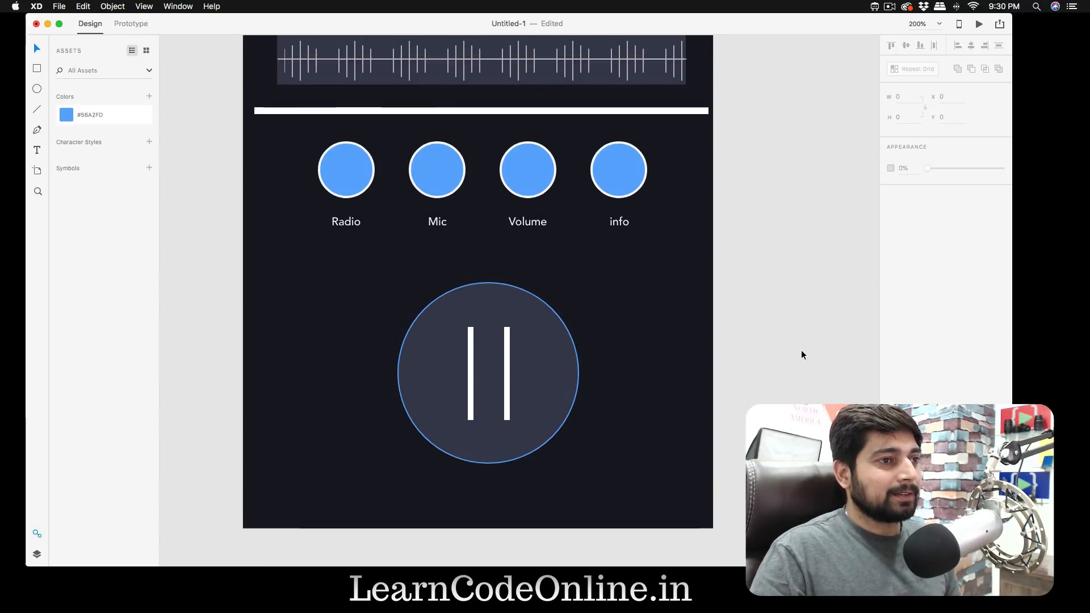
scroll(802, 349, "down", 4)
mouse_move(533, 346)
left_mouse_down()
mouse_move(541, 355)
mouse_move(540, 332)
mouse_move(541, 343)
left_mouse_up()
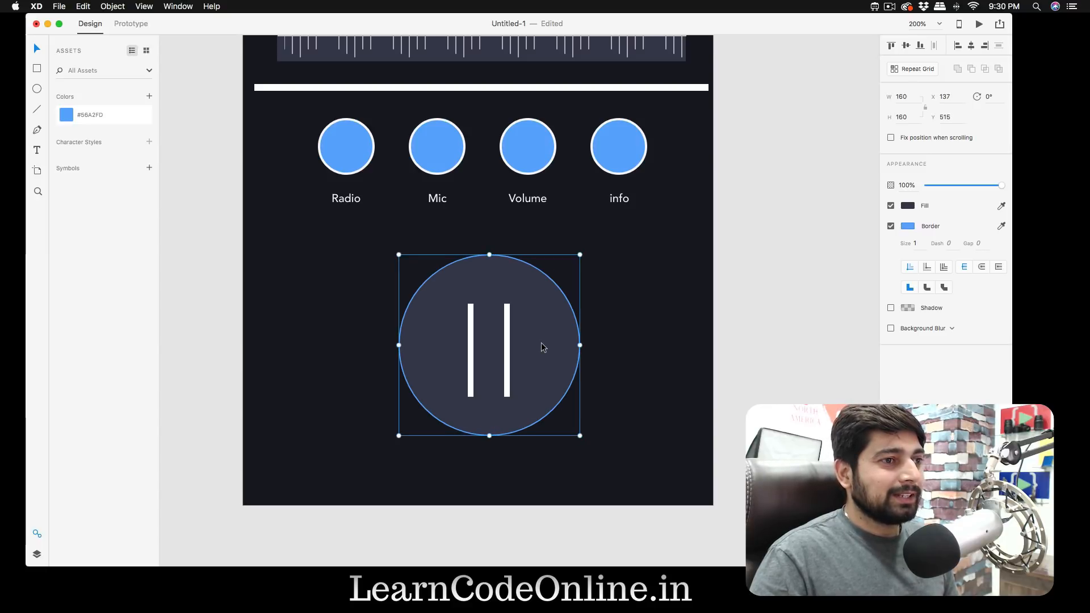
left_click(971, 47)
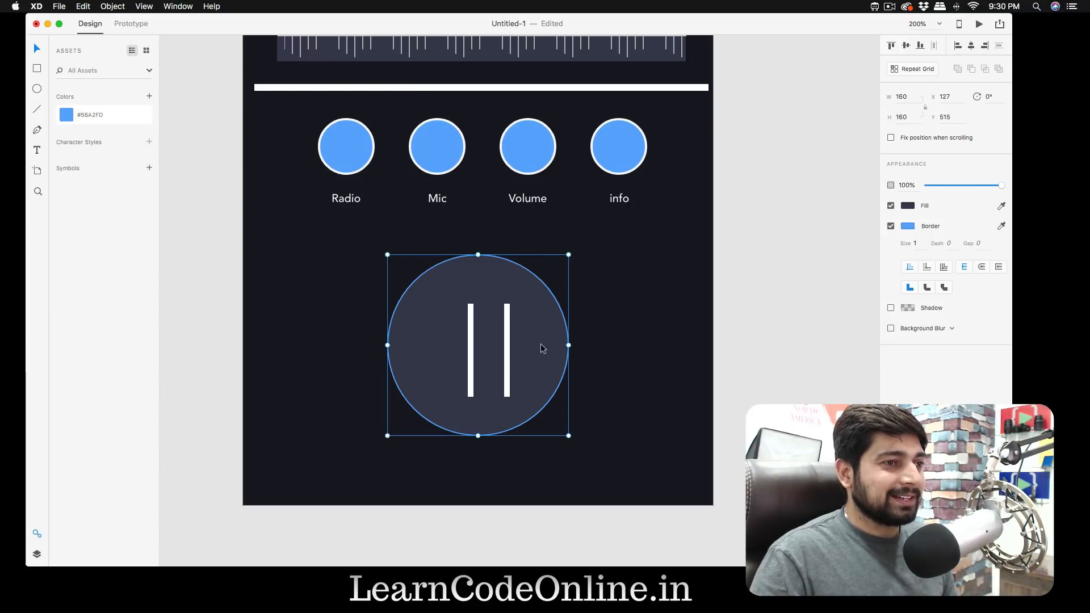
- Align the horizontal centres of the pause bar group and the large circle
double_click(507, 346)
left_click(536, 351)
left_click(972, 46)
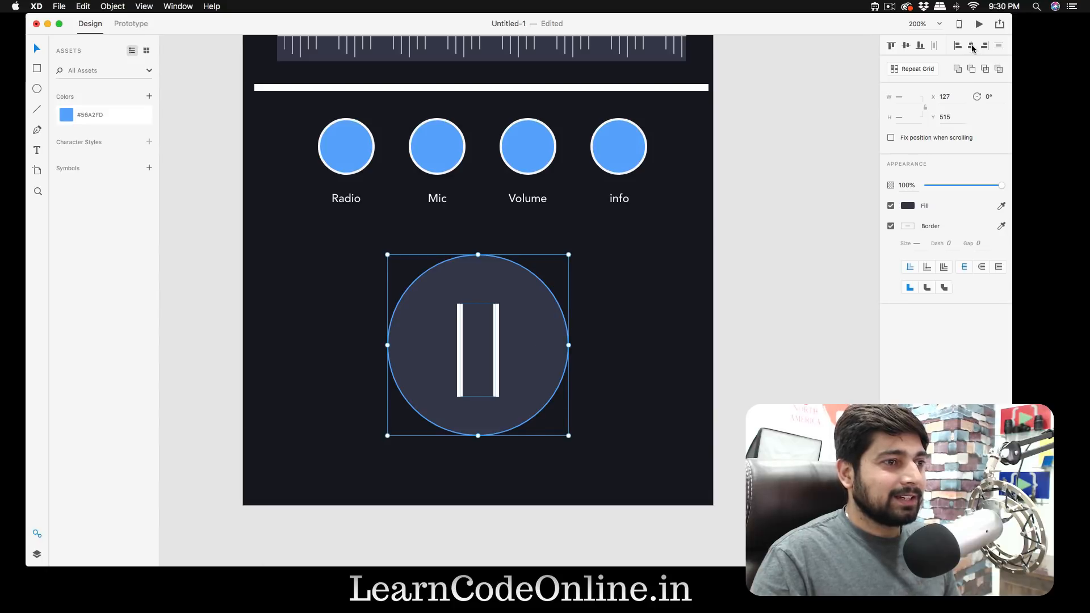
left_click(787, 336)
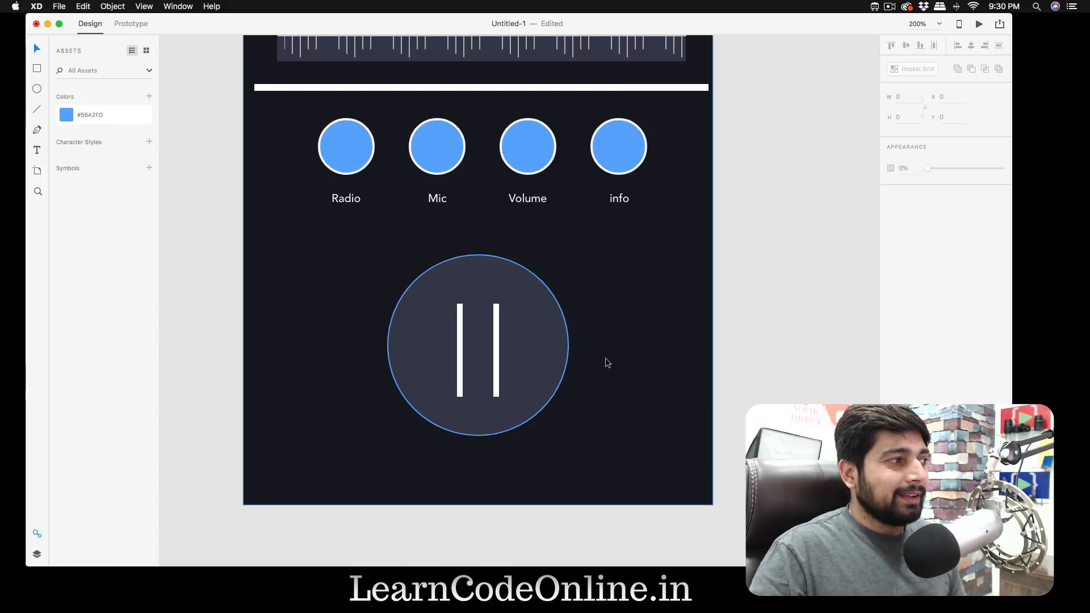
- Add a "+" text at size 15 to the right of the pause bars and colour it with the saved blue #56A2FD
key("t")
left_click(541, 344)
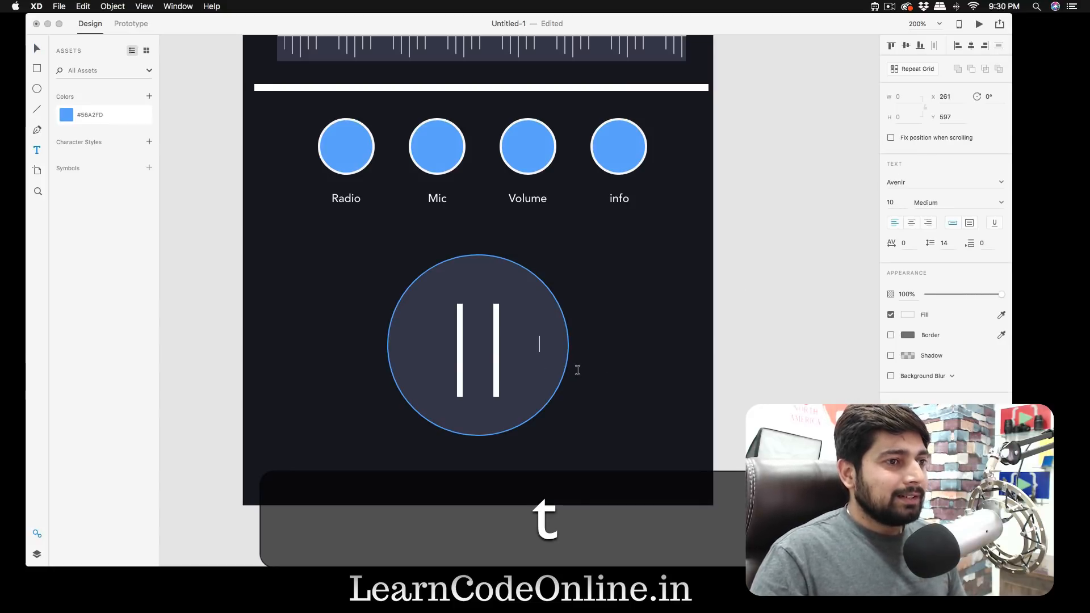
type("+")
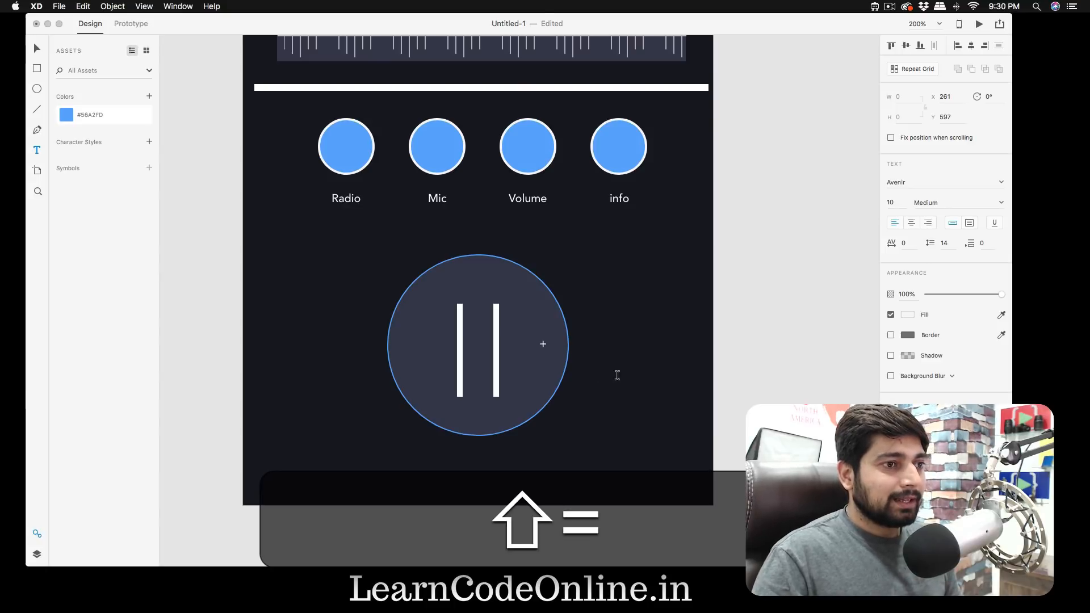
key("super+a")
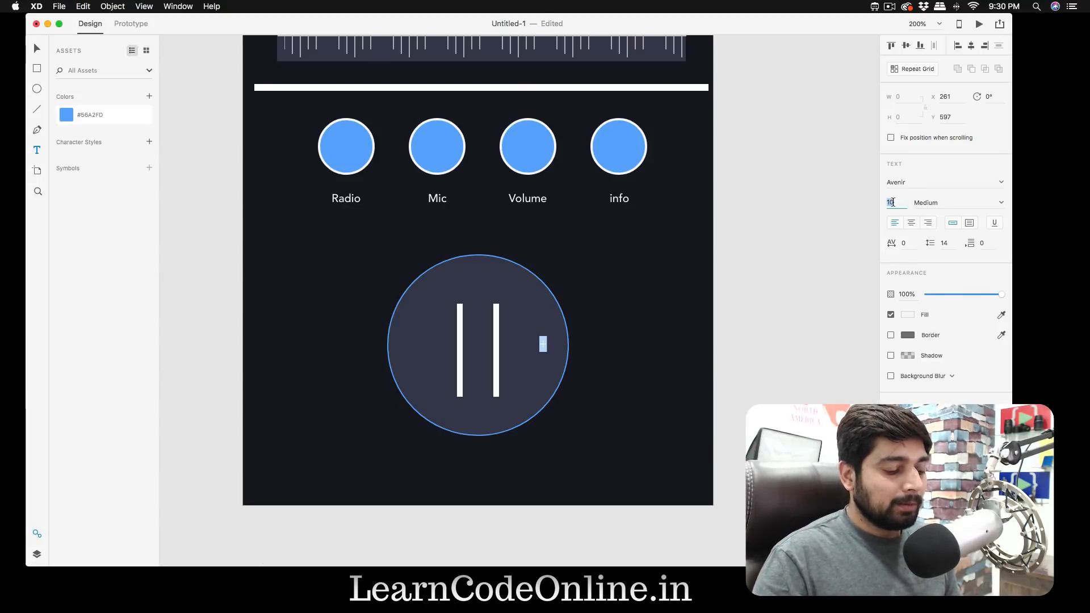
type("15")
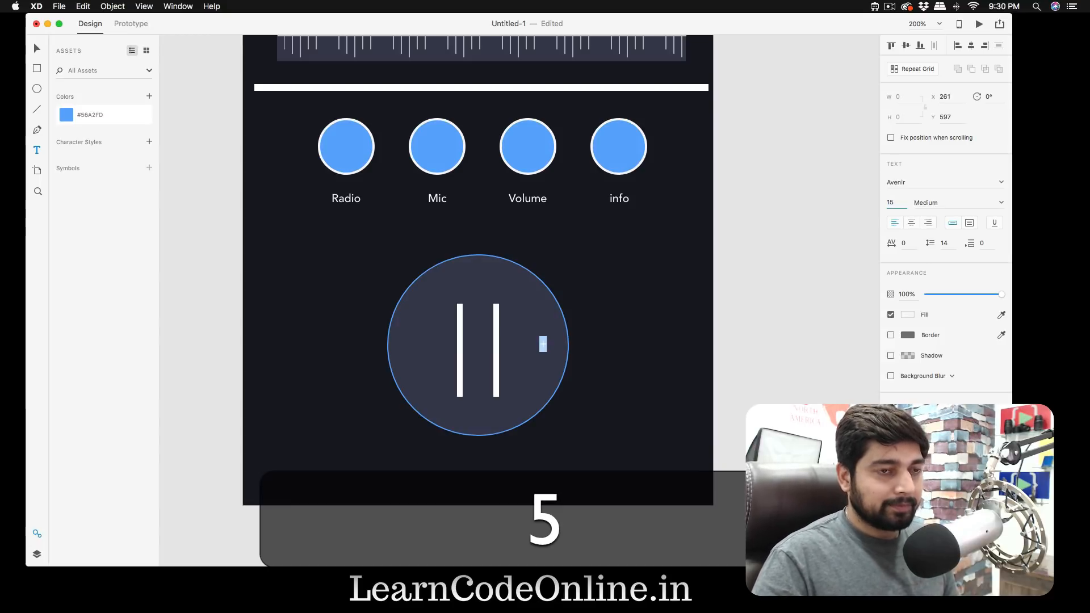
key("Return")
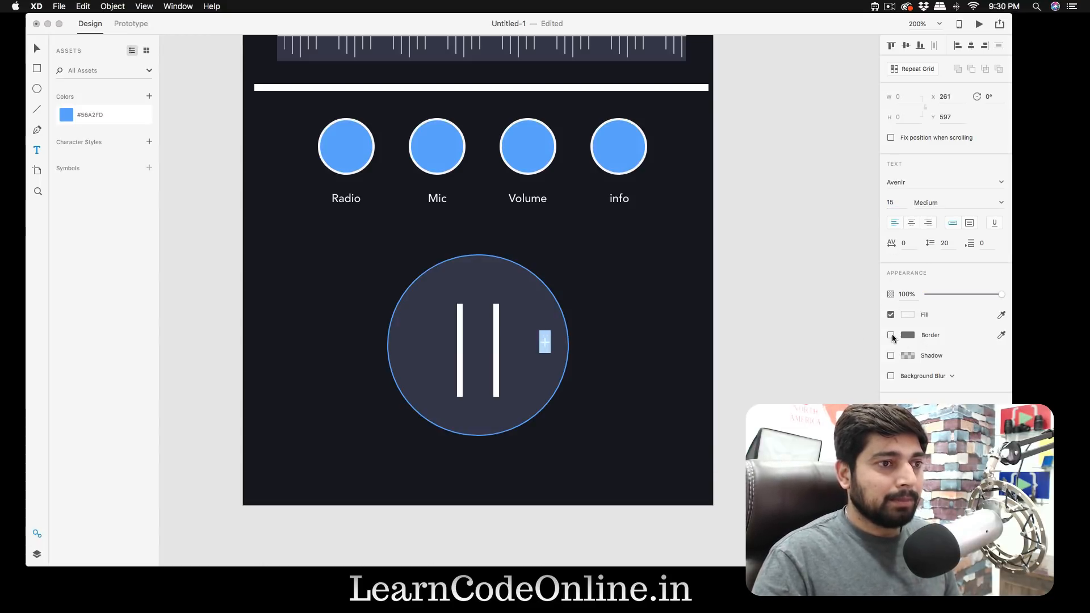
left_click(73, 115)
key("Escape")
key("Escape")
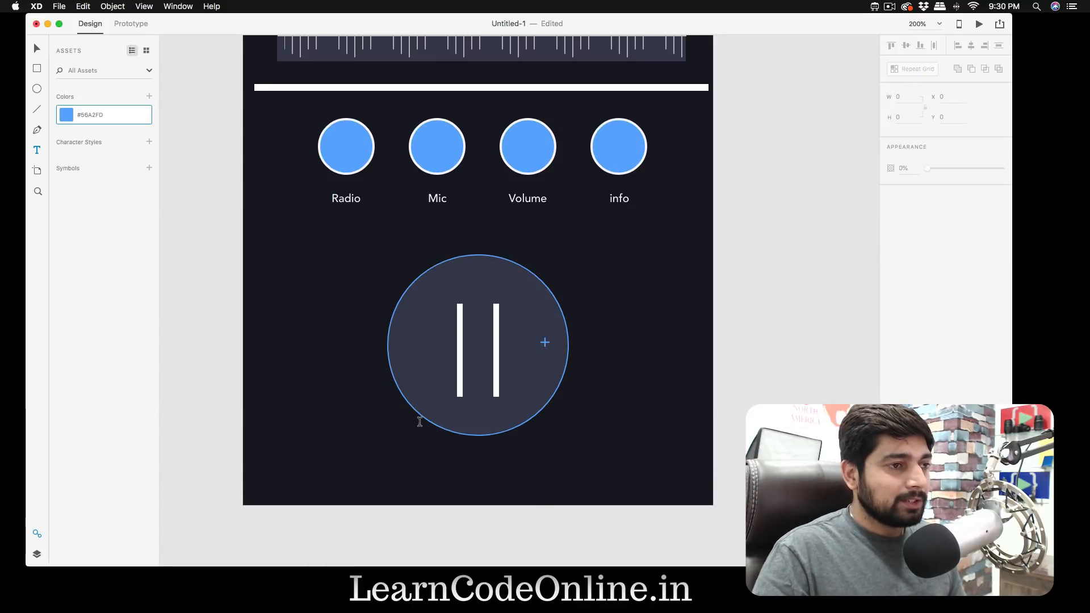
- Add a "-" text at size 15 inside the large circle, to the left of the pause bars
key("t")
left_click(406, 346)
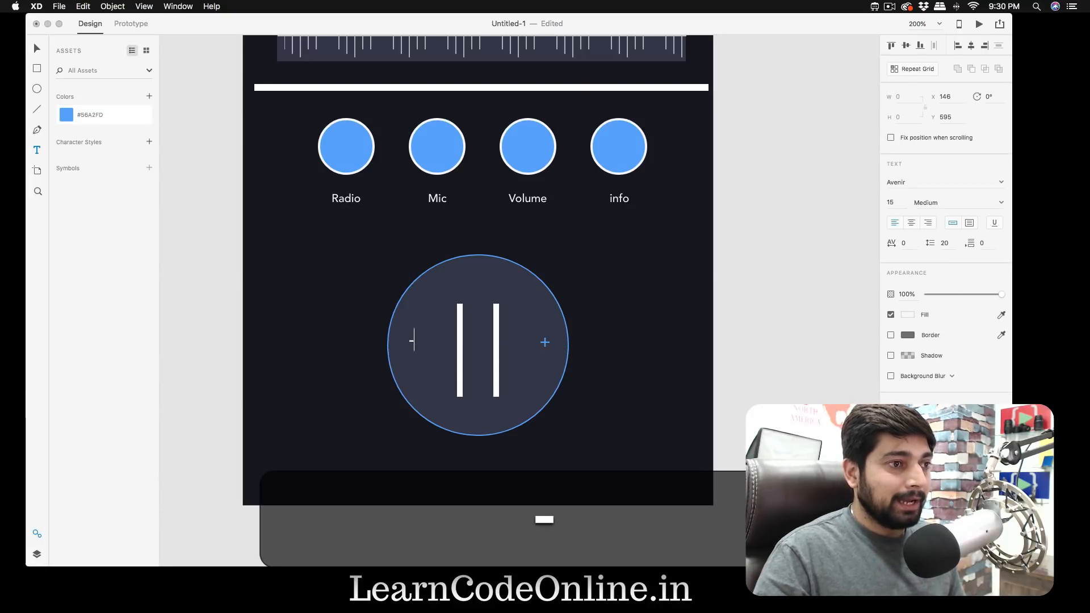
key("super+a")
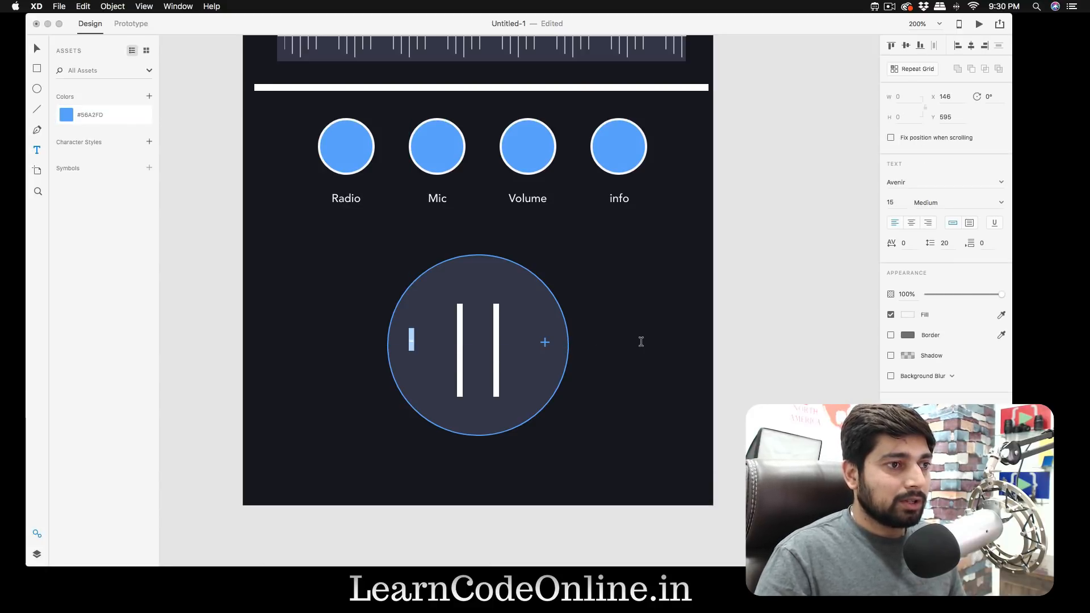
key("Escape")
double_click(545, 343)
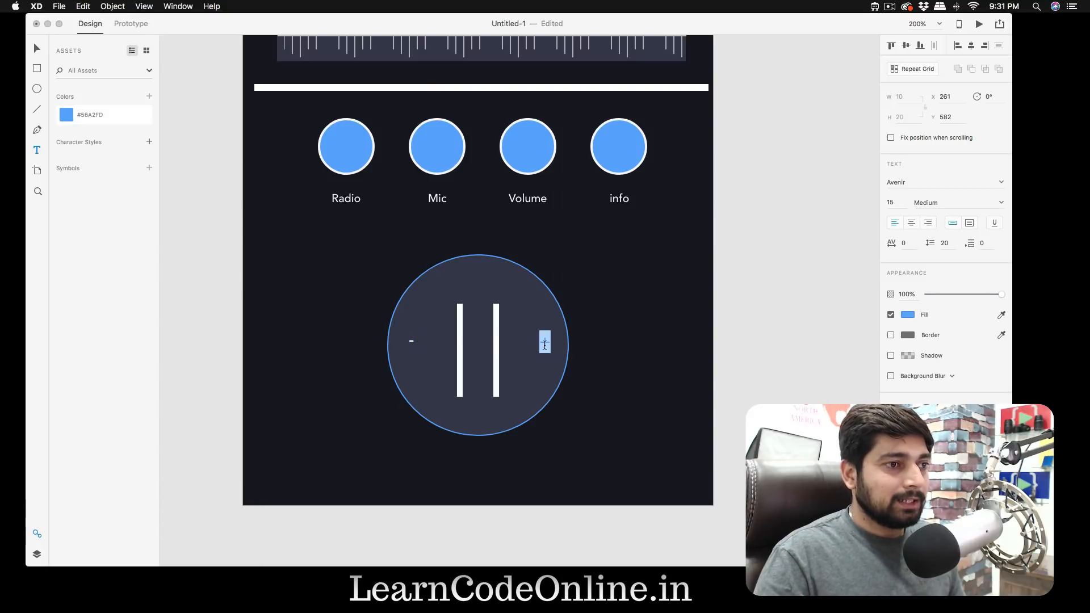
left_click(412, 343)
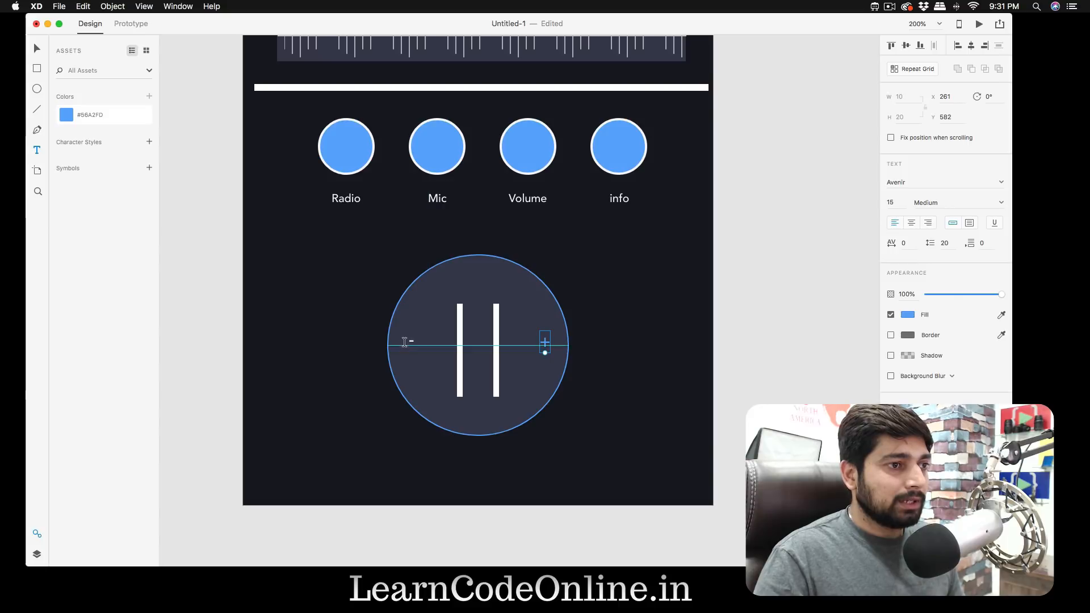
key("Escape")
double_click(410, 340)
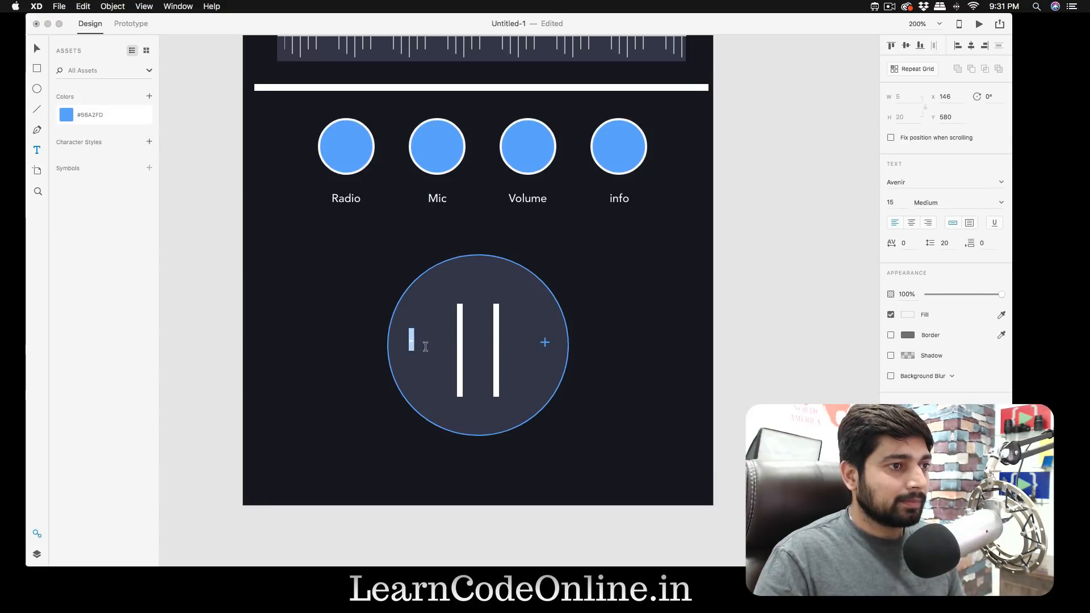
key("super+a")
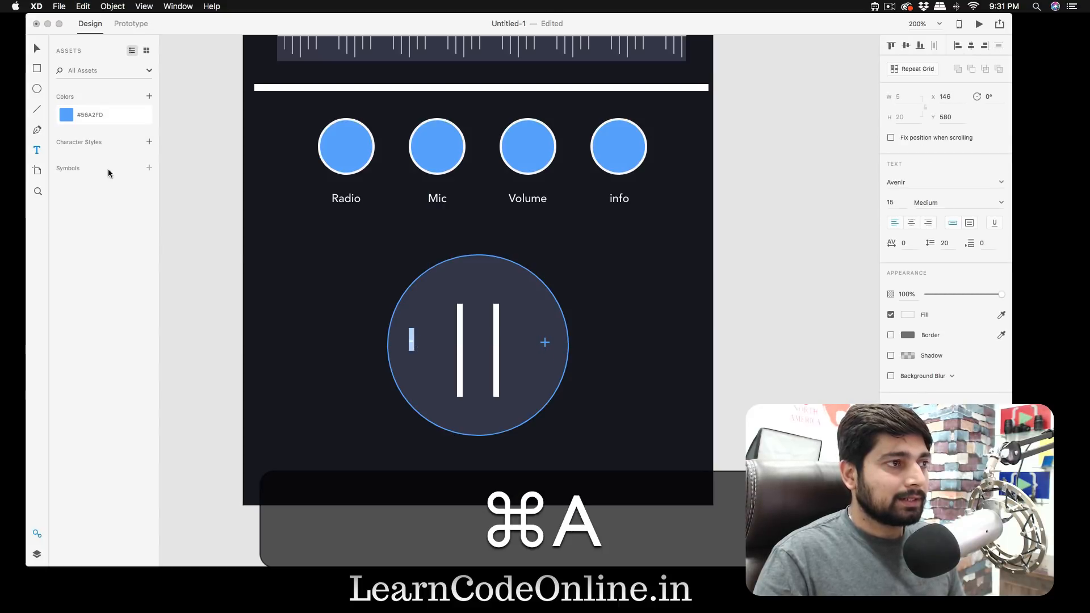
- Try the saved blue #56A2FD and the Heavy weight on the "-" sign, and undo the formatting
left_click(67, 117)
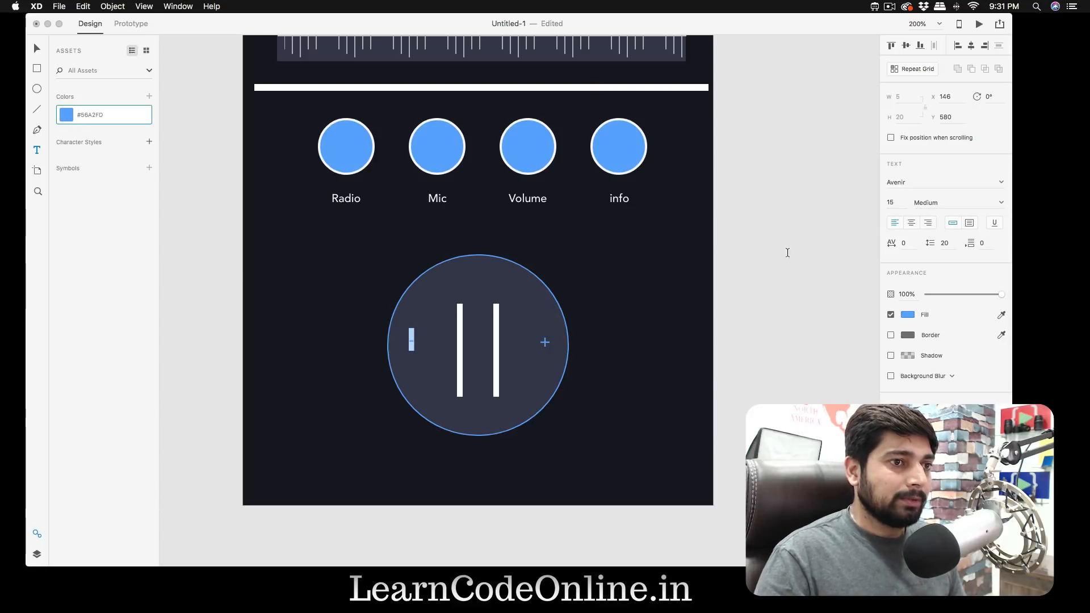
left_click(998, 205)
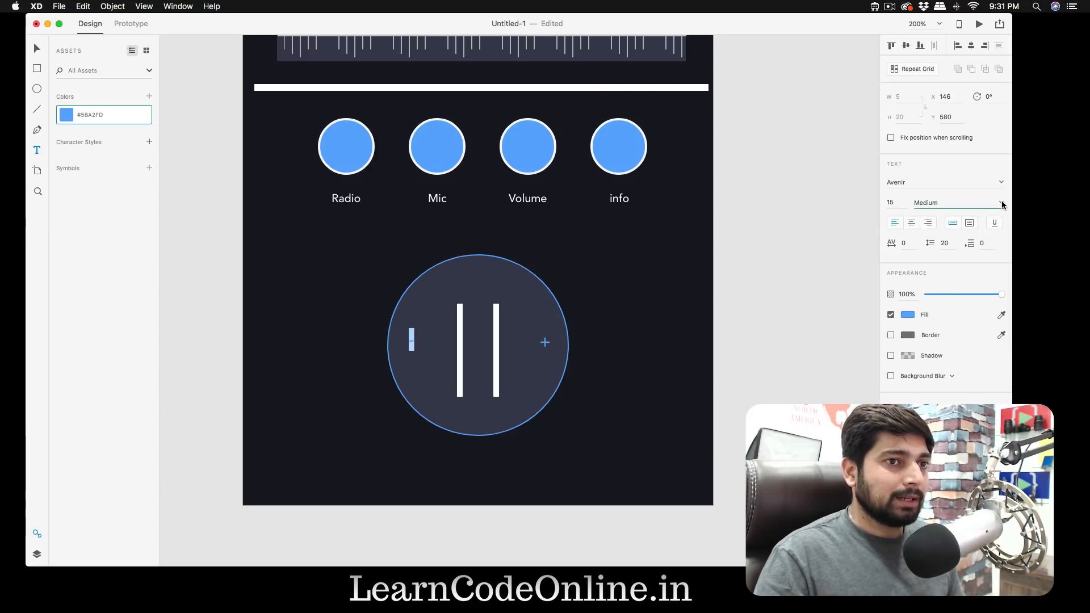
left_click(1001, 204)
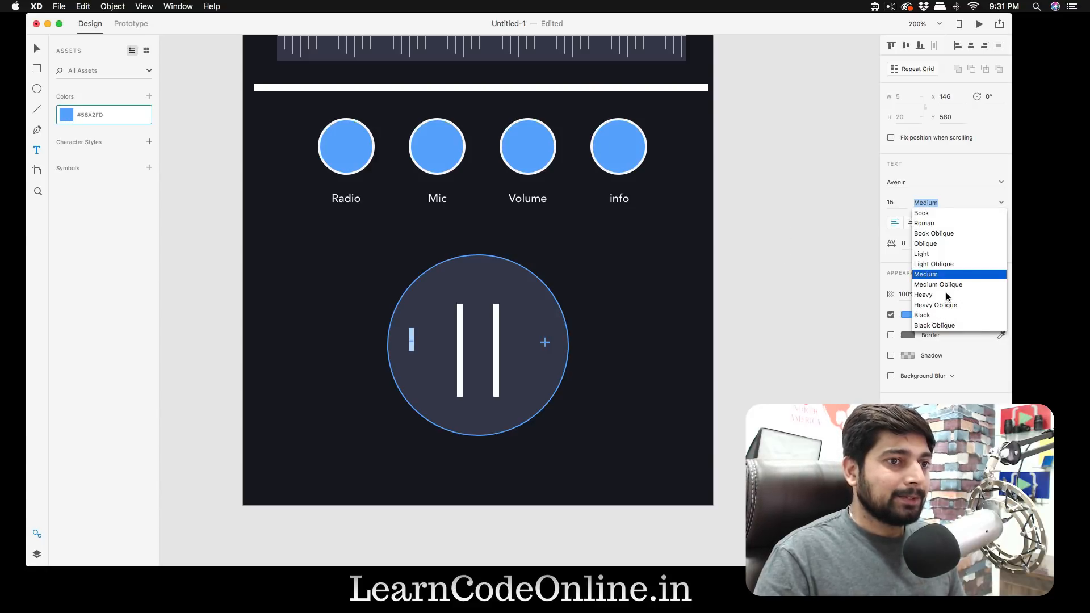
left_click(947, 296)
key("Escape")
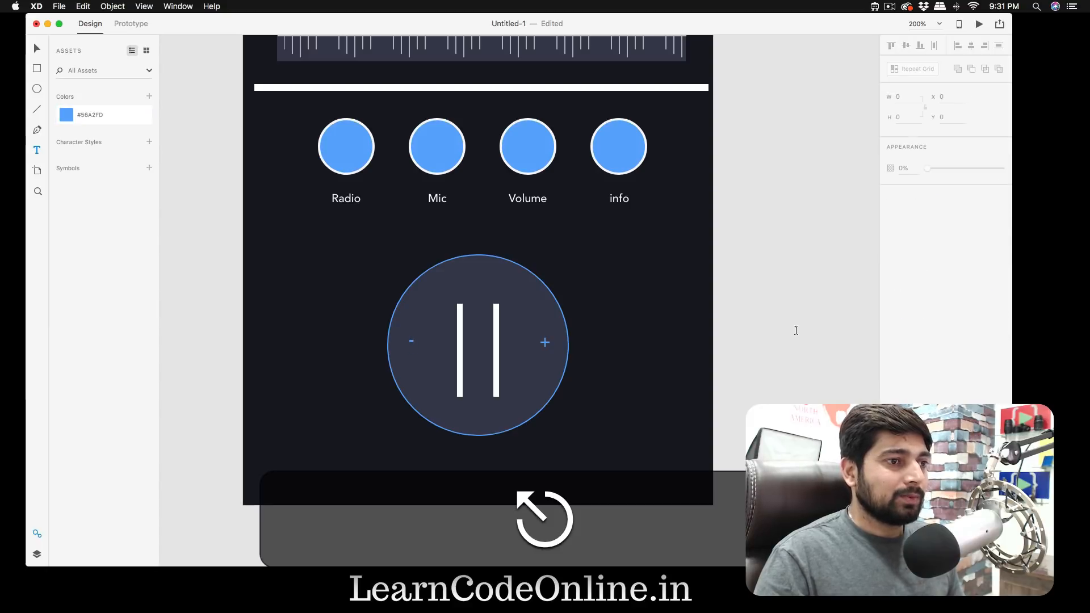
key("super+z")
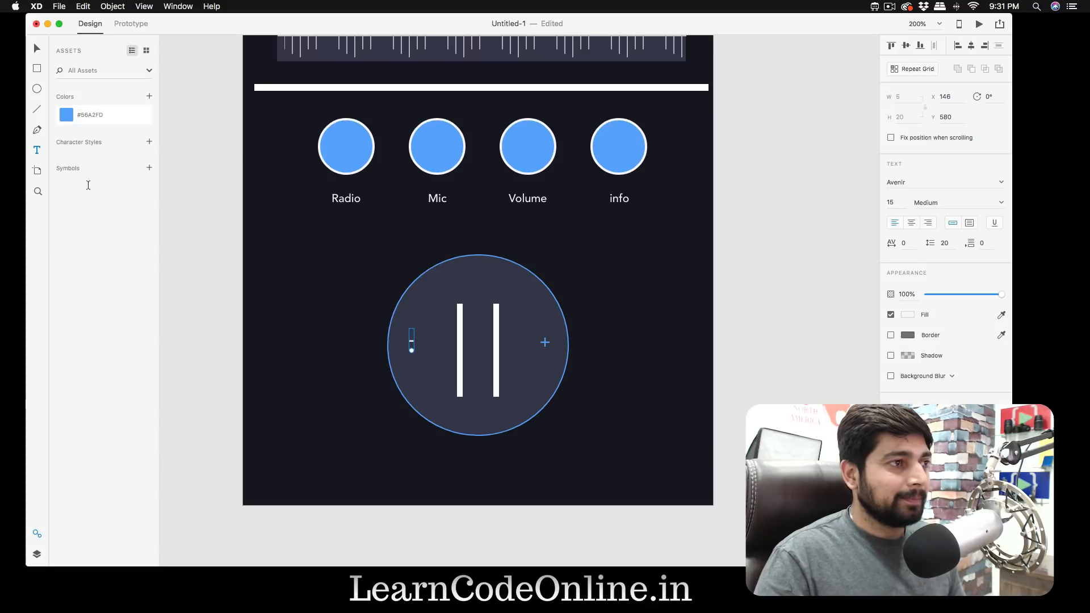
- Colour the "-" sign with the saved blue #56A2FD and shift it slightly down, level with the "+" sign
left_click(70, 116)
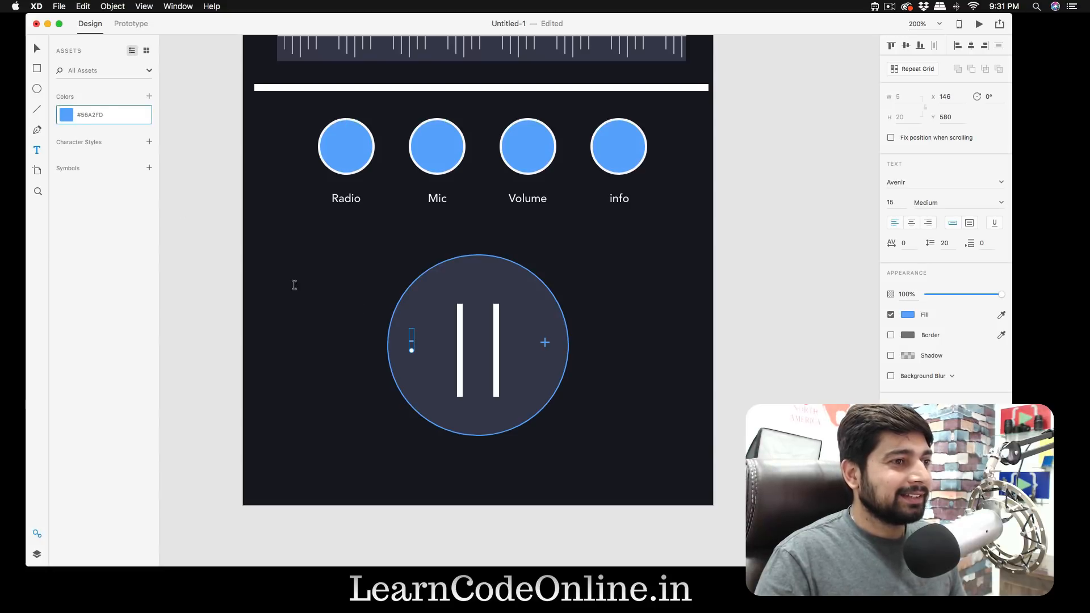
double_click(411, 341)
left_click(66, 116)
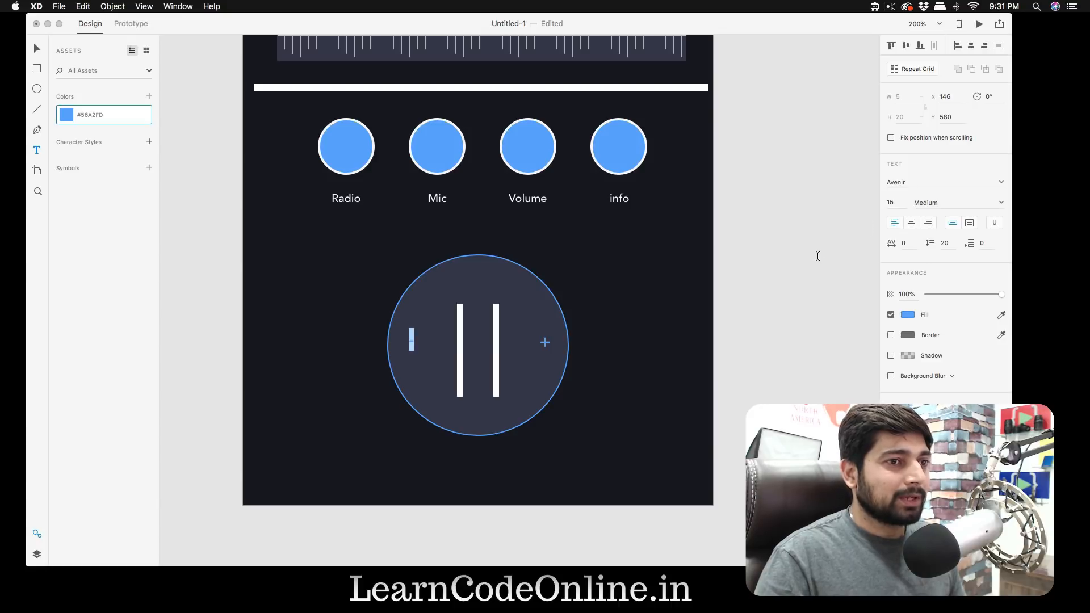
left_click(782, 255)
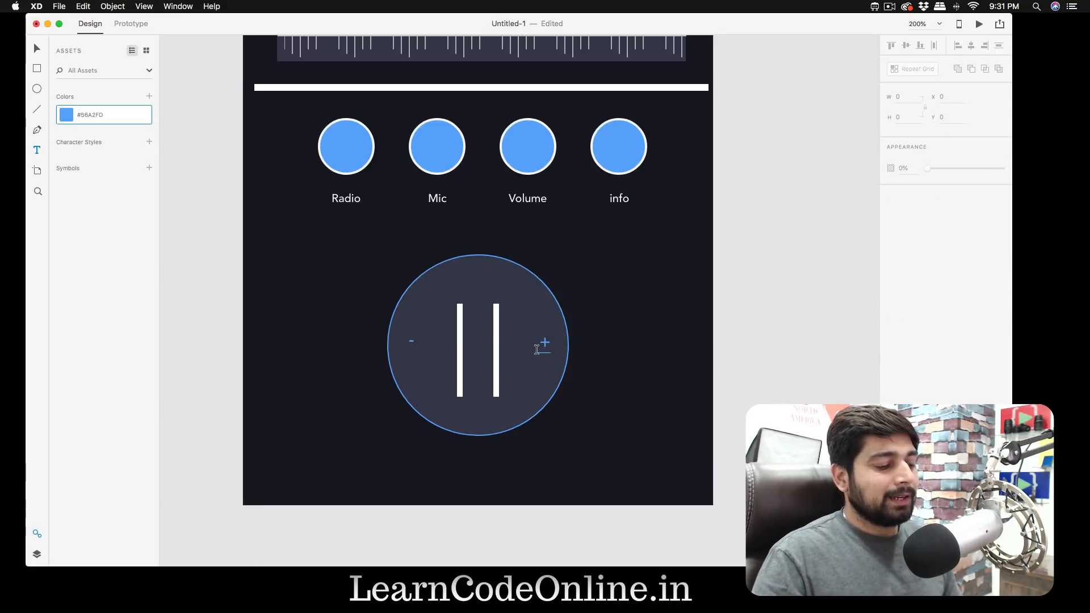
key("v")
left_click_drag(411, 341, 411, 343)
left_click(724, 323)
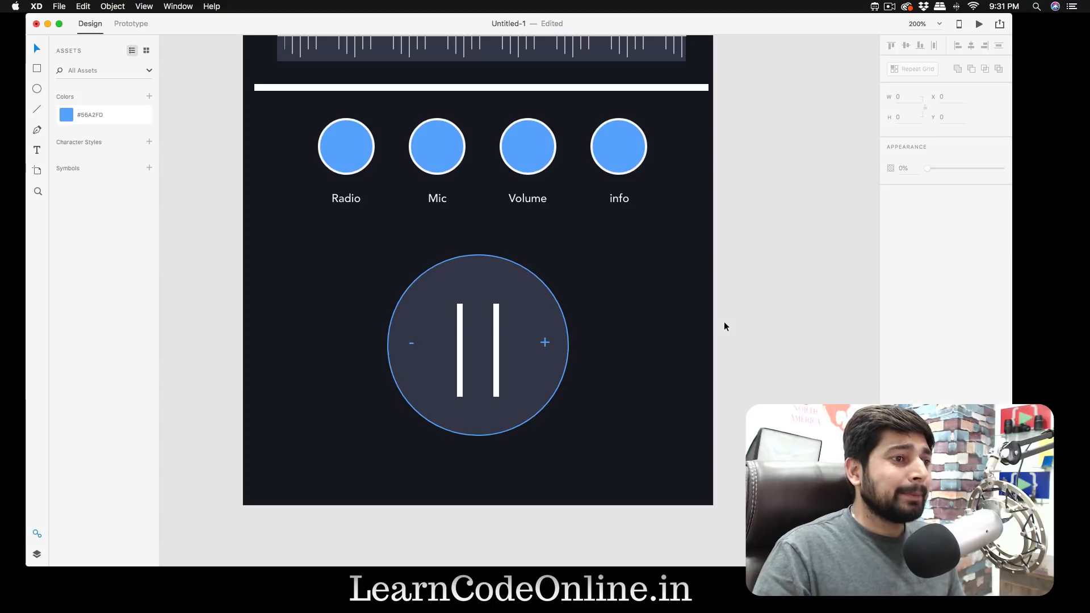
- Examine the whole artboard layout from the logo header to the pause control
scroll(724, 327, "up", 2)
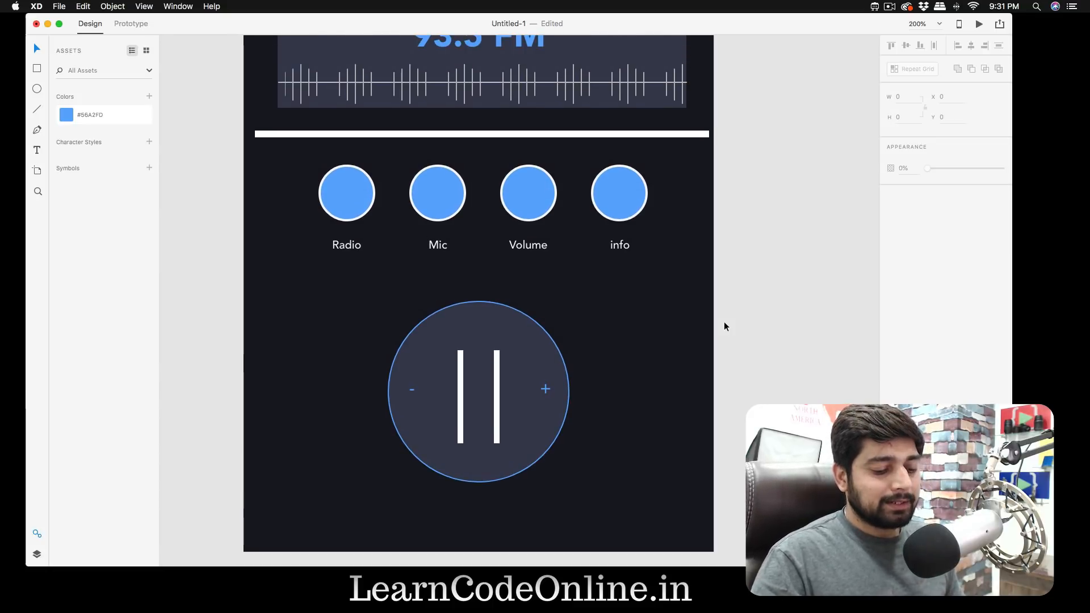
key("super+minus")
scroll(724, 326, "up", 1)
scroll(724, 327, "up", 3)
scroll(724, 326, "right", 3)
scroll(724, 326, "down", 1)
scroll(724, 322, "down", 2)
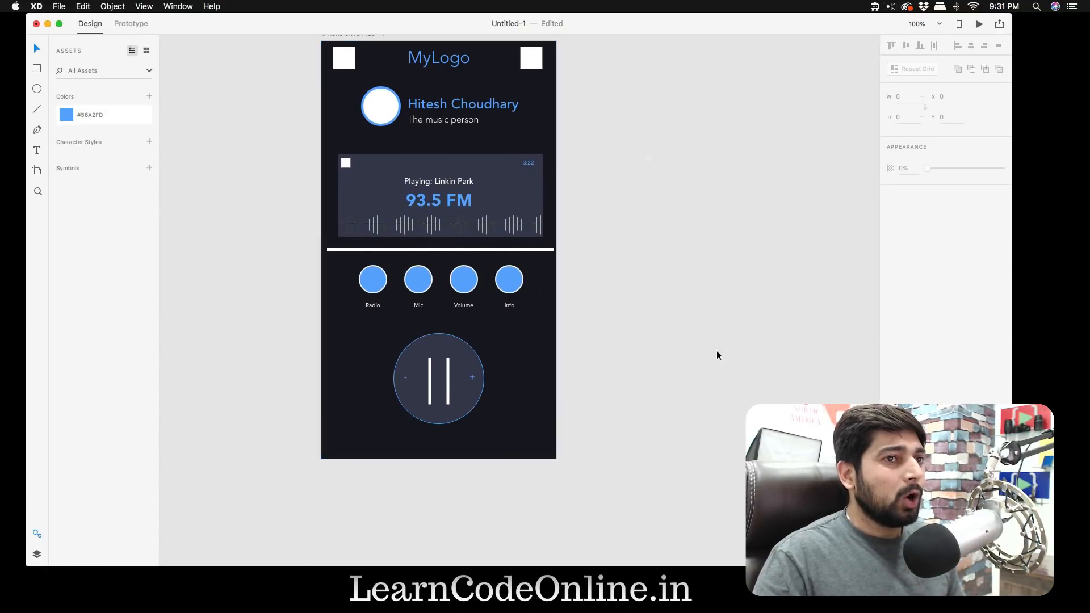
- Switch to Icons8, search the icons for "fast" and "back", and return to the XD artboard
left_click(875, 6)
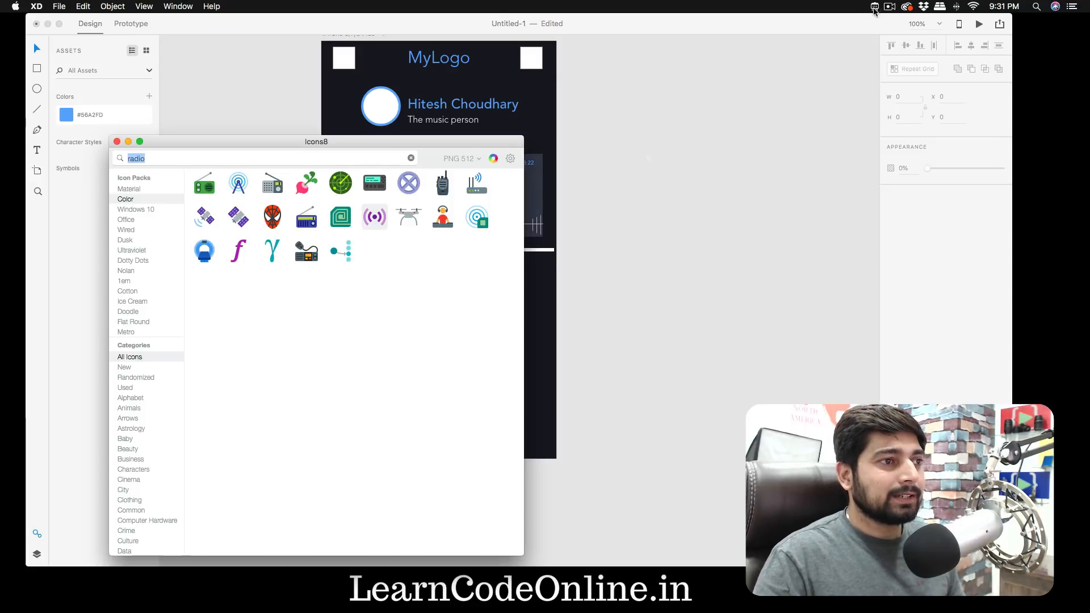
key("super+a")
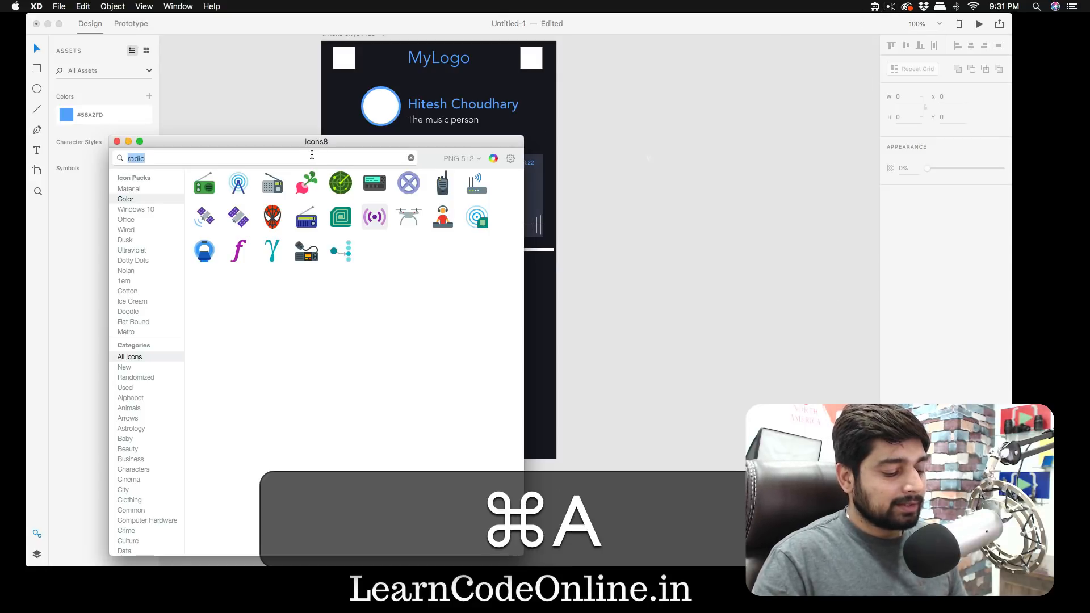
type("fast")
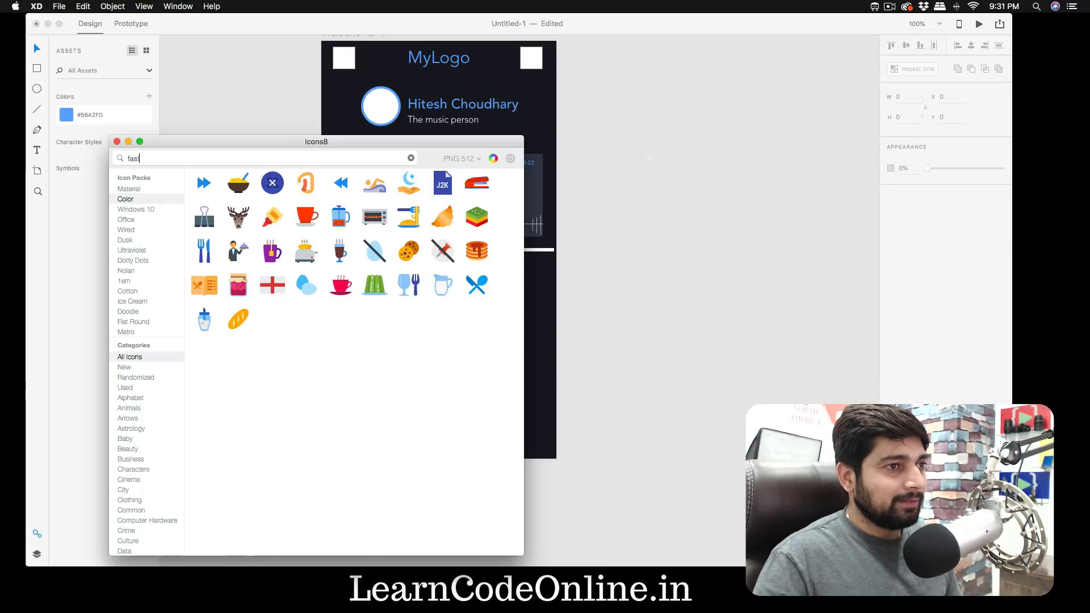
key("super+a")
type("back")
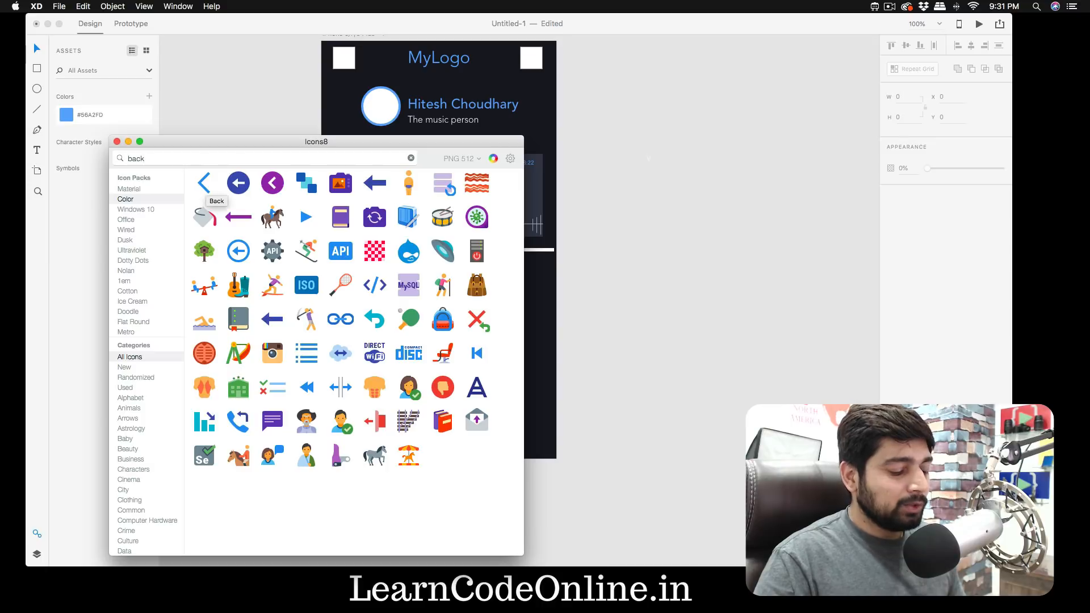
key("super+a")
left_click(655, 203)
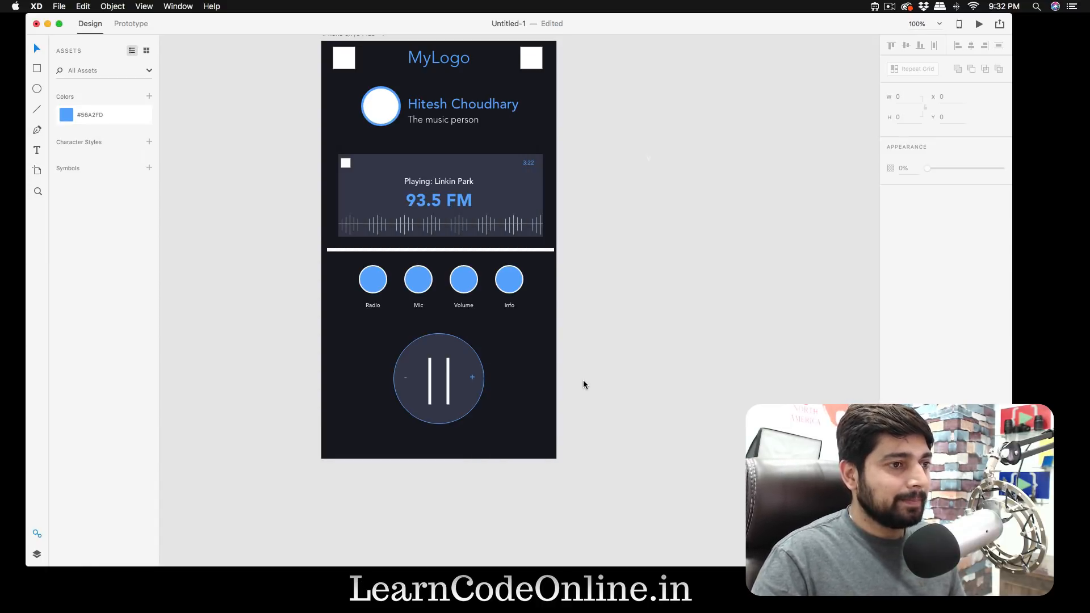
- Draw a 42 by 42 white circle right of the pause control and duplicate it to the left side at X 30, Y 574
key("super+equal")
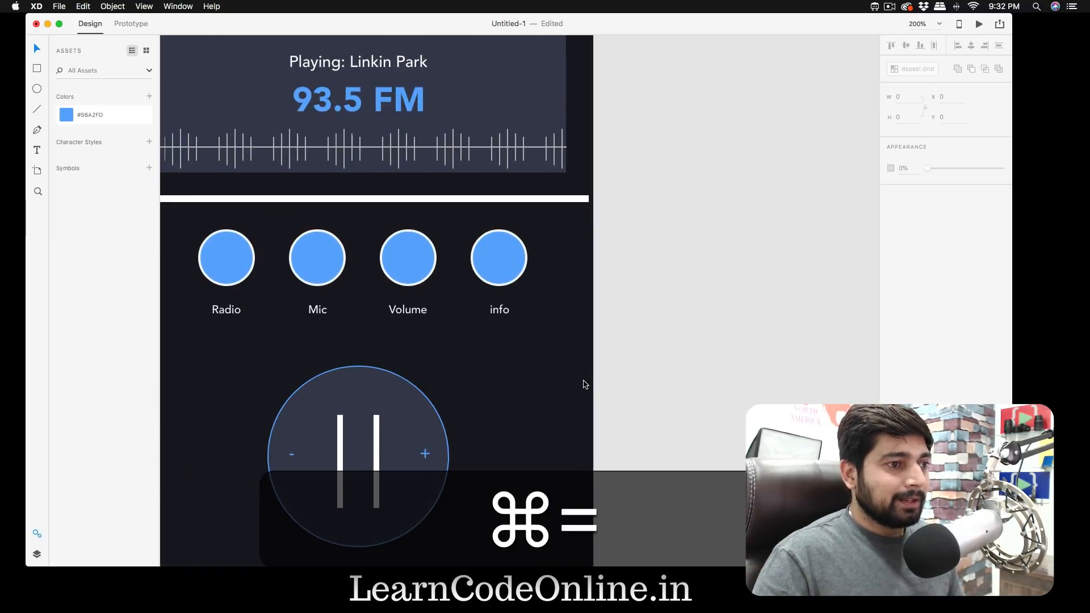
scroll(584, 385, "left", 3)
scroll(584, 384, "down", 4)
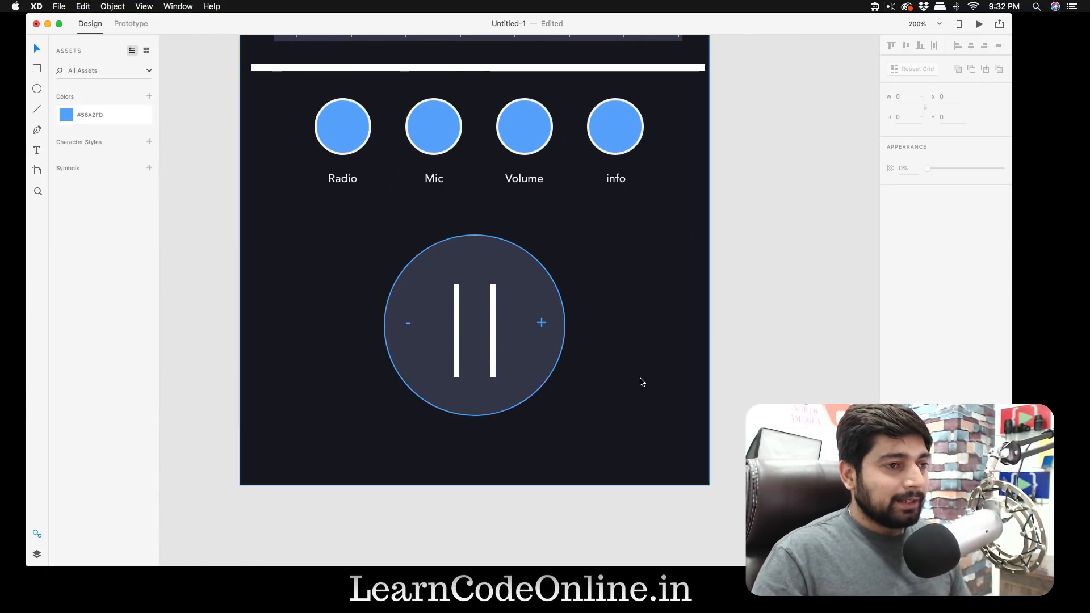
key("e")
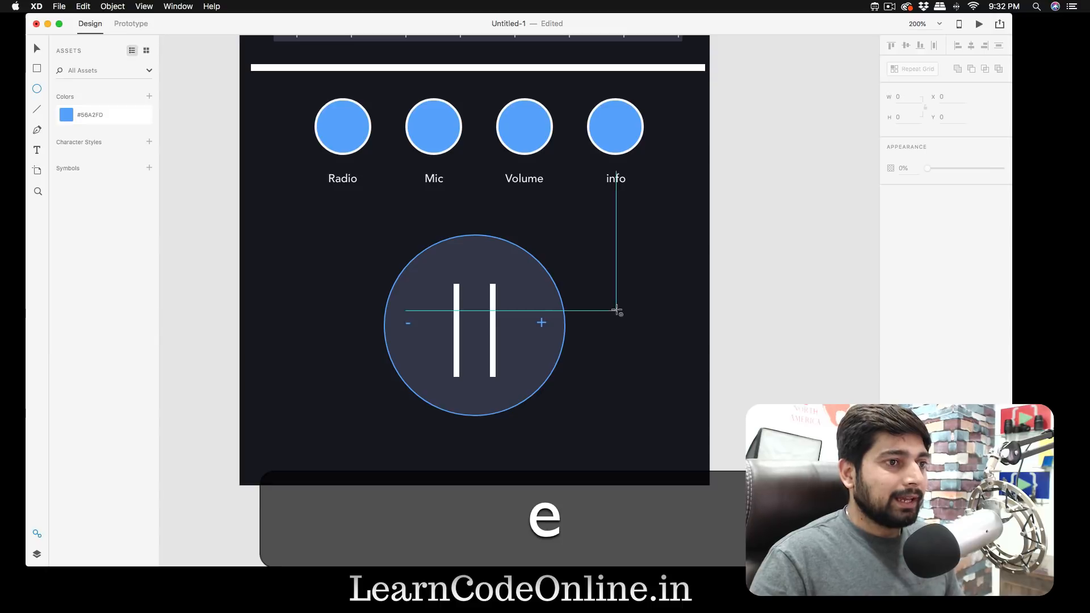
left_click_drag(615, 311, 300, 328)
key("v")
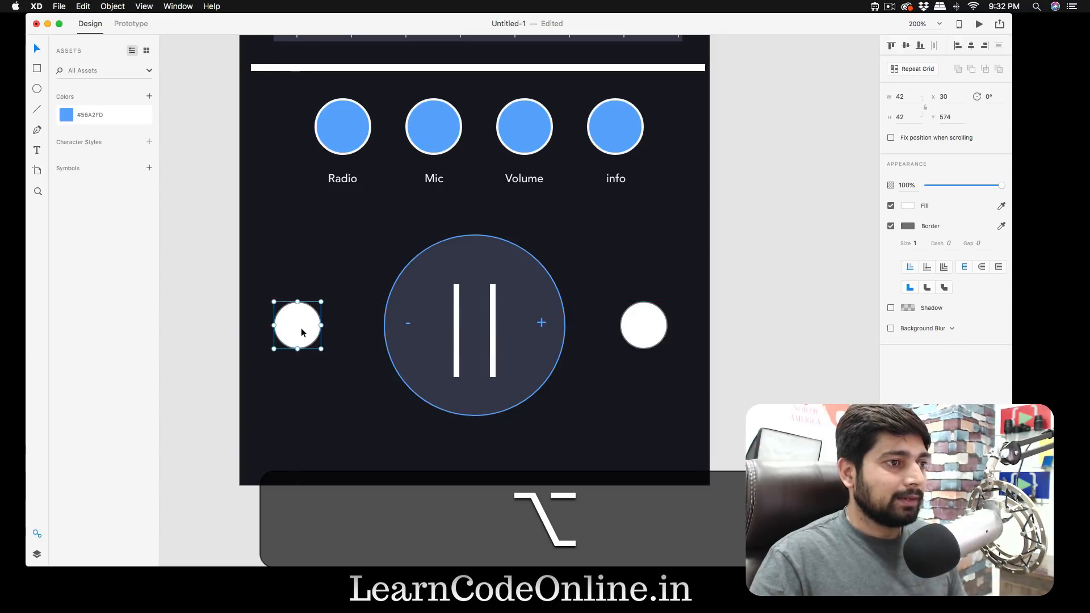
left_click(808, 362)
- Delete the thick white divider line between the radio card and the four blue buttons
key("super+minus")
key("super+minus")
key("super+minus")
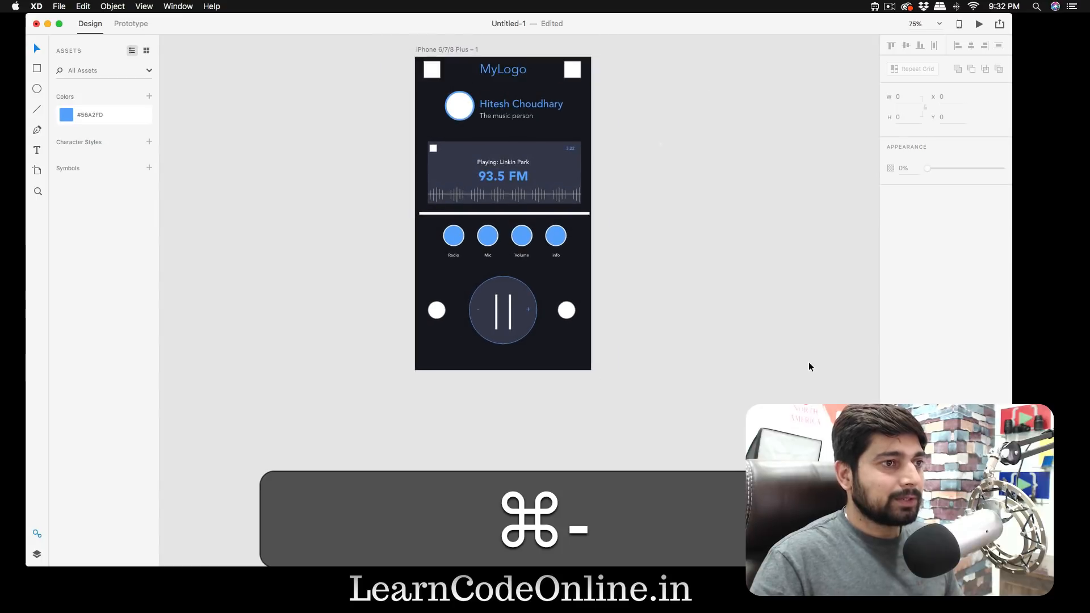
left_click(577, 340)
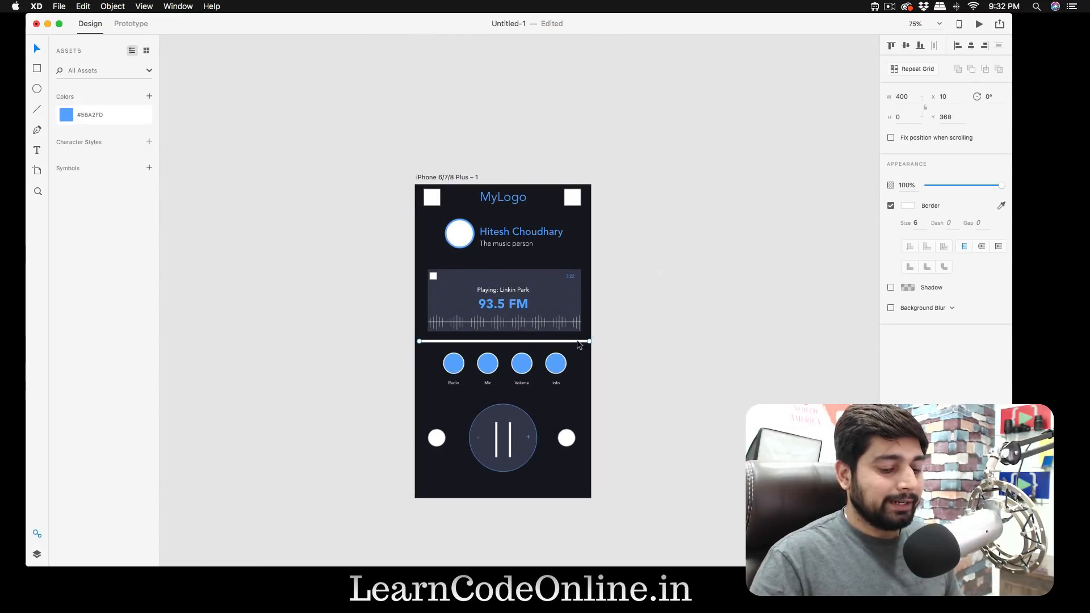
key("BackSpace")
- Check the spacing and balance of the artboard elements at different magnifications
scroll(655, 350, "right", 3)
scroll(655, 350, "down", 2)
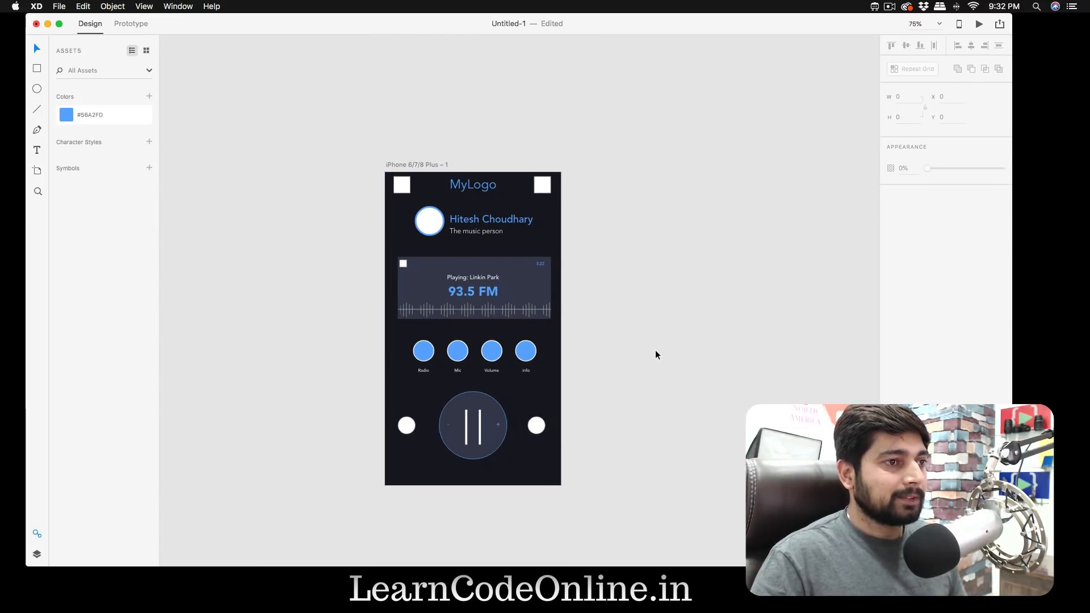
key("super+equal")
key("super+equal")
key("super+equal")
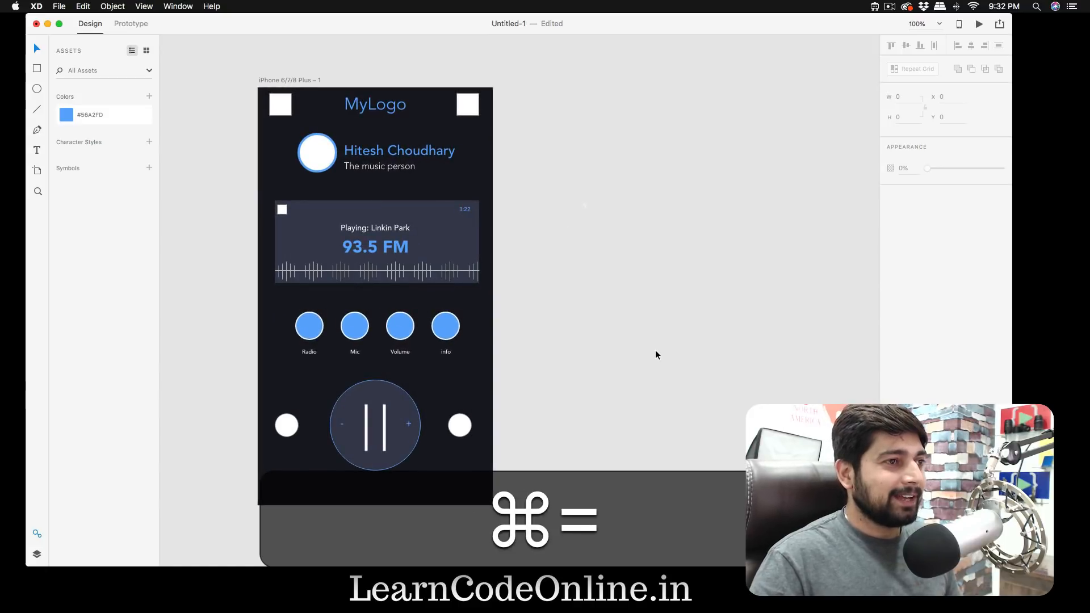
key("super+minus")
key("super+minus")
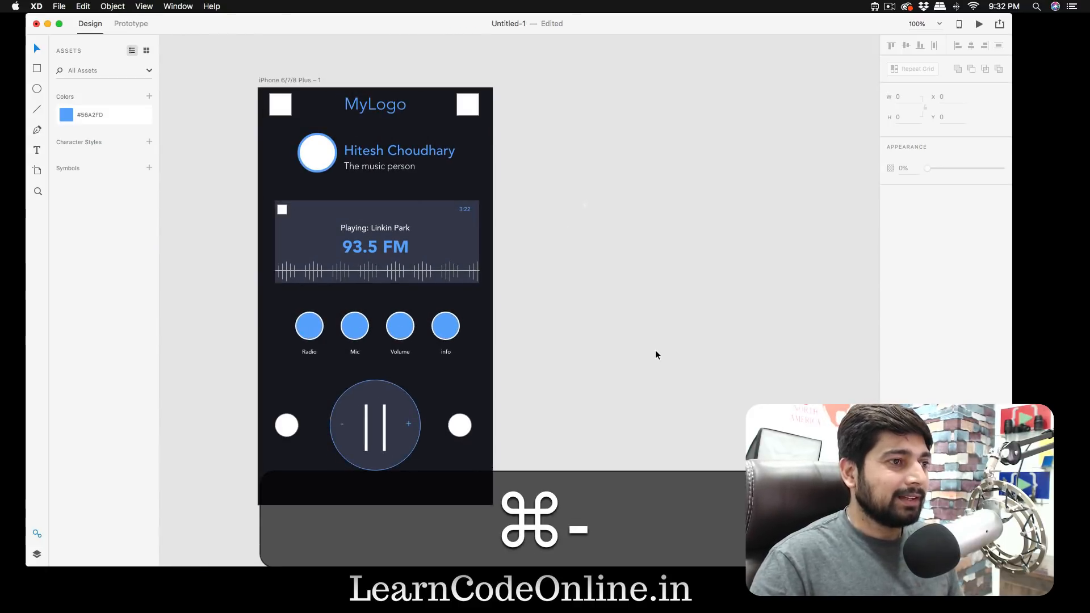
- Place the Icons8 window beside the artboard, set its icon format to SVG and search for "fast"
scroll(655, 350, "right", 3)
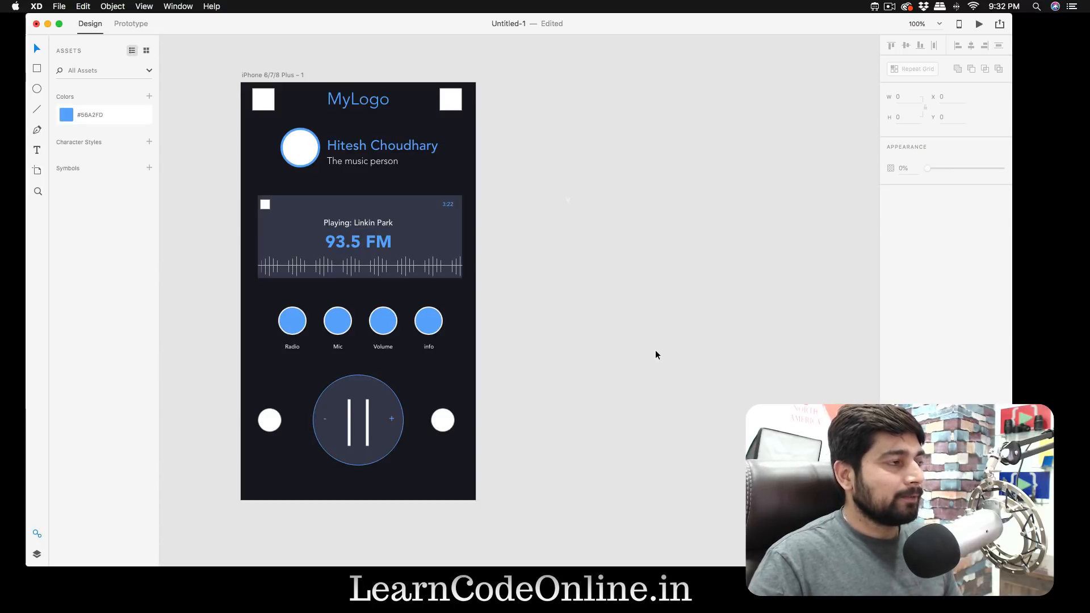
left_click(875, 8)
left_click_drag(317, 140, 739, 71)
left_click(905, 93)
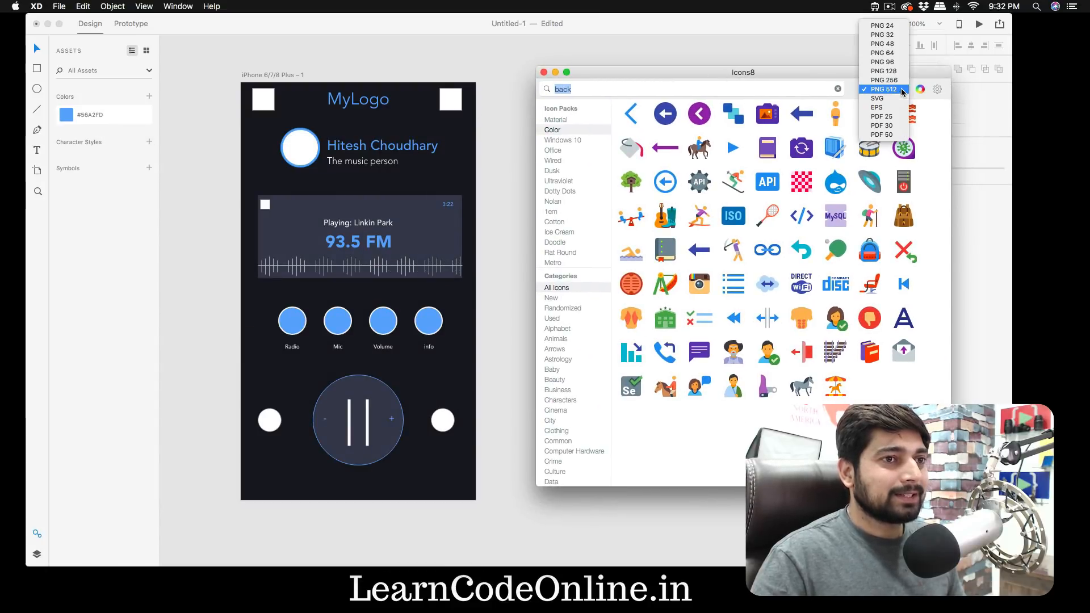
left_click(890, 99)
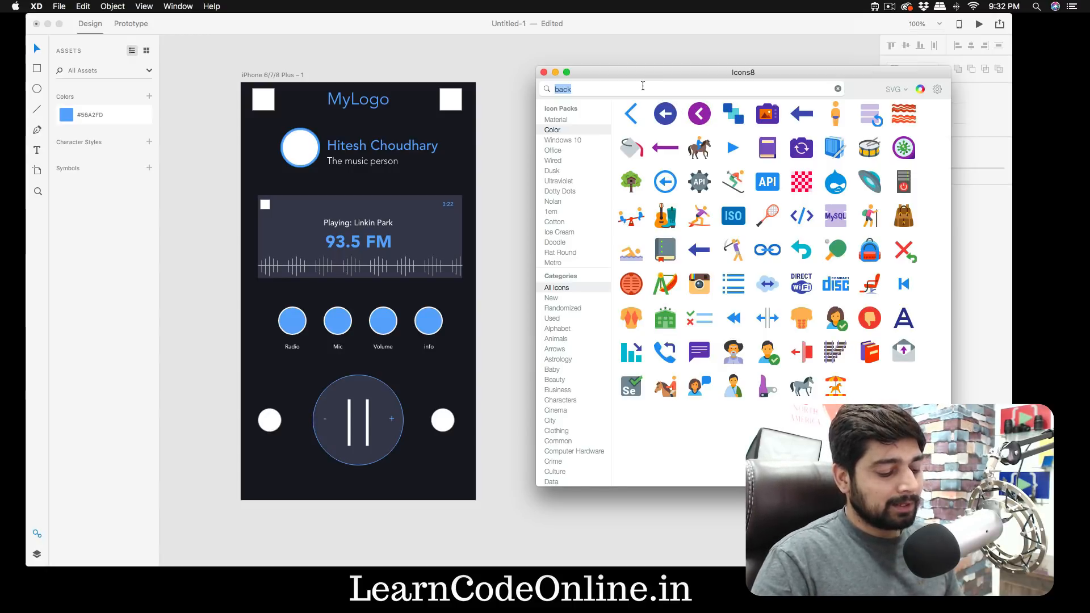
type("fast")
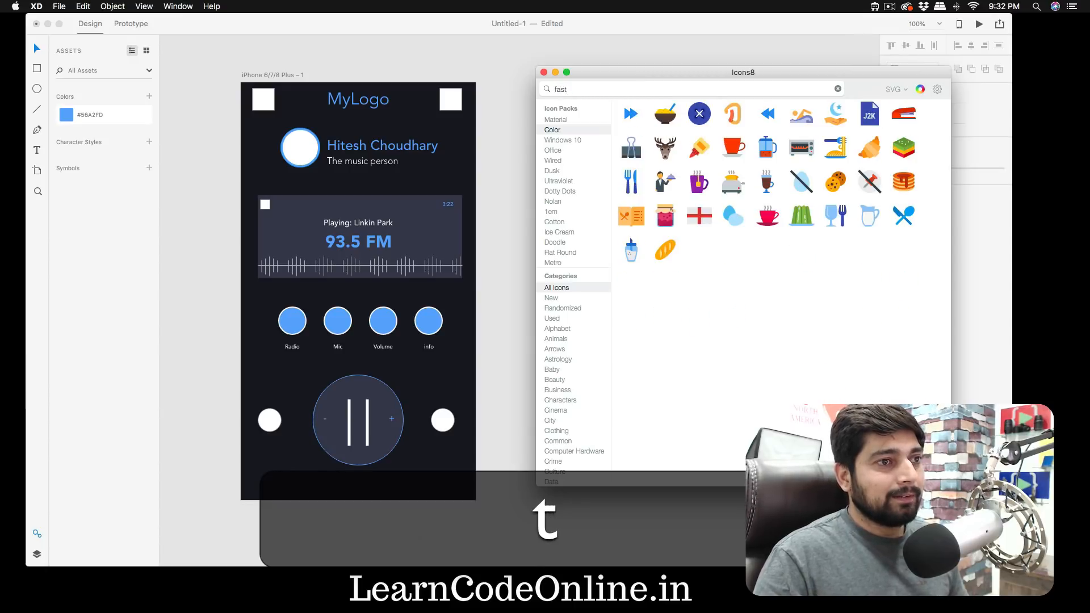
- Fill the white circle left of the pause control with the blue fast-forward icon from Icons8
left_click_drag(632, 114, 279, 422)
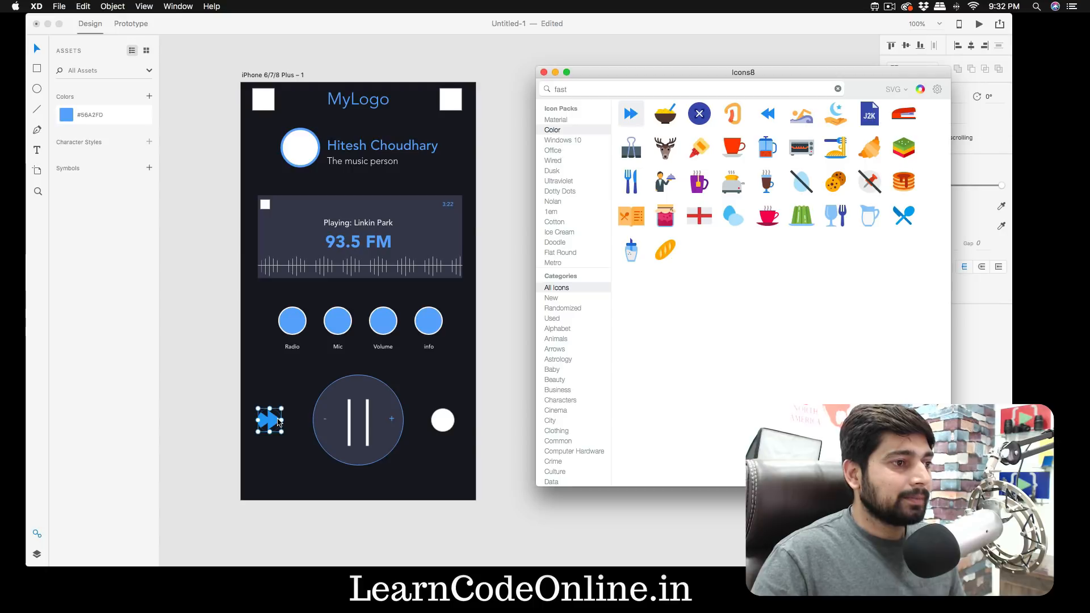
left_click(207, 390)
left_click(204, 389)
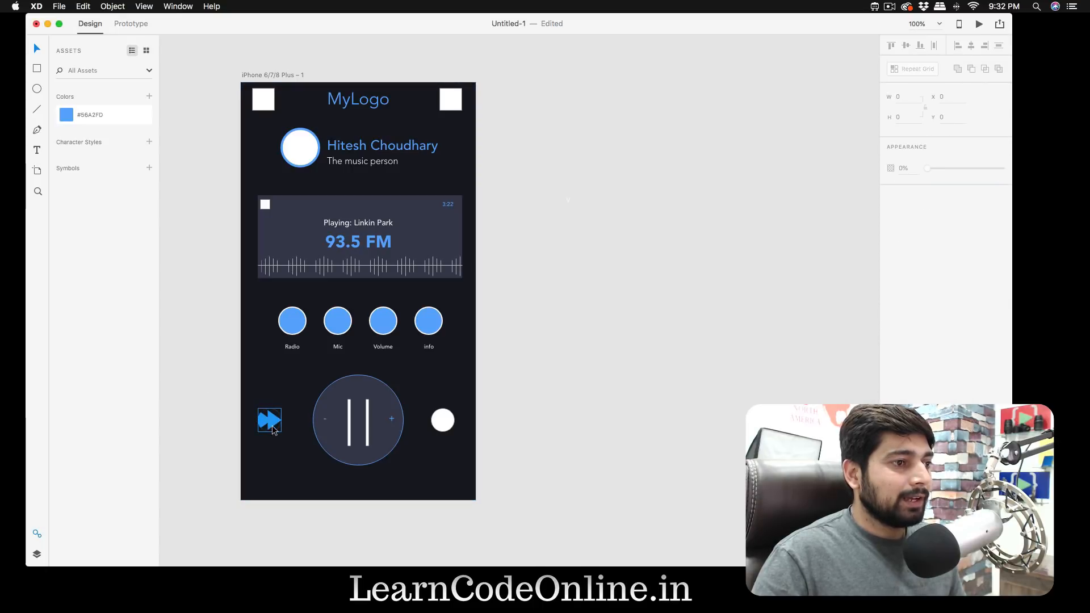
left_click(272, 425)
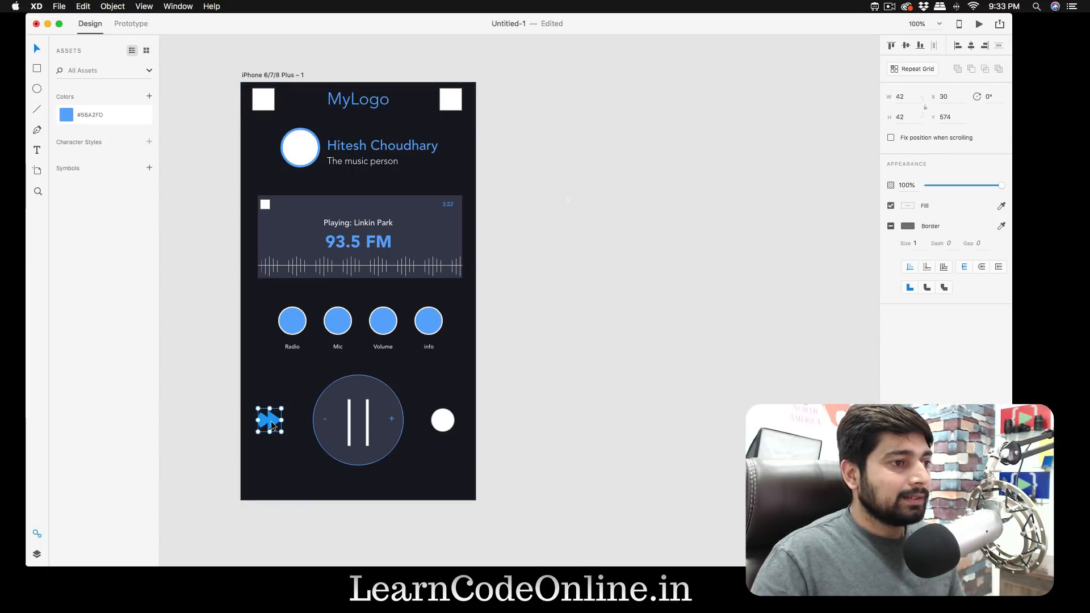
left_click(529, 348)
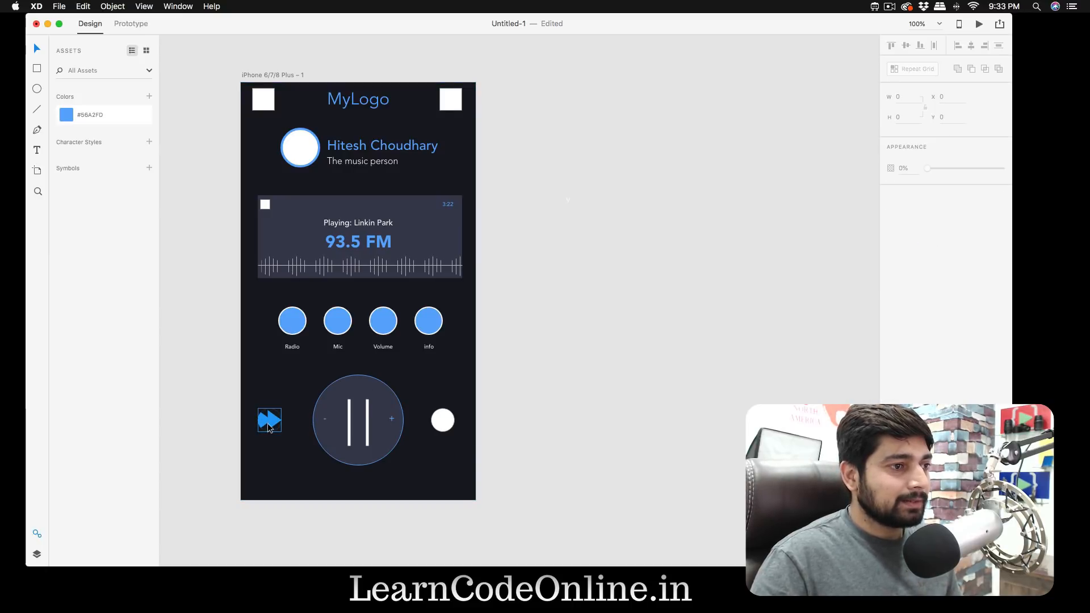
- Show the layers, expand the fast-forward icon's mask group and delete the ellipse that clips the icon
key("super+equal")
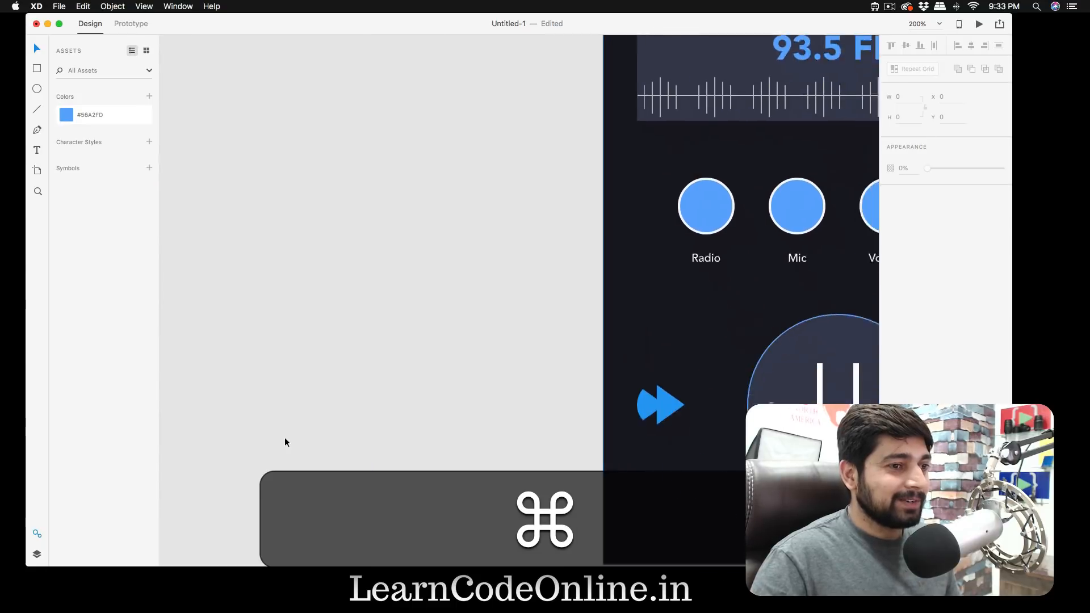
scroll(284, 441, "right", 5)
left_click(370, 313)
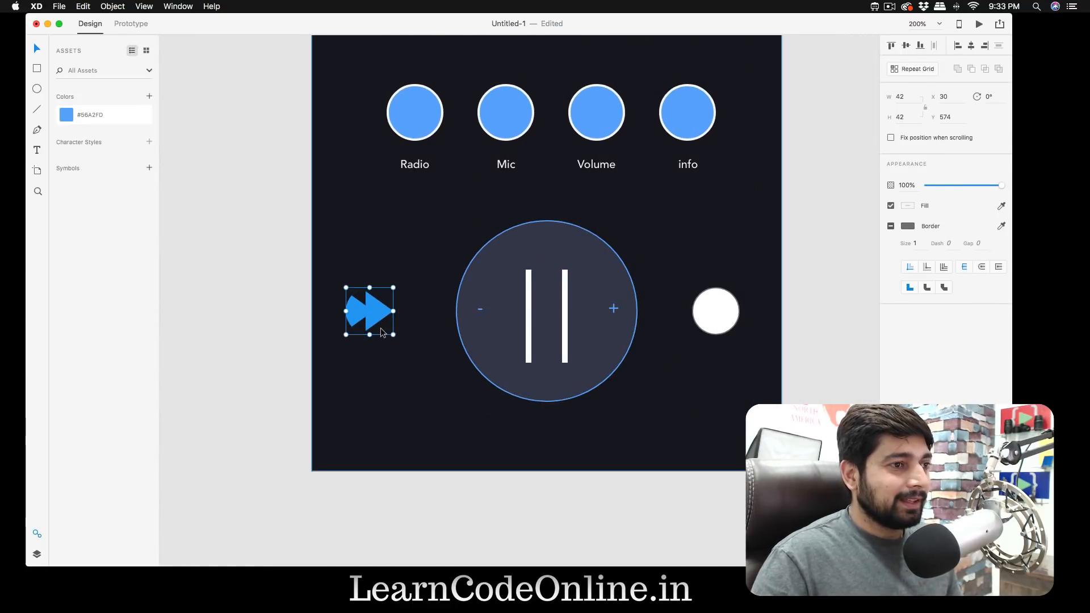
left_click(37, 555)
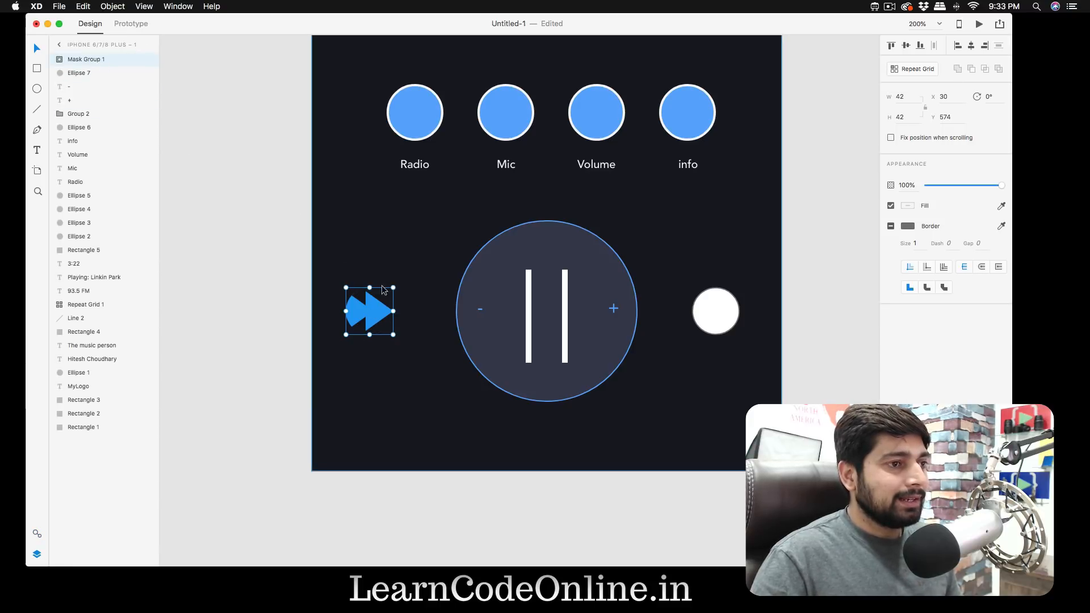
double_click(86, 59)
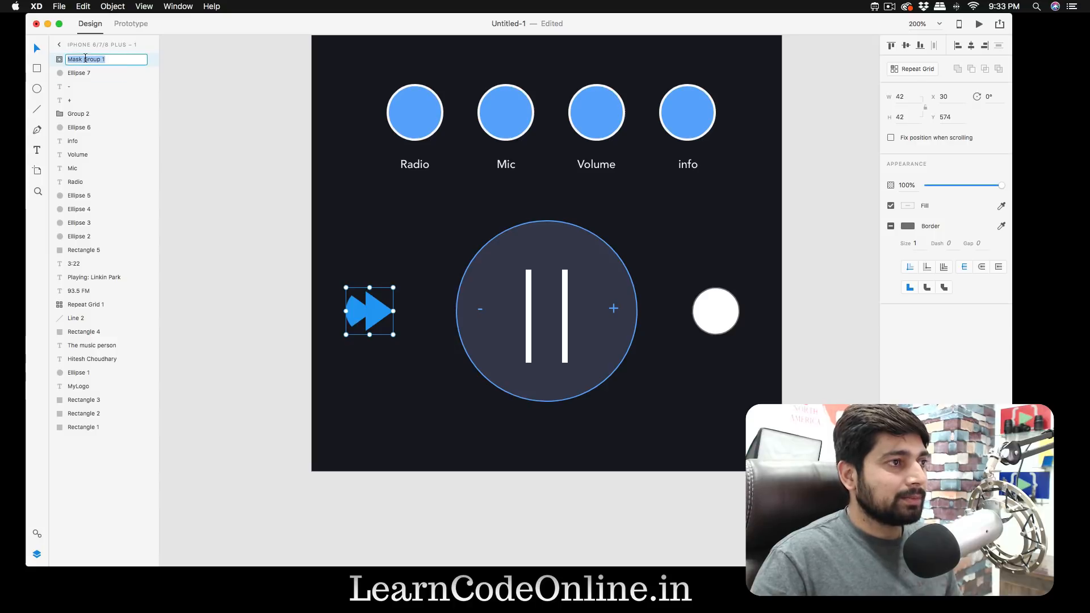
left_click(192, 101)
left_click(366, 311)
left_click(60, 59)
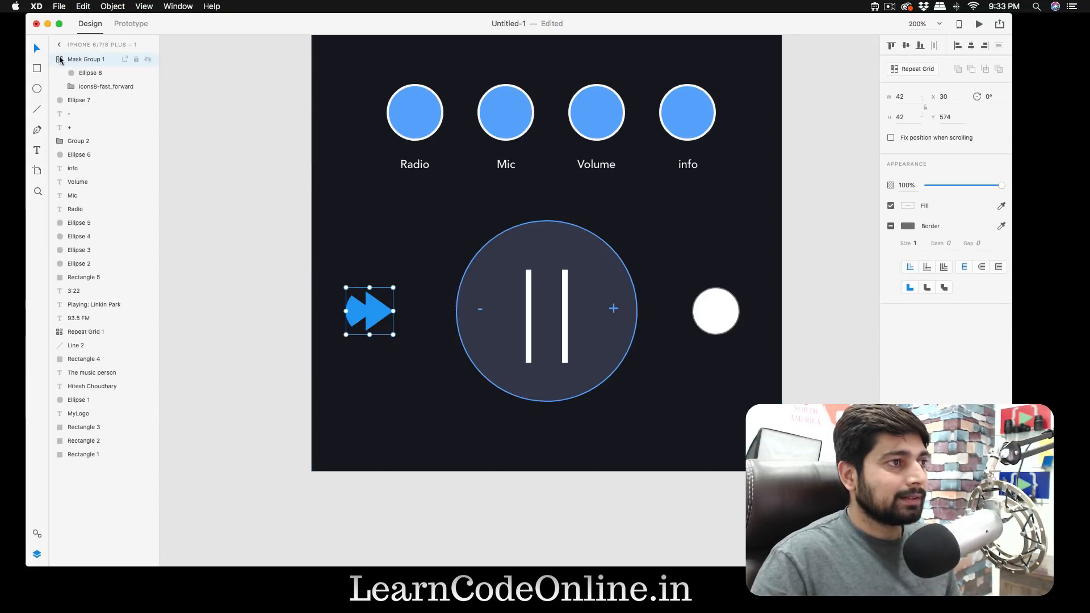
left_click(86, 76)
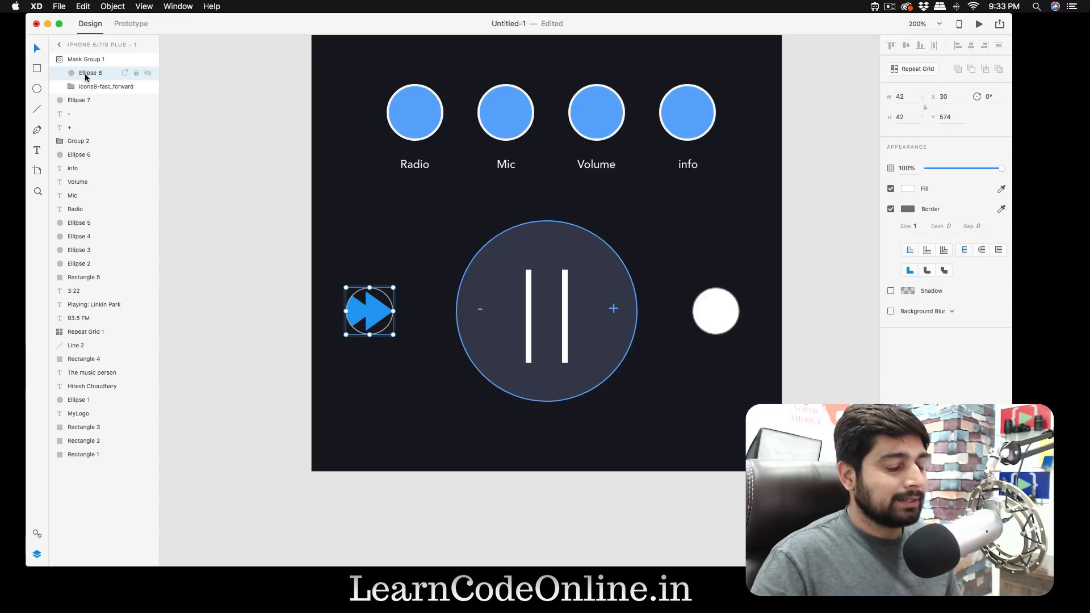
key("BackSpace")
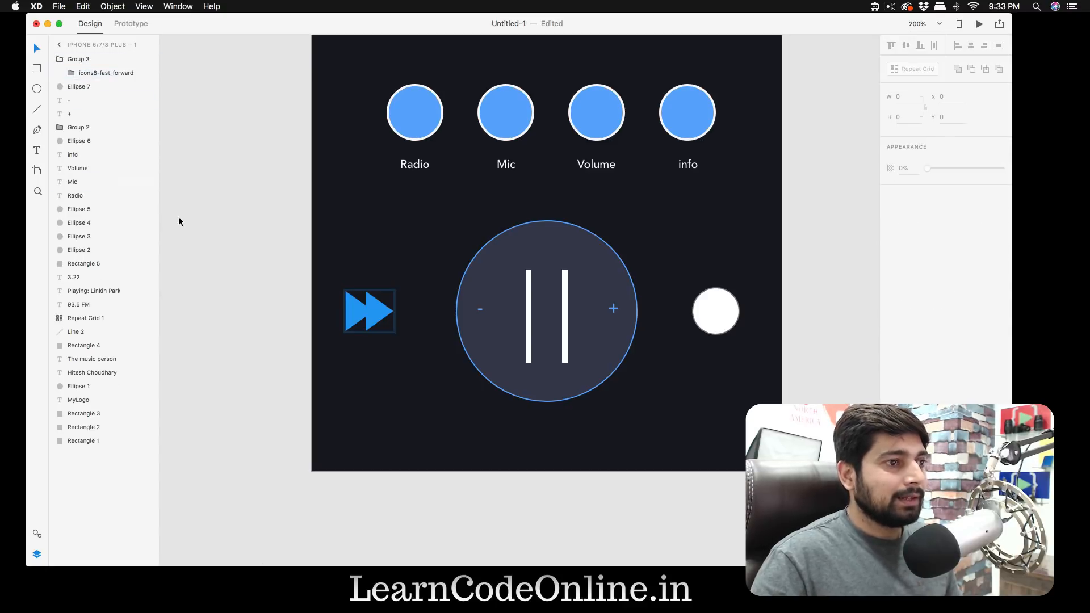
- Rotate the fast-forward icon left of the pause control by 180°
left_click(210, 222)
left_click(382, 325)
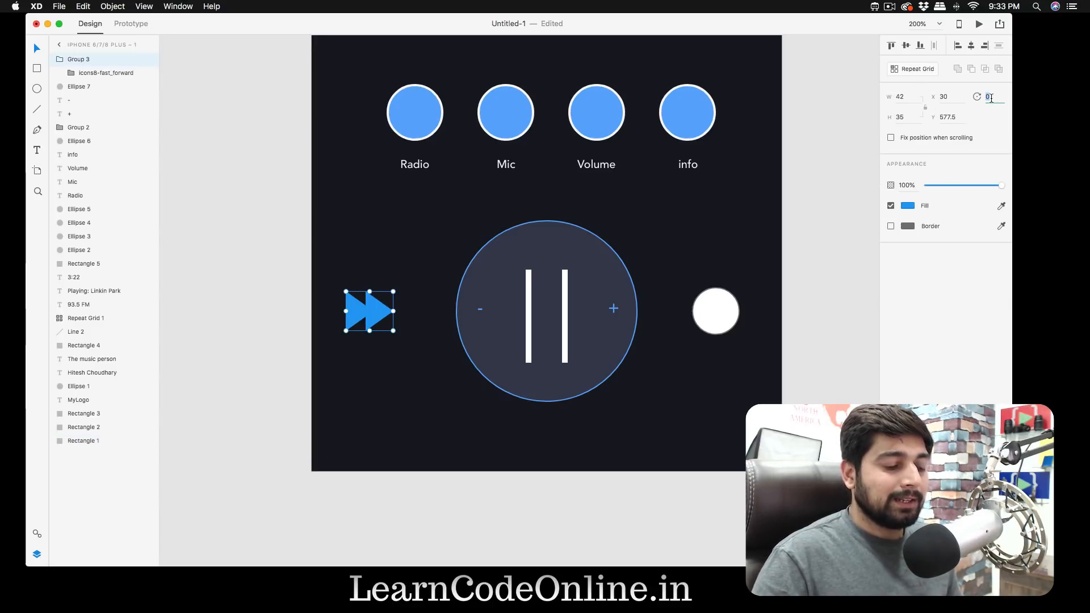
type("180")
key("Return")
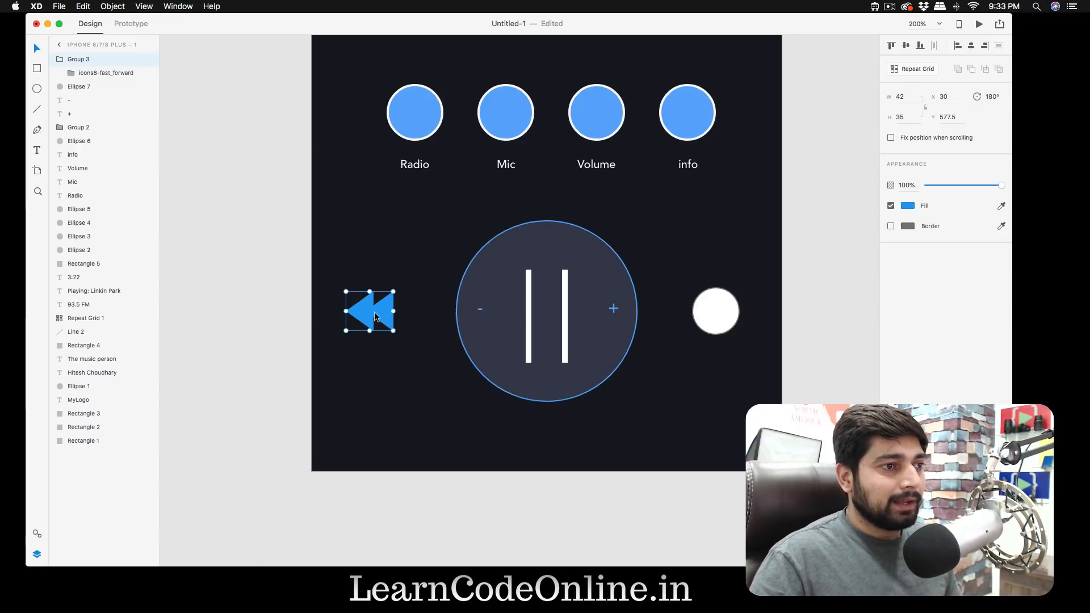
- Replace the white circle right of the pause control with a copy of the rewind icon at X 335, rotated to 0°
left_click(701, 309)
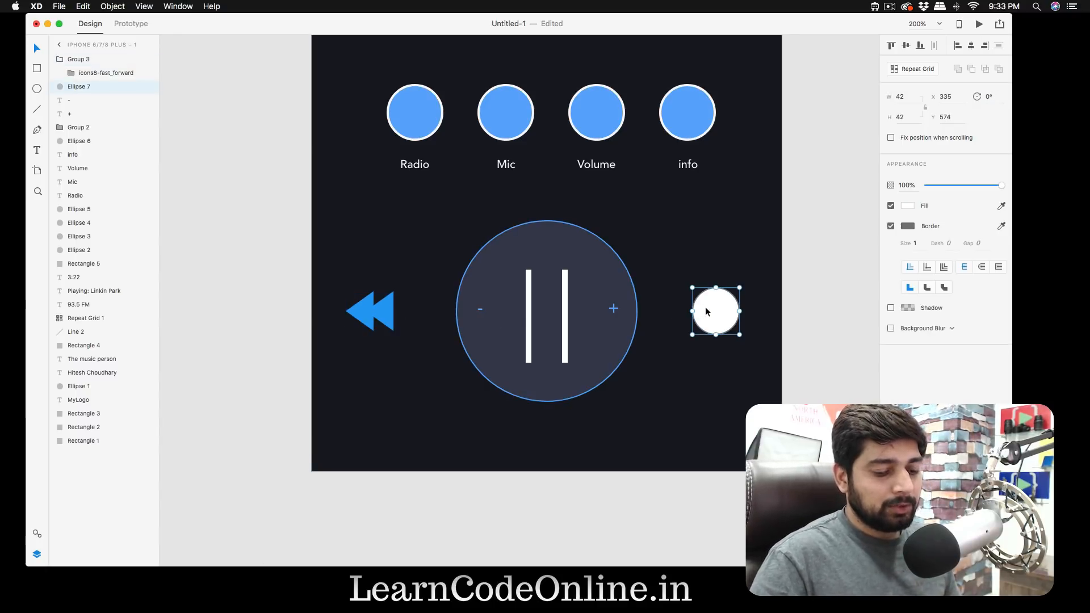
key("BackSpace")
left_click(381, 322)
left_click_drag(380, 322, 723, 316)
left_click(991, 96)
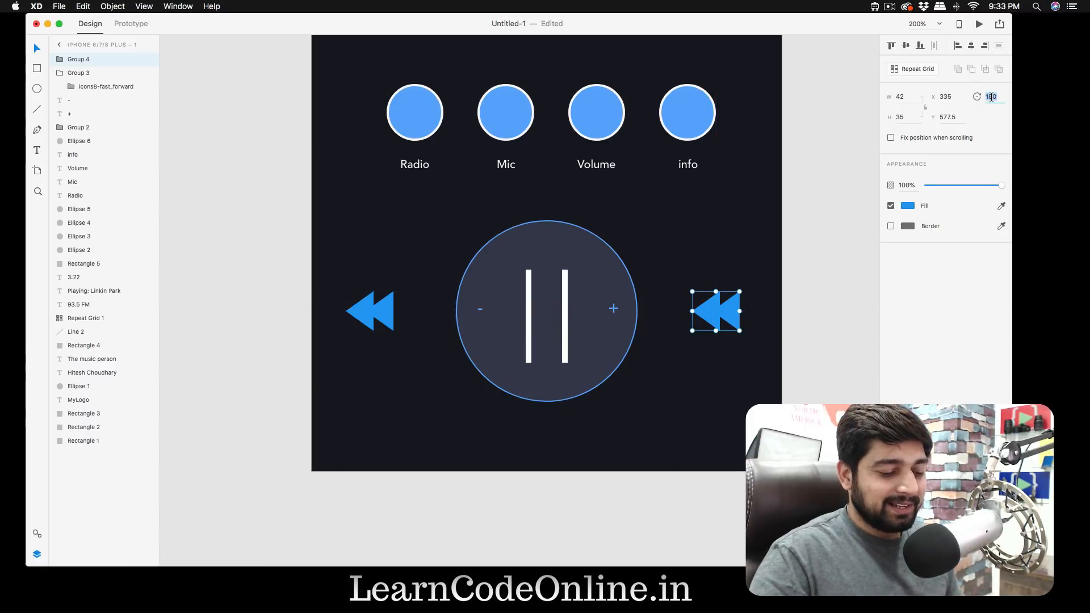
key("Return")
left_click(836, 254)
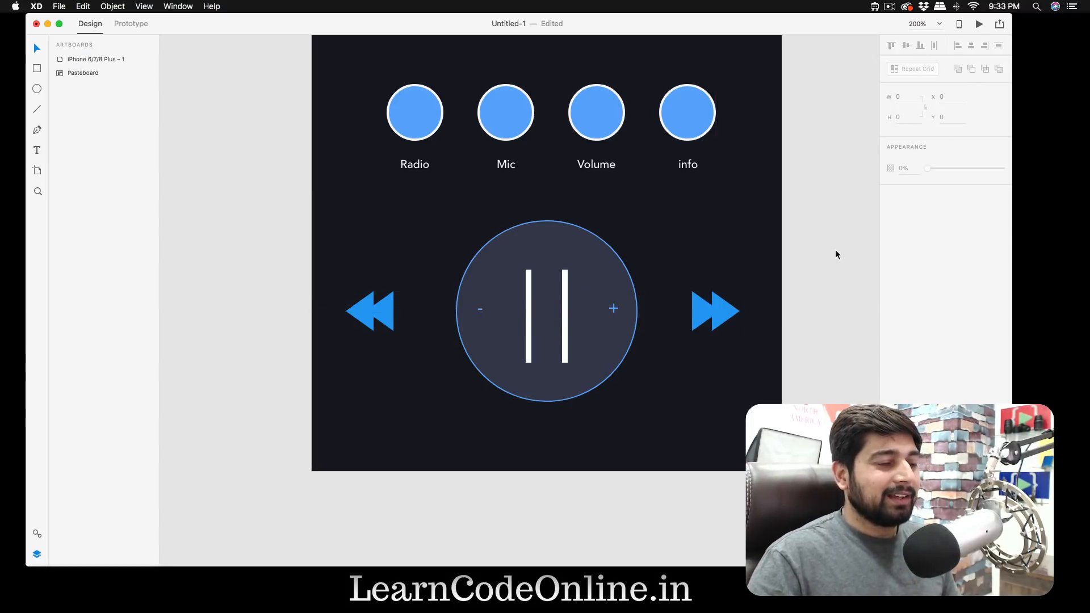
- Move both skip icons closer to the pause control, with the fast-forward icon at X 319 and the rewind icon at X 53
scroll(834, 253, "right", 5)
scroll(834, 254, "up", 2)
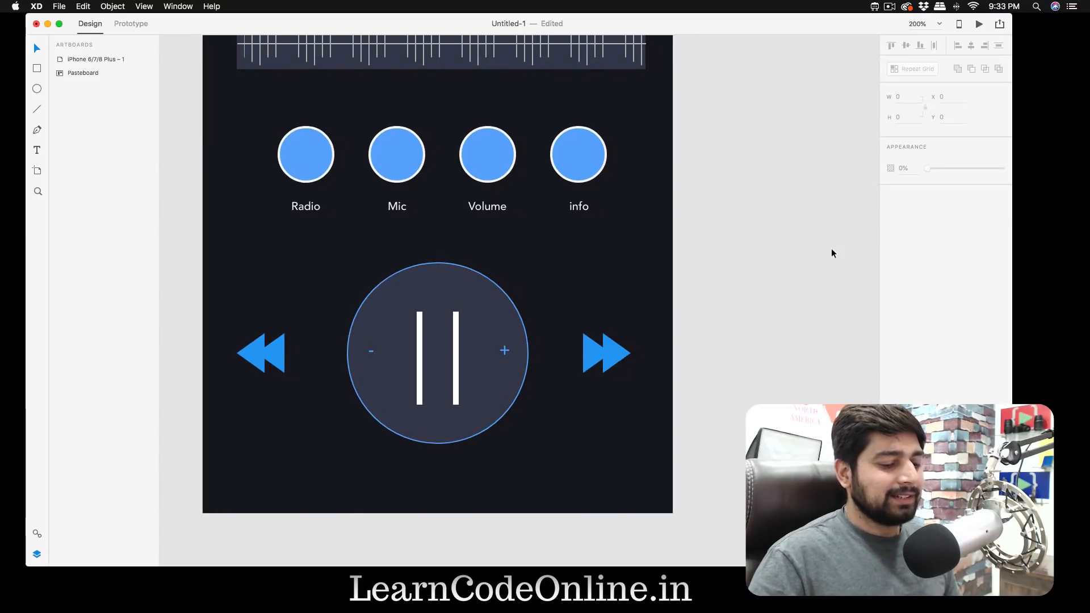
key("super+minus")
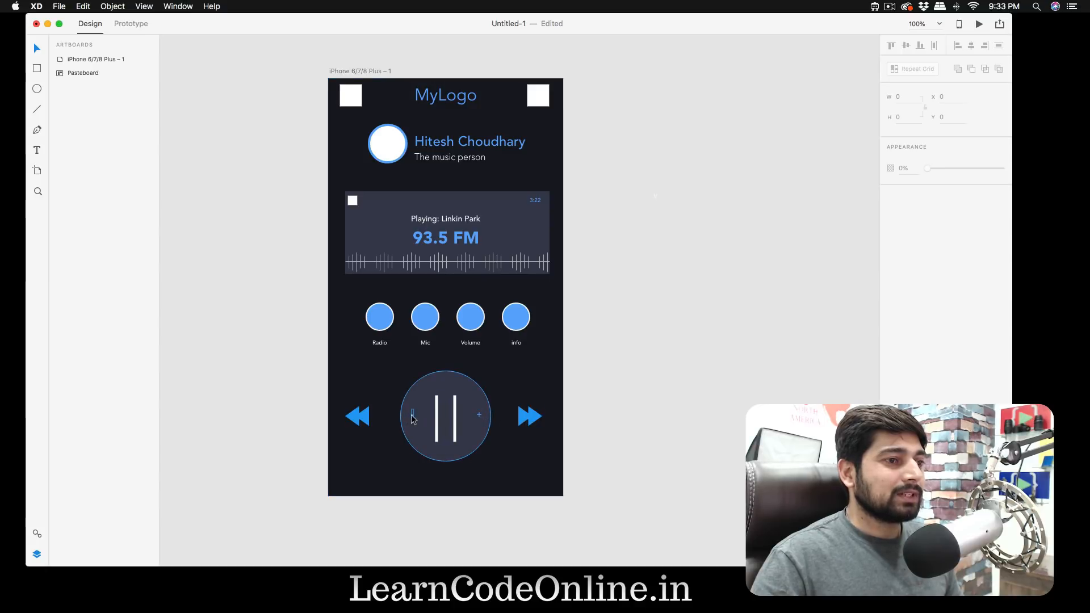
left_click_drag(530, 415, 527, 419)
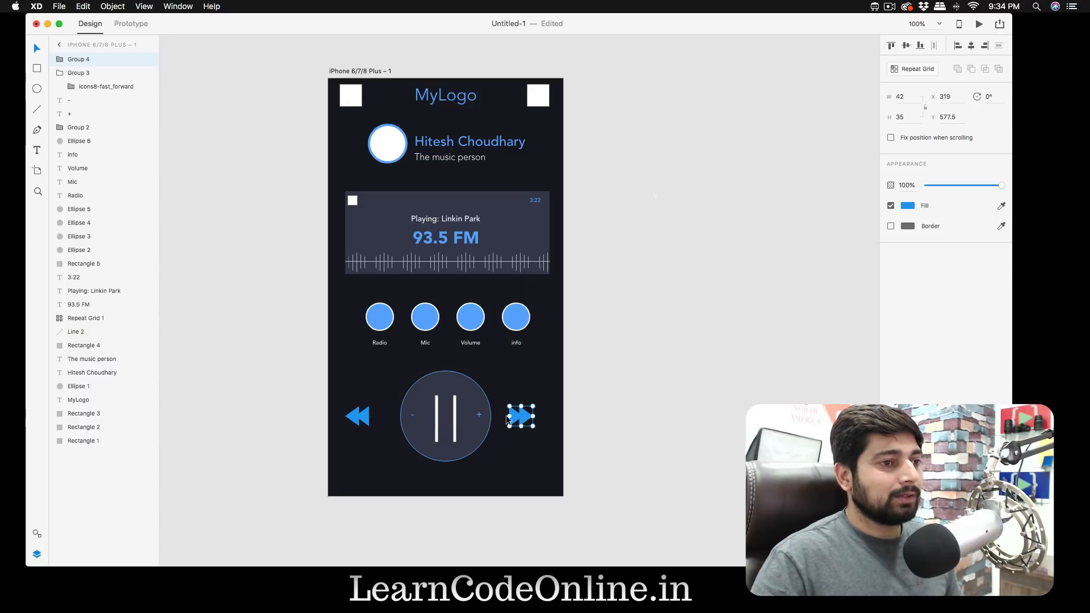
left_click(358, 420)
left_click_drag(357, 421, 367, 420)
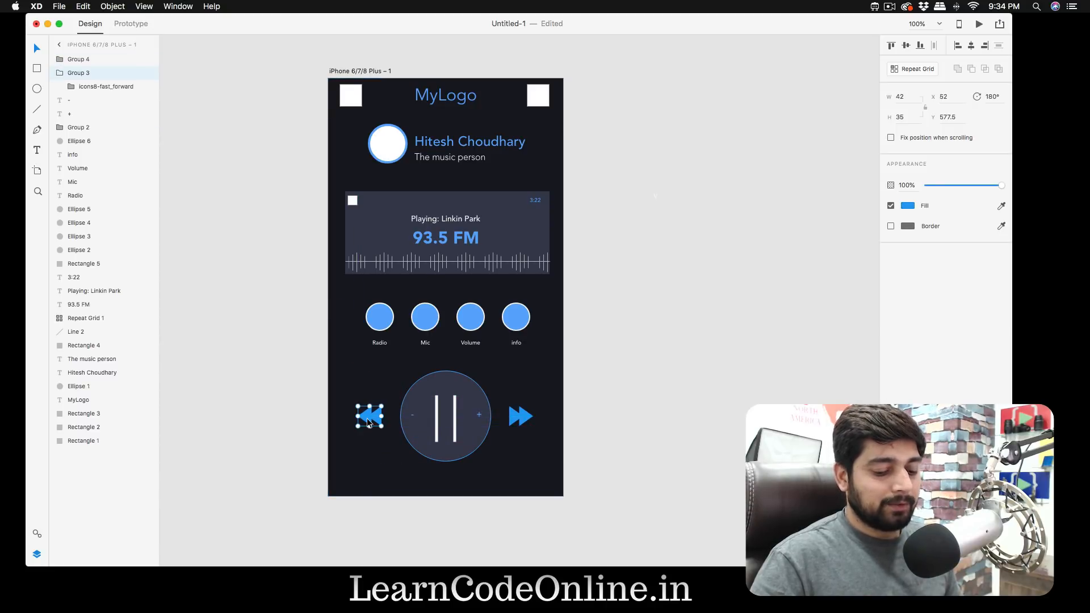
key("Right")
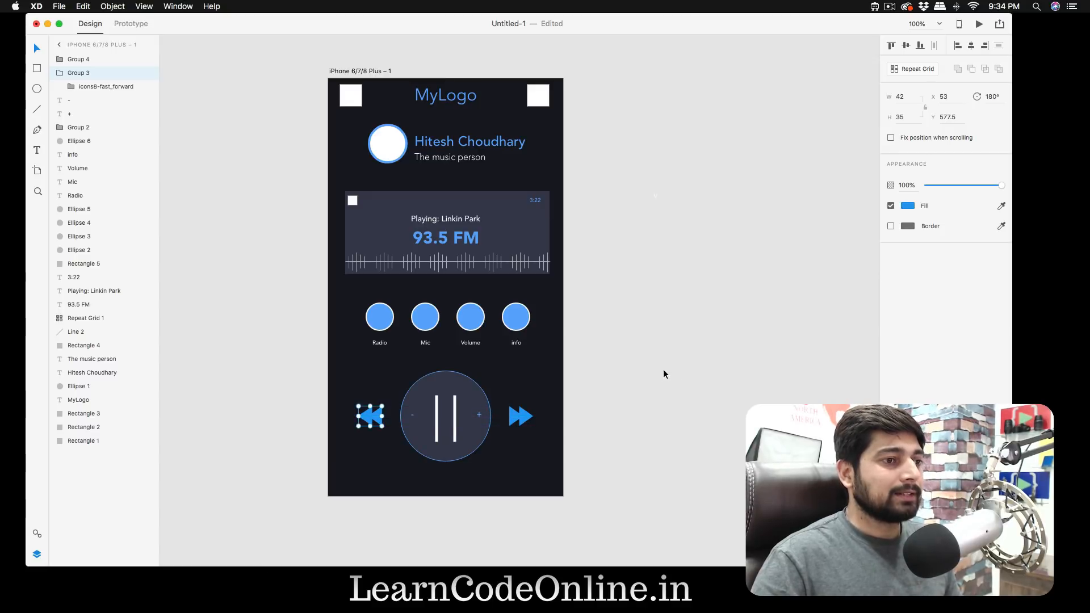
left_click(656, 369)
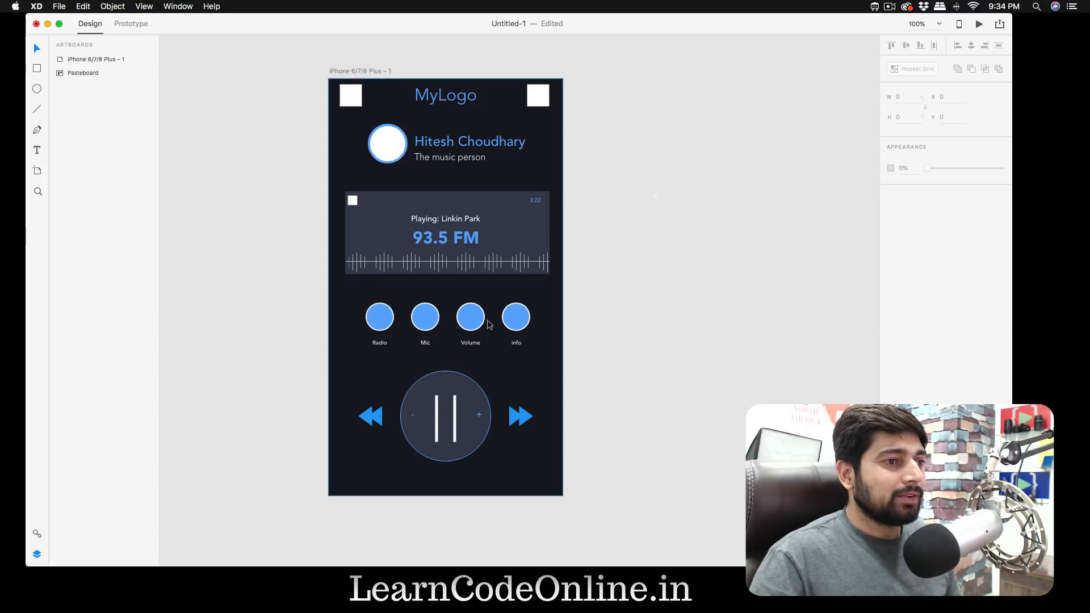
- Switch to Icons8, search for "sett" and fill the white square left of the MyLogo title with the dark gear icon
scroll(625, 308, "up", 3)
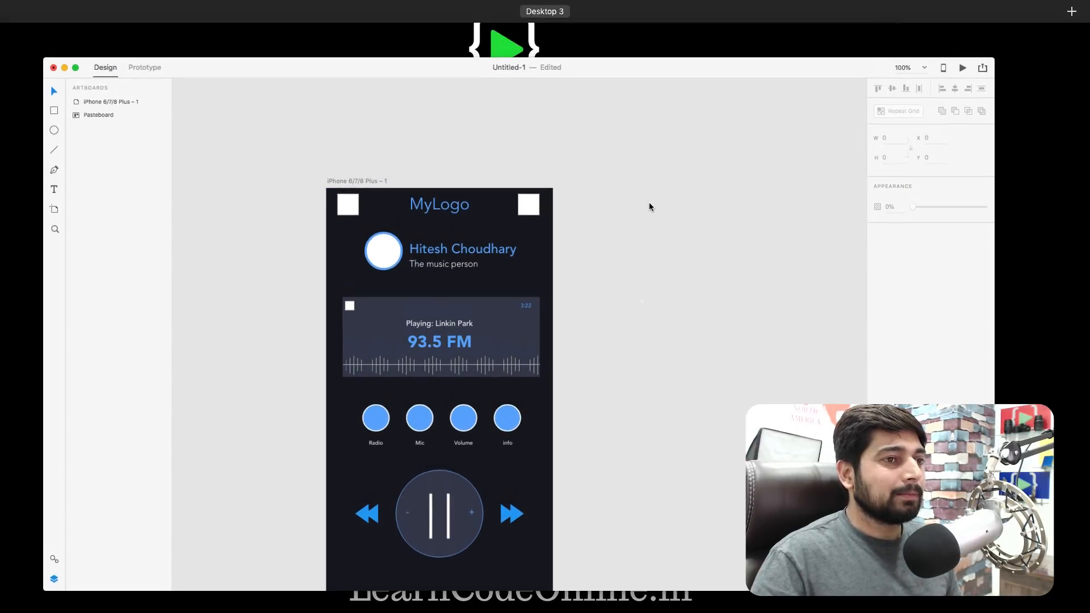
left_click(875, 7)
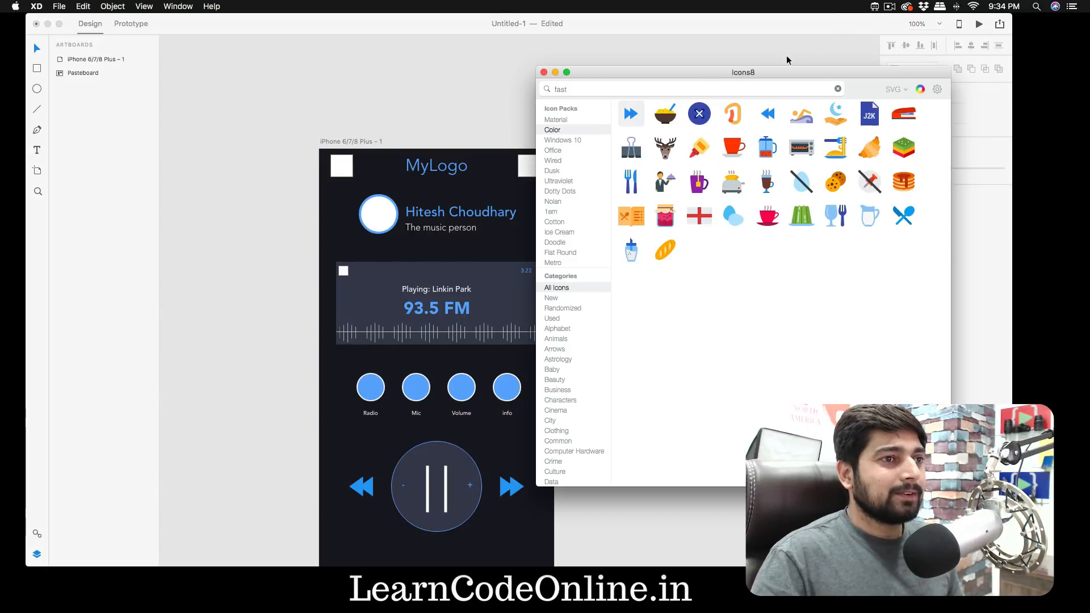
double_click(698, 87)
type("sett")
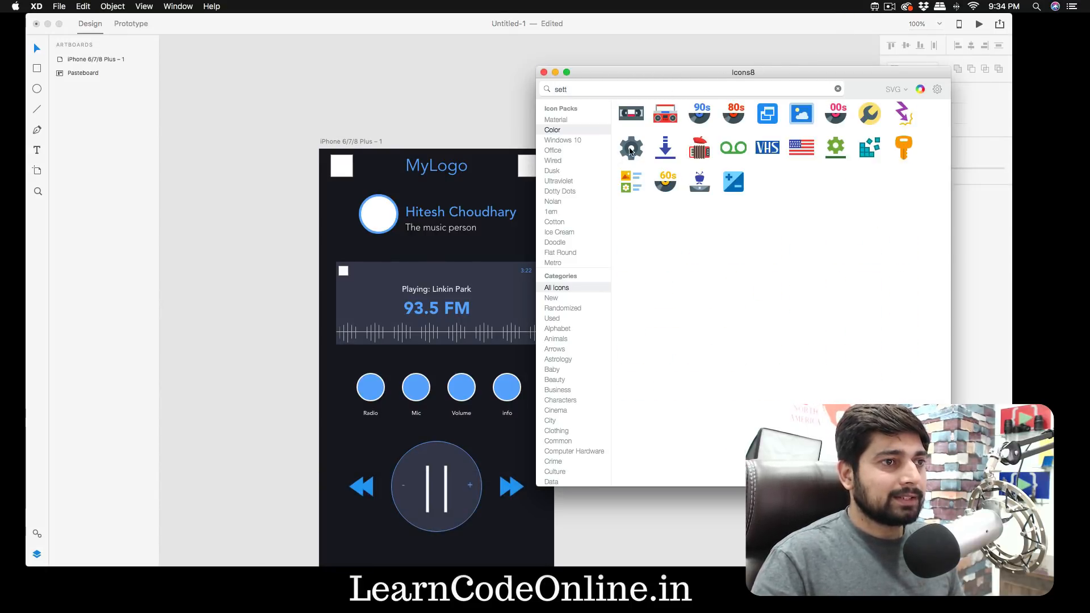
left_click_drag(636, 152, 348, 169)
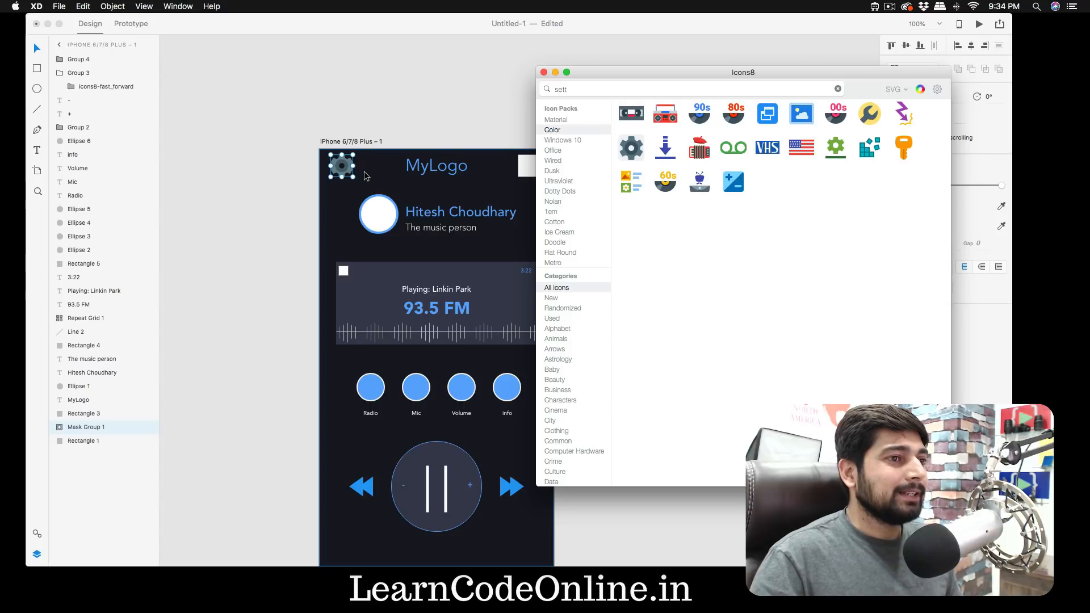
- Search Icons8 for "off" and look through the icons for one suited to the white square right of the MyLogo title
scroll(366, 176, "right", 3)
left_click(665, 86)
type("t")
key("super+a")
key("super+t")
type("urnof")
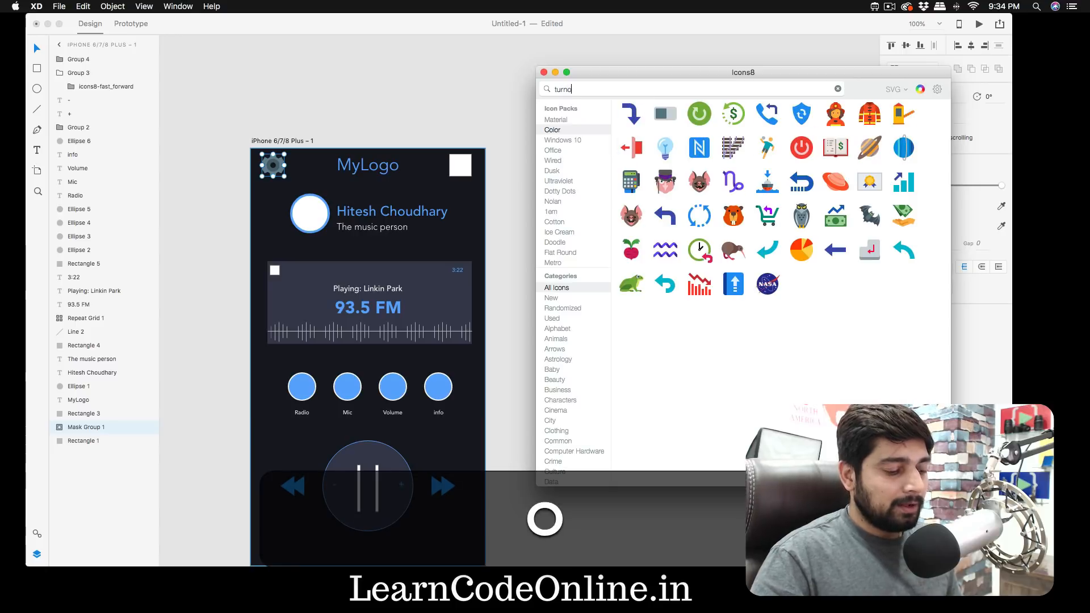
key("BackSpace")
key("BackSpace")
key("BackSpace")
key("BackSpace")
key("BackSpace")
key("BackSpace")
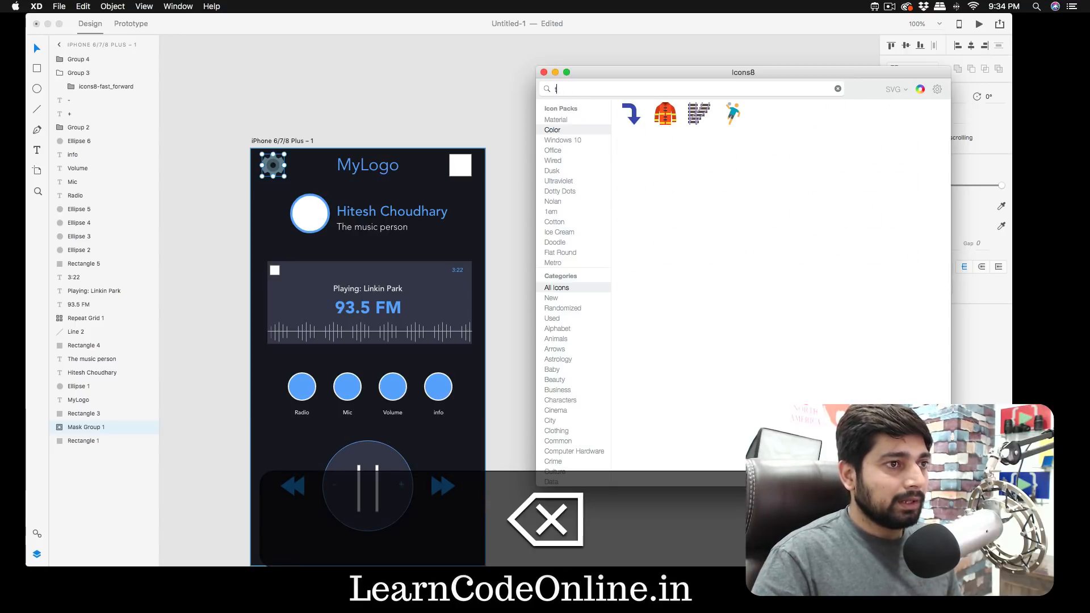
type("off")
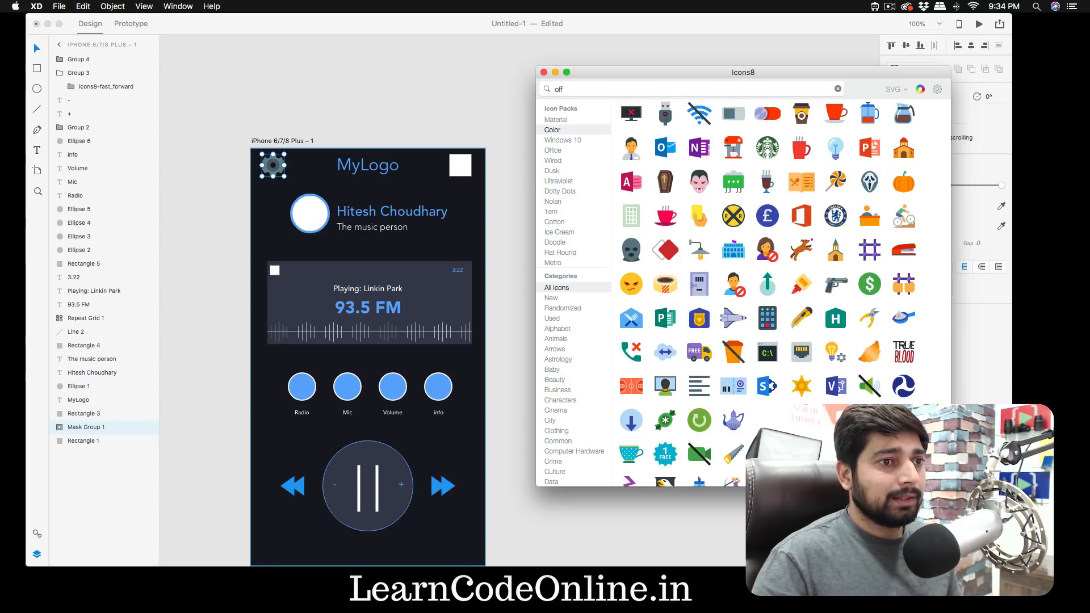
scroll(842, 225, "down", 2)
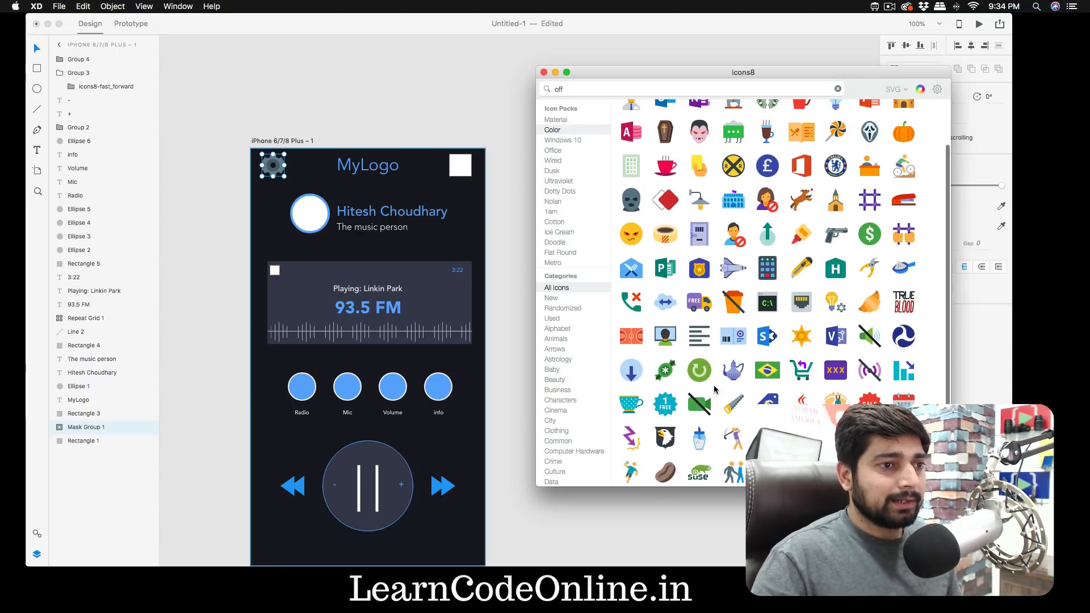
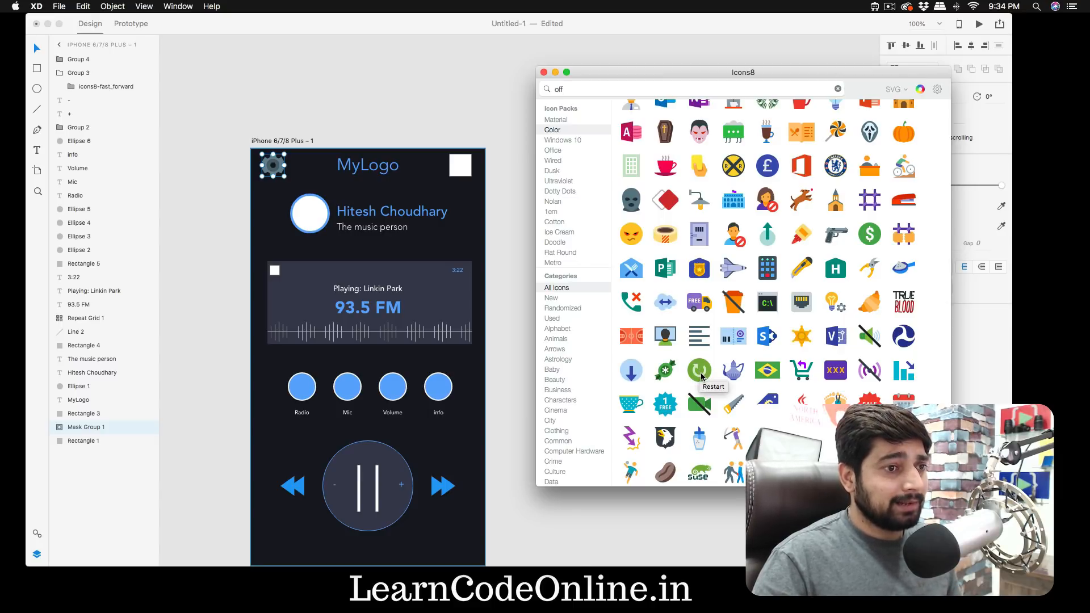
- Fill the white square right of the MyLogo title with the Restart icon and recolour its circle with the info button's blue
left_click_drag(702, 377, 462, 173)
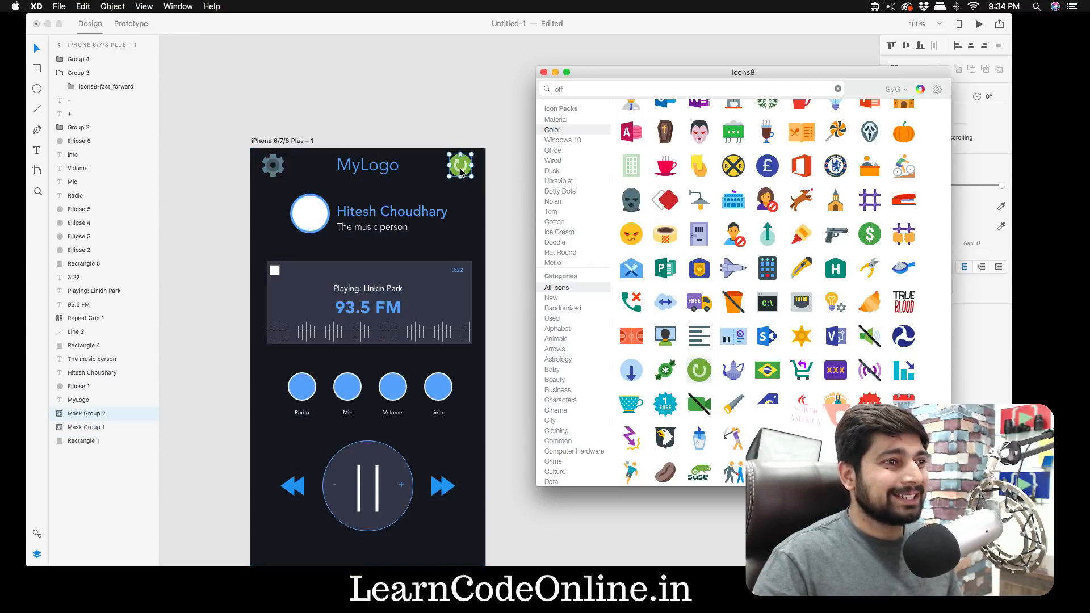
double_click(459, 169)
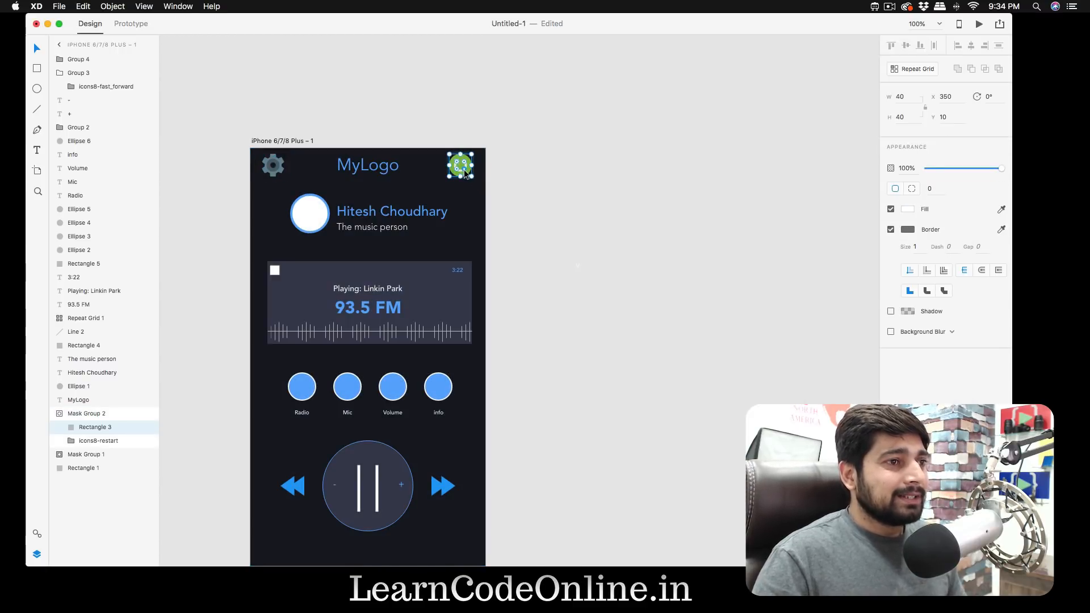
double_click(467, 166)
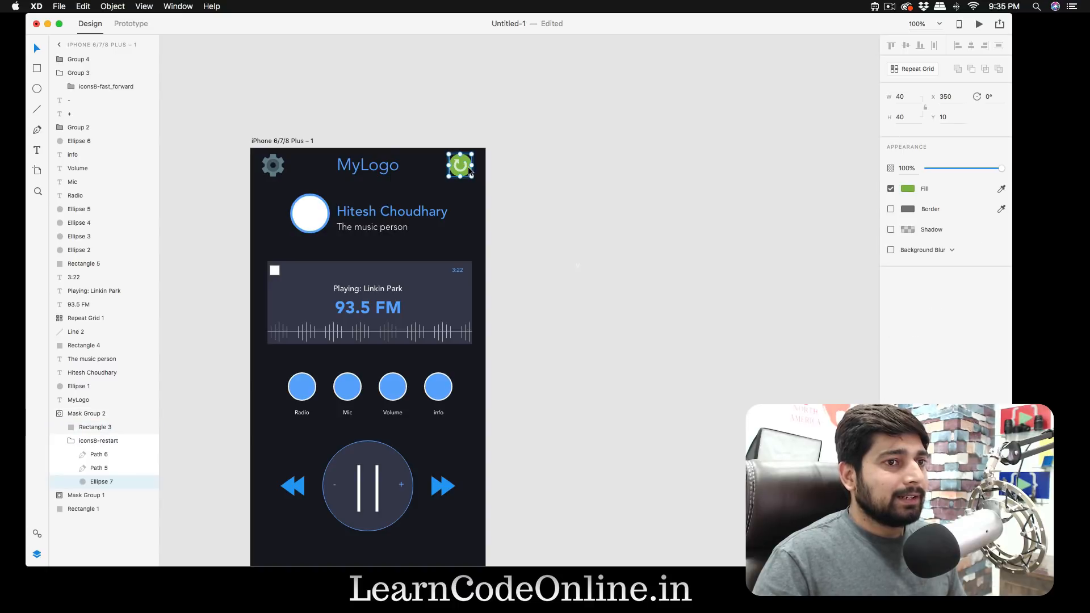
left_click(908, 189)
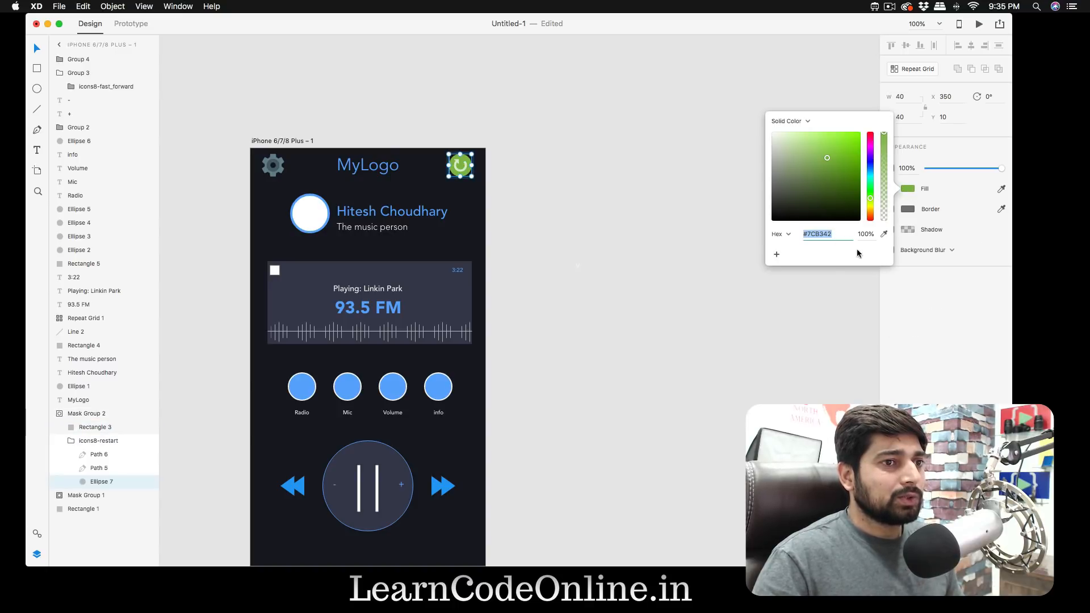
left_click(884, 234)
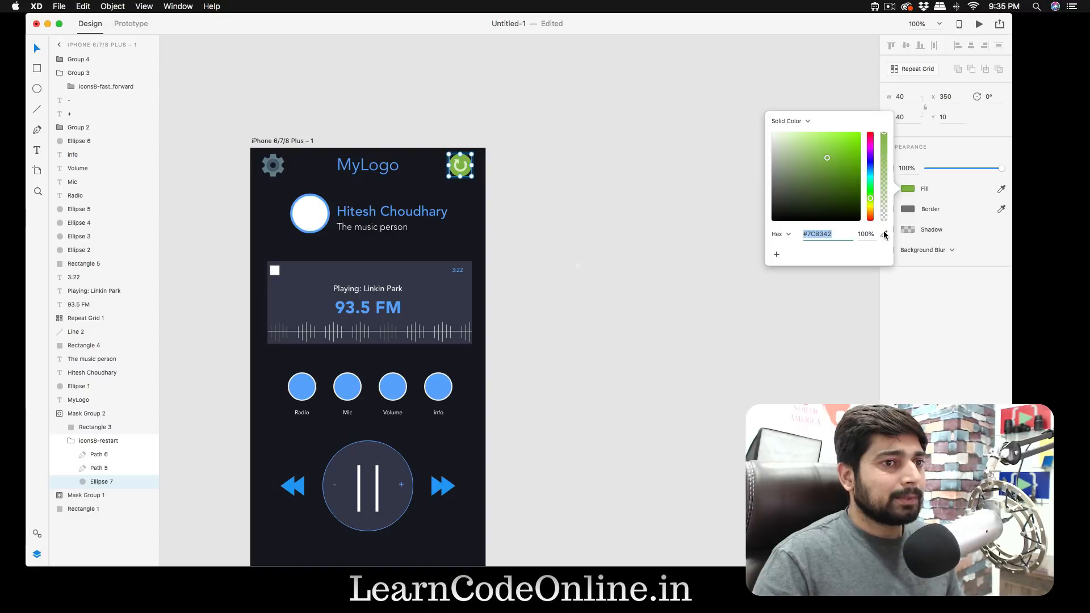
left_click(438, 386)
left_click(595, 274)
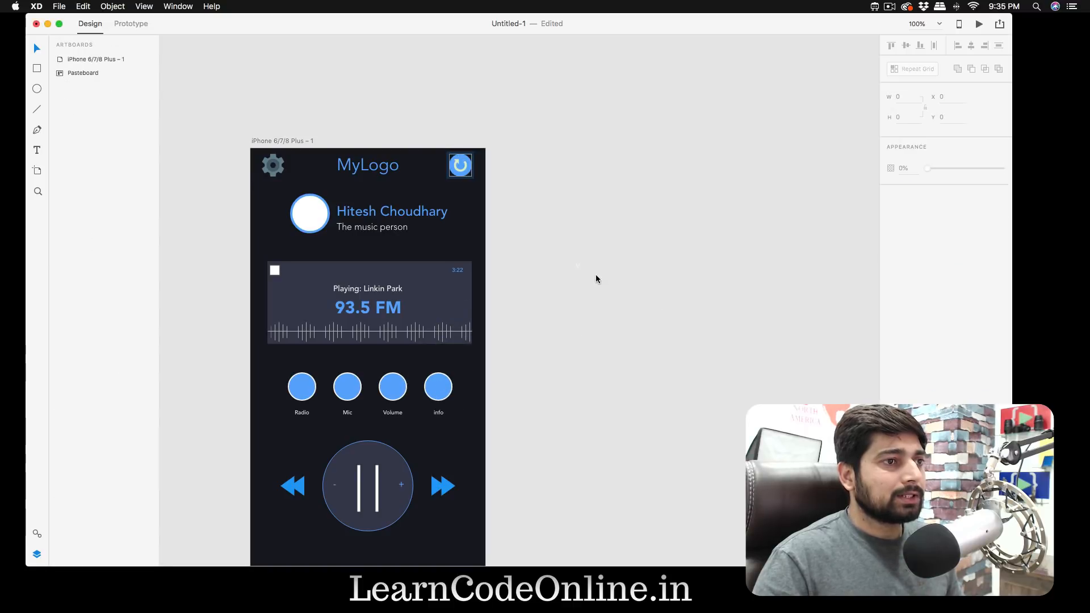
- Set the border of the gear icon's mask square to the blue sampled from the info button
left_click(271, 170)
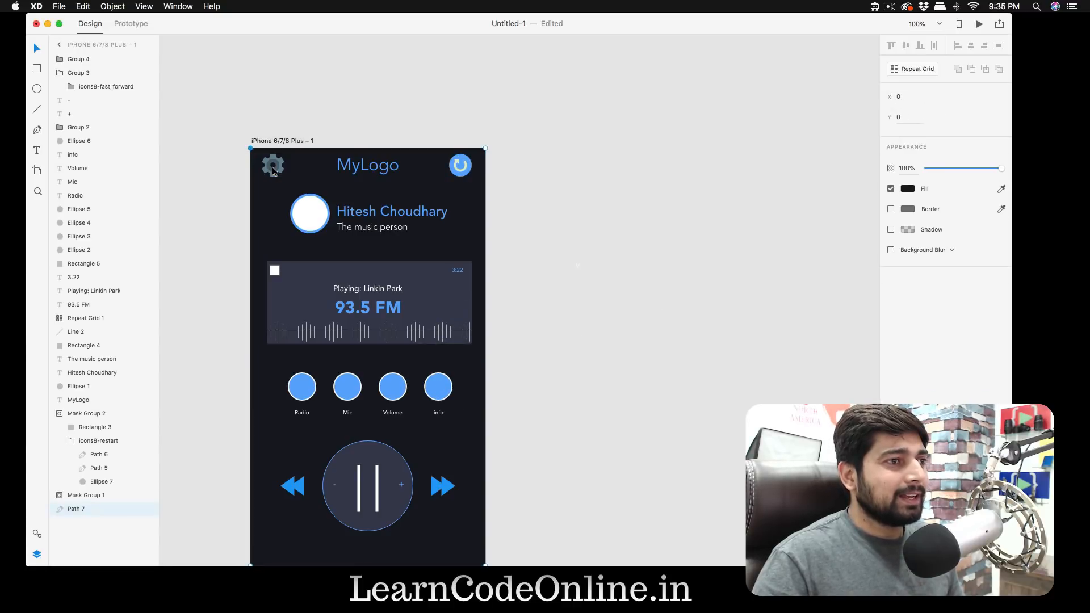
double_click(276, 171)
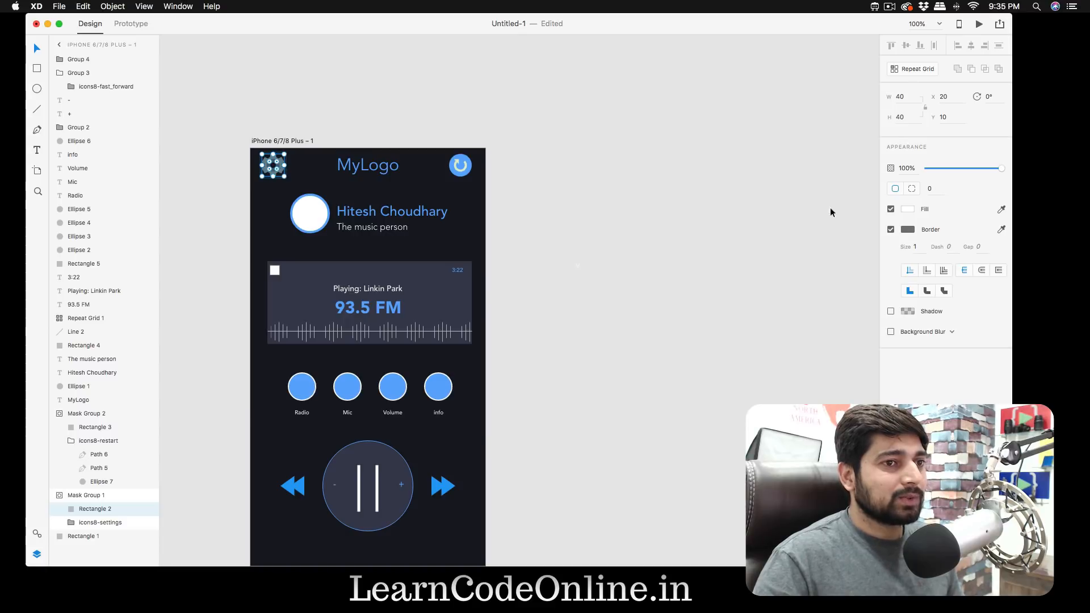
left_click(910, 229)
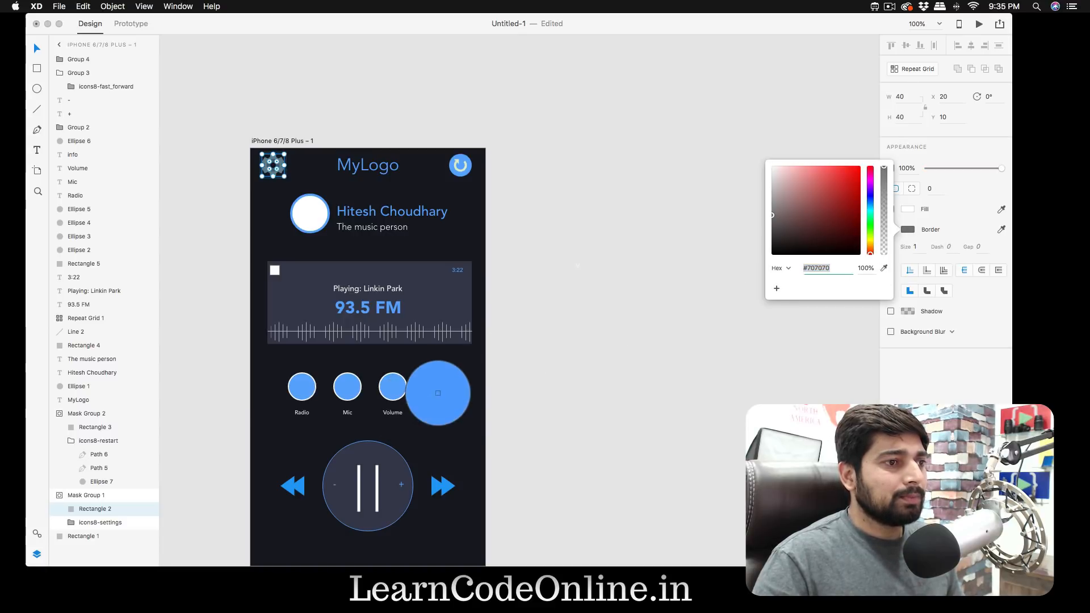
left_click(439, 390)
left_click(441, 192)
- Recolour the gear icon's outer shape with the blue sampled from the info button
double_click(280, 168)
left_click(284, 164)
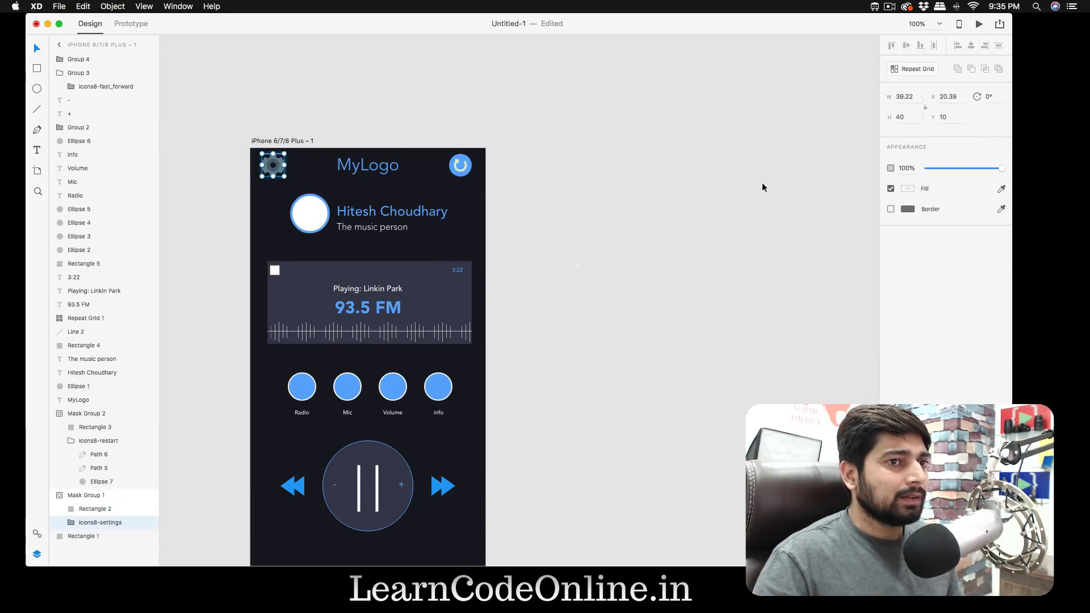
double_click(280, 163)
left_click(908, 189)
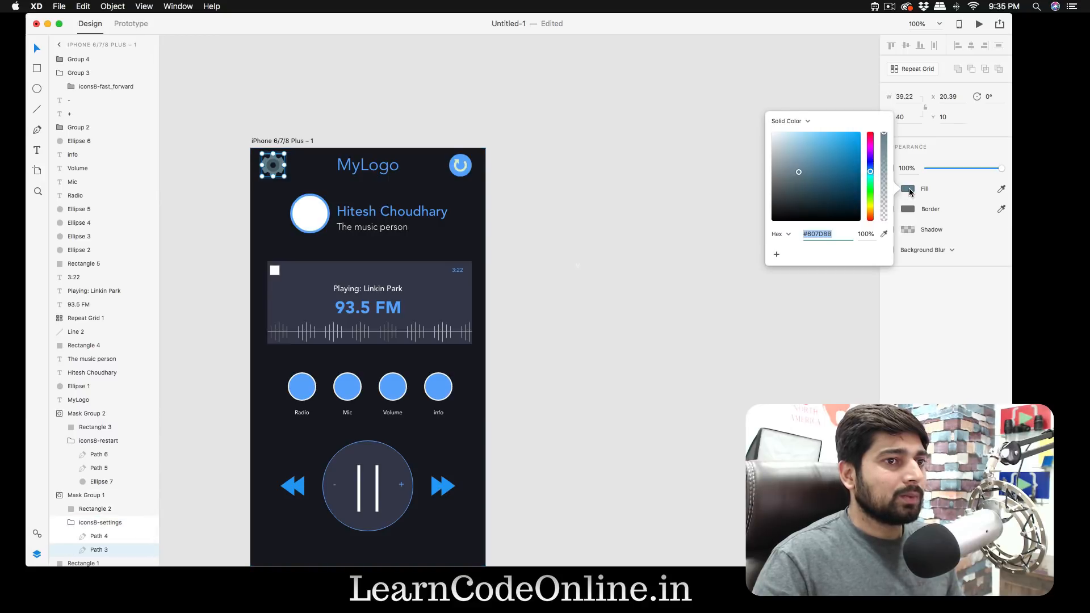
left_click(884, 234)
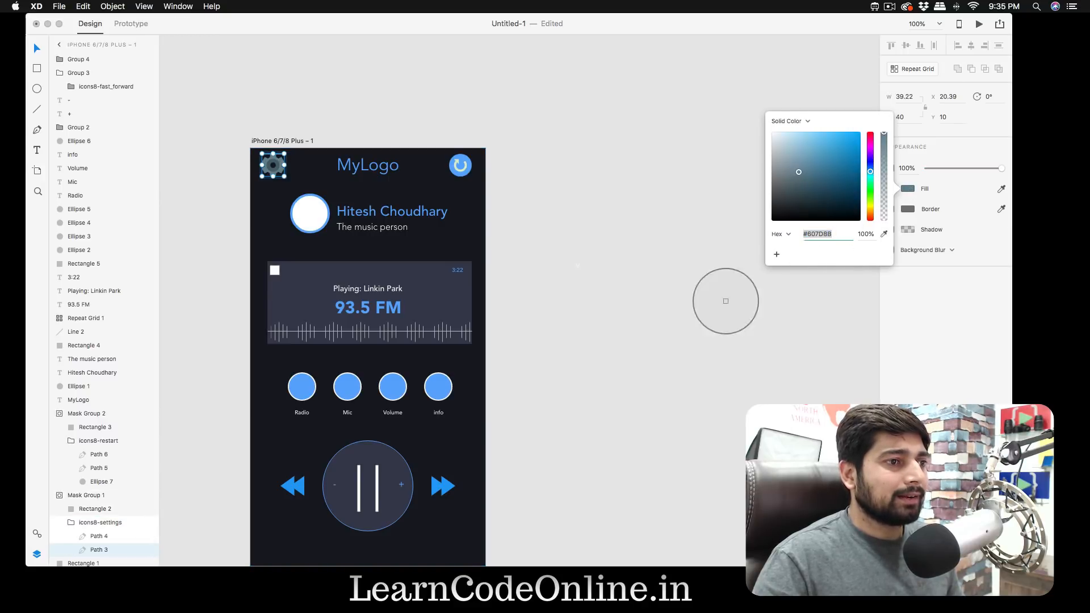
left_click(435, 385)
left_click(622, 240)
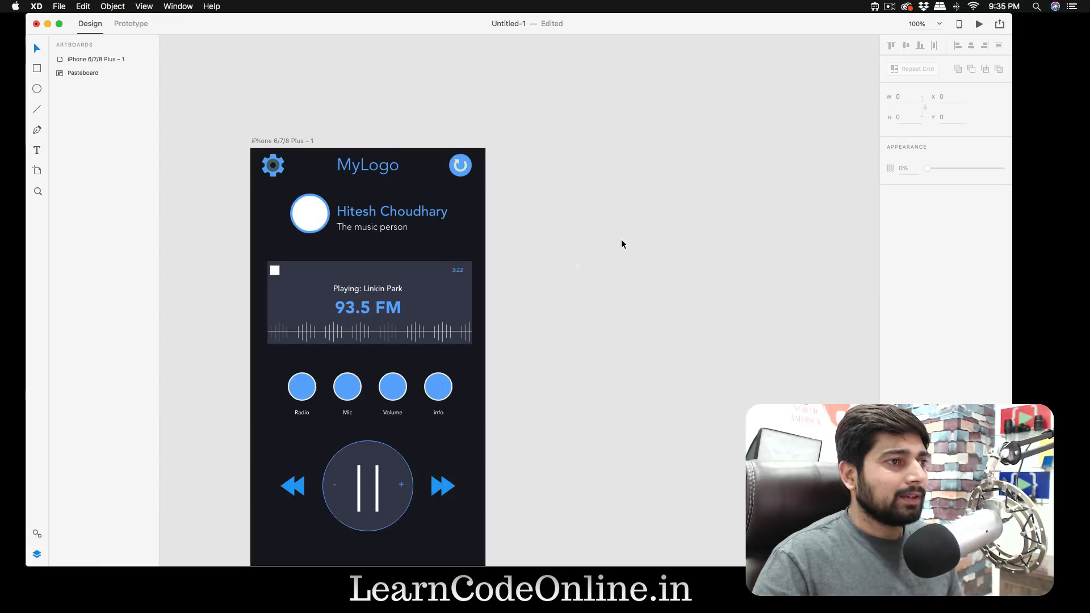
- Set the fill of the gear icon's inner ring to white, #FFFFFF
double_click(273, 166)
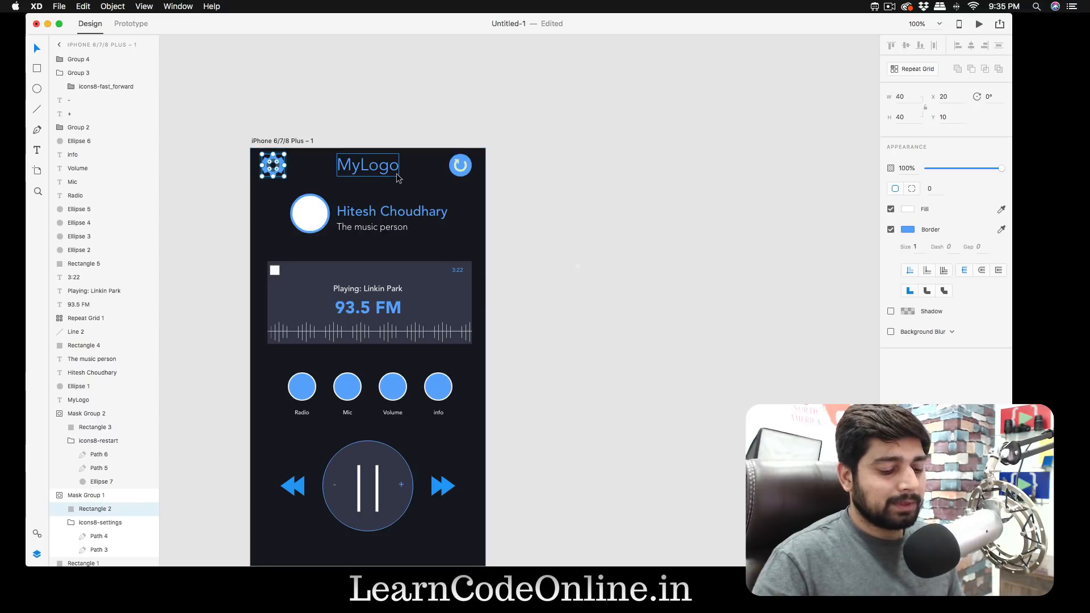
key("super+equal")
scroll(396, 172, "left", 6)
scroll(397, 173, "up", 4)
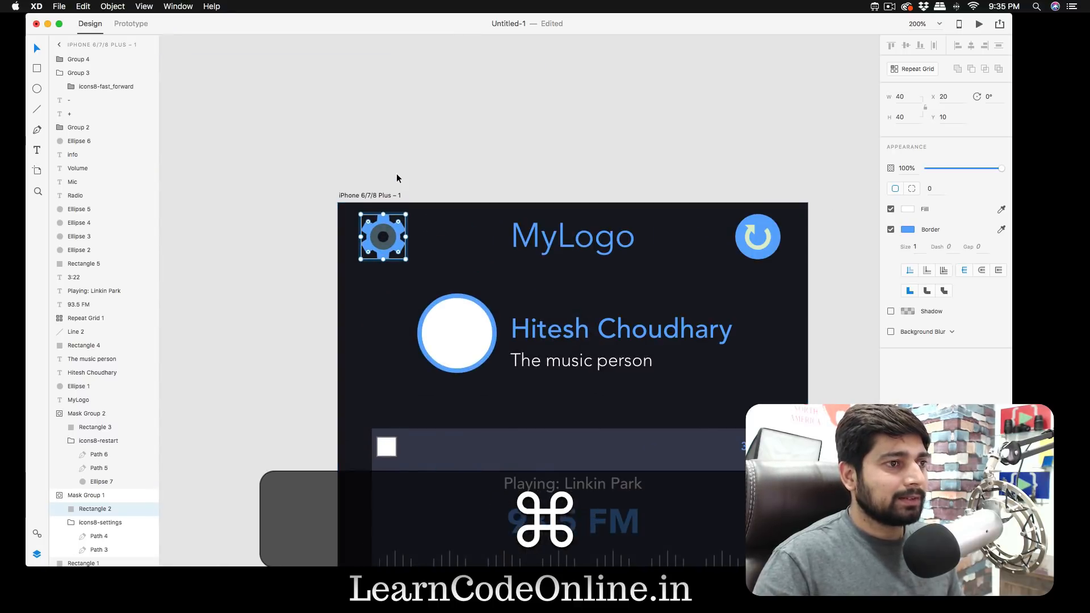
double_click(390, 240)
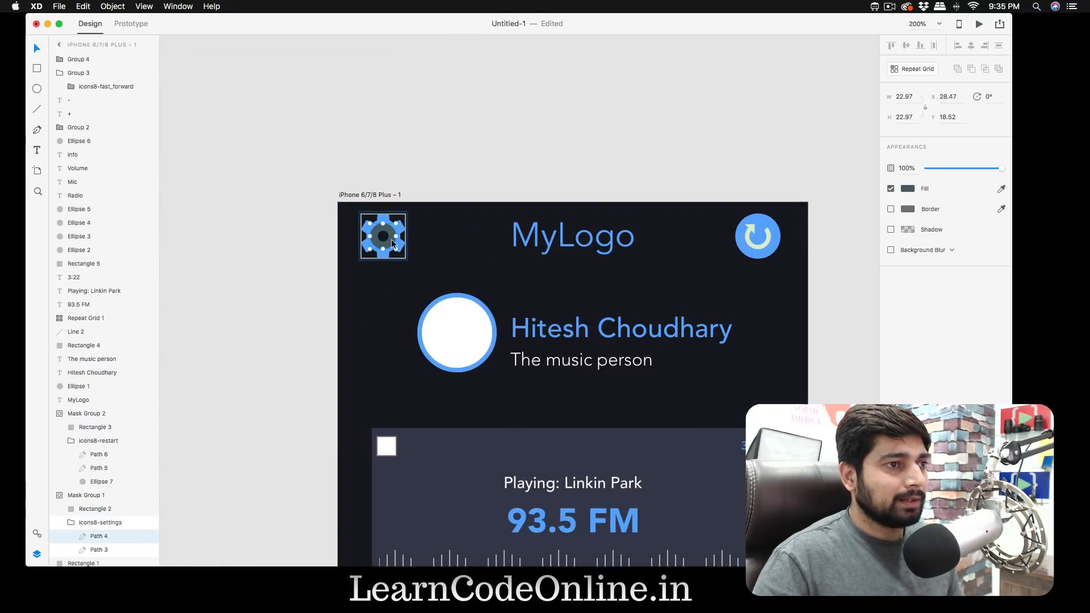
left_click(908, 188)
left_click_drag(771, 142, 771, 132)
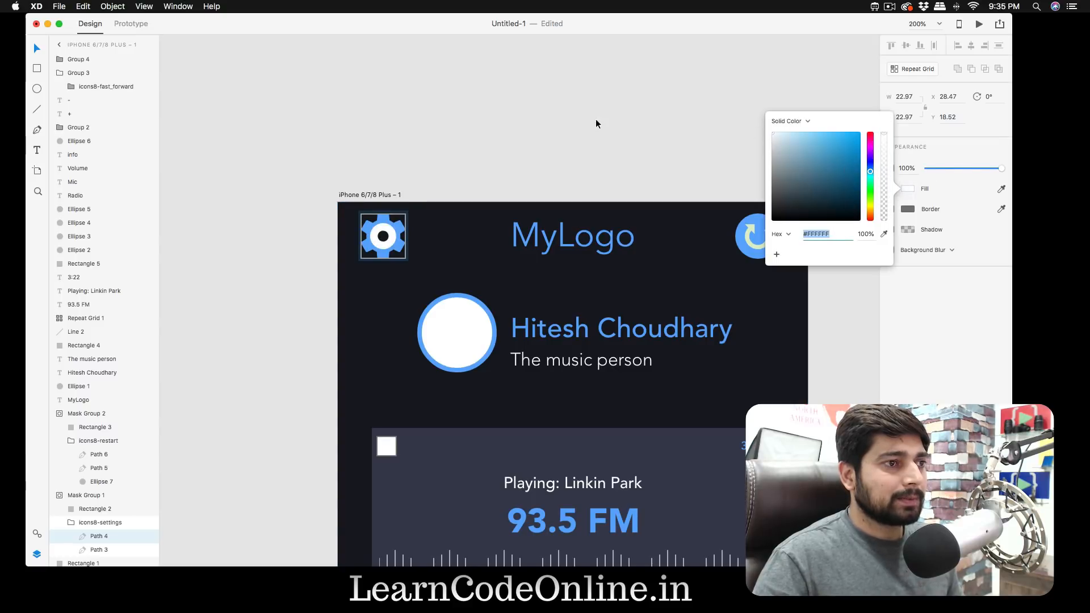
left_click(622, 123)
- Shift the fill of the restart icon's curved arrow from pale green to pale lavender-blue, #C8C8ED
scroll(624, 123, "right", 1)
scroll(624, 123, "down", 2)
scroll(624, 123, "right", 4)
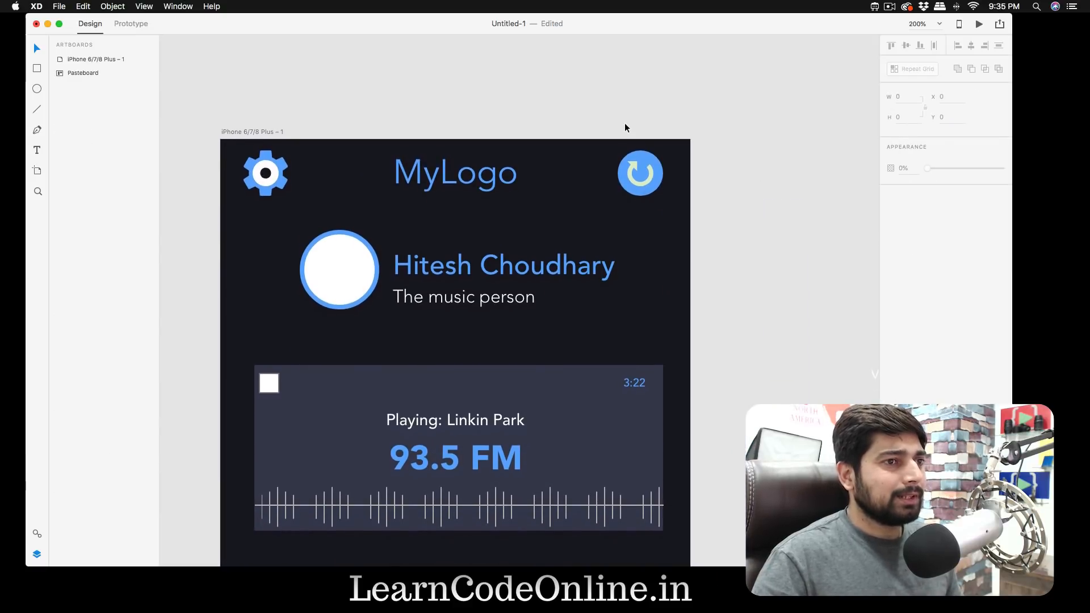
double_click(644, 182)
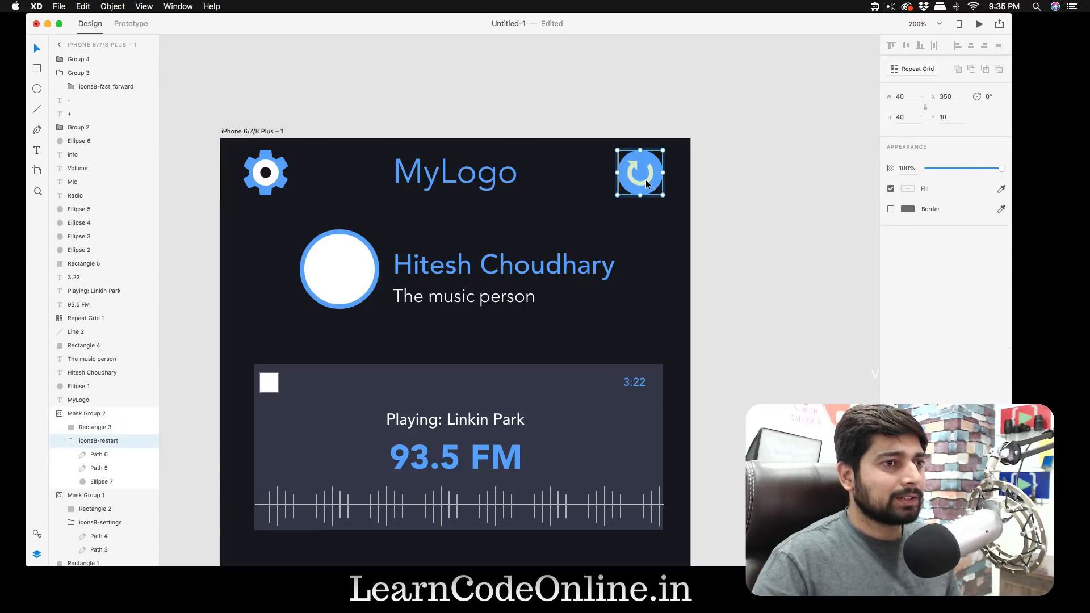
left_click(908, 190)
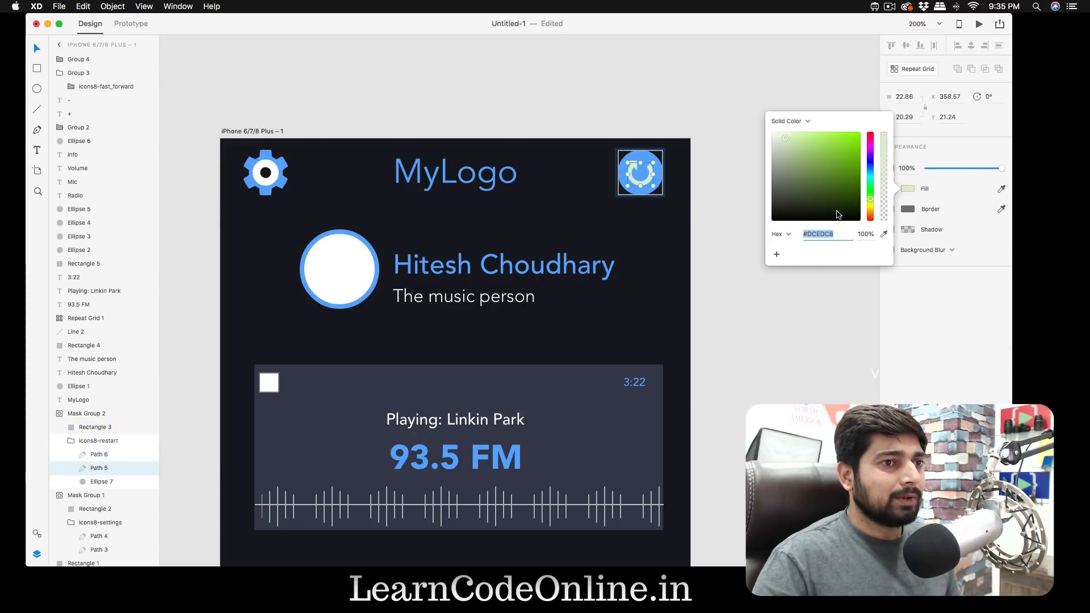
left_click_drag(869, 201, 870, 163)
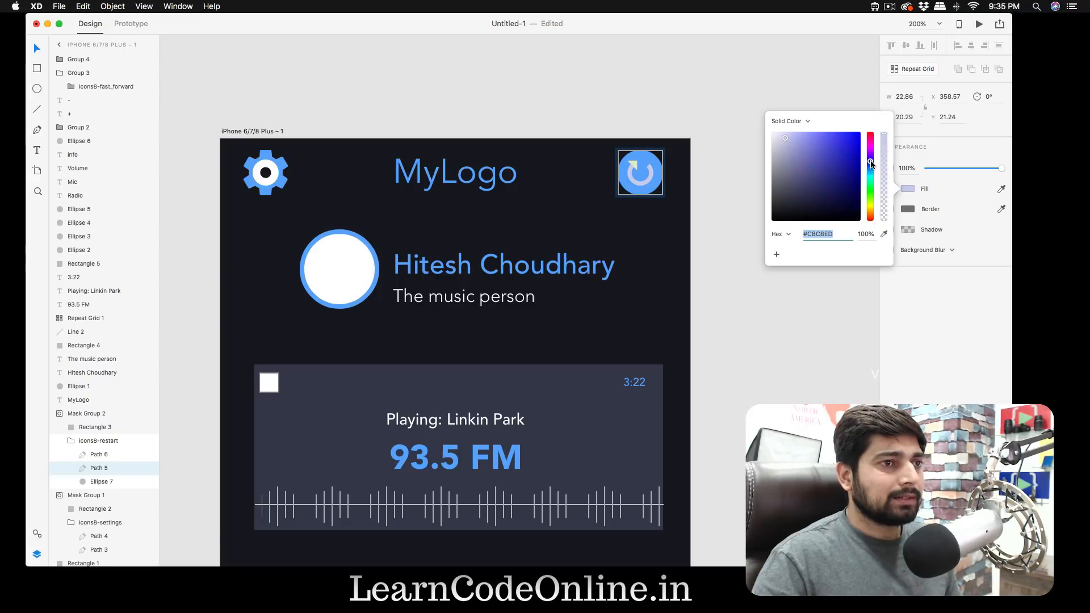
left_click(707, 85)
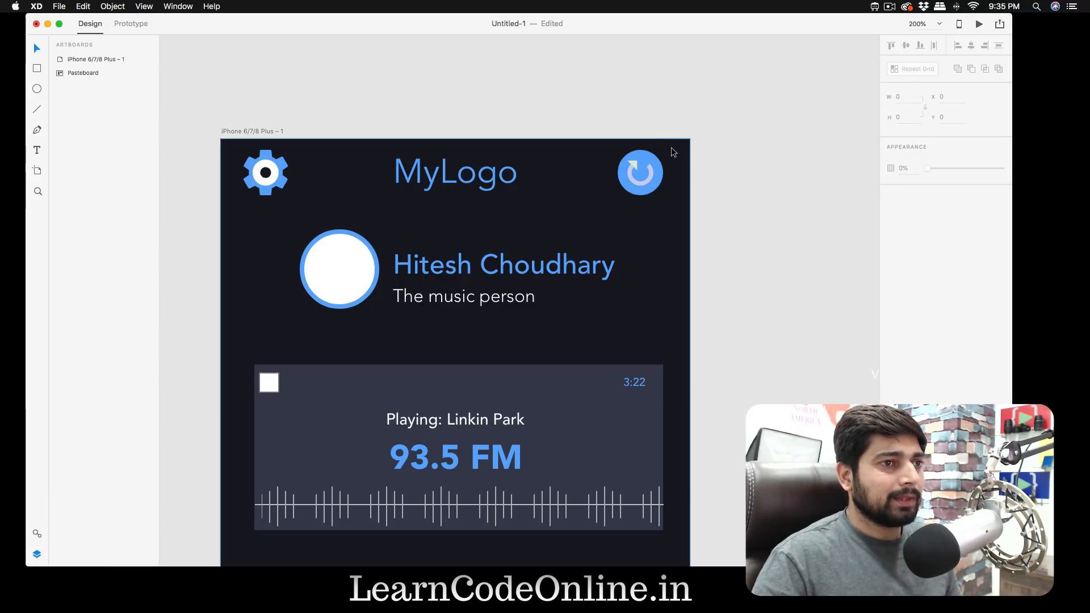
- Shift the fill hue of the restart icon's arrowhead to a pale lavender-blue matching its curved arrow
left_click(637, 167)
double_click(637, 167)
double_click(633, 166)
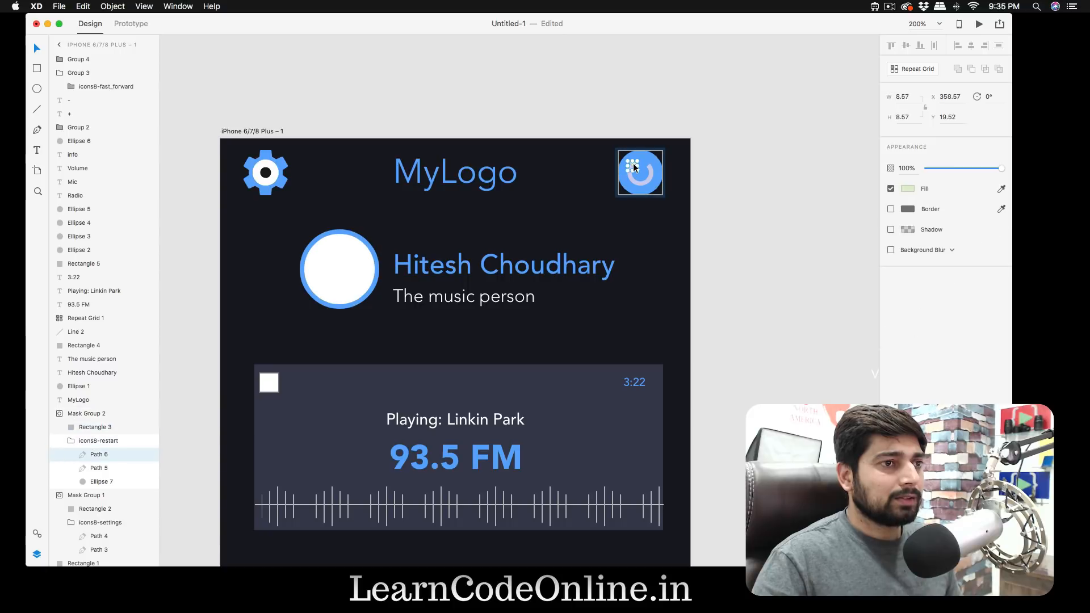
left_click(910, 189)
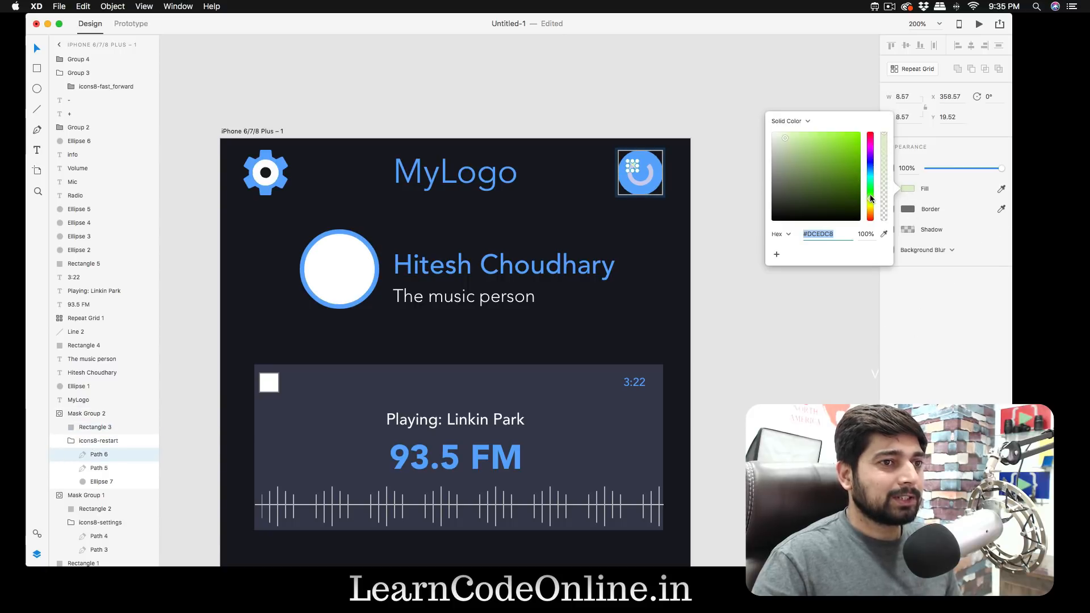
left_click_drag(869, 201, 869, 161)
left_click(702, 97)
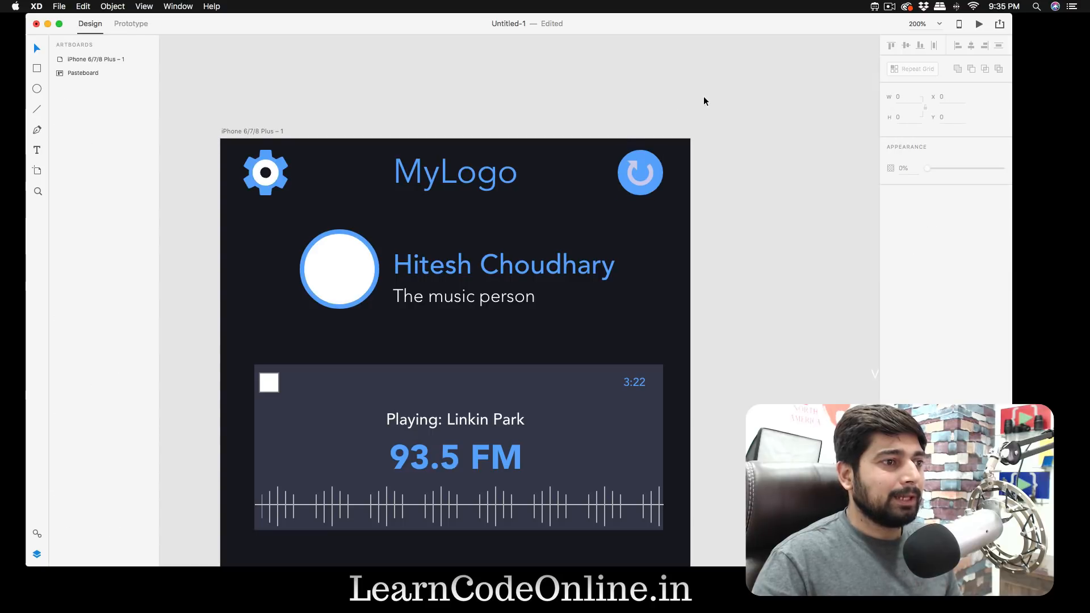
- Switch to Chrome and bring its new-tab window over the design beside the artboard
key("super+minus")
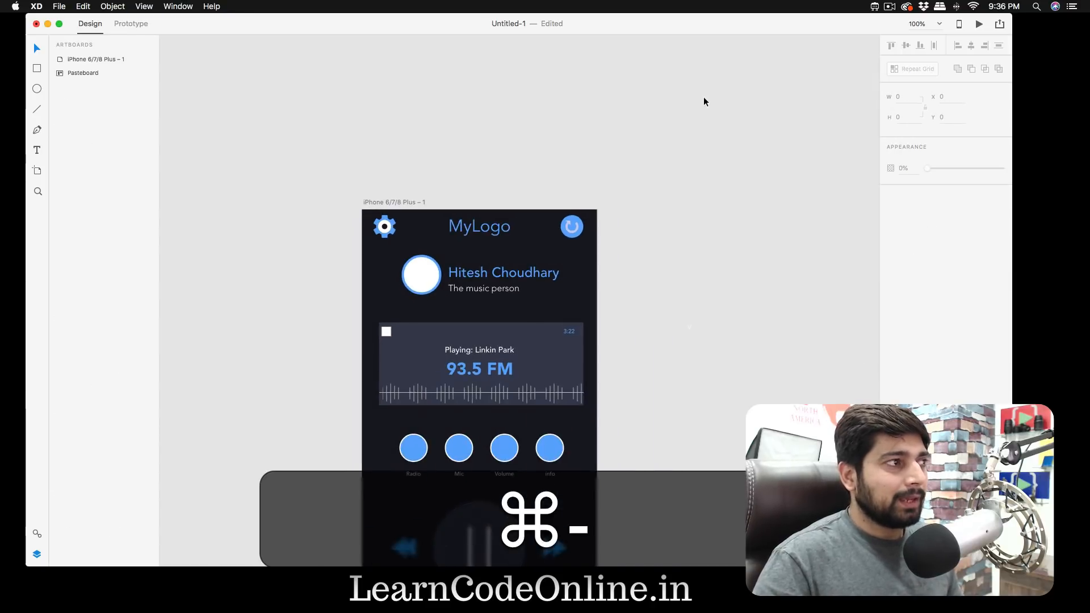
scroll(704, 104, "right", 2)
scroll(705, 104, "down", 3)
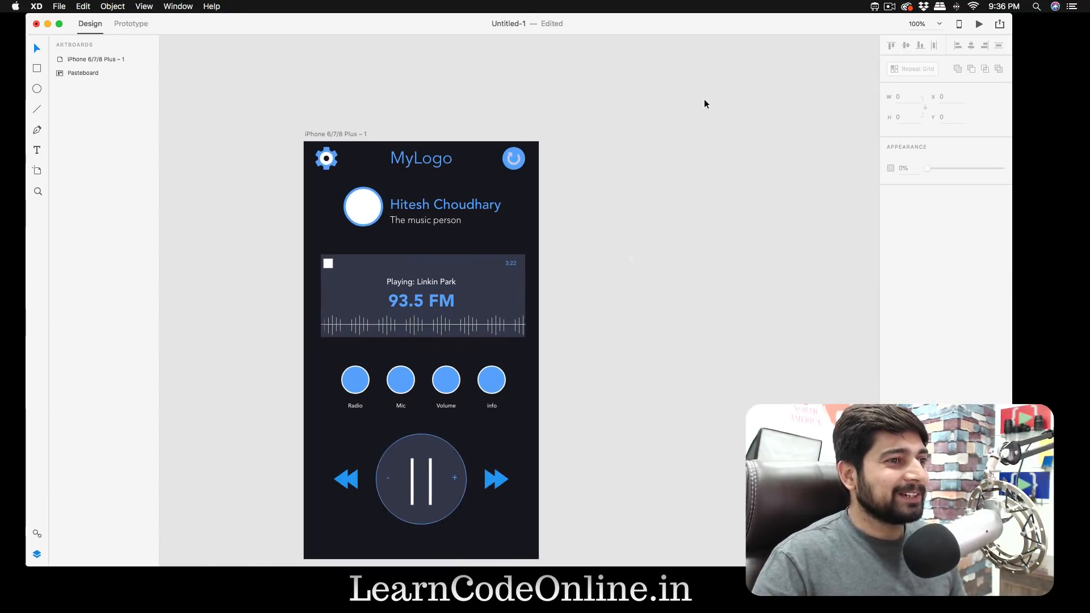
key("ctrl+Up")
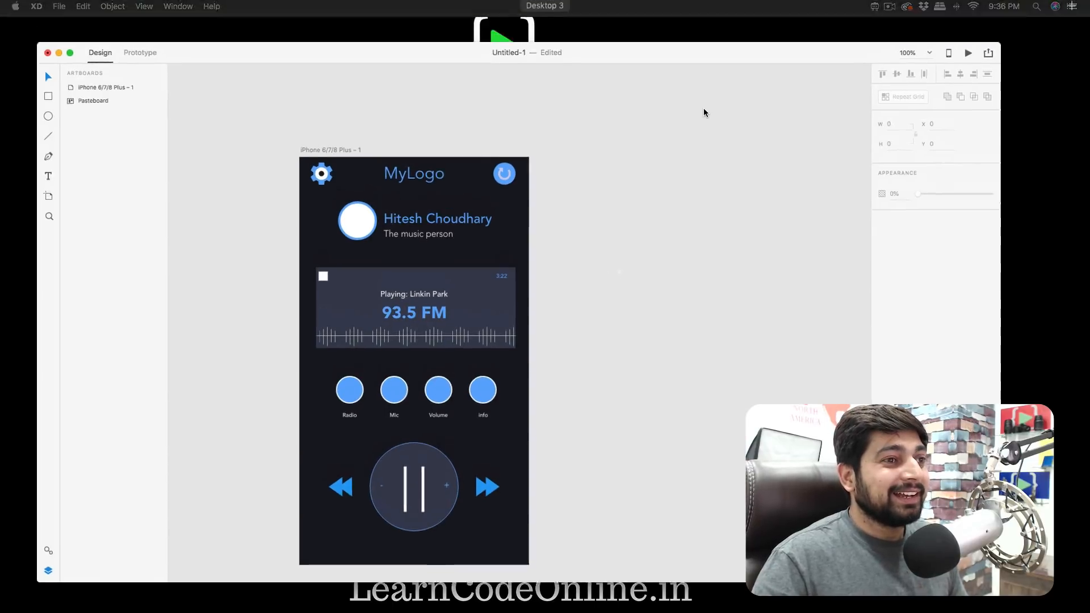
key("ctrl+Up")
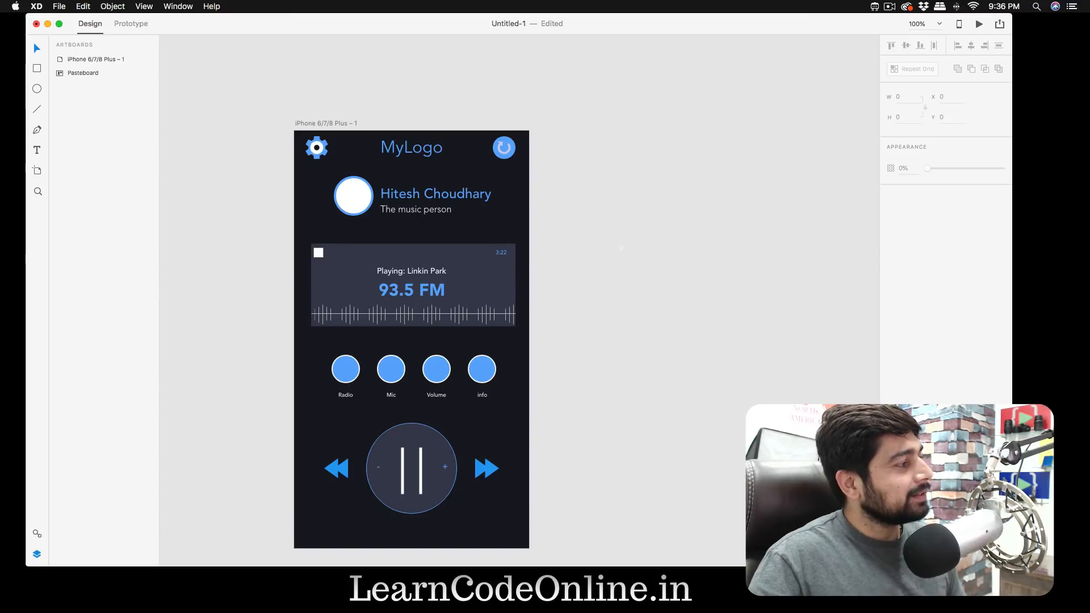
key("super+Tab")
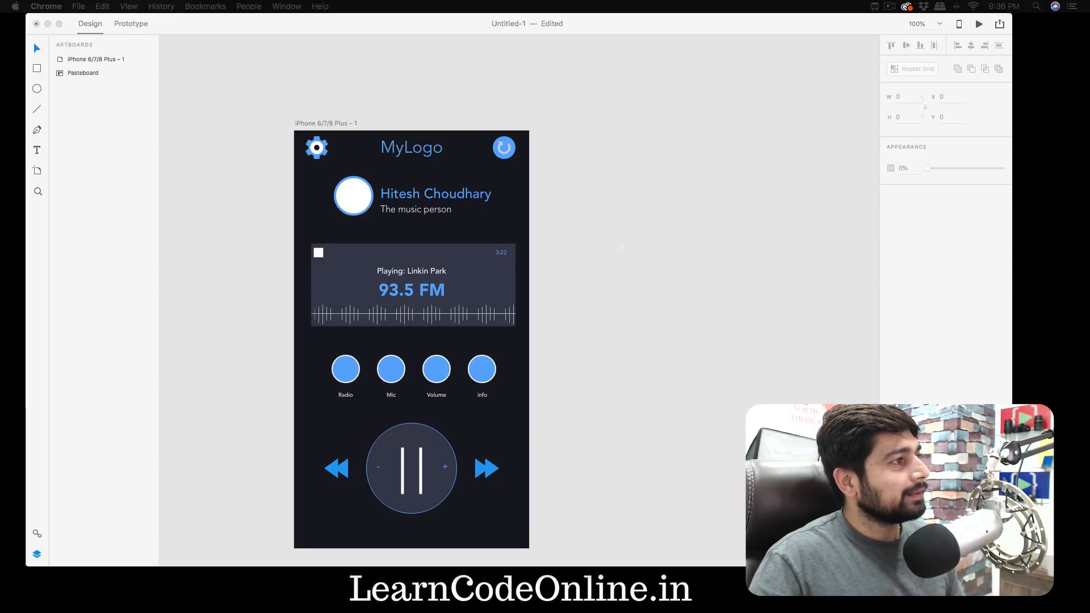
left_click_drag(0, 100, 590, 13)
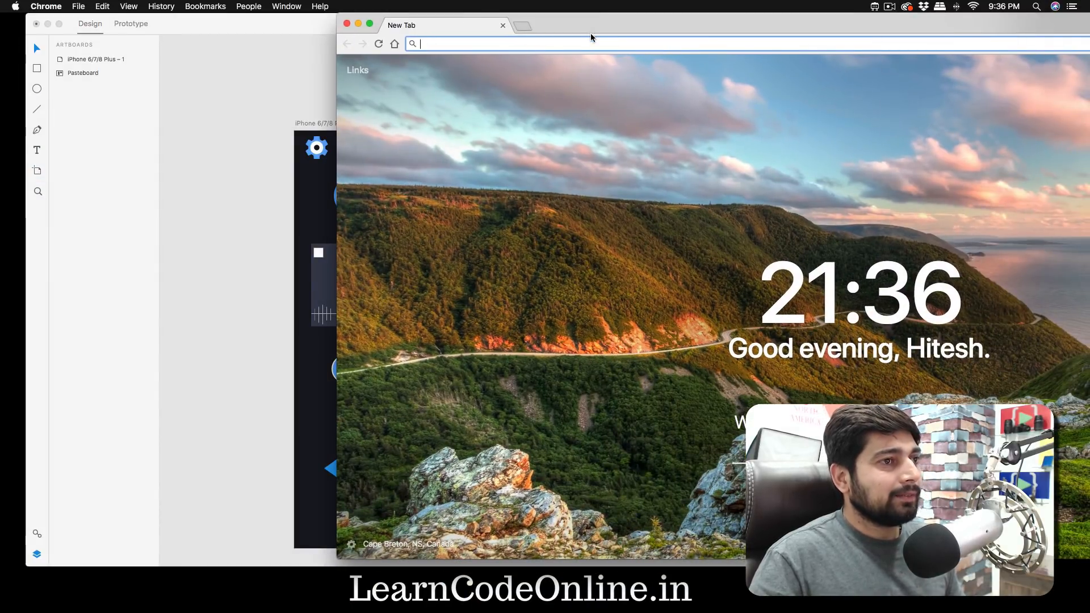
- Open the photographer's Pexels profile page and fill the white profile circle with the Node JS sticky-note photo
type("pe")
key("Down")
key("Return")
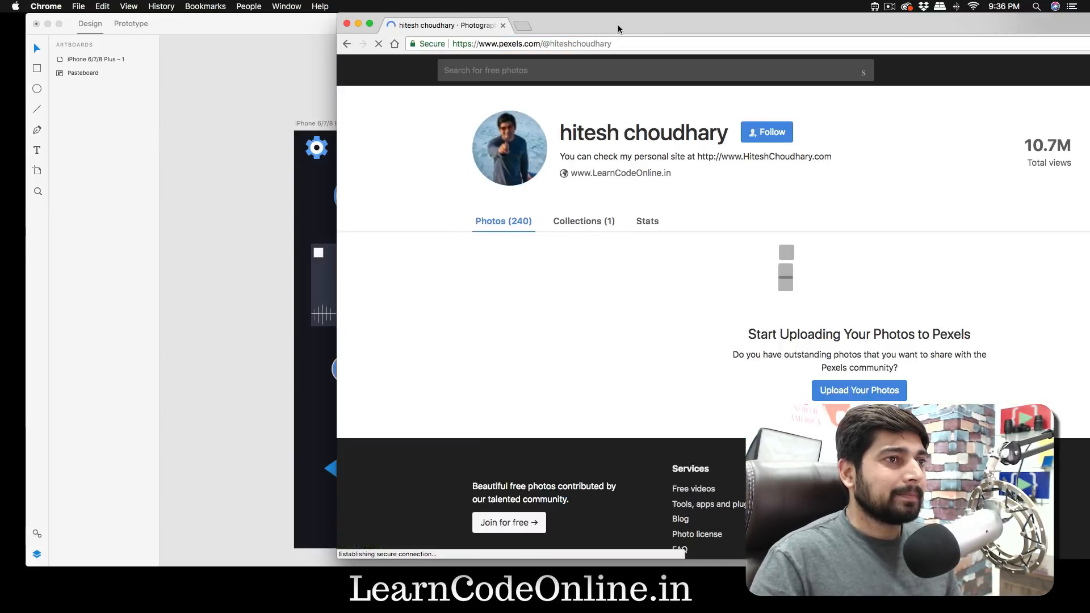
left_click_drag(617, 25, 738, 32)
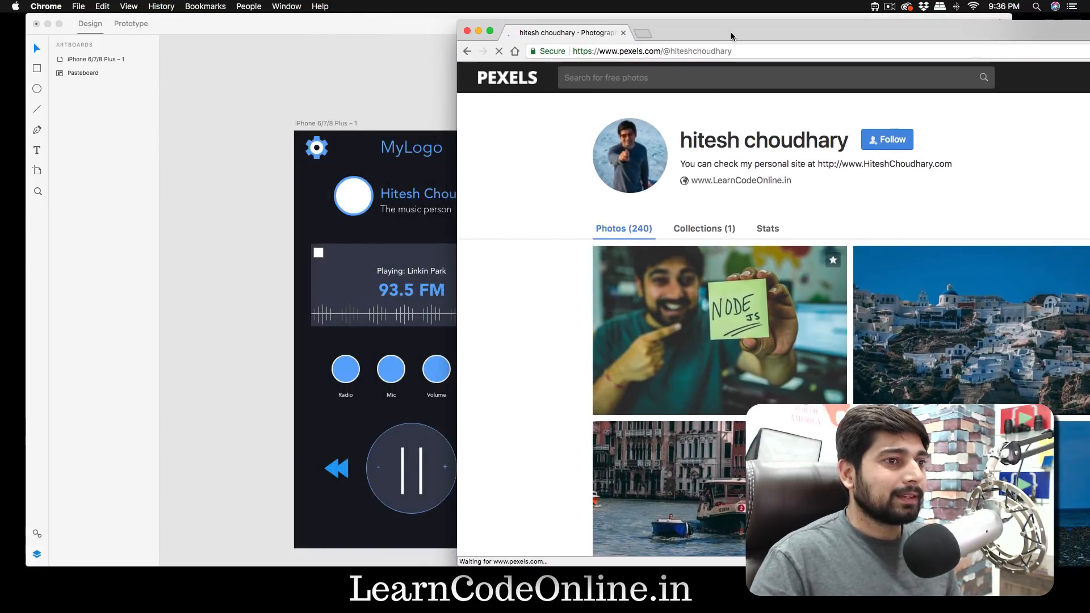
left_click_drag(739, 347, 353, 199)
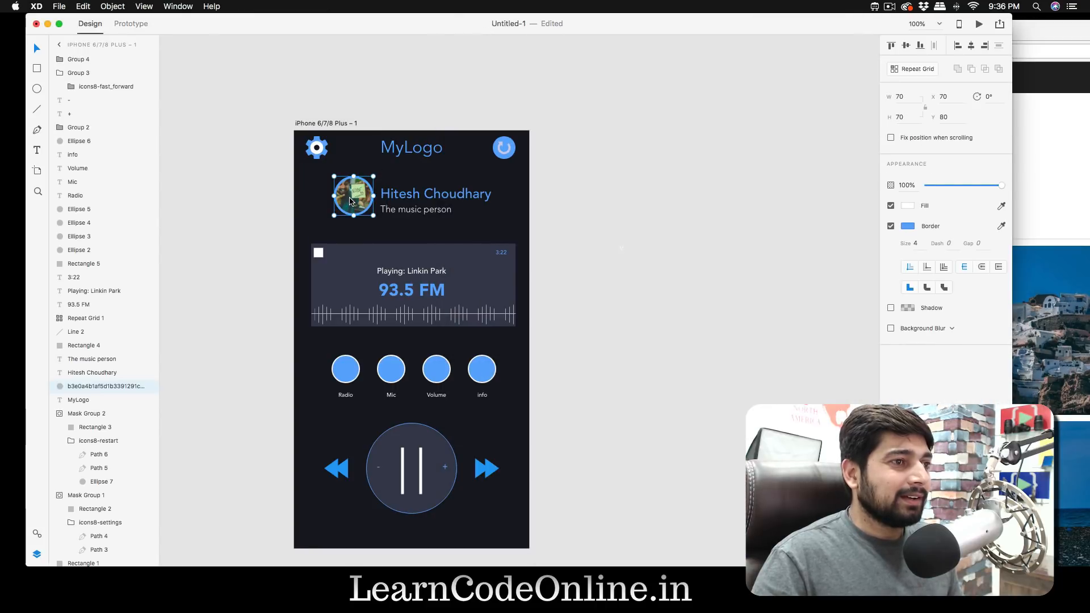
left_click_drag(373, 216, 372, 219)
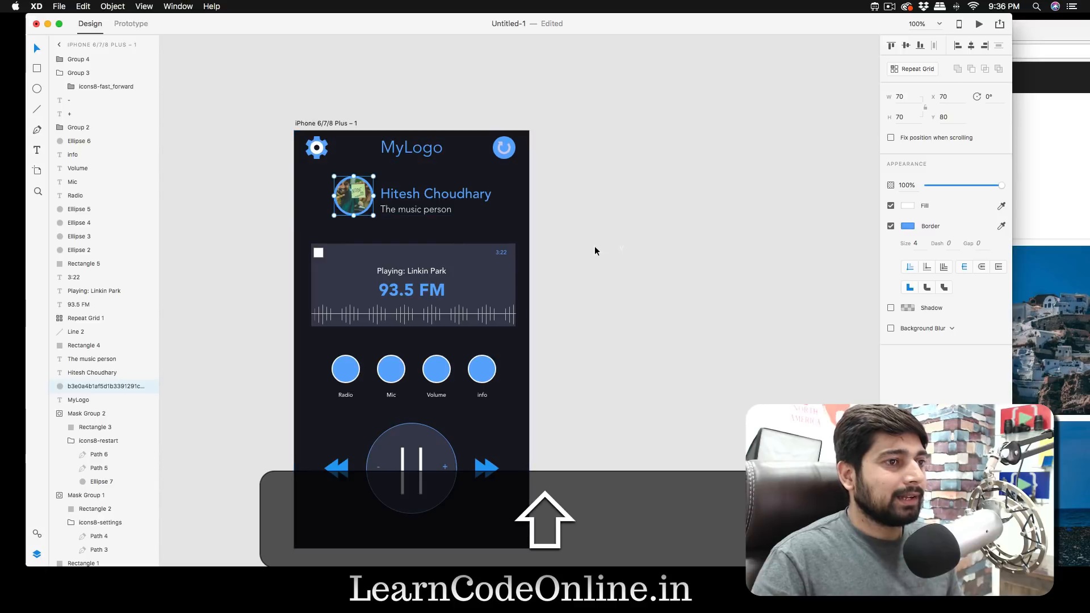
- Deselect the profile photo, switch to Icons8 and search its icons for "radio"
left_click(594, 246)
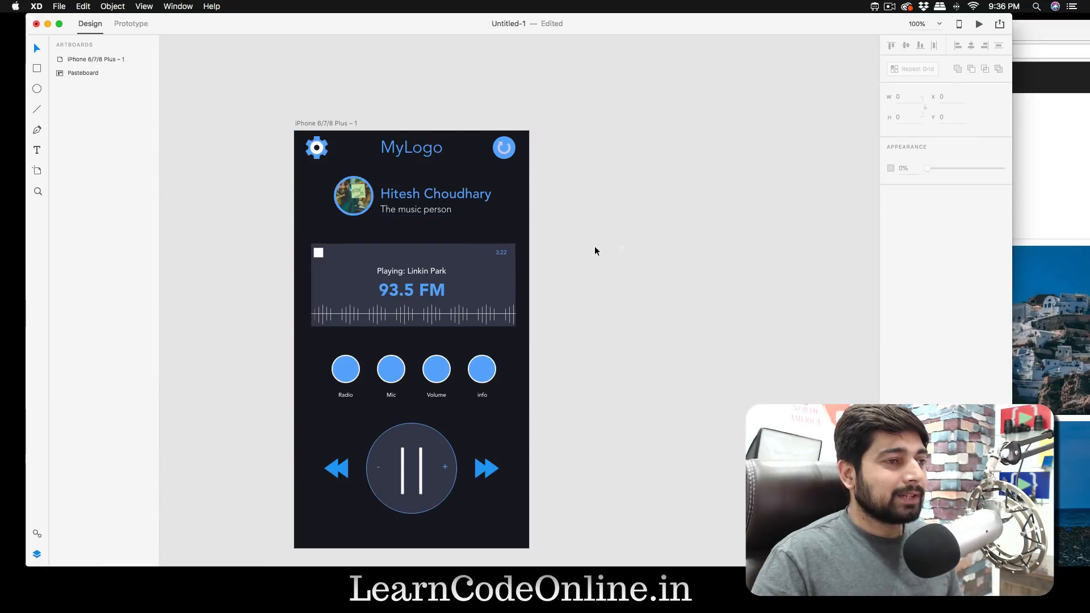
scroll(595, 248, "right", 1)
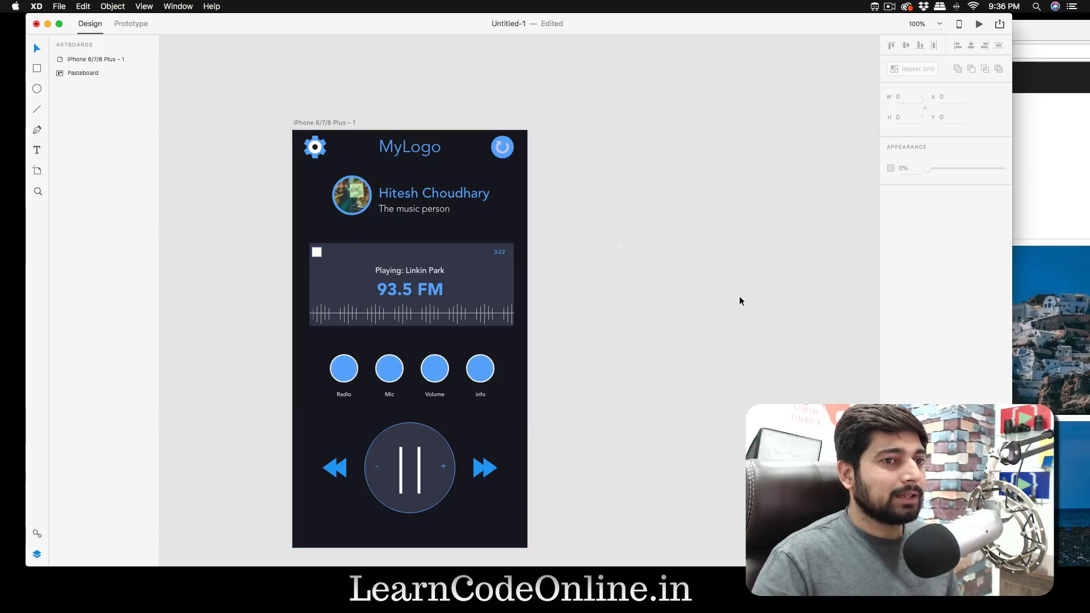
left_click(875, 6)
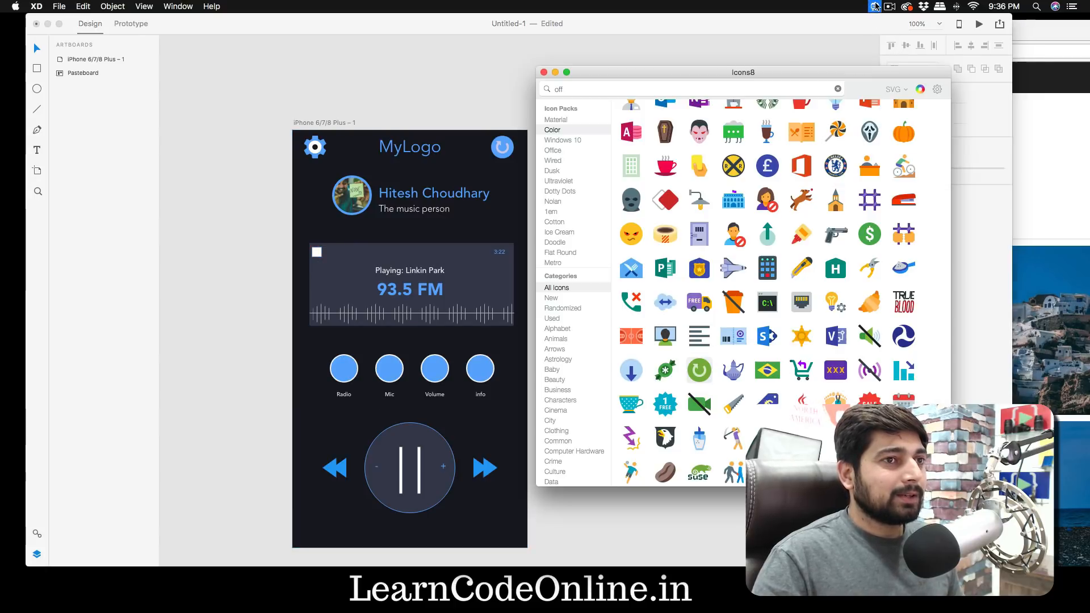
type("off")
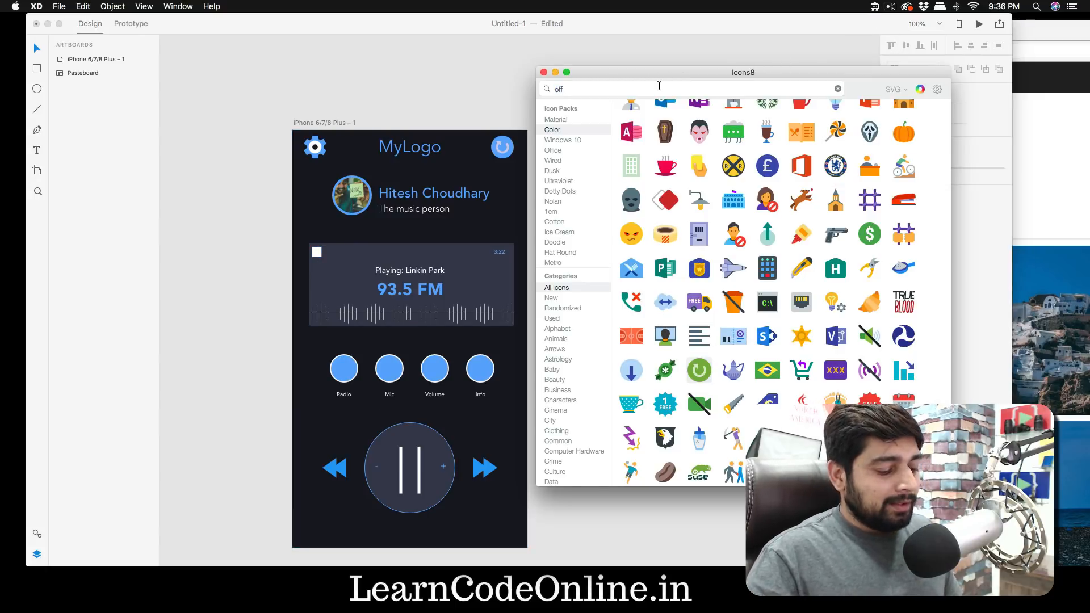
type("radio")
key("super+a")
type("radio")
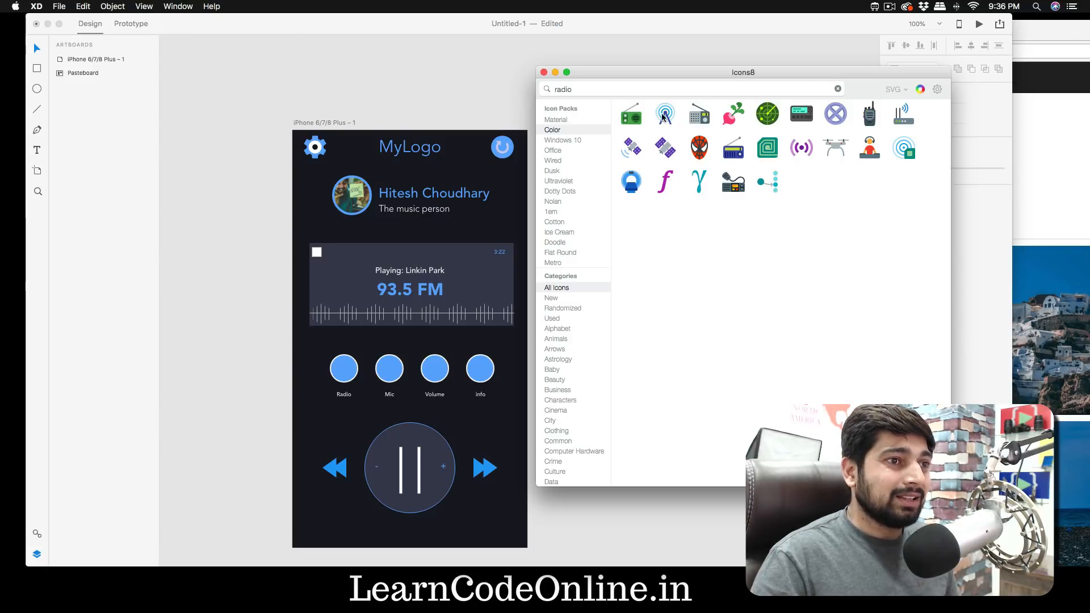
- Try placing the green Color-pack radio icon in the Radio circle, and undo the placement
left_click_drag(629, 118, 343, 372)
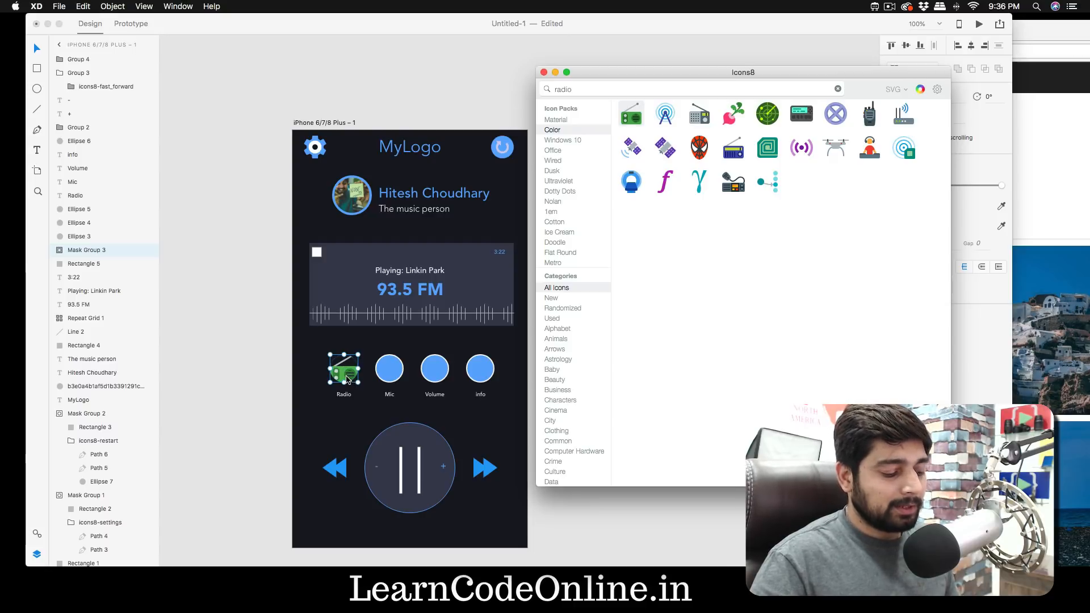
key("super+z")
left_click(345, 404)
key("super+z")
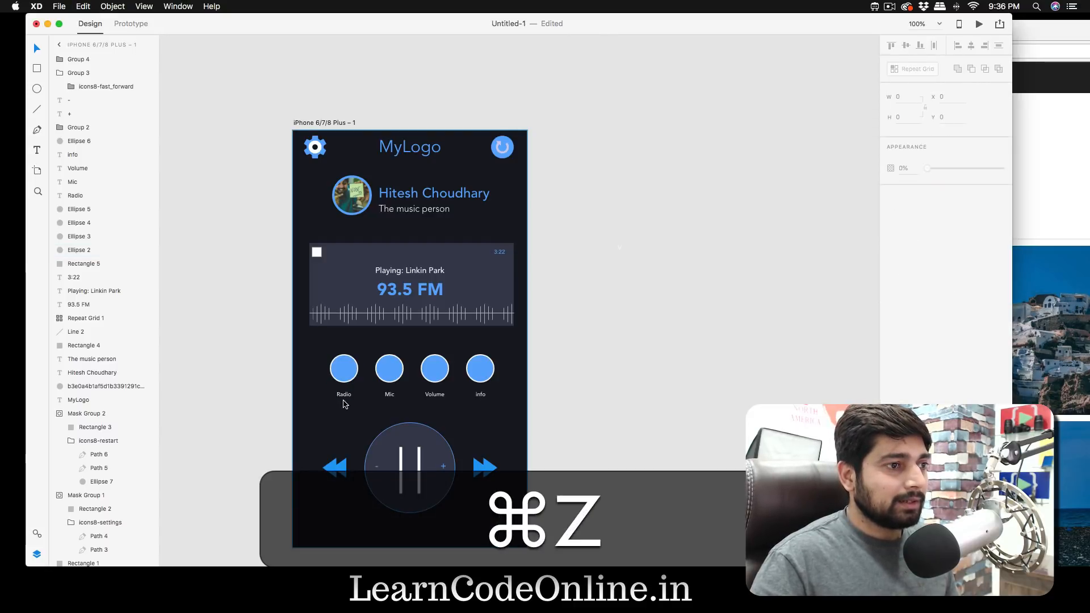
- Reopen Icons8, switch to the Material icon pack and set the icon recolouring to white
key("ctrl+Up")
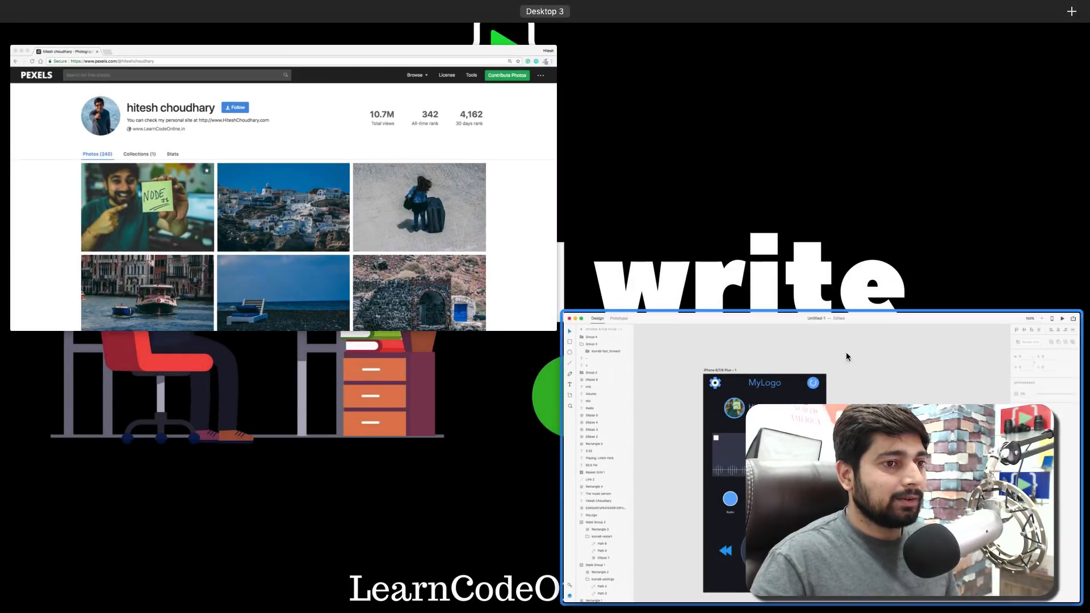
left_click(835, 336)
left_click(875, 7)
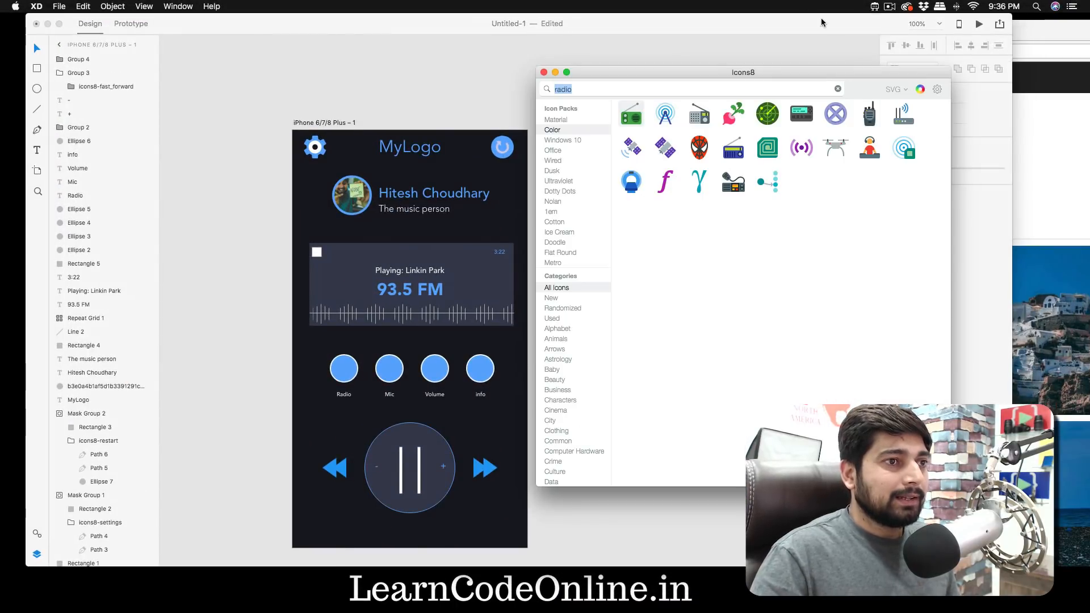
left_click(570, 120)
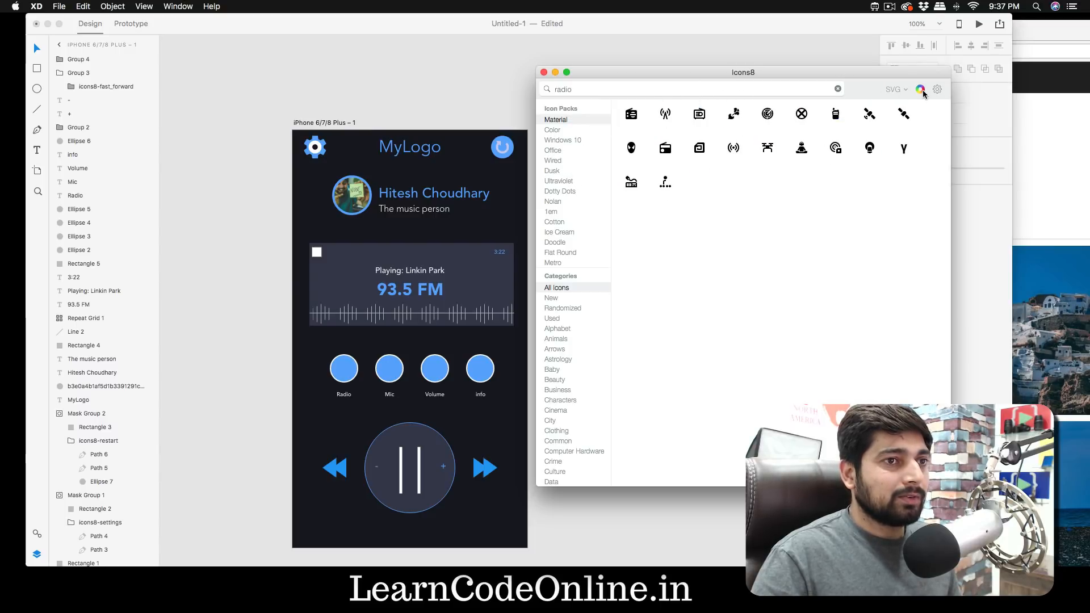
left_click_drag(1089, 352, 529, 232)
left_click(433, 395)
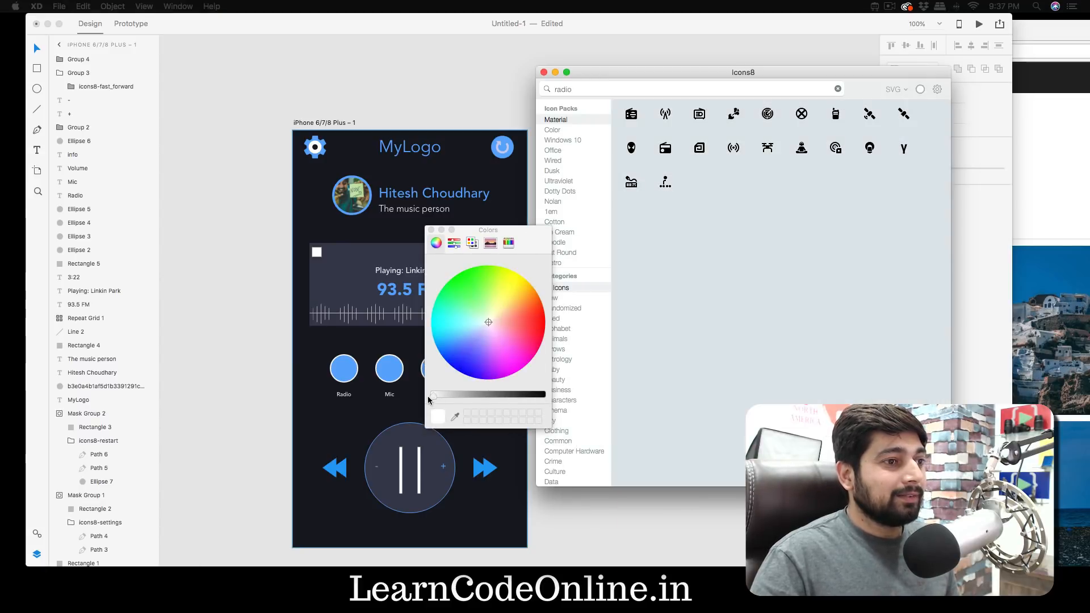
left_click(431, 230)
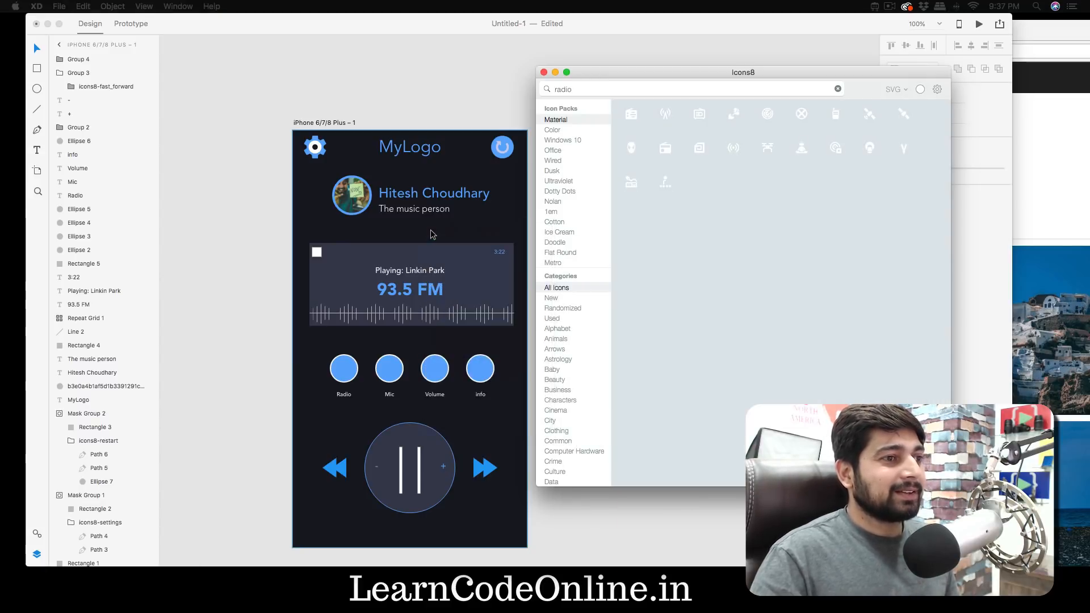
- Place the white Material radio icon in the Radio circle and the microphone icon found with "mic" in the Mic circle
left_click_drag(631, 114, 347, 373)
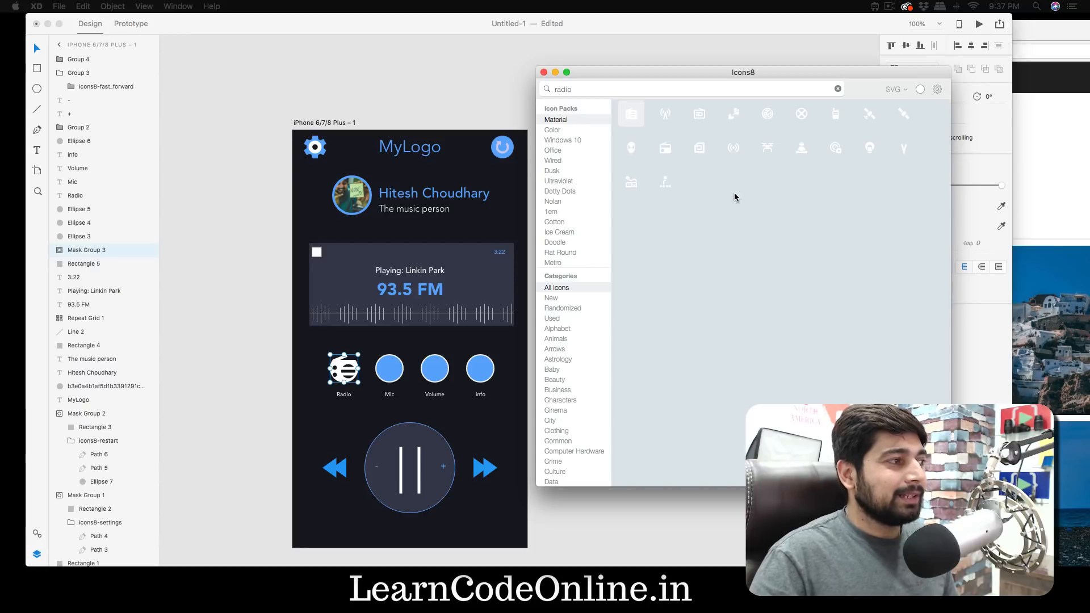
left_click(664, 85)
type("mic")
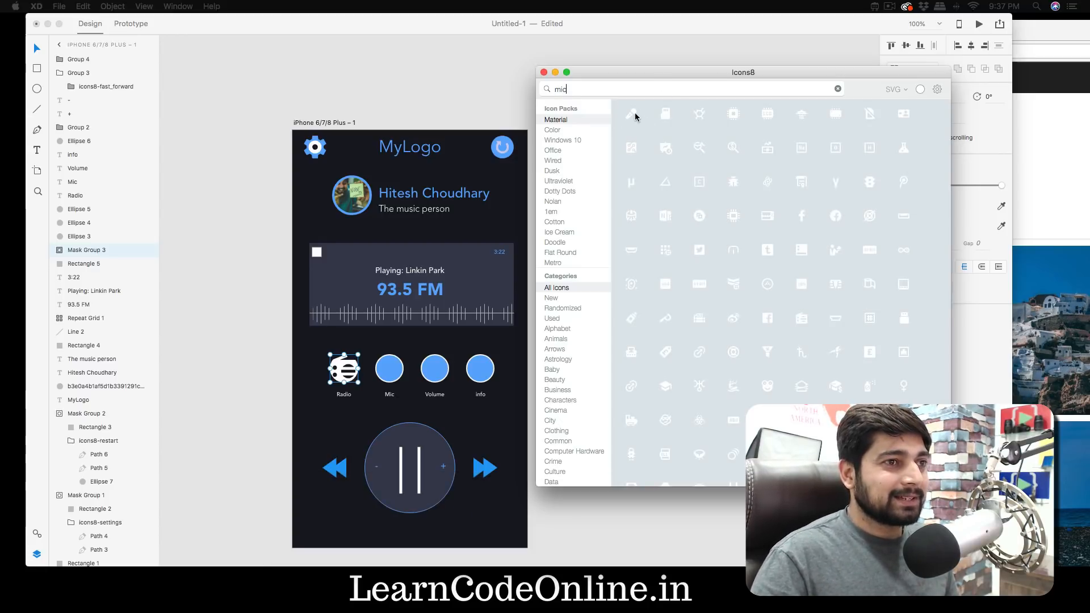
left_click_drag(634, 116, 392, 373)
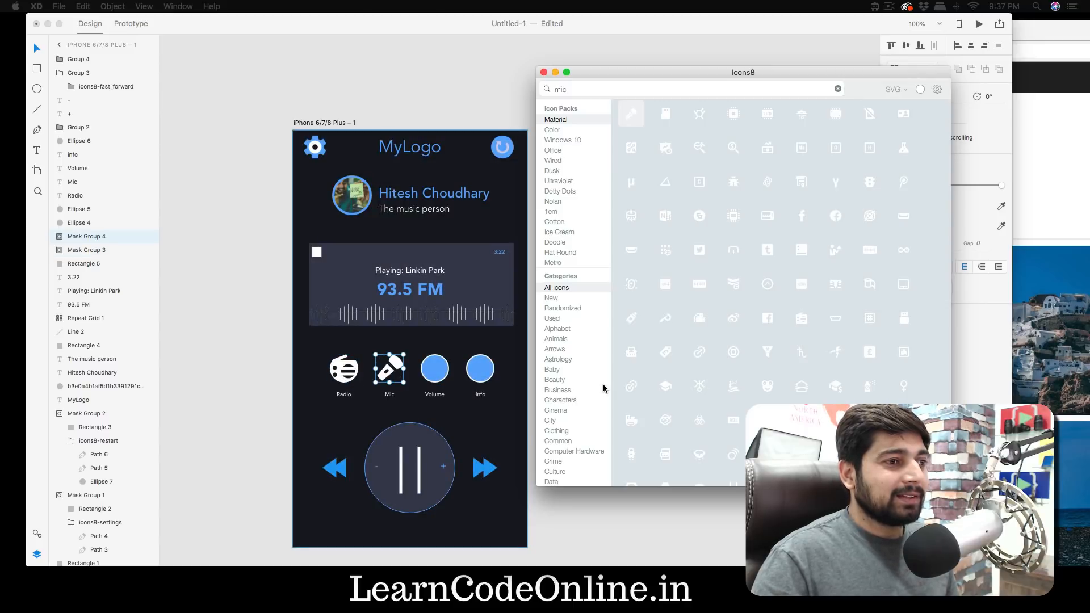
- Search Icons8 for "volume" and place the crossed-out speaker icon in the Volume circle
double_click(631, 89)
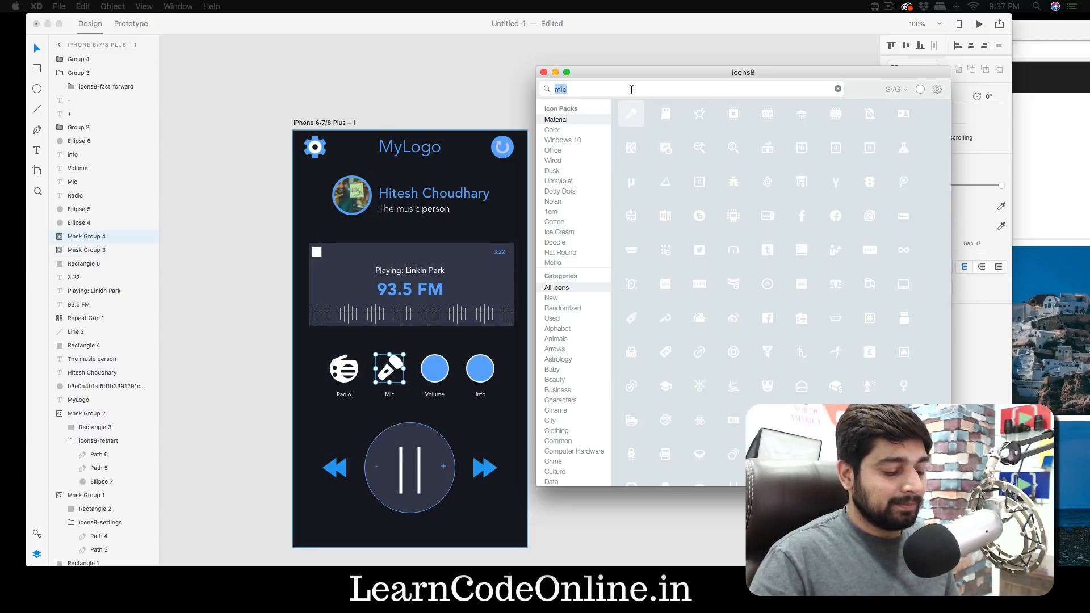
type("volu")
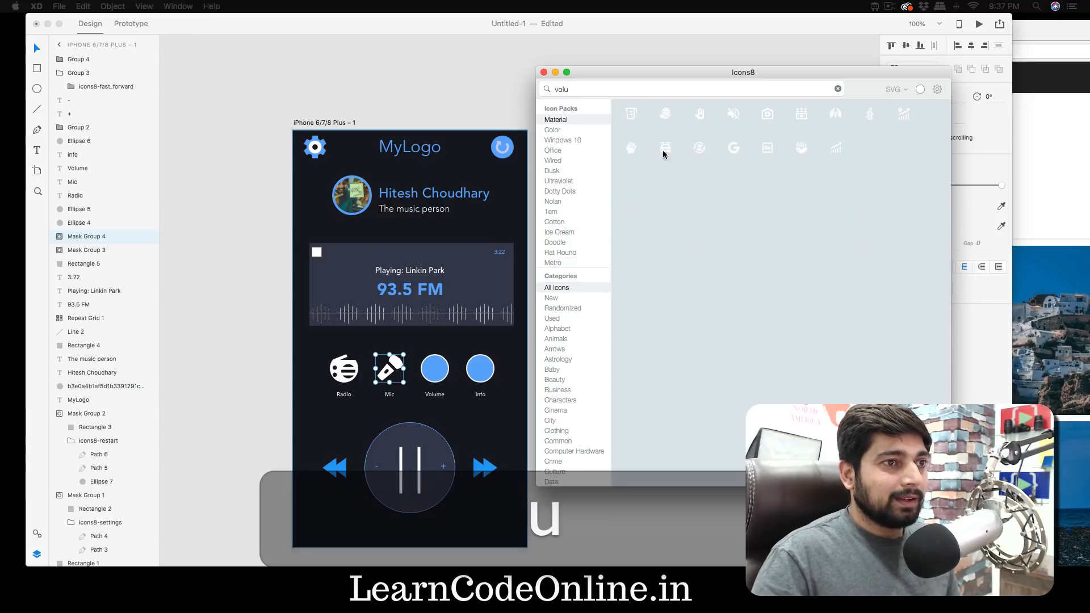
type("me")
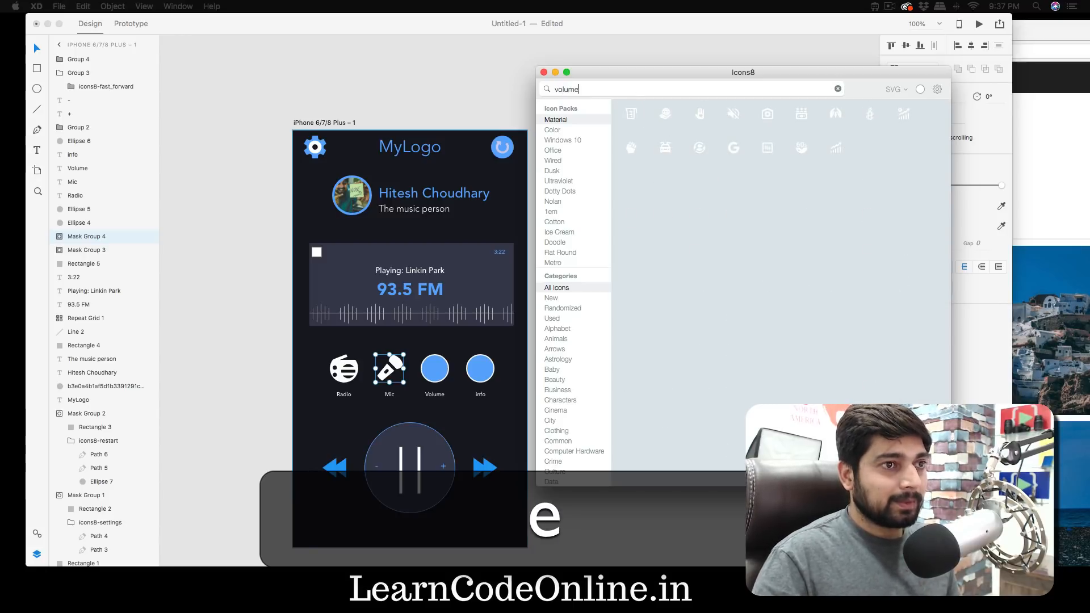
left_click_drag(705, 113, 439, 372)
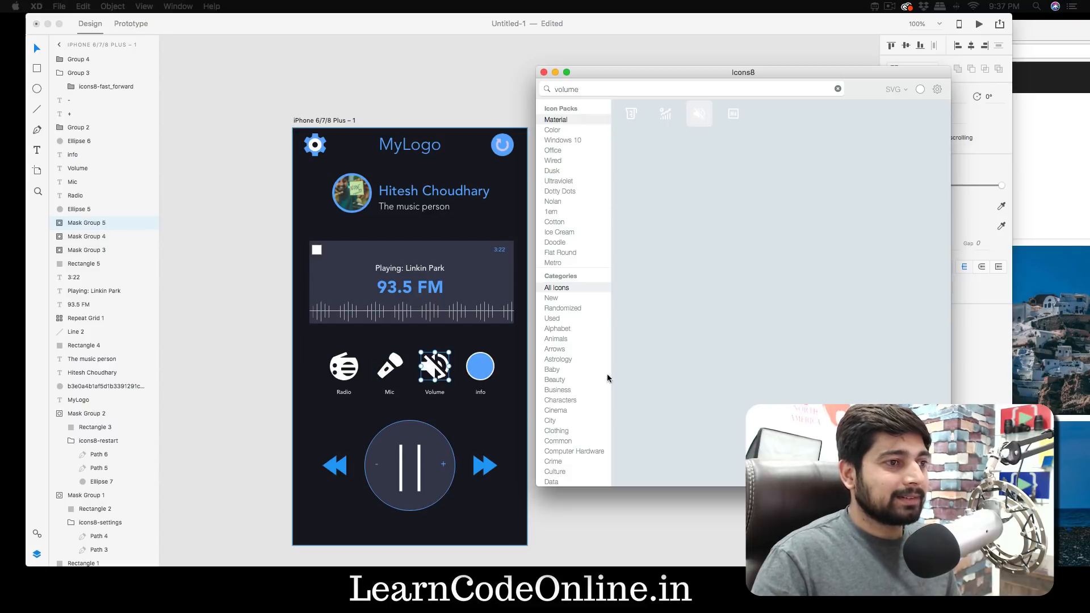
- Search Icons8 for "setting" and place the white gear icon in the info circle
double_click(613, 91)
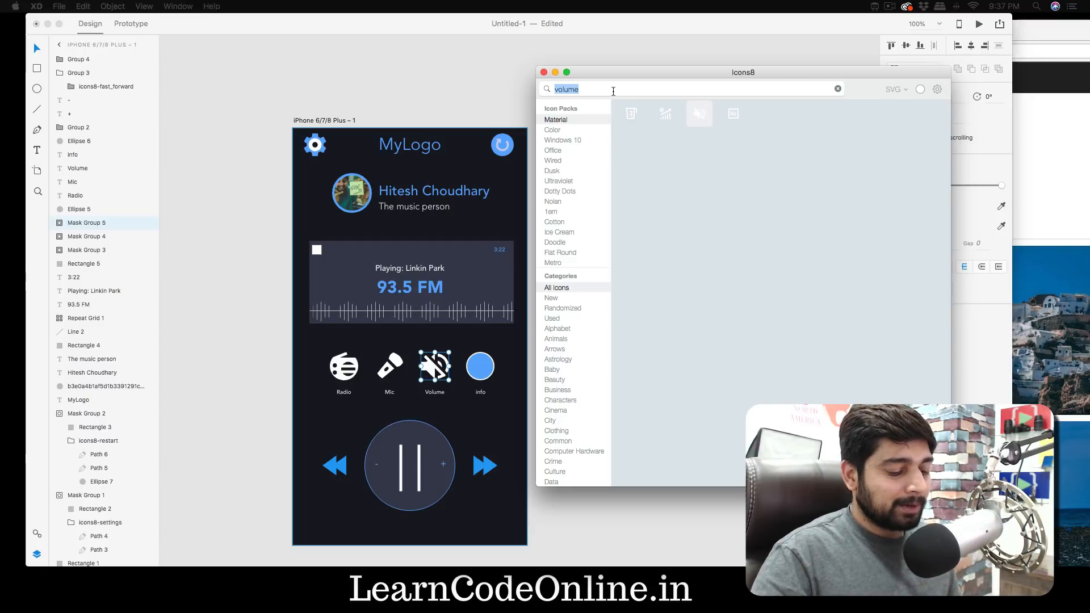
type("setting")
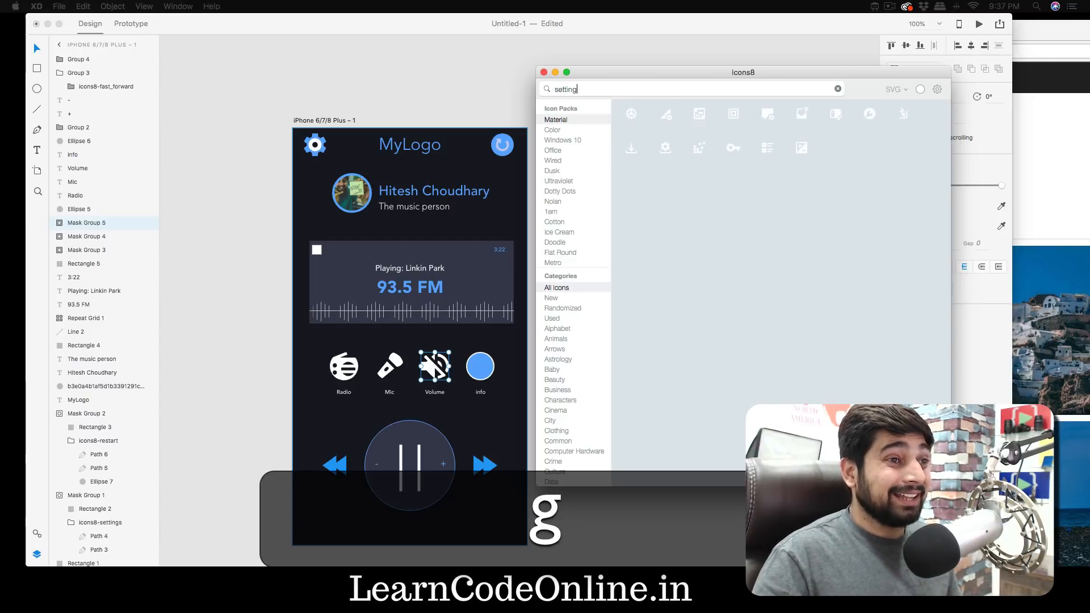
left_click_drag(633, 114, 481, 367)
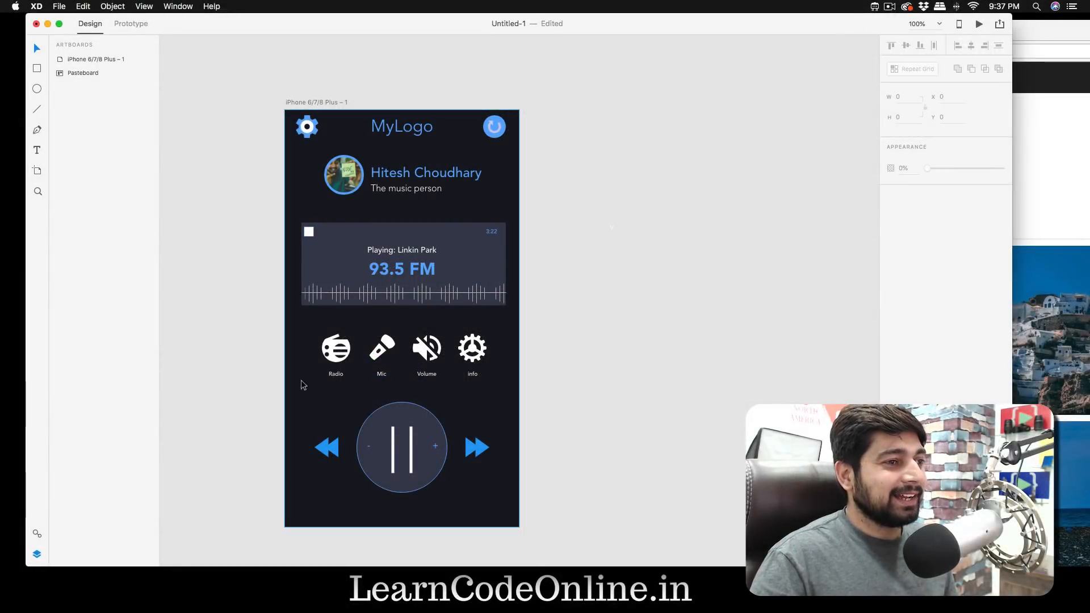
- Delete the masking ellipses from the Radio and Mic mask groups, keeping their icons
double_click(335, 353)
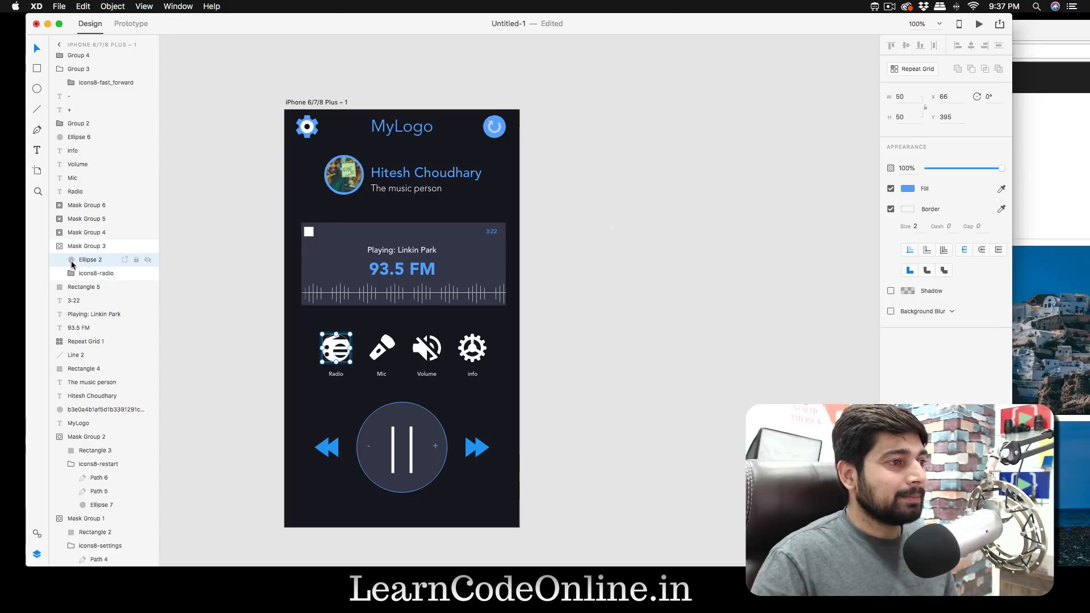
key("BackSpace")
left_click(213, 301)
left_click(382, 355)
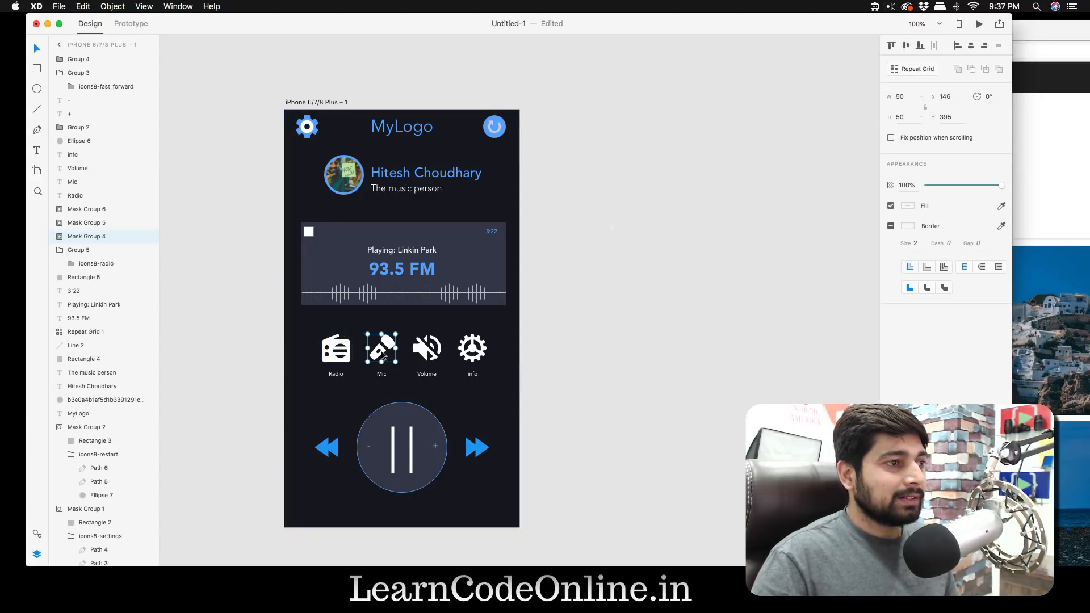
left_click(59, 237)
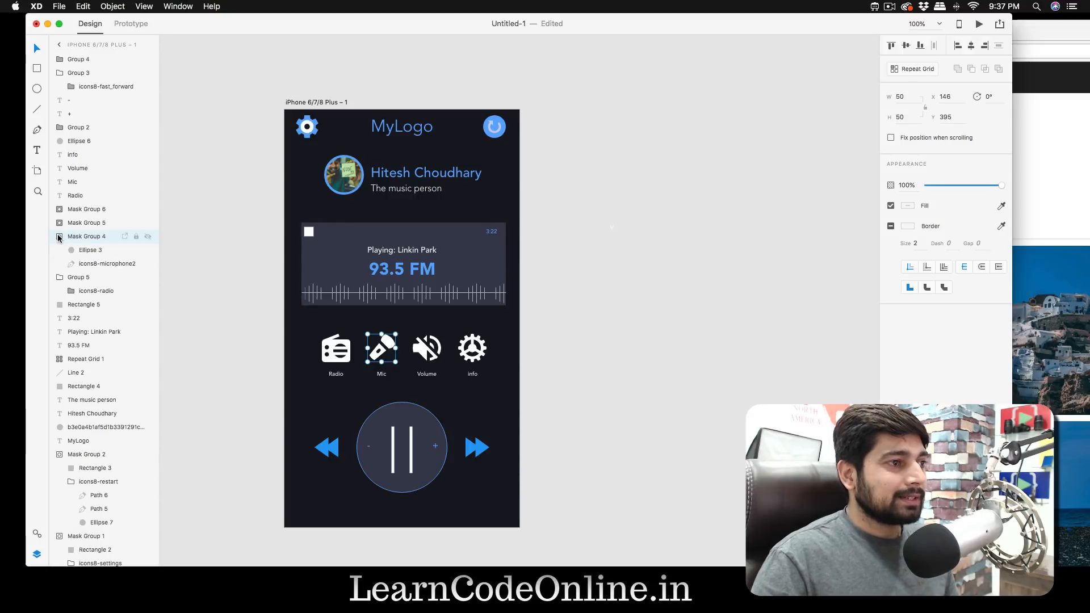
left_click(82, 251)
key("BackSpace")
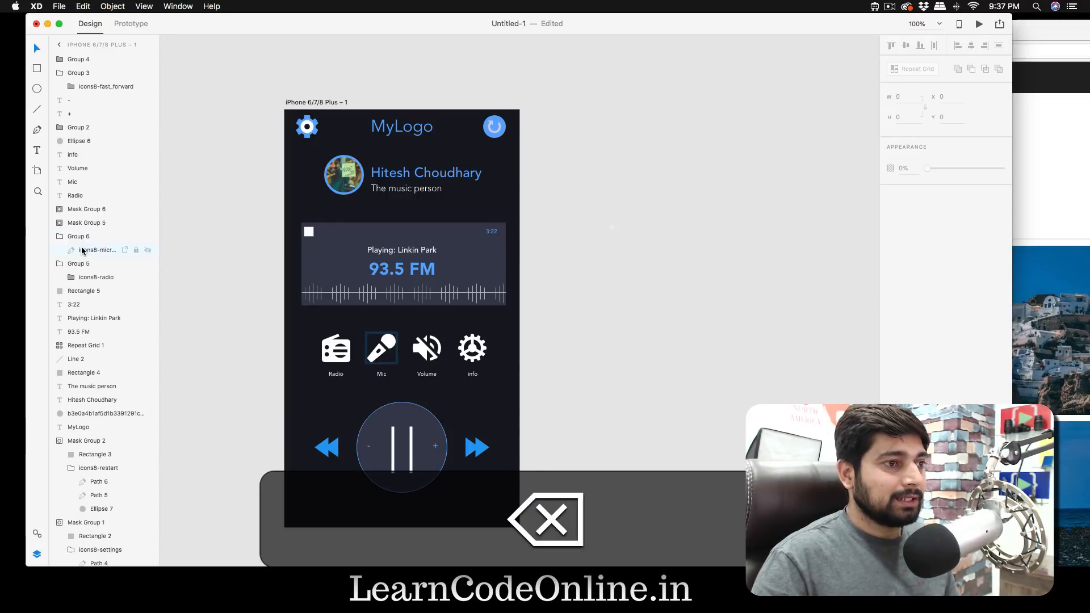
- Delete the masking ellipses from the Volume and info mask groups, keeping their icons
left_click(59, 223)
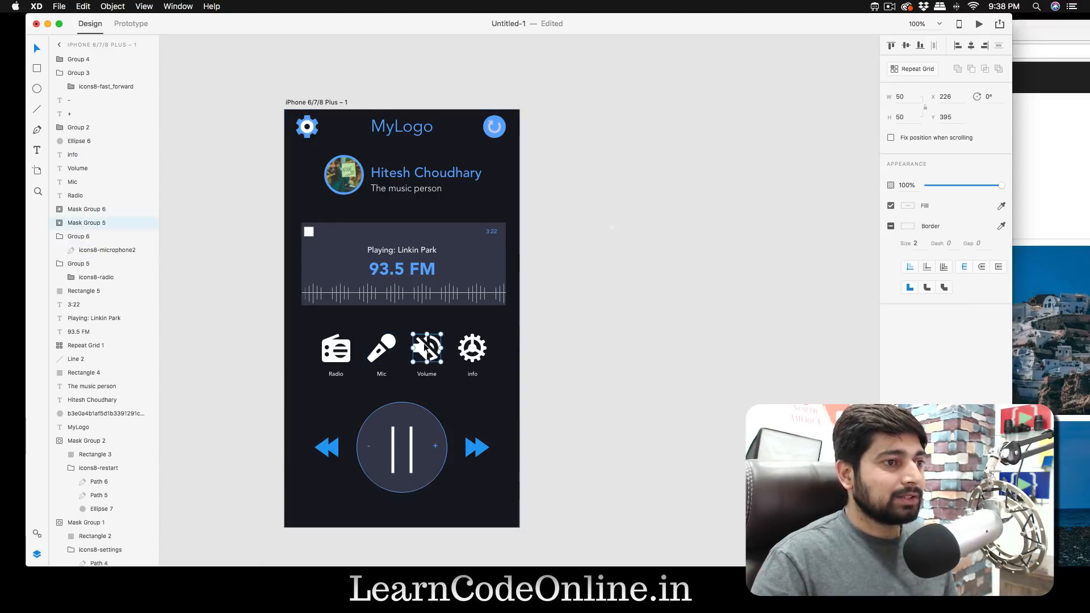
left_click(59, 224)
left_click(76, 237)
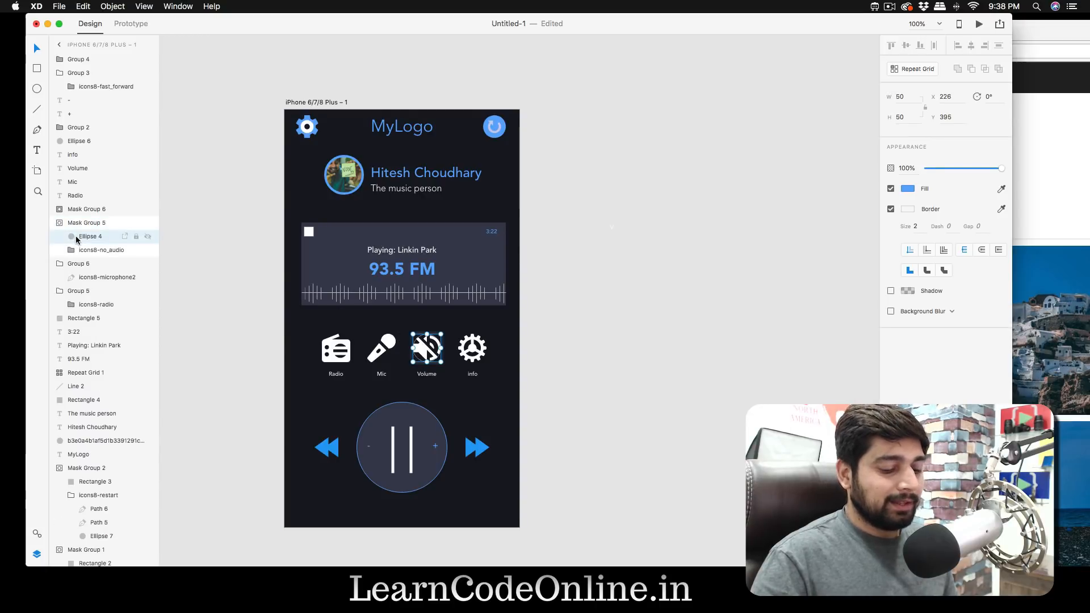
key("BackSpace")
left_click(59, 210)
left_click(83, 223)
key("BackSpace")
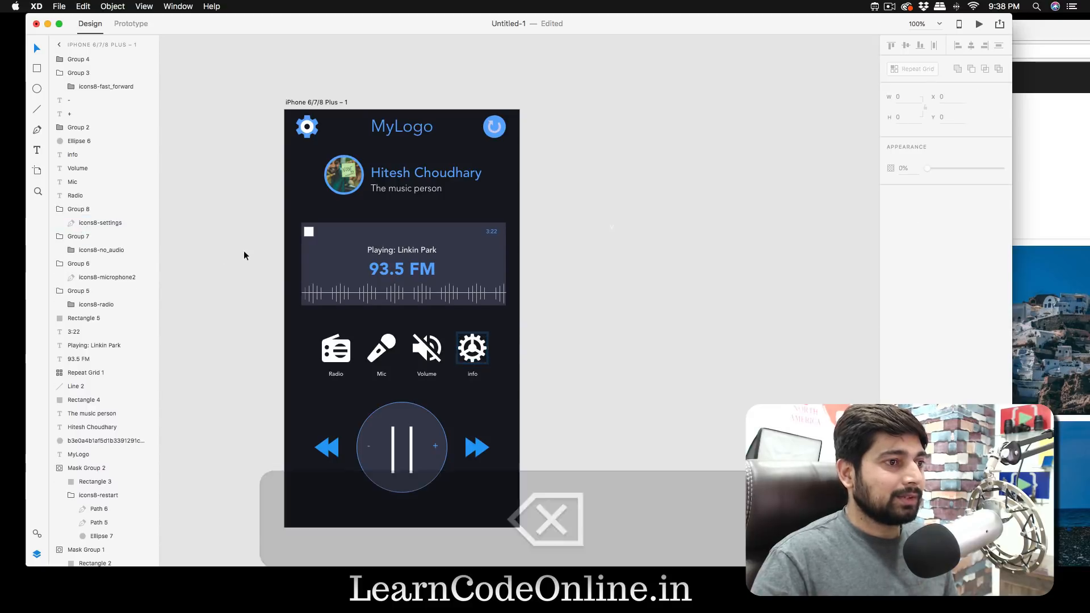
left_click(227, 250)
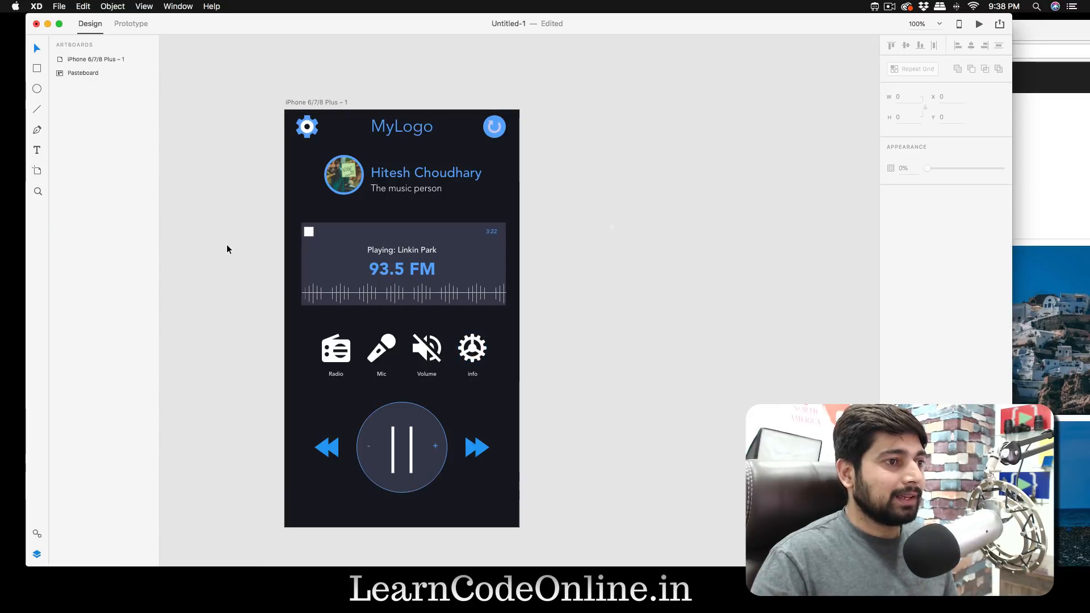
left_click(337, 353)
double_click(333, 353)
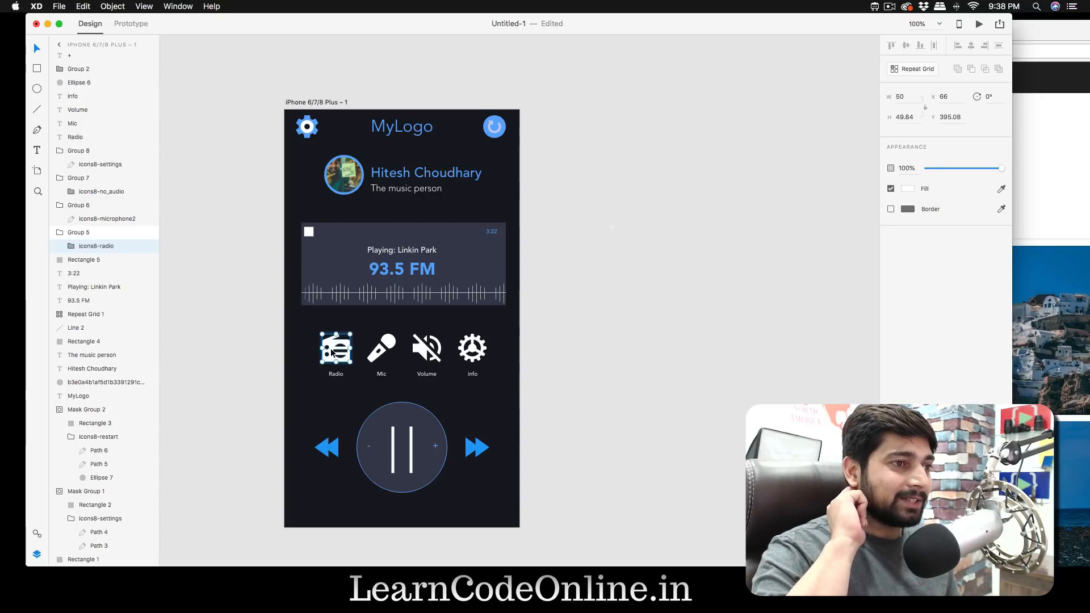
left_click(568, 366)
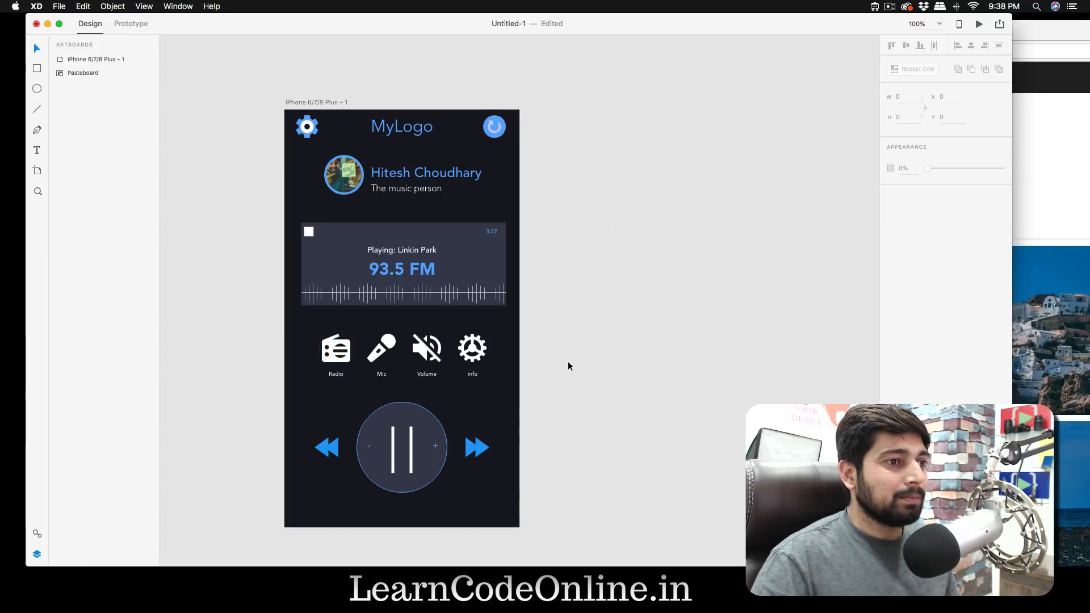
- Delete the small white square in the upper-left corner of the now-playing card
left_click(309, 232)
key("BackSpace")
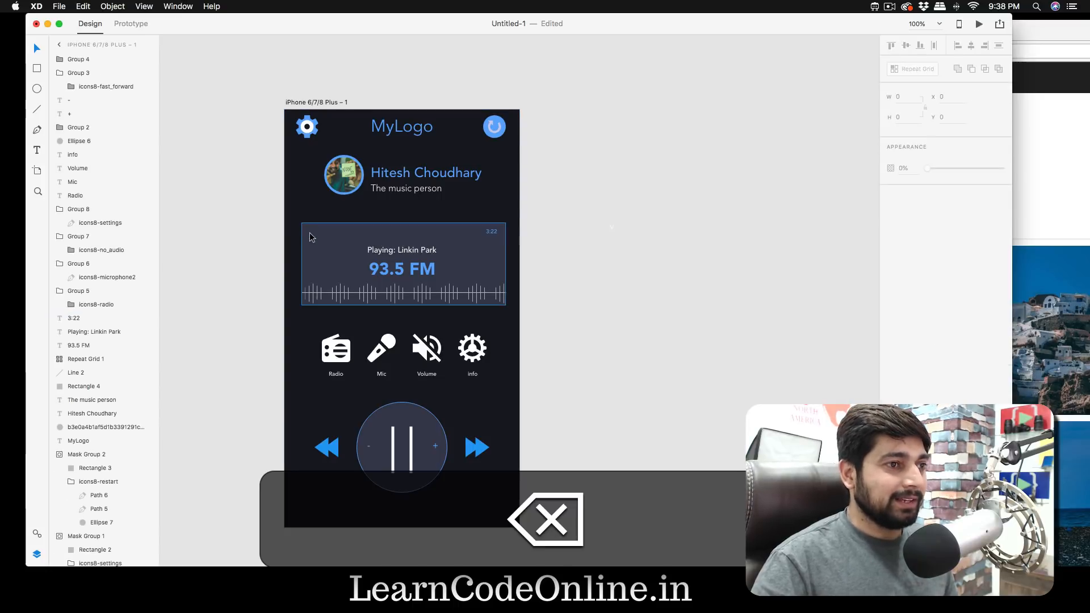
left_click(248, 215)
key("super+equal")
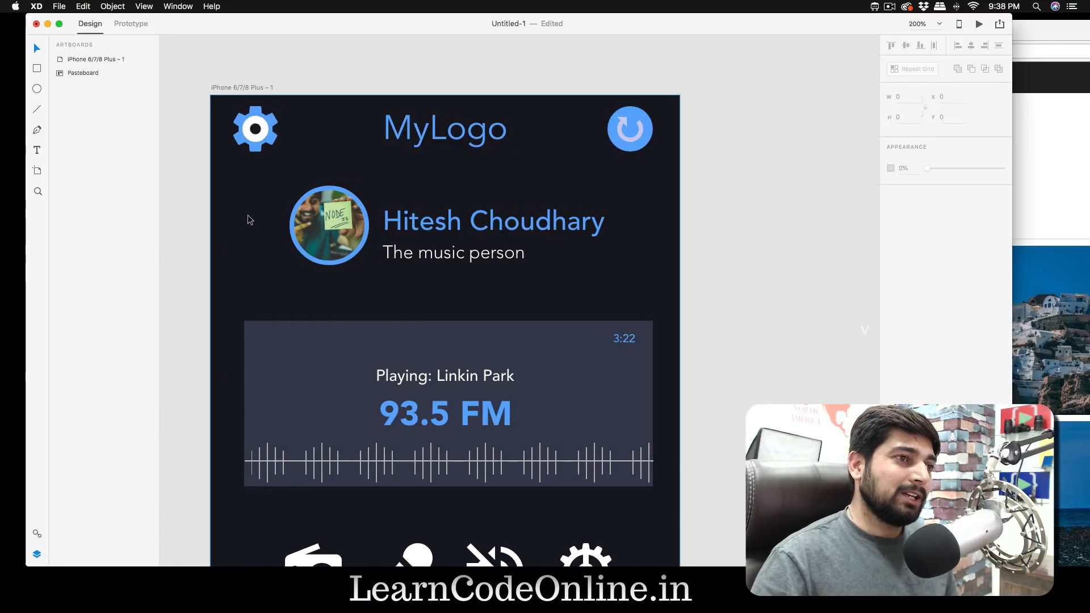
scroll(687, 288, "down", 10)
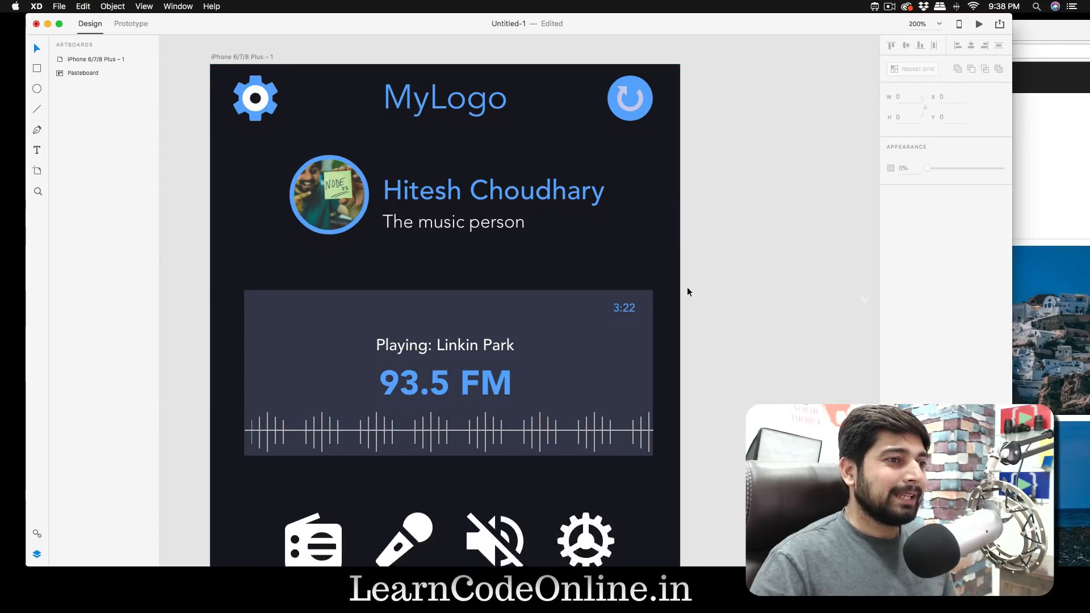
- Ungroup the waveform's repeat grid on the now-playing card into separate bar groups
scroll(687, 291, "down", 6)
scroll(687, 291, "up", 3)
scroll(687, 292, "up", 13)
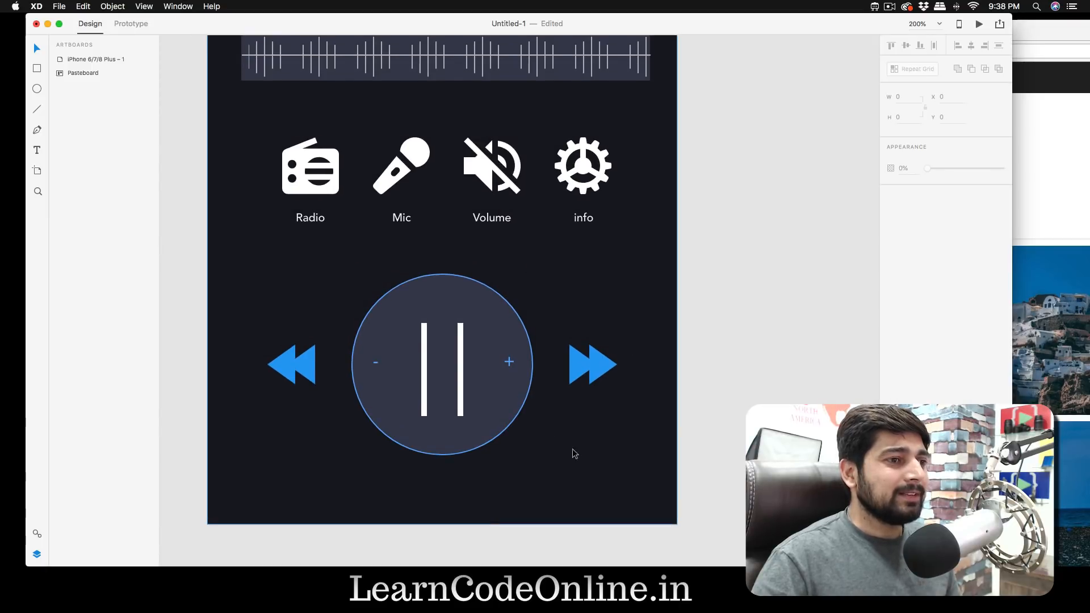
key("super+minus")
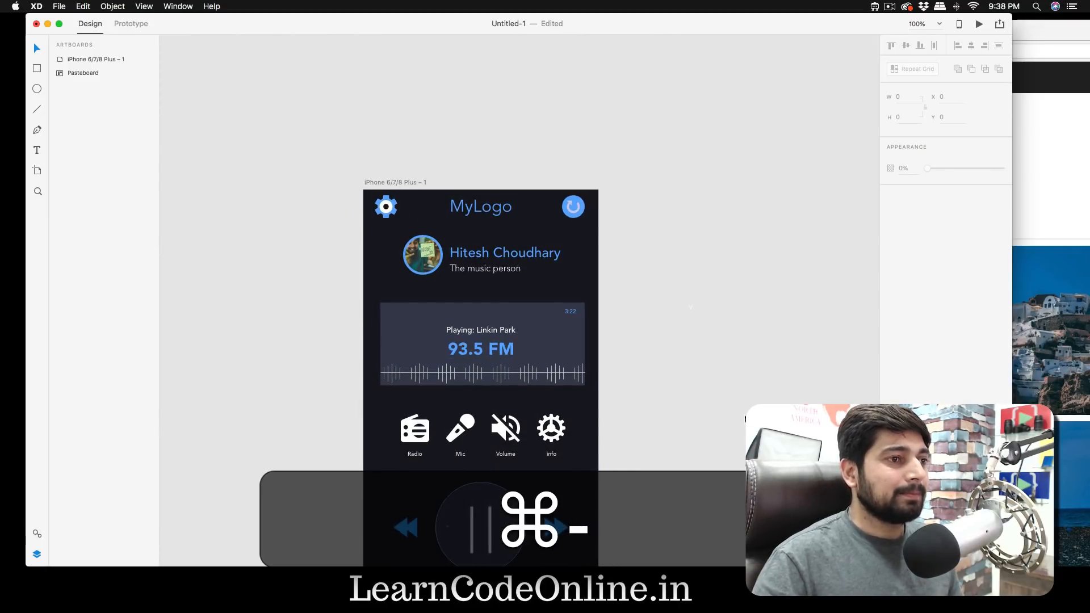
scroll(676, 387, "down", 2)
scroll(677, 387, "right", 2)
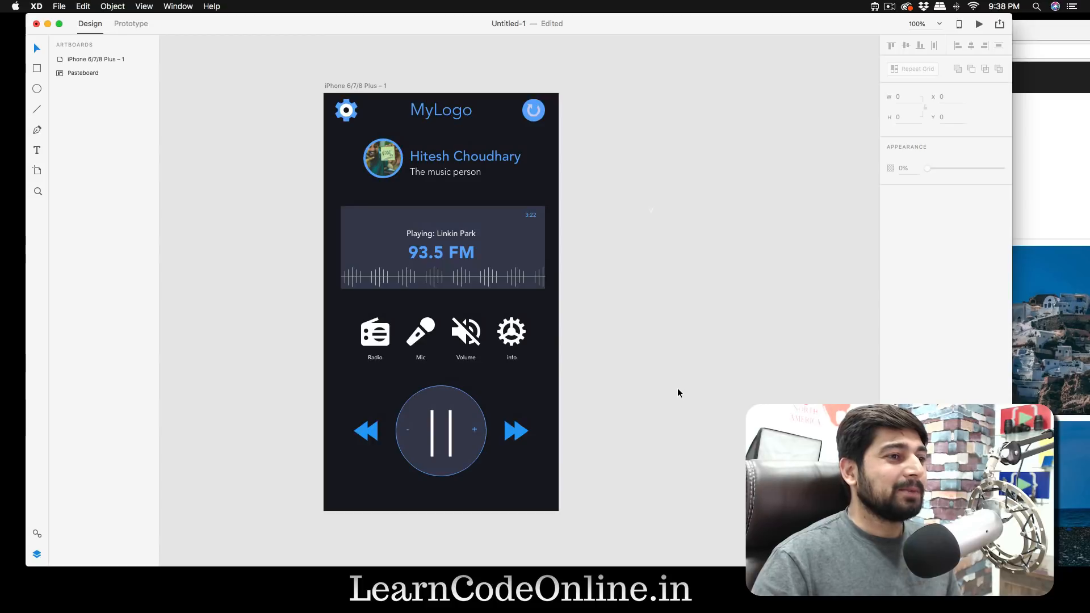
left_click(458, 283)
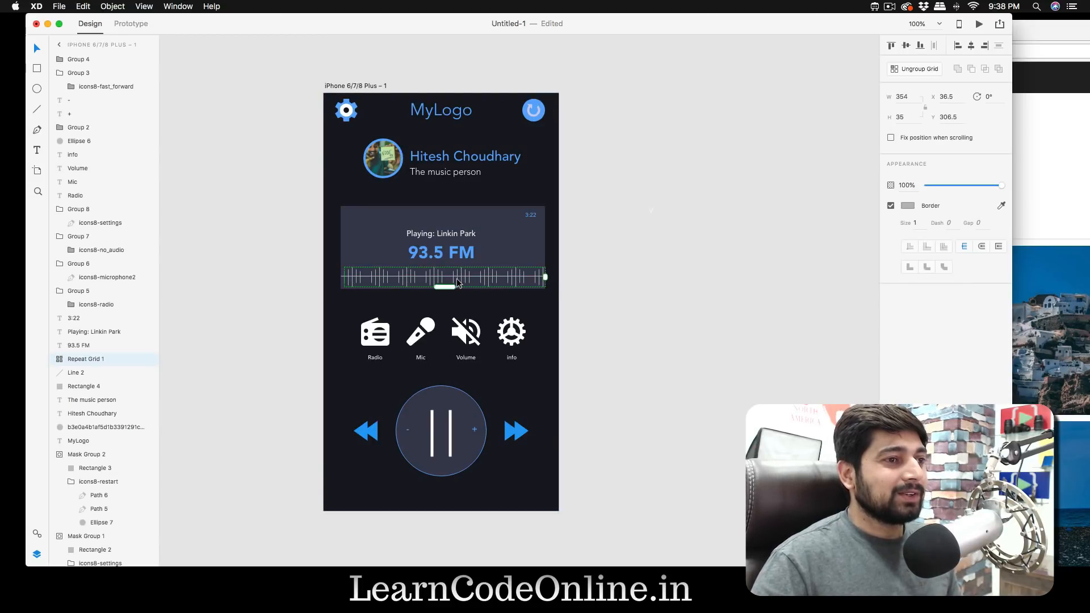
key("super+shift+g")
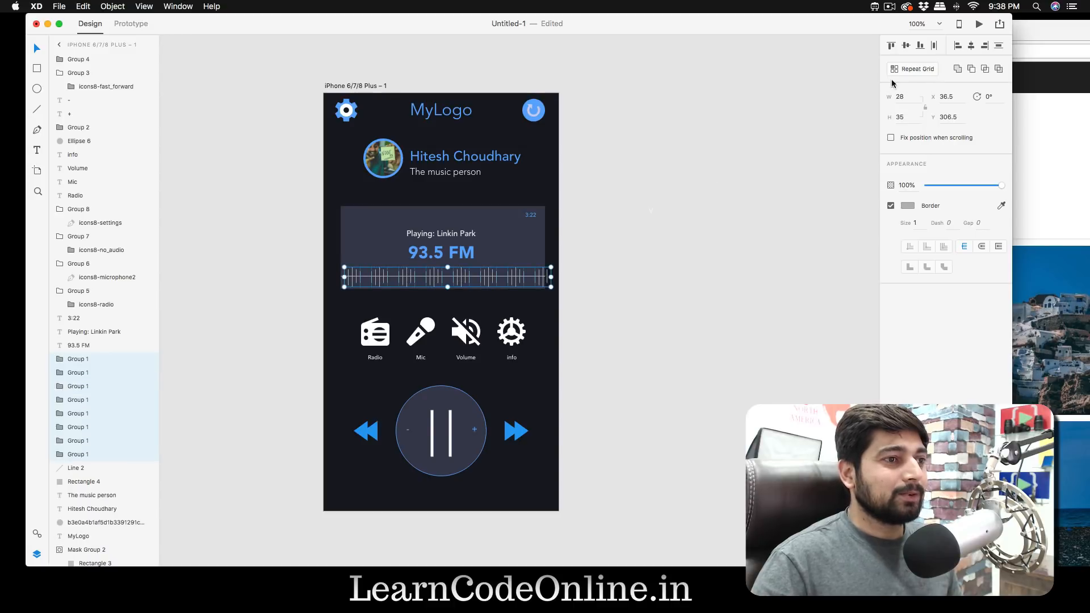
- Recolour the border of the fifth waveform bar group to blue #2196F3, sampled from the fast-forward icon
scroll(462, 276, "down", 1)
left_click(457, 278)
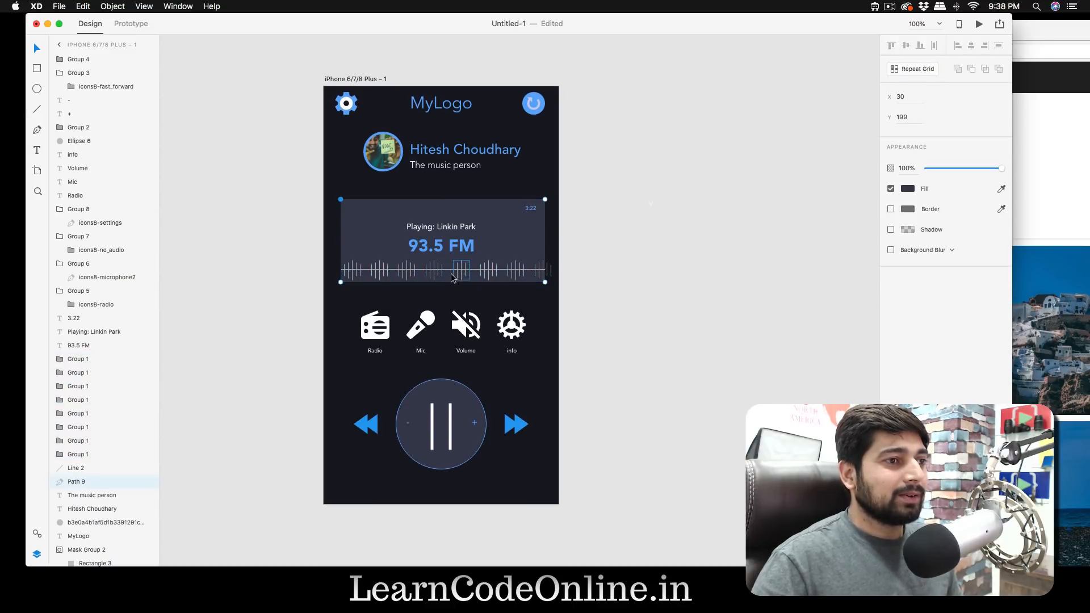
left_click(453, 273)
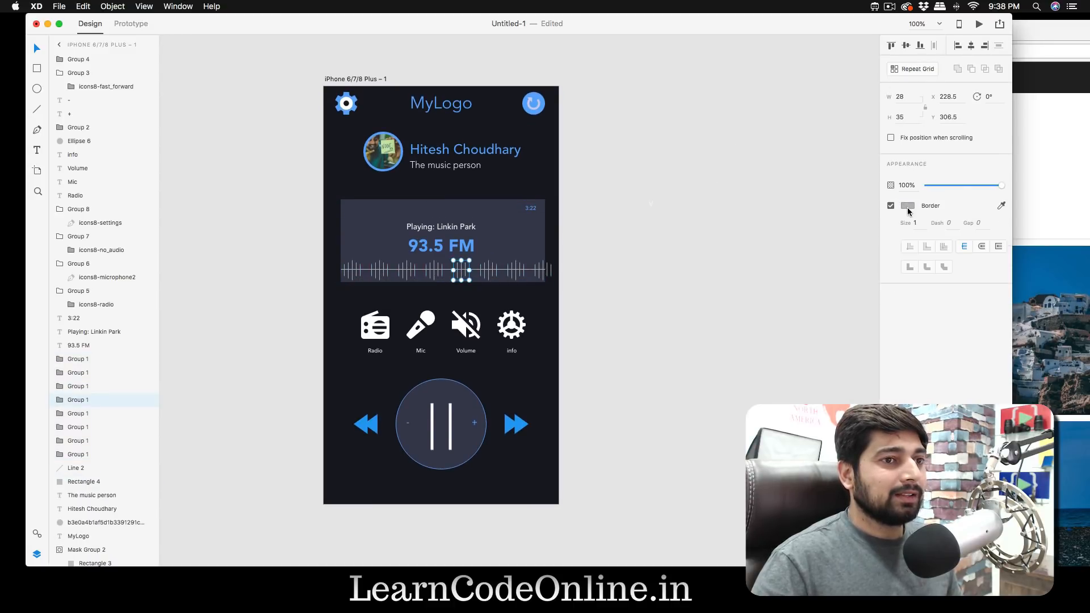
left_click(908, 208)
left_click(884, 245)
left_click(513, 423)
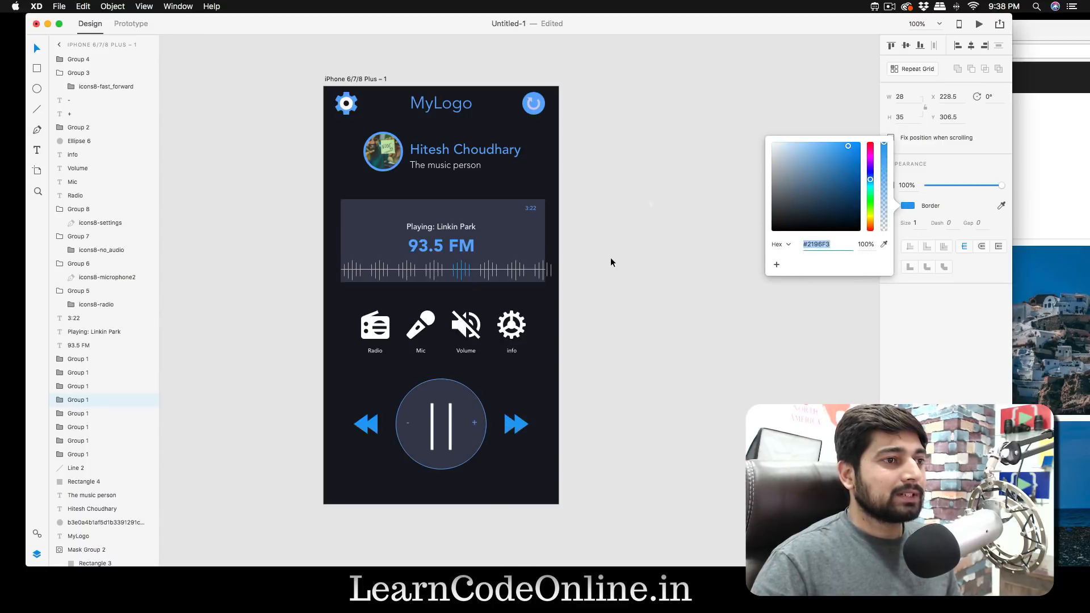
left_click(635, 260)
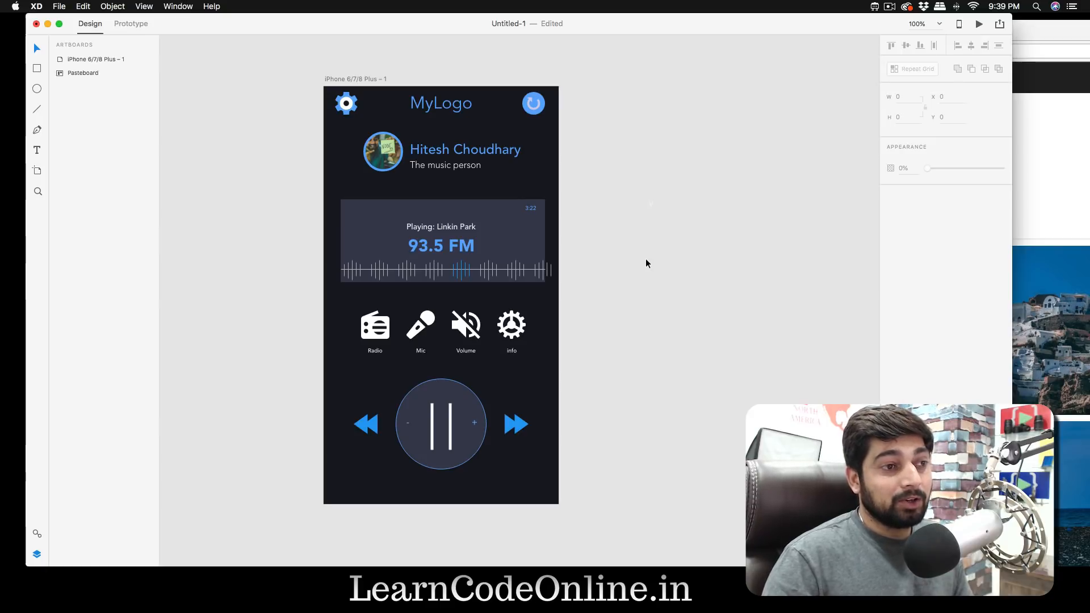
- Try to narrow the last waveform bar group so it ends at the card's edge, and undo the resize
left_click(550, 273)
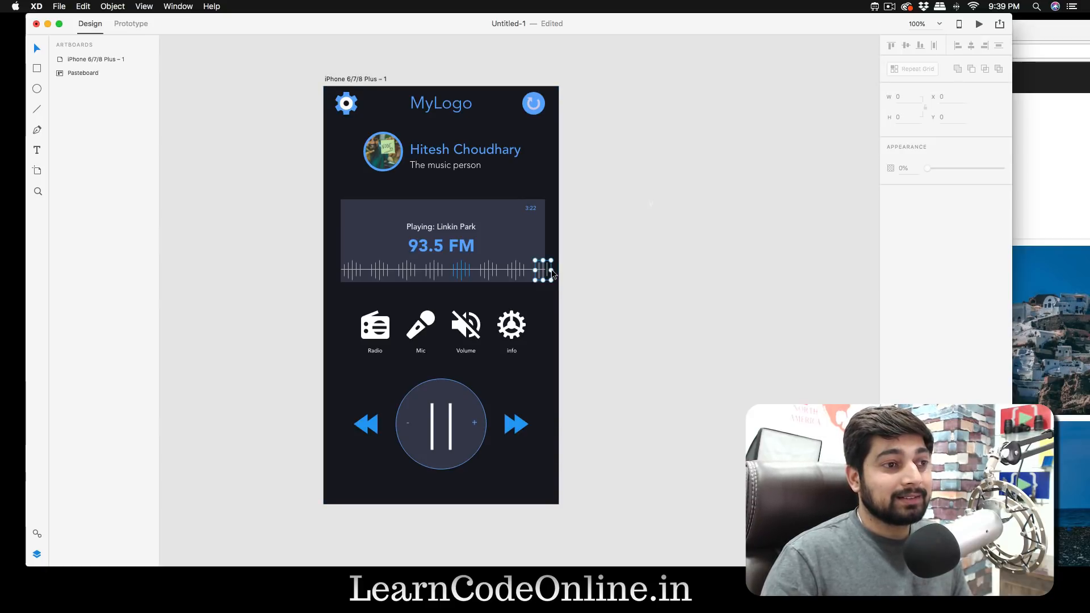
left_click_drag(550, 271, 545, 270)
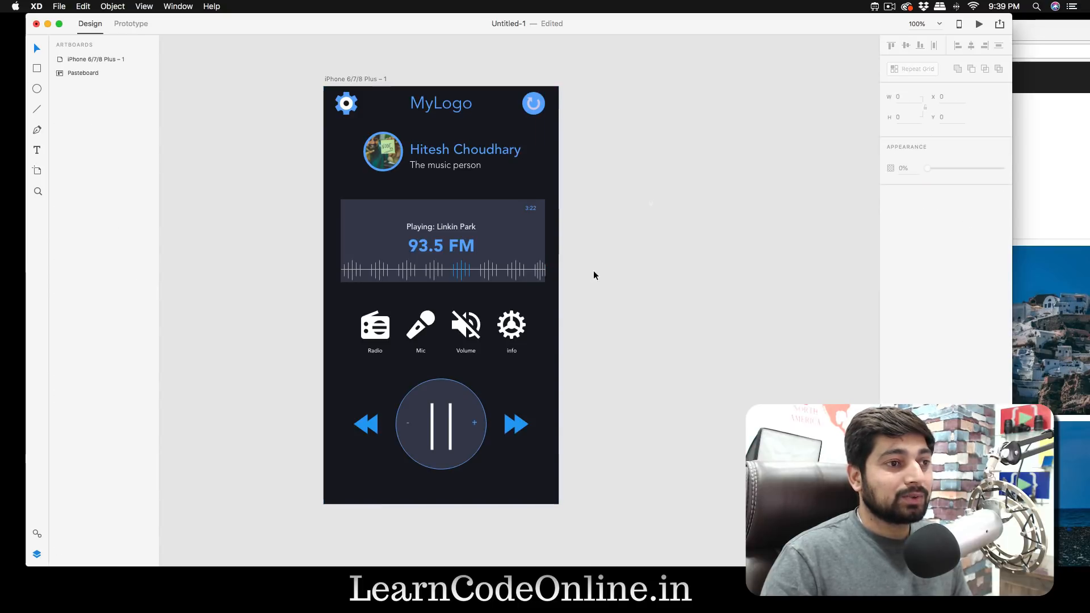
key("super+z")
left_click(595, 270)
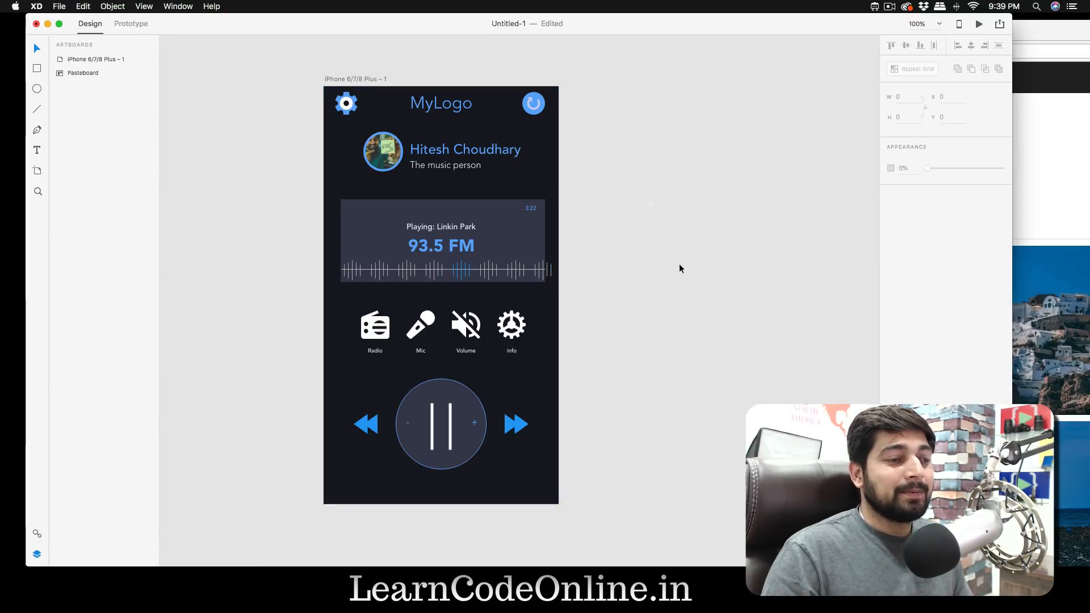